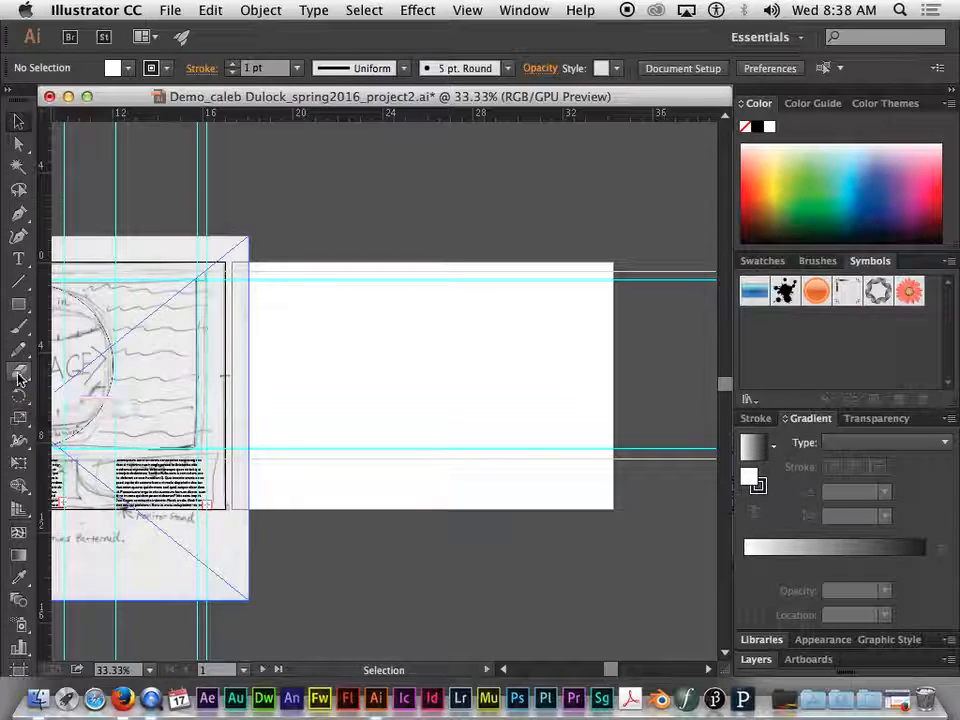
# Draw a closed square about 4.8 in wide with the Pen tool in the middle of the blank second artboard
pyautogui.click(25, 222)
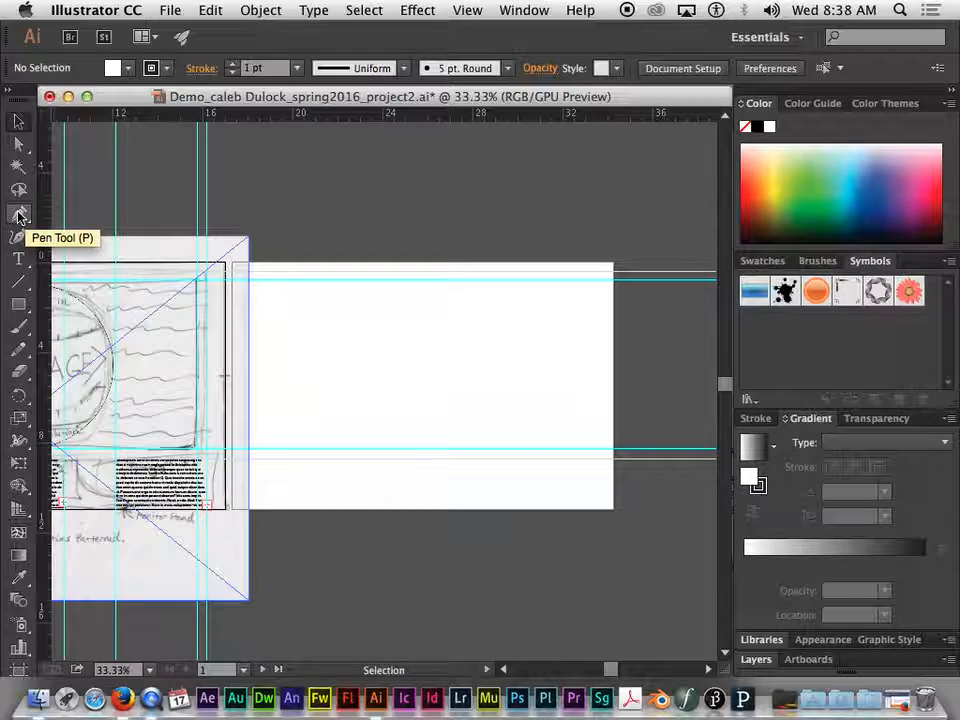
pyautogui.click(29, 216)
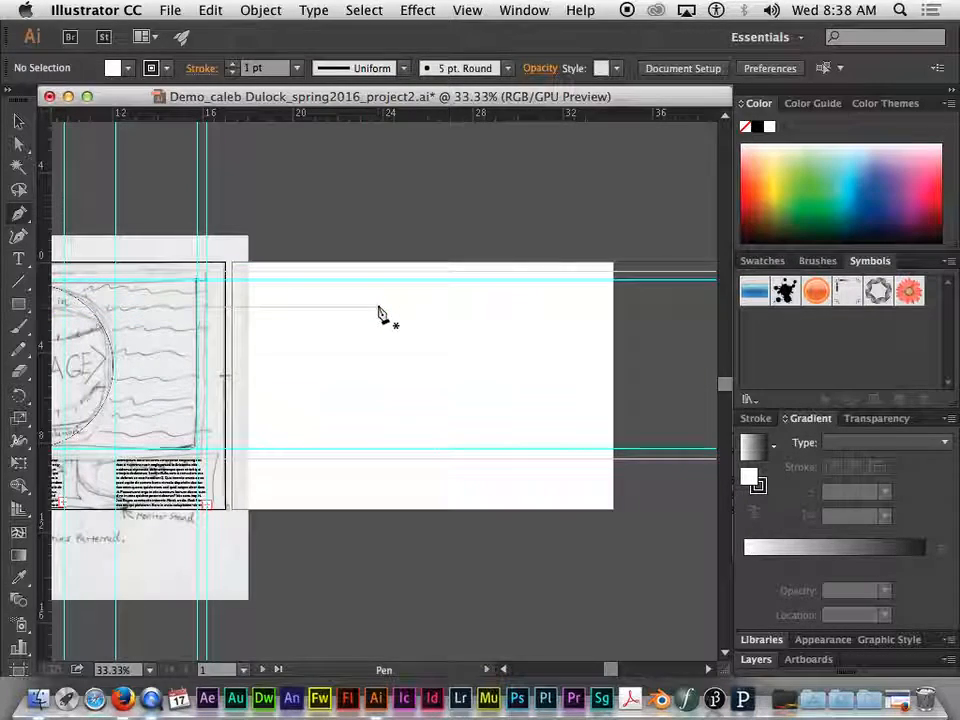
pyautogui.moveTo(378, 307); pyautogui.dragTo(381, 412)
pyautogui.click(379, 409)
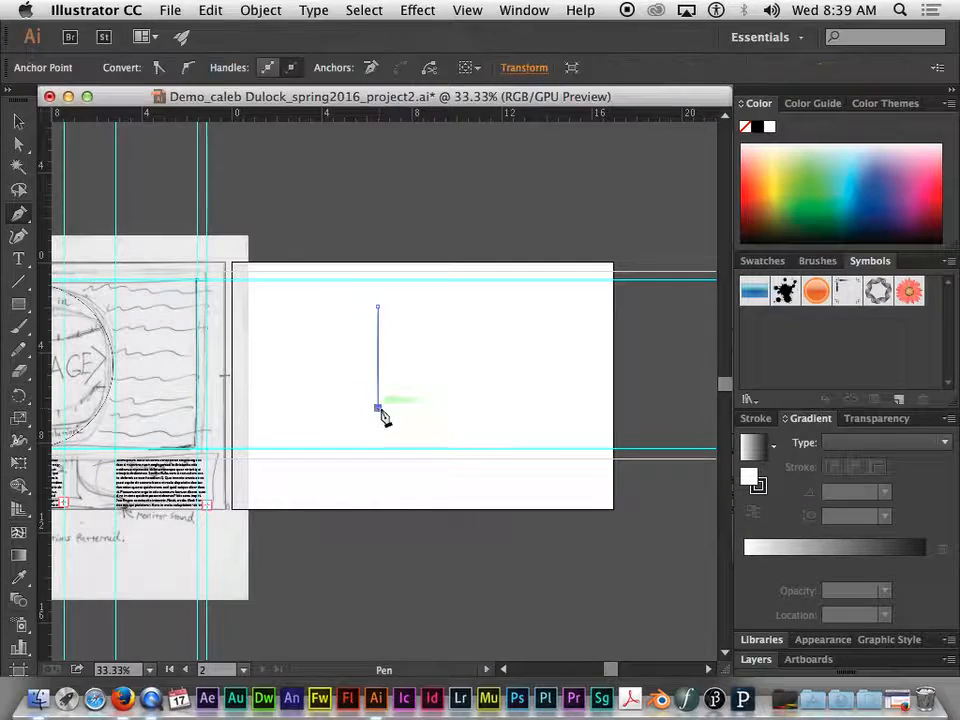
pyautogui.click(486, 409)
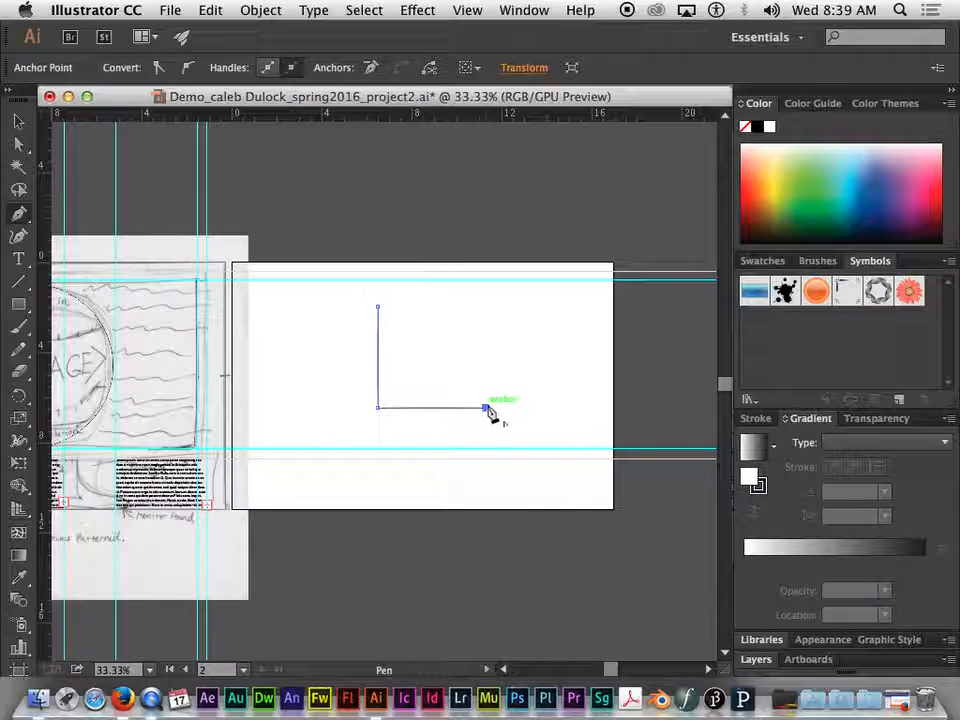
pyautogui.click(485, 308)
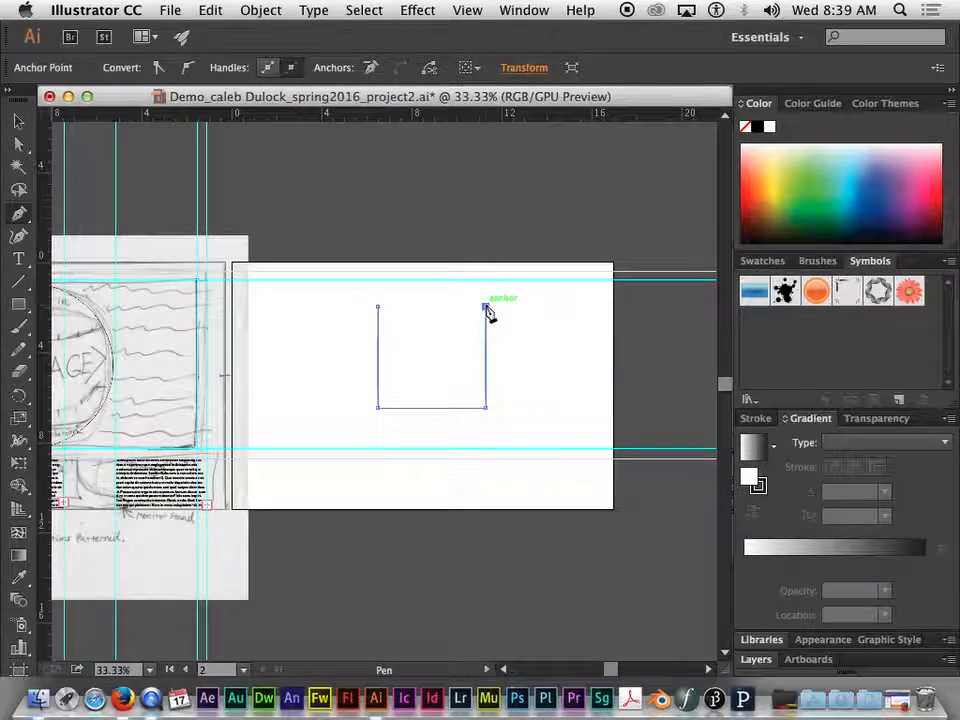
pyautogui.click(378, 309)
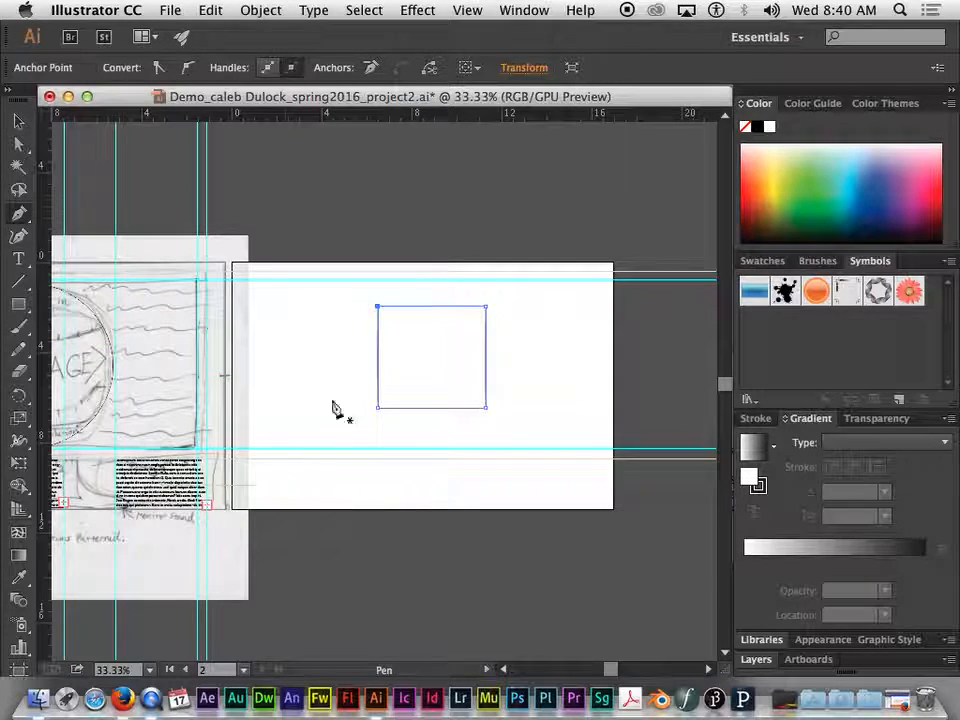
# Select the square path and set its fill to None, keeping the 1 pt stroke
pyautogui.click(19, 122)
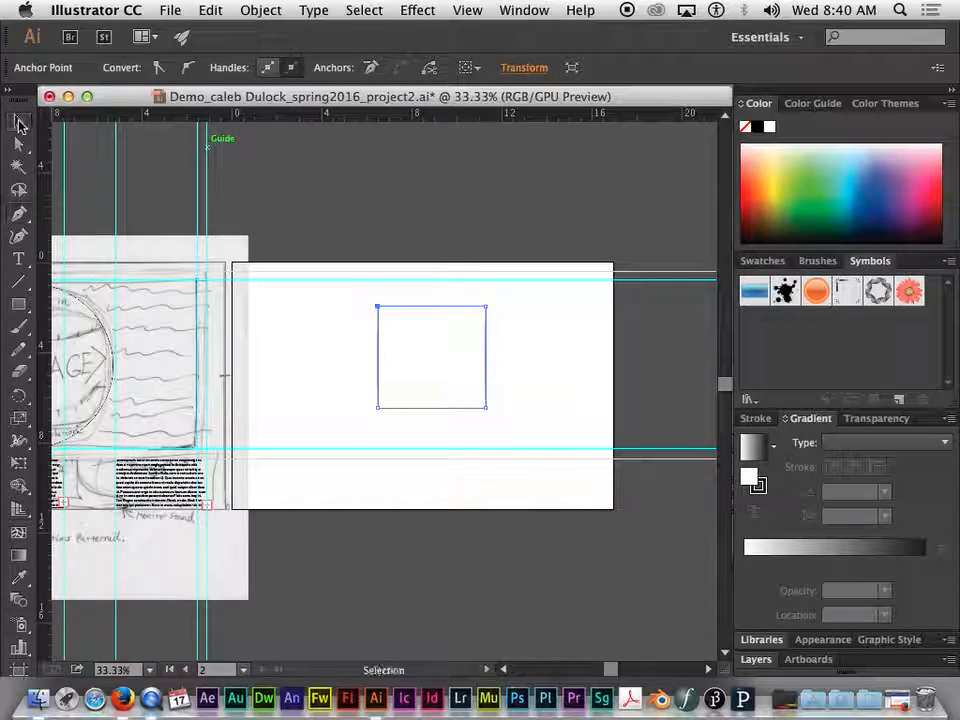
pyautogui.click(450, 307)
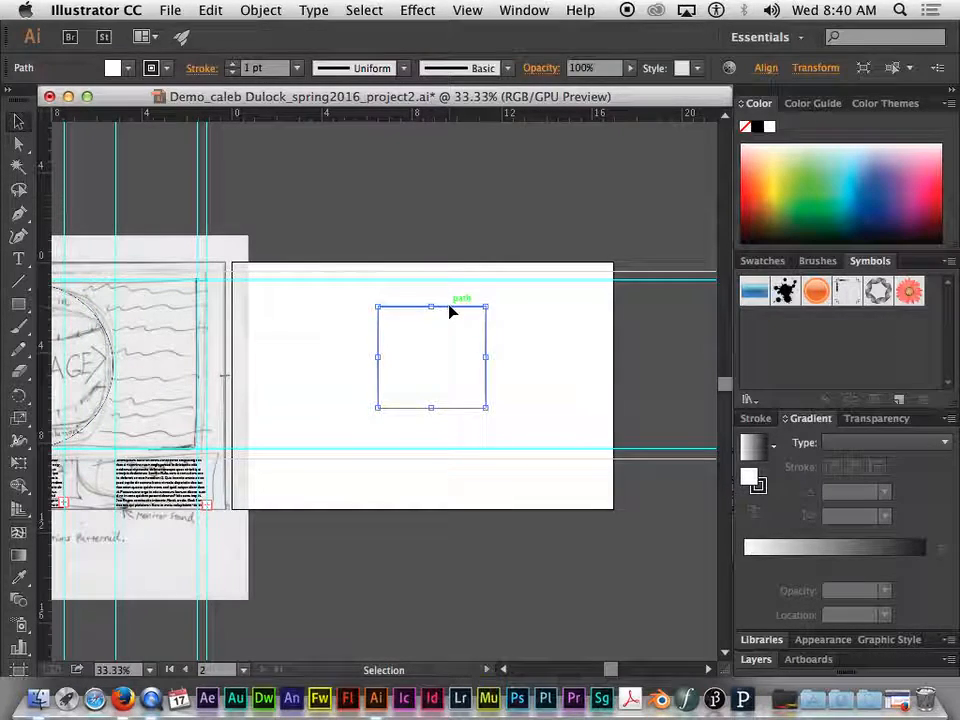
pyautogui.click(19, 128)
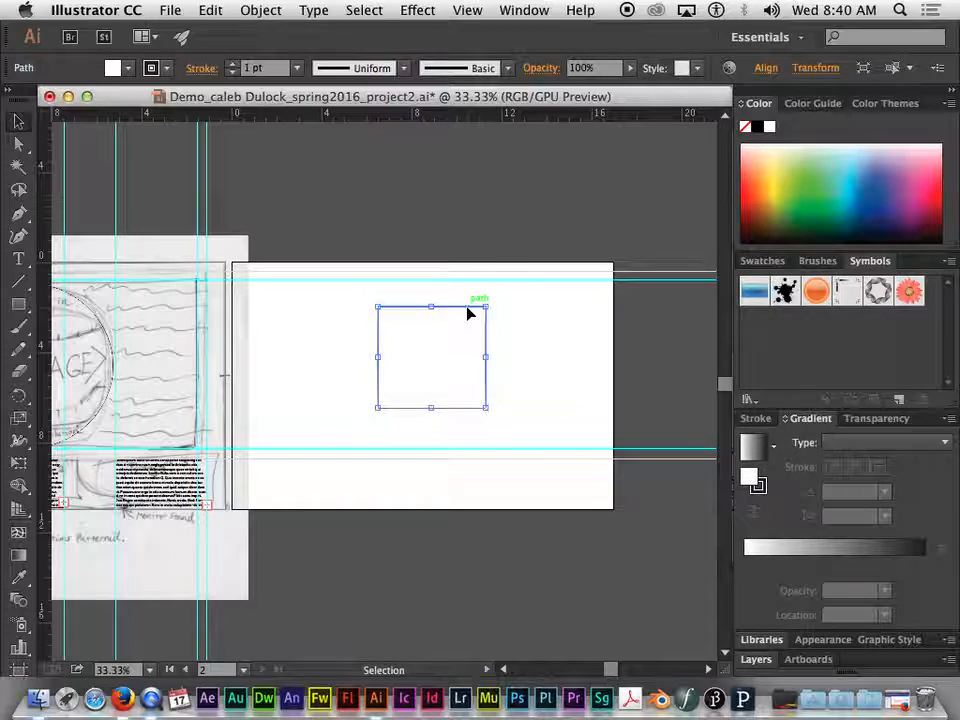
pyautogui.click(127, 69)
pyautogui.click(127, 71)
pyautogui.click(169, 68)
pyautogui.click(152, 72)
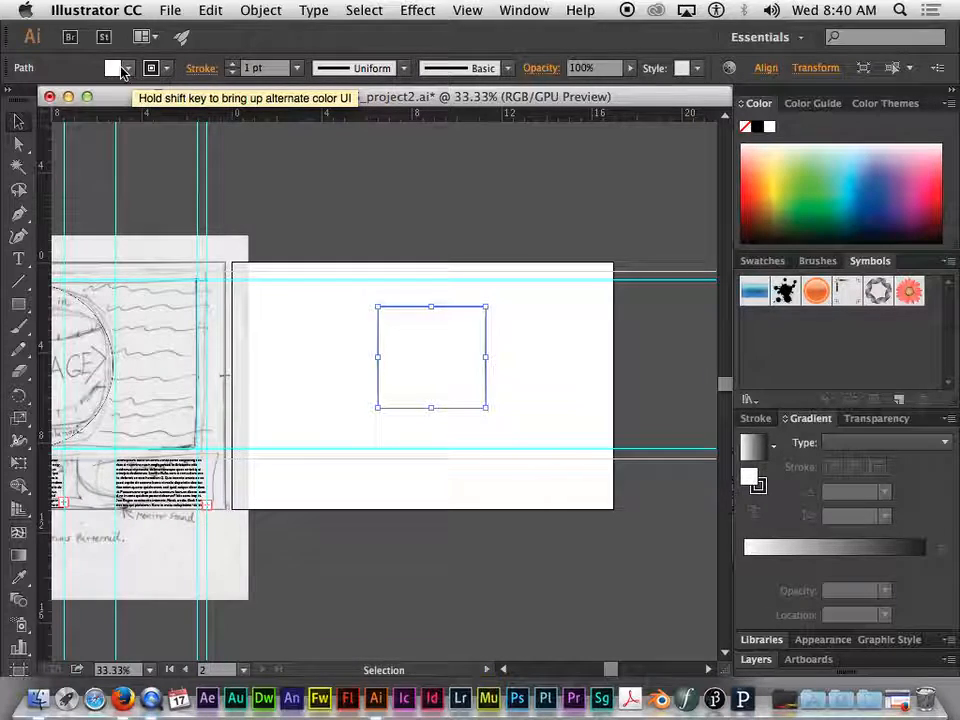
pyautogui.click(122, 72)
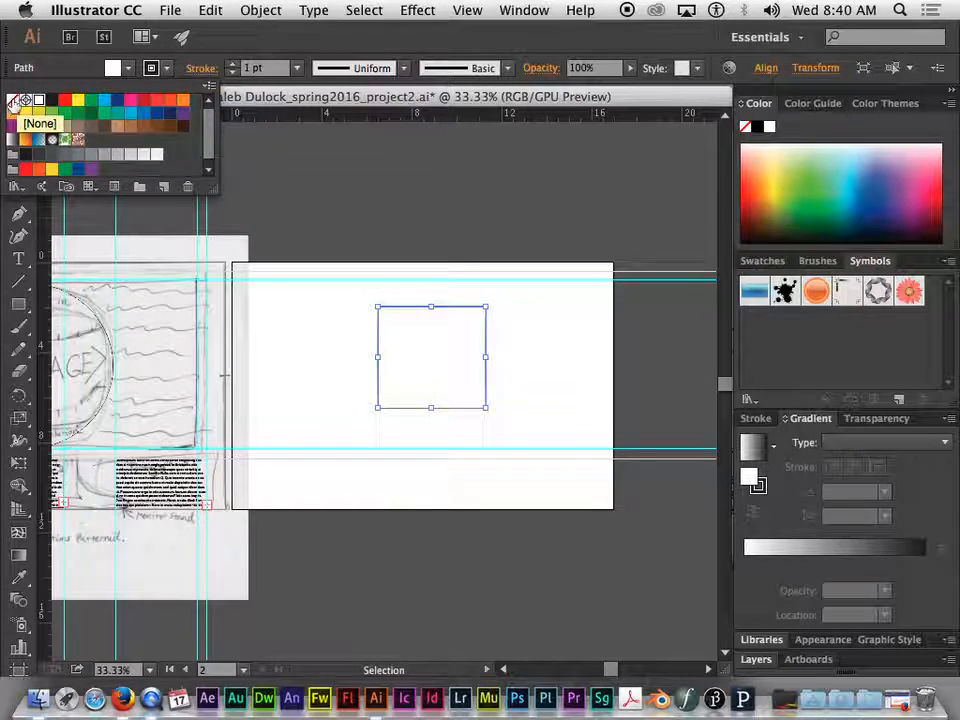
pyautogui.click(15, 102)
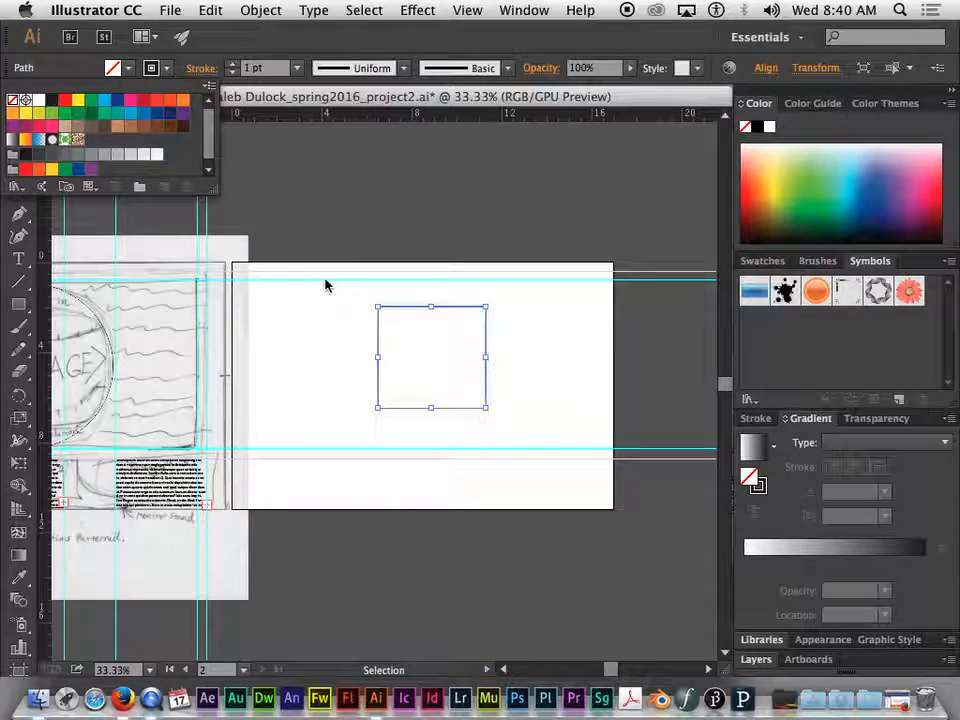
pyautogui.click(128, 71)
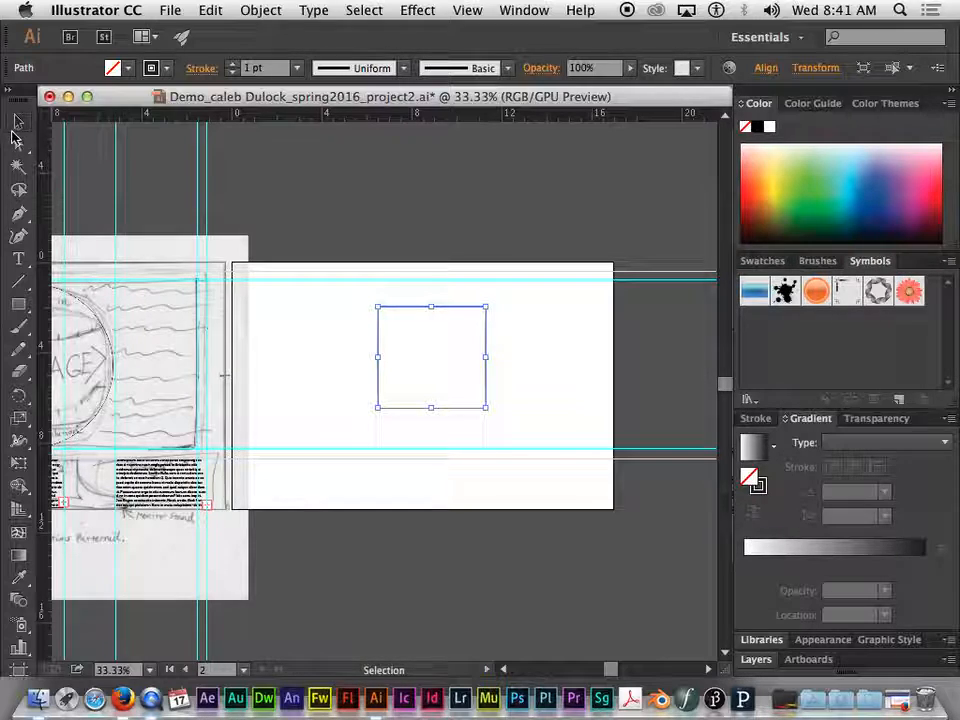
pyautogui.click(398, 310)
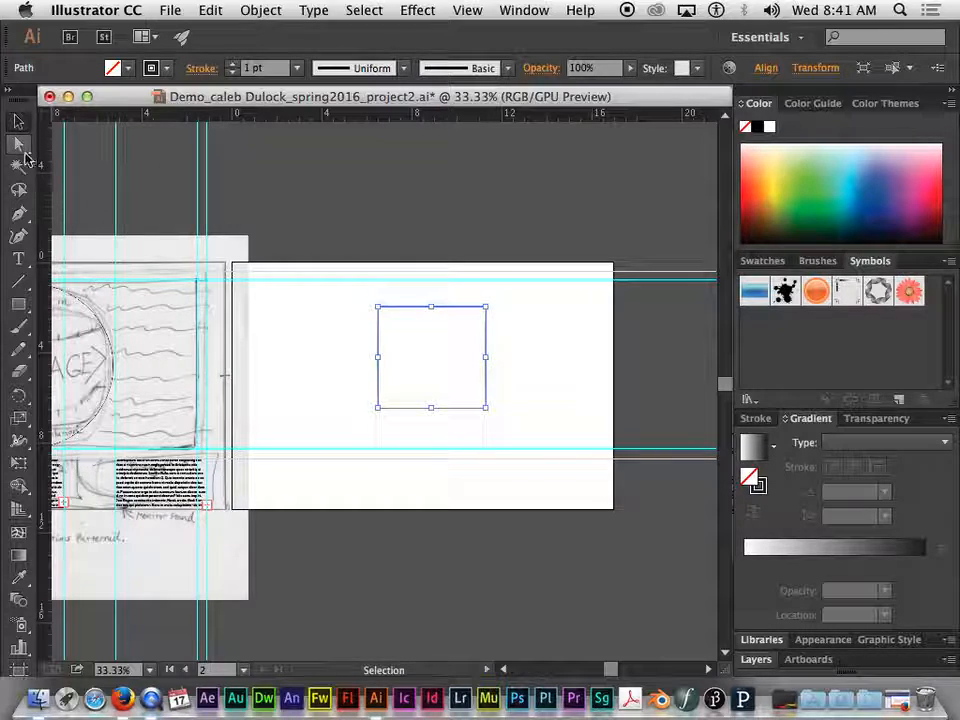
# Add an anchor point at the midpoint of each of the square's four sides
pyautogui.click(20, 218)
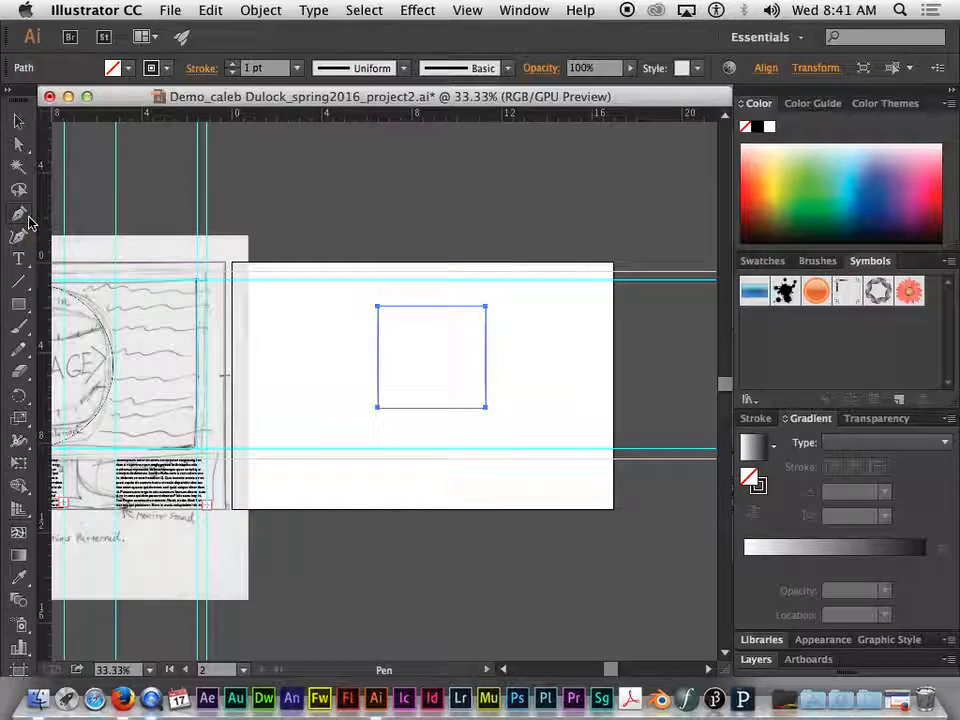
pyautogui.click(18, 216)
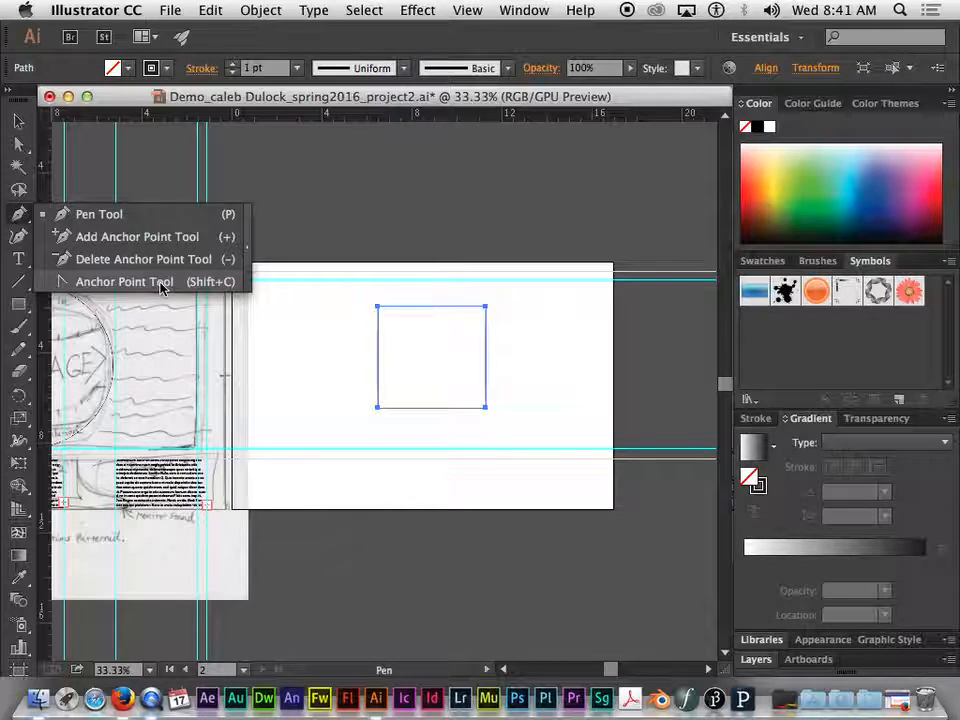
pyautogui.click(90, 244)
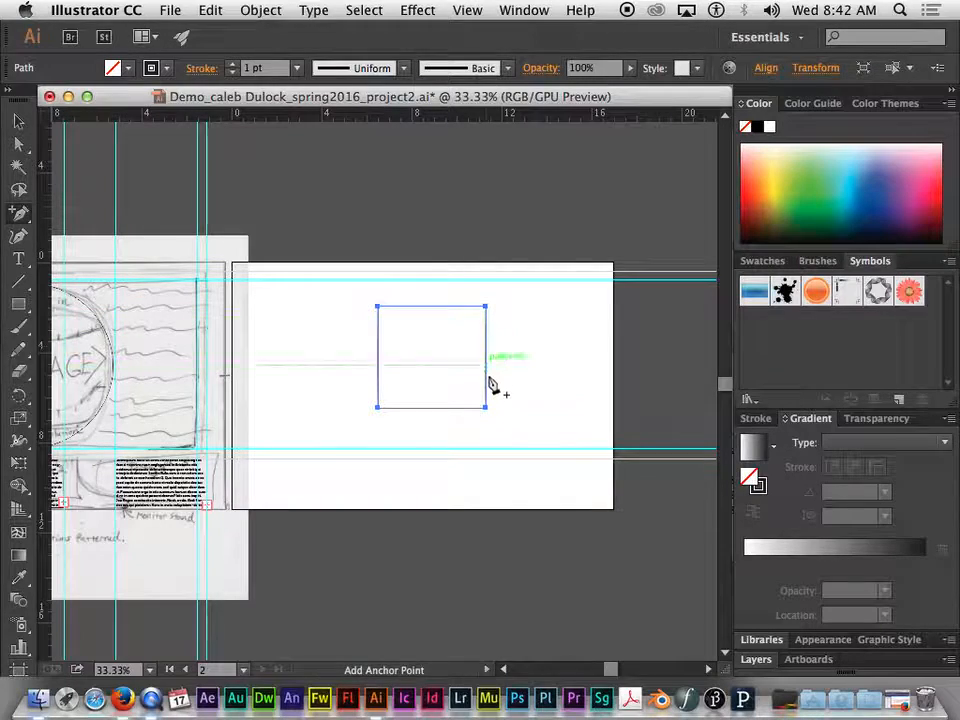
pyautogui.click(431, 307)
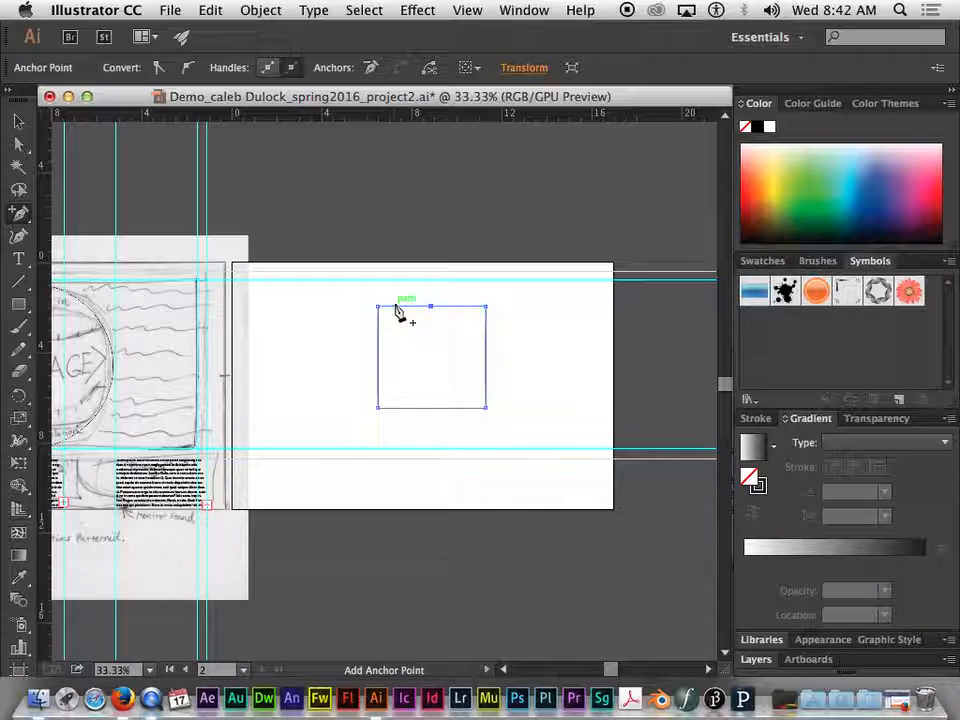
pyautogui.click(378, 357)
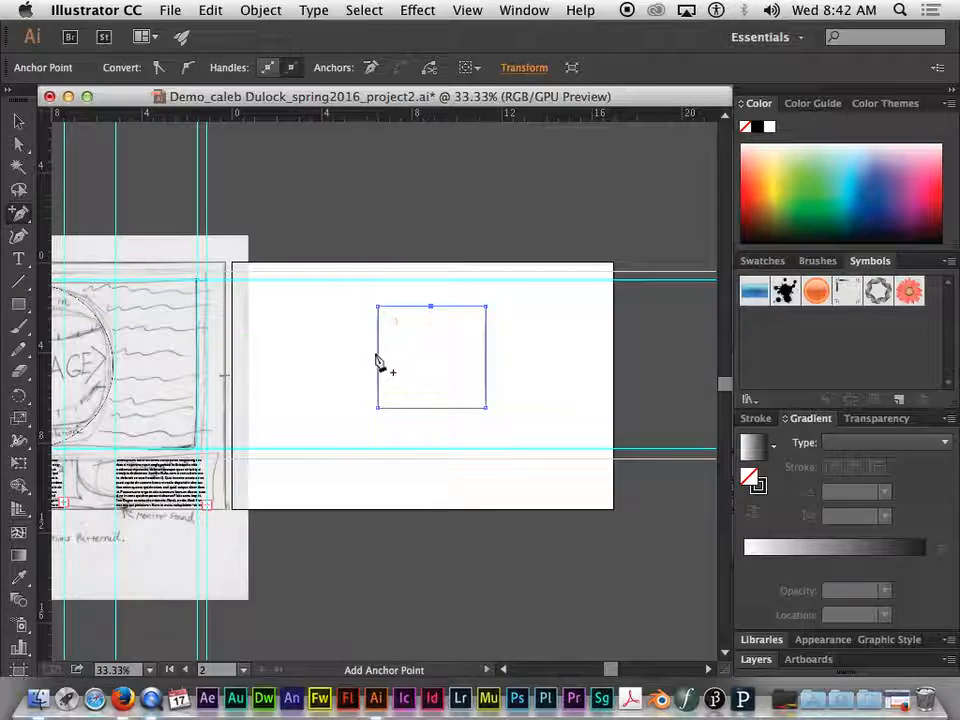
pyautogui.click(431, 407)
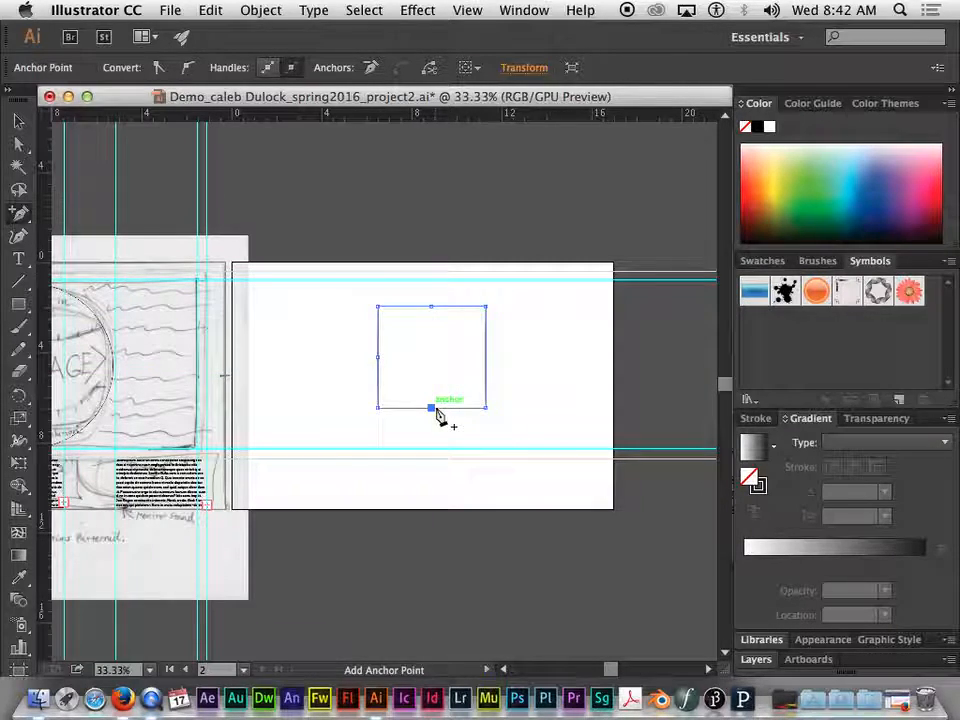
pyautogui.click(486, 357)
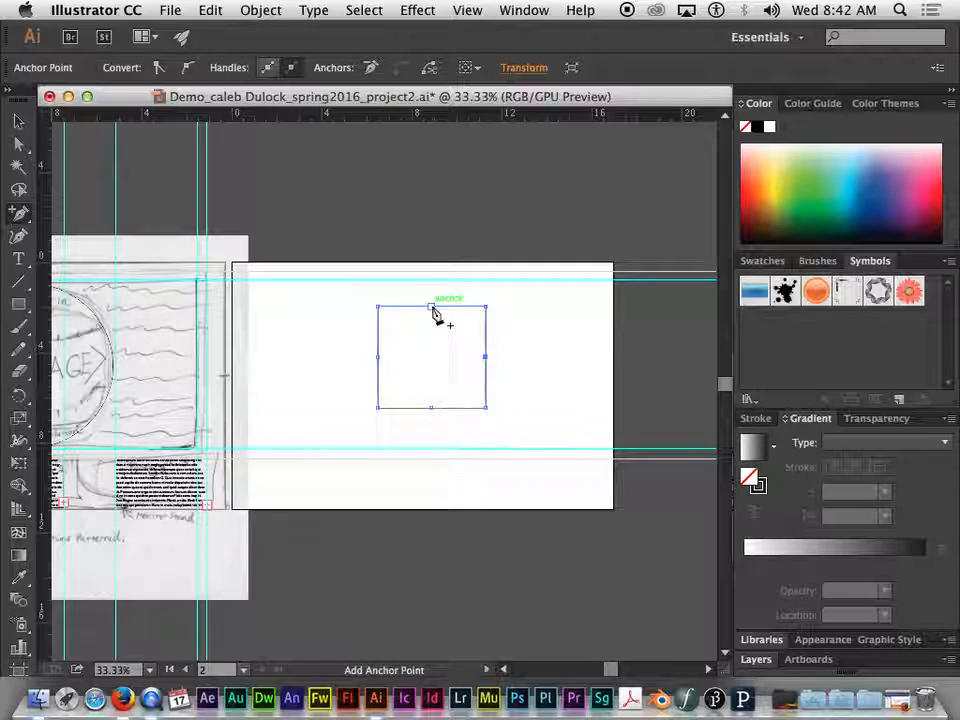
# Delete the square's four corner anchor points and its right-side midpoint anchor, reducing the path to a triangle
pyautogui.click(17, 212)
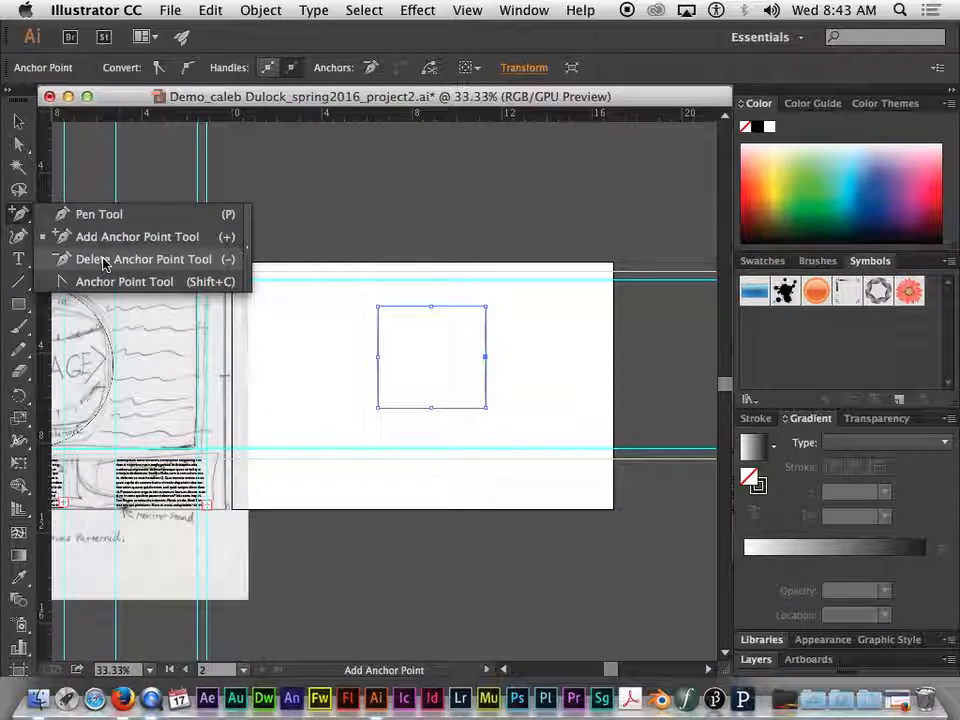
pyautogui.click(155, 260)
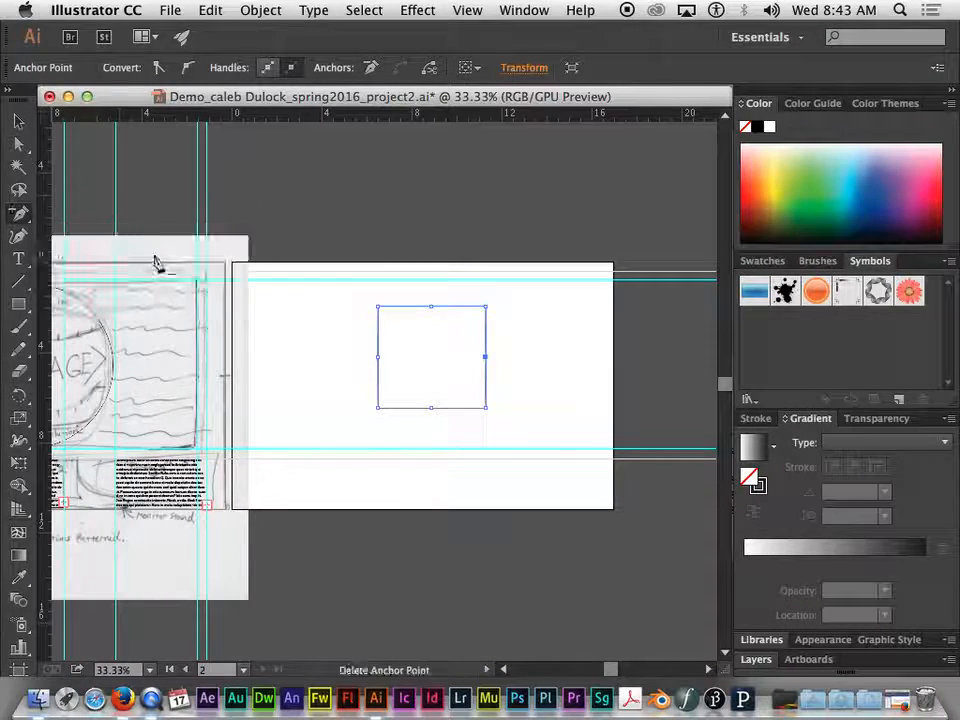
pyautogui.click(487, 310)
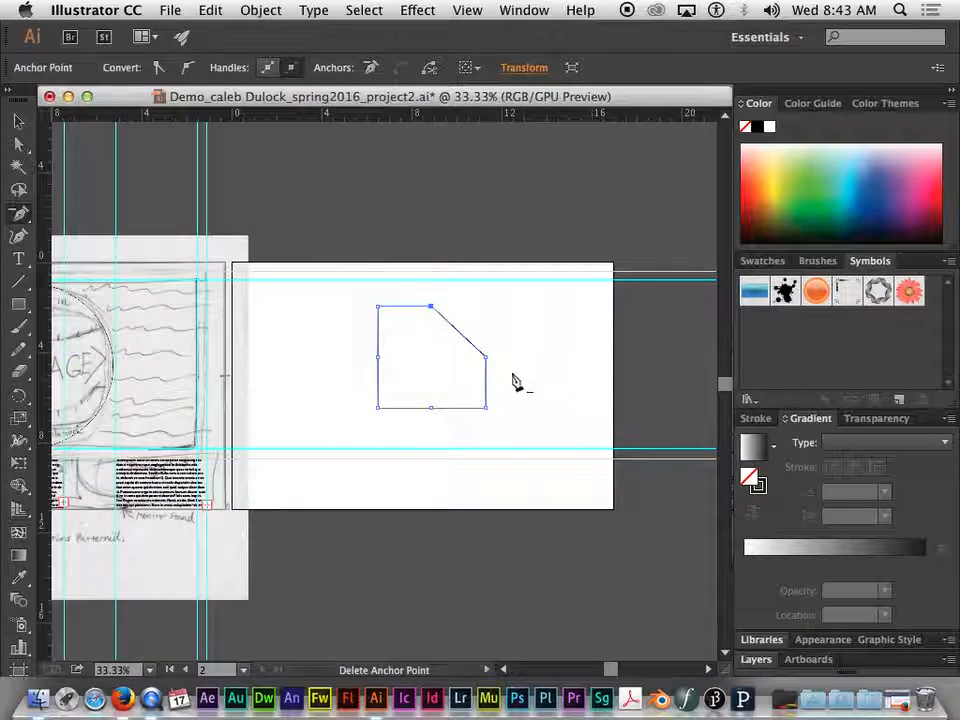
pyautogui.click(379, 307)
pyautogui.click(379, 407)
pyautogui.click(487, 409)
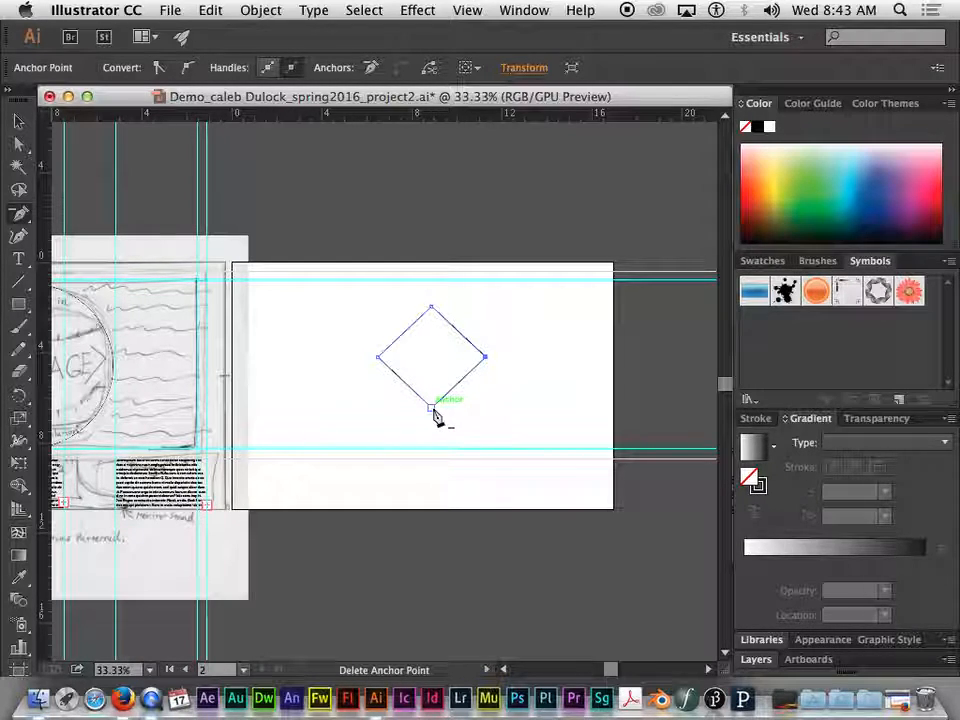
pyautogui.click(486, 358)
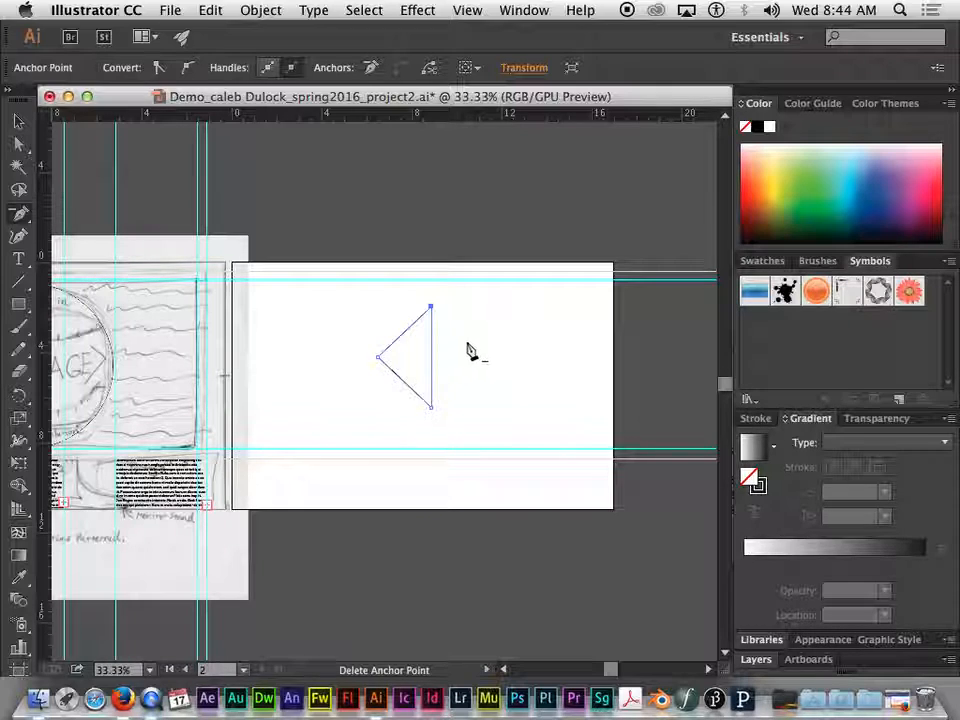
pyautogui.press('v')
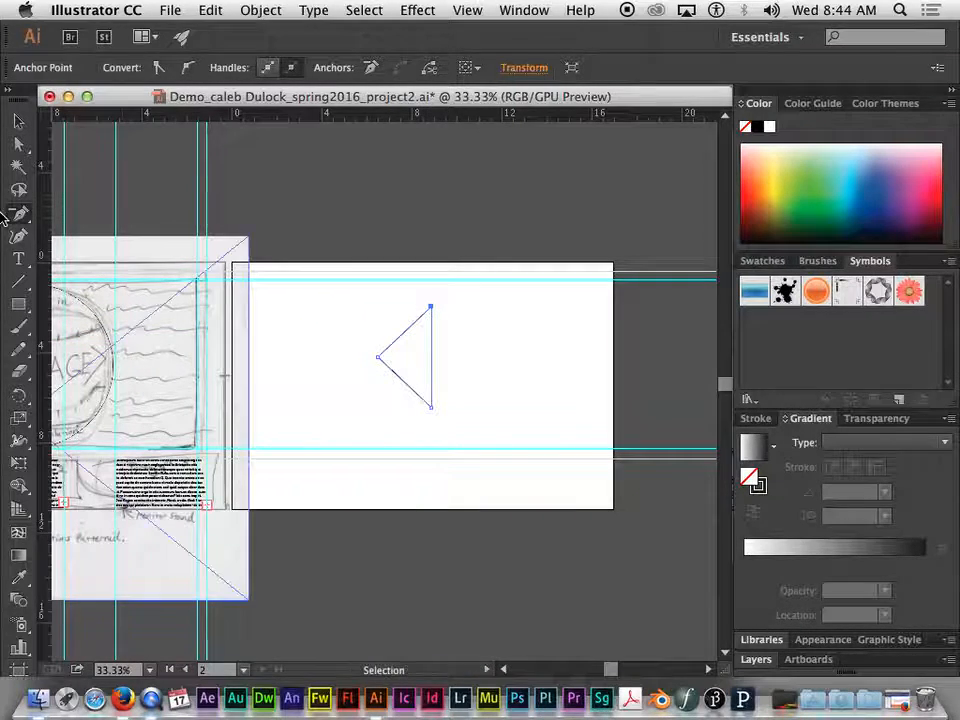
# Convert the triangle's top anchor to a curve with the Anchor Point tool, and reshape its left handle independently up and to the left
pyautogui.click(11, 215)
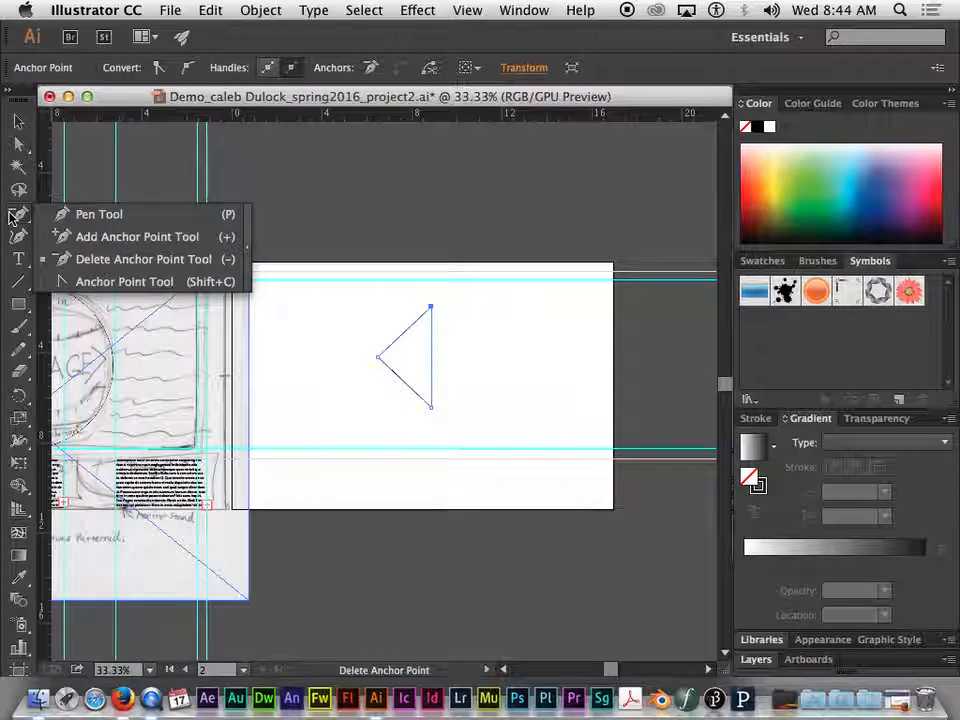
pyautogui.click(128, 283)
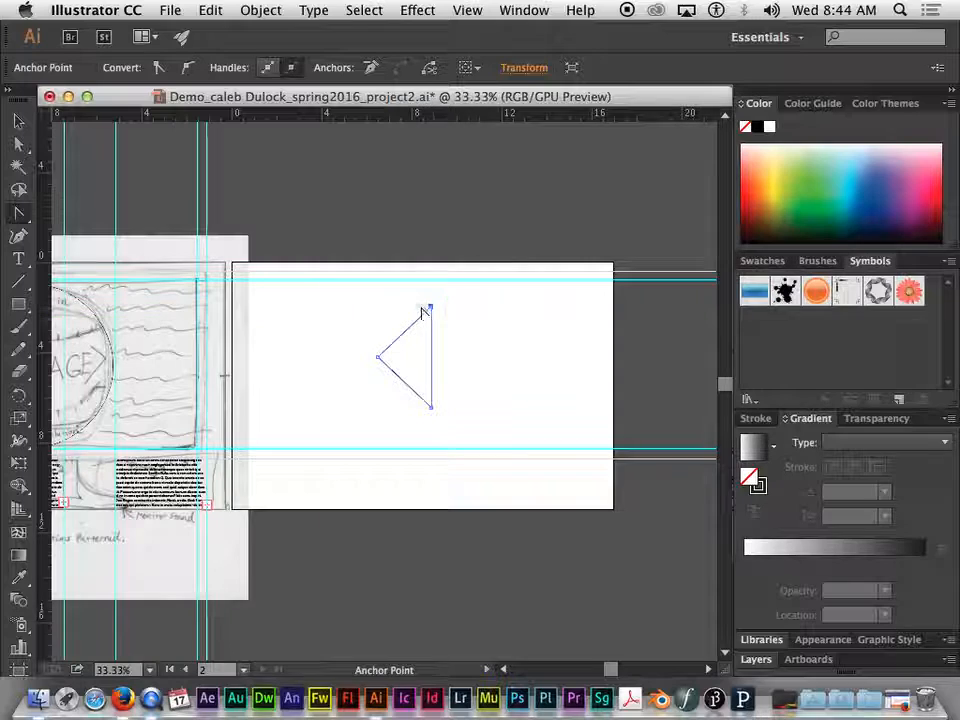
pyautogui.moveTo(431, 306)
pyautogui.mouseDown()
pyautogui.moveTo(446, 313)
pyautogui.moveTo(343, 295)
pyautogui.moveTo(512, 332)
pyautogui.moveTo(377, 302)
pyautogui.moveTo(466, 323)
pyautogui.moveTo(364, 285)
pyautogui.moveTo(356, 305)
pyautogui.moveTo(336, 283)
pyautogui.moveTo(384, 304)
pyautogui.moveTo(359, 295)
pyautogui.moveTo(349, 306)
pyautogui.moveTo(362, 294)
pyautogui.moveTo(335, 300)
pyautogui.moveTo(432, 310)
pyautogui.mouseUp()
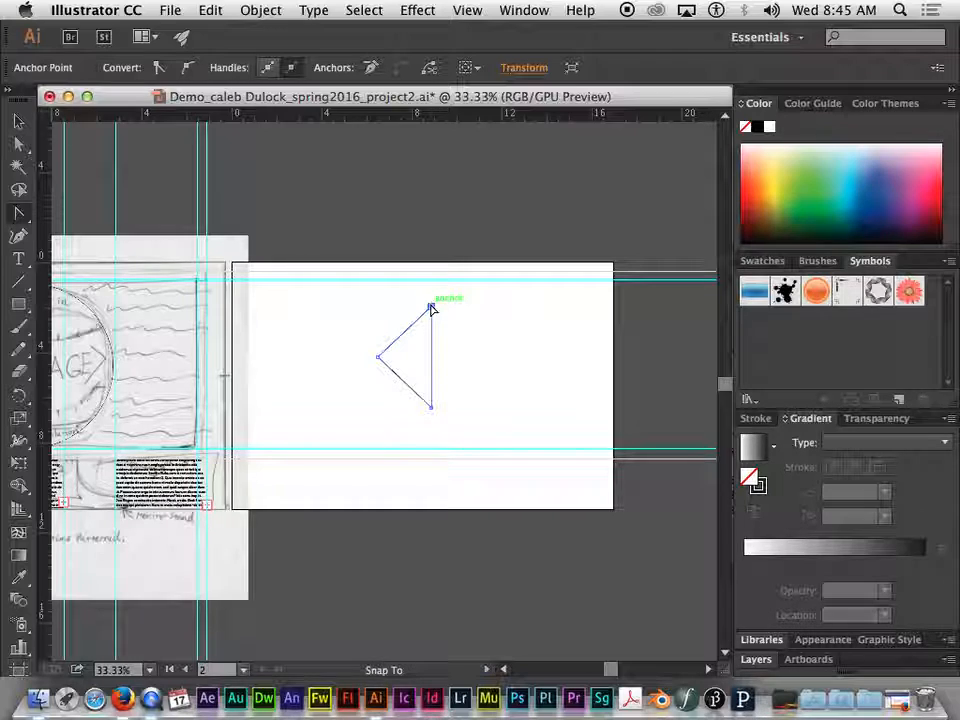
pyautogui.moveTo(432, 310)
pyautogui.mouseDown()
pyautogui.moveTo(394, 300)
pyautogui.moveTo(432, 311)
pyautogui.mouseUp()
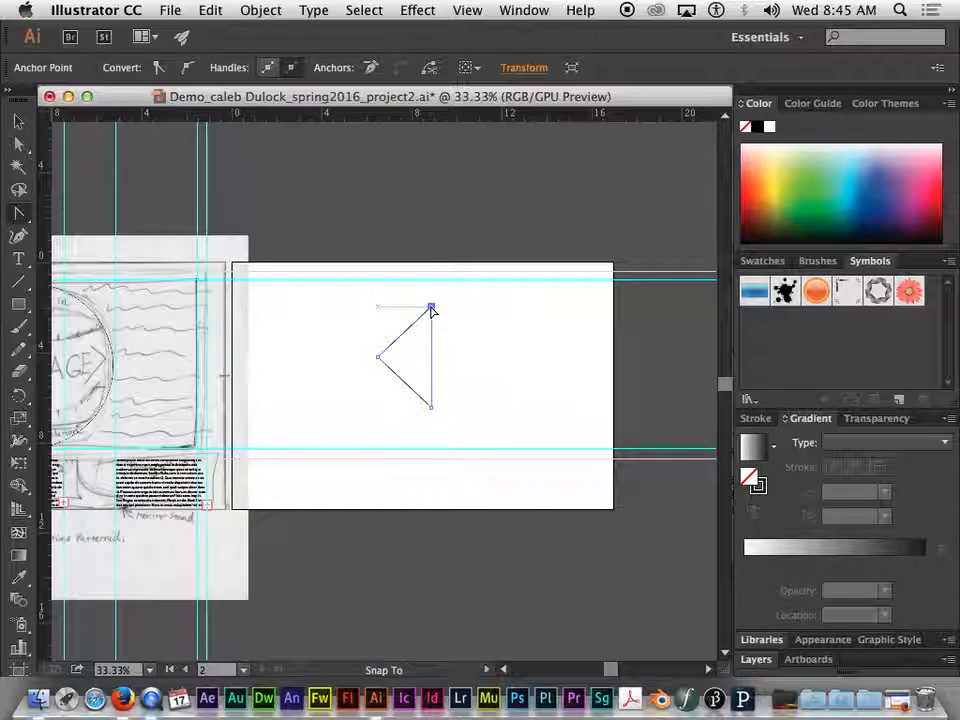
pyautogui.moveTo(432, 310); pyautogui.dragTo(409, 306)
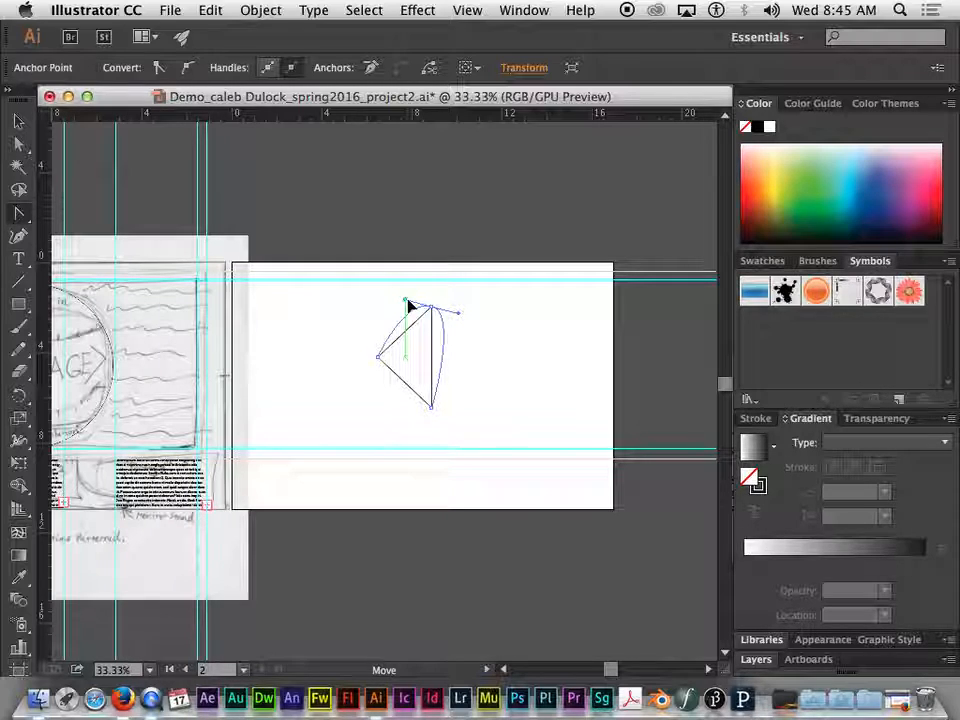
pyautogui.moveTo(409, 306); pyautogui.dragTo(369, 295)
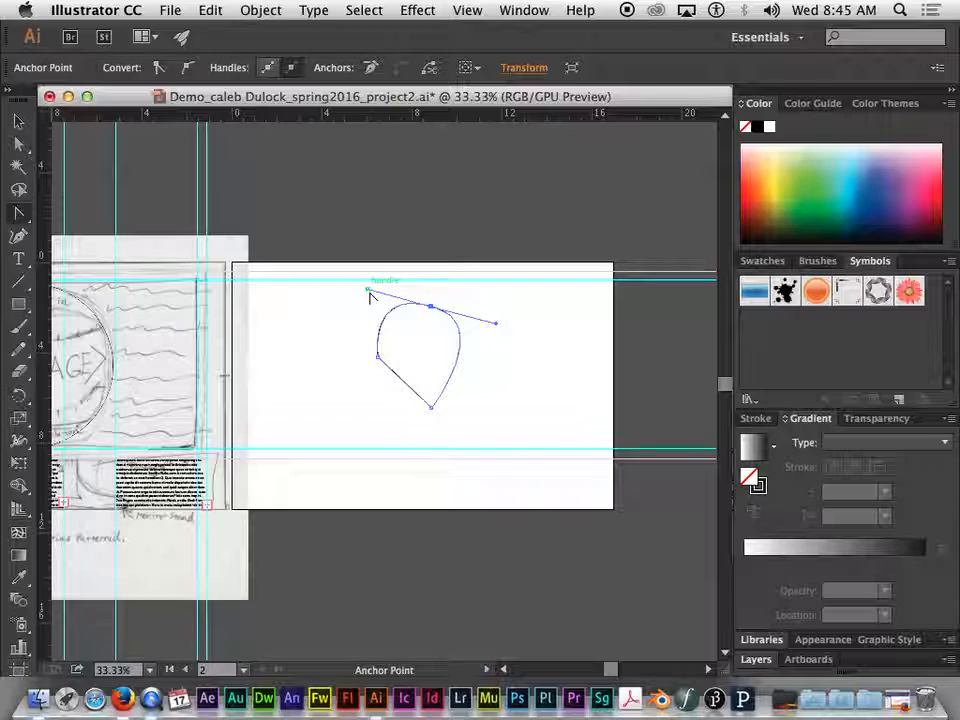
pyautogui.moveTo(368, 293); pyautogui.dragTo(407, 275)
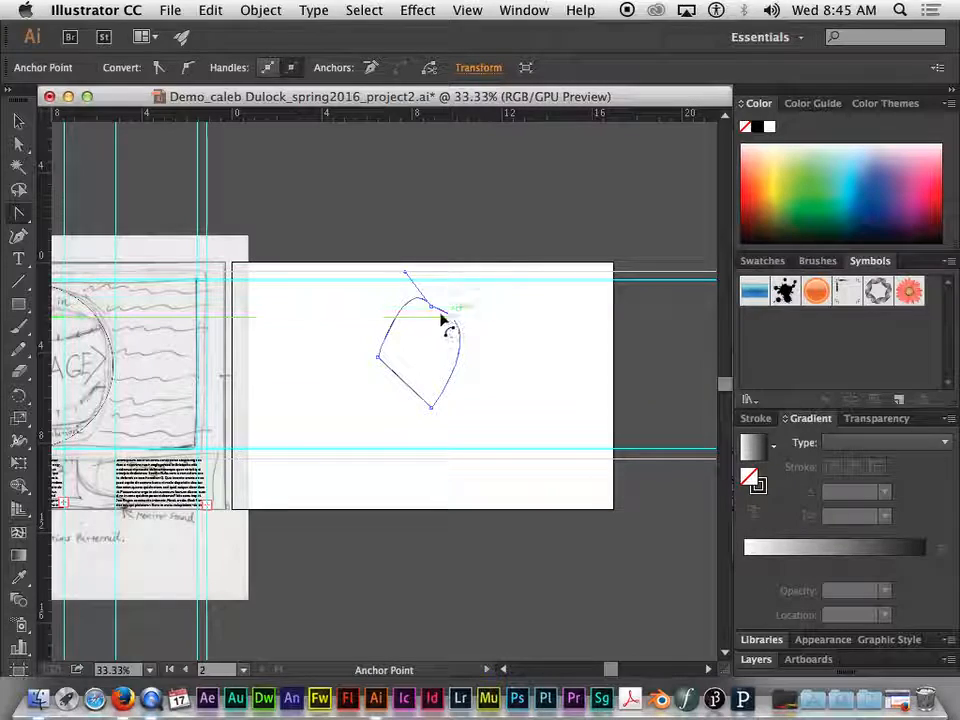
pyautogui.moveTo(405, 273); pyautogui.dragTo(387, 283)
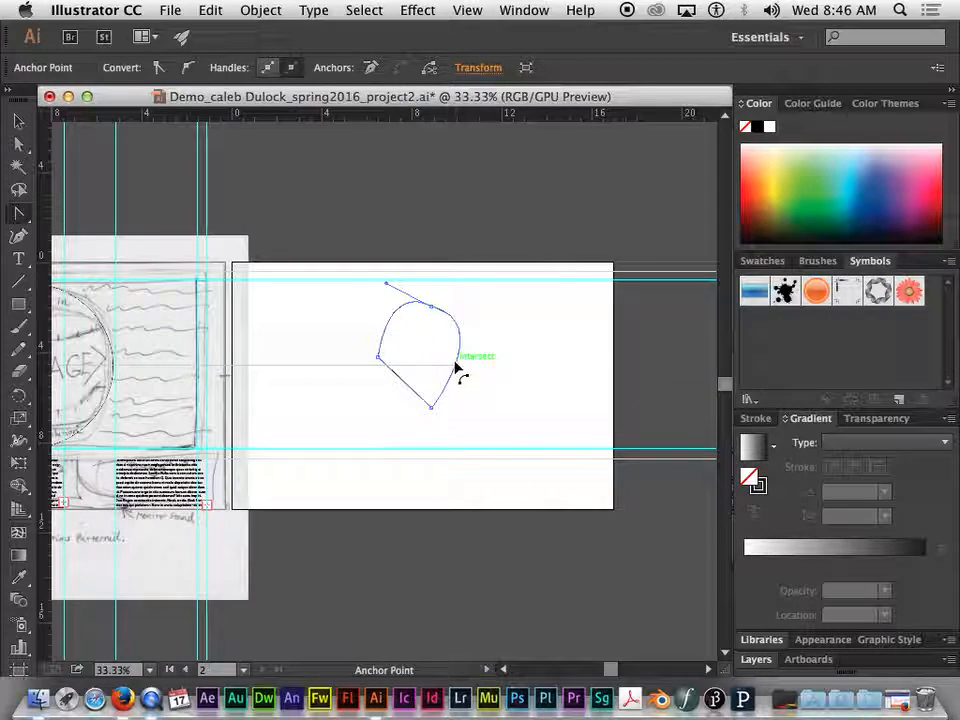
# Bend the triangle's right, upper-left and lower-left segments outward with the Anchor Point tool to form a rounded, heart-like shape
pyautogui.moveTo(455, 368); pyautogui.dragTo(518, 378)
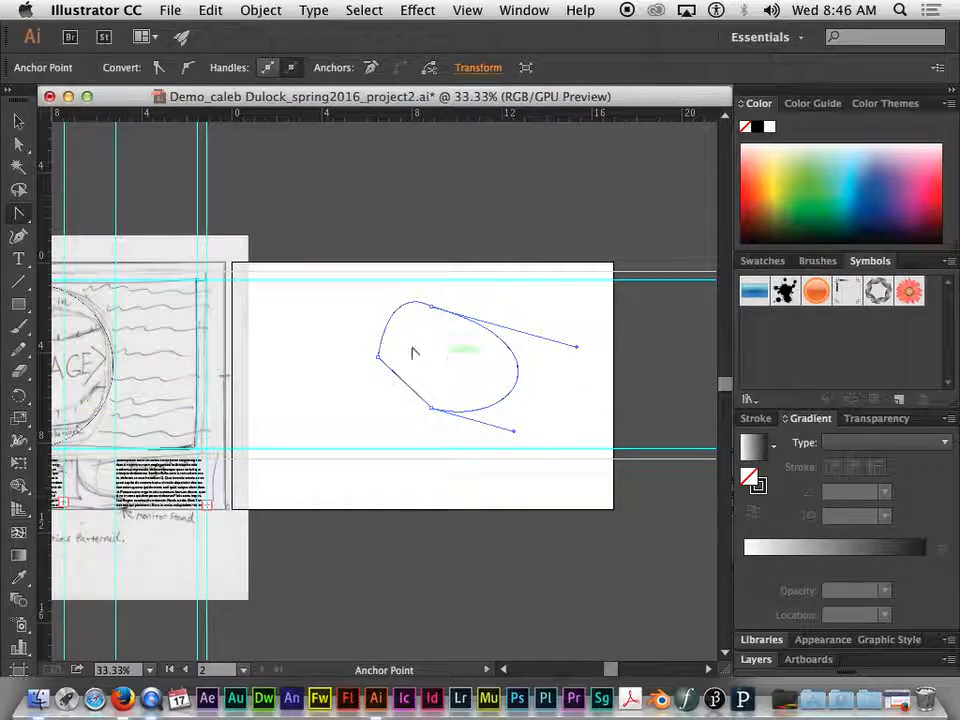
pyautogui.moveTo(389, 330); pyautogui.dragTo(333, 302)
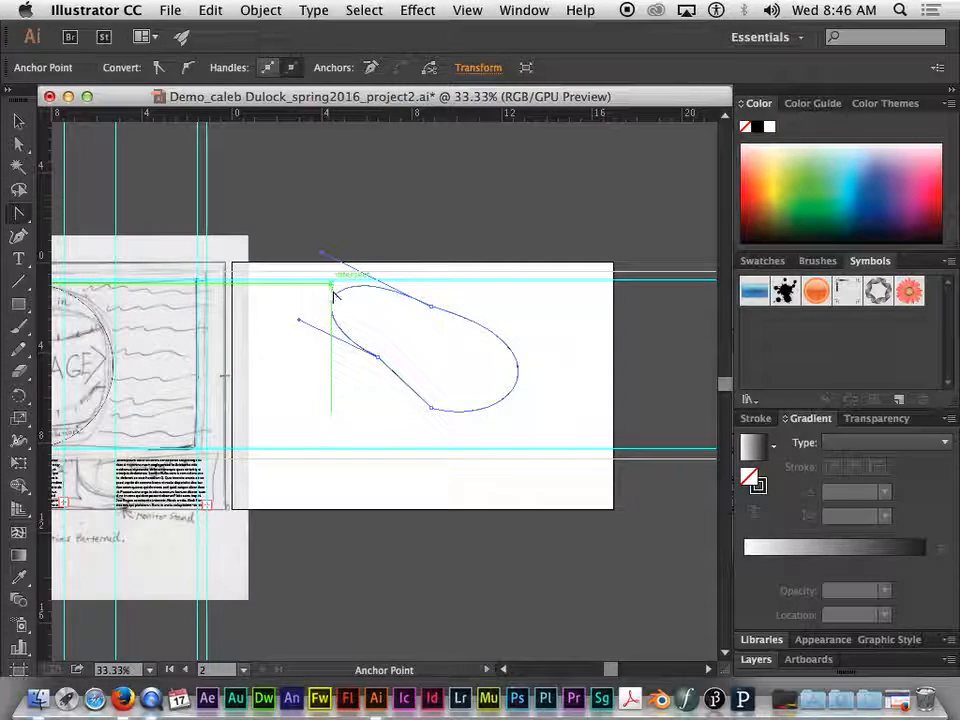
pyautogui.moveTo(407, 390)
pyautogui.mouseDown()
pyautogui.moveTo(372, 404)
pyautogui.moveTo(410, 385)
pyautogui.mouseUp()
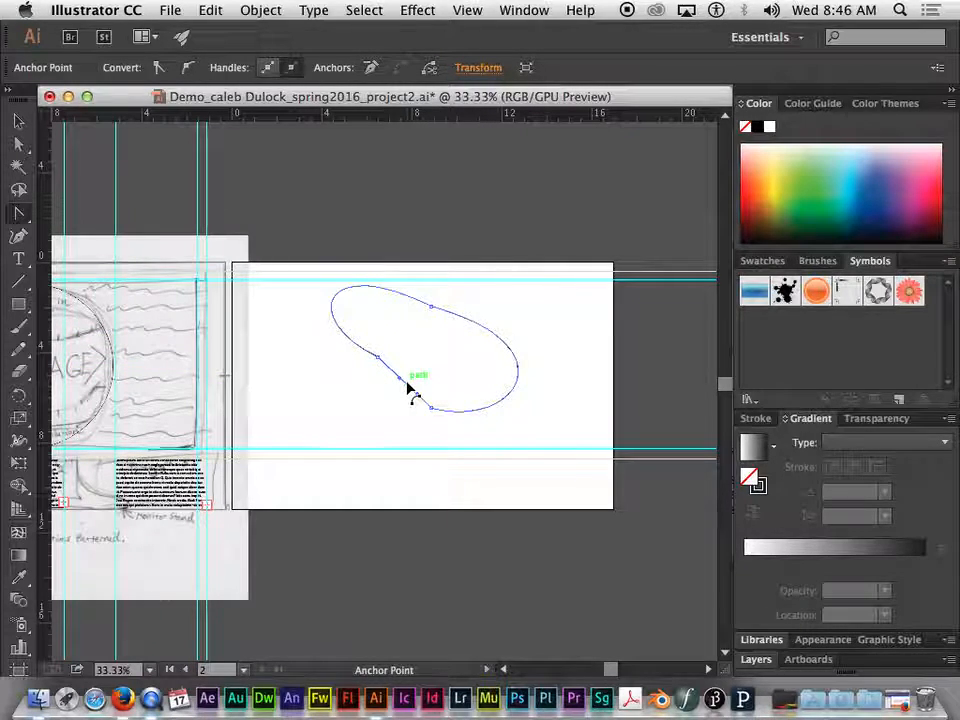
pyautogui.moveTo(410, 391); pyautogui.dragTo(364, 415)
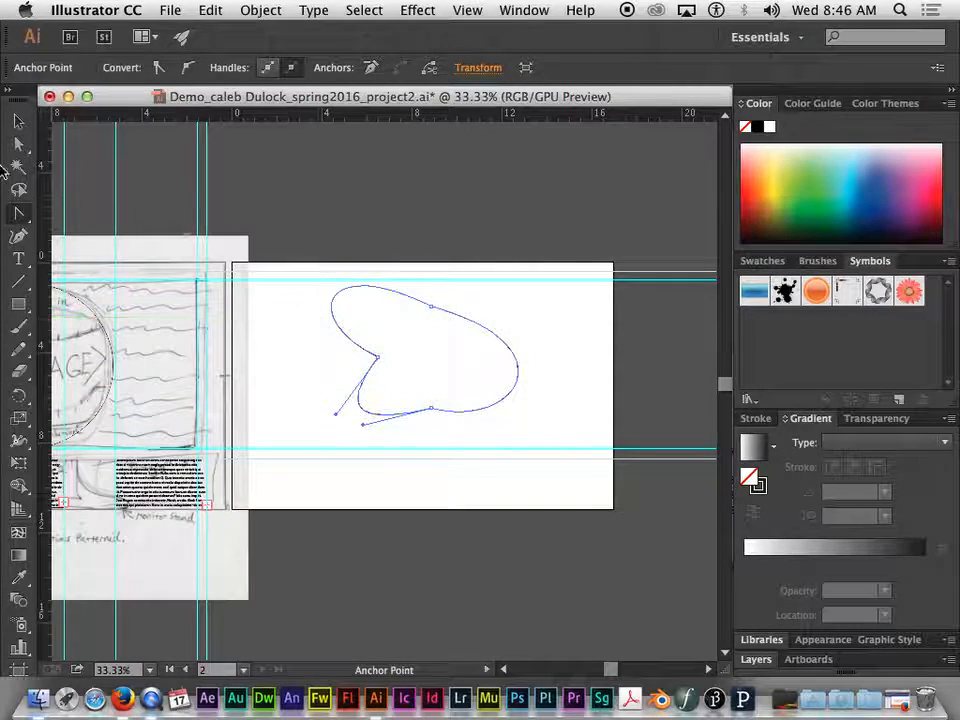
# Start a new open path with the Pen tool, placing three straight segments down the artboard's left side and along its lower part
pyautogui.click(18, 216)
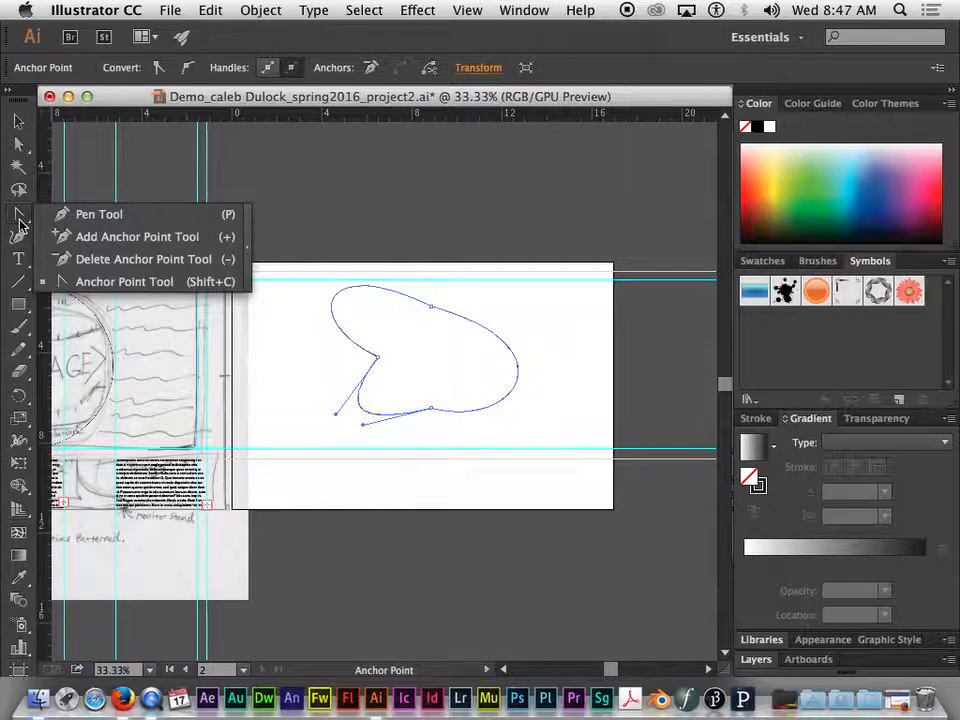
pyautogui.click(91, 216)
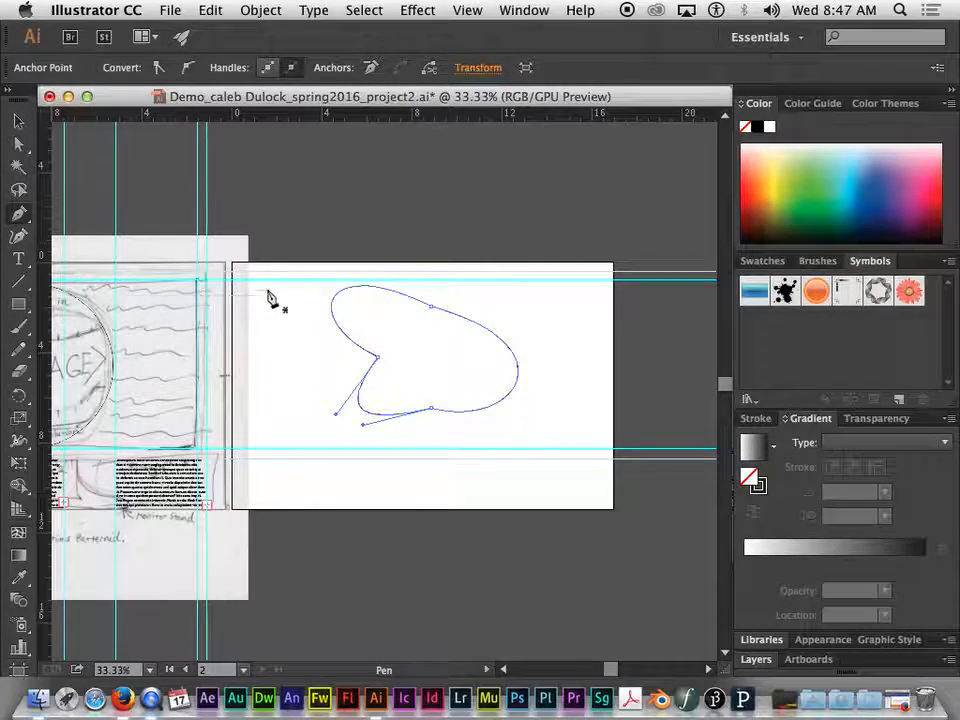
pyautogui.click(248, 364)
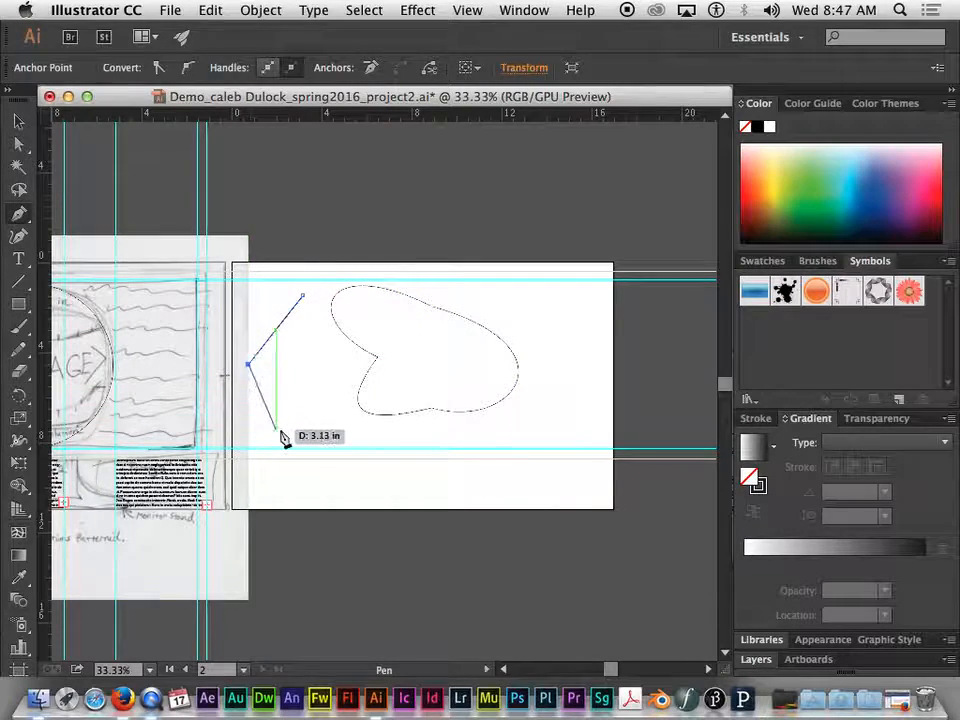
pyautogui.click(275, 429)
pyautogui.click(373, 437)
pyautogui.moveTo(377, 448); pyautogui.dragTo(389, 448)
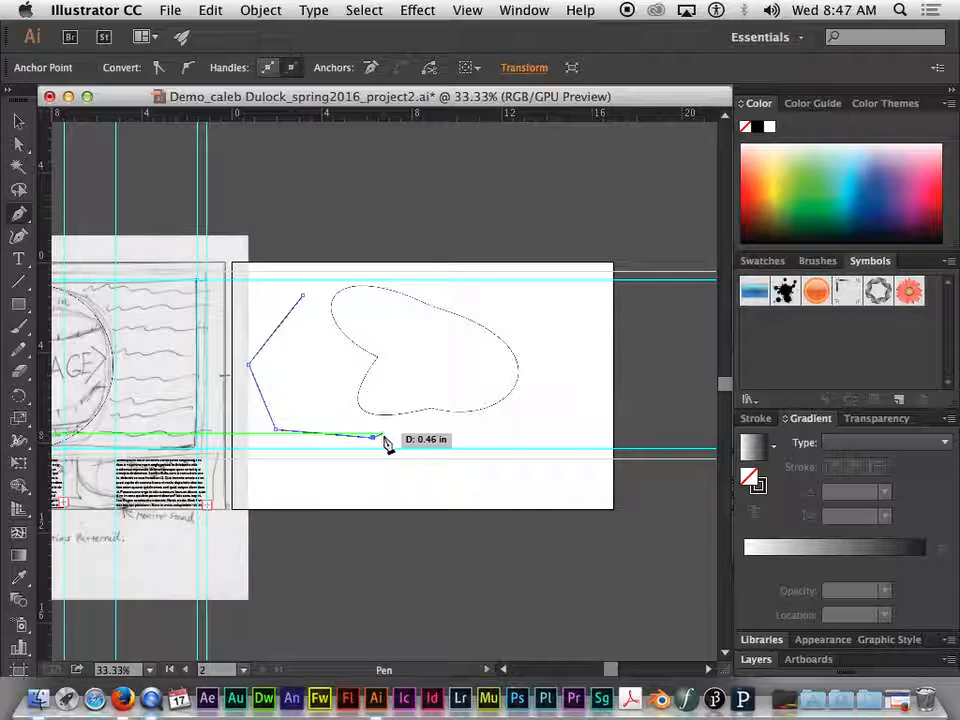
# Continue the path with mixed curve and corner points, looping around the artboard's right side and back to its lower centre
pyautogui.moveTo(389, 448); pyautogui.dragTo(455, 364)
pyautogui.moveTo(405, 312); pyautogui.dragTo(381, 321)
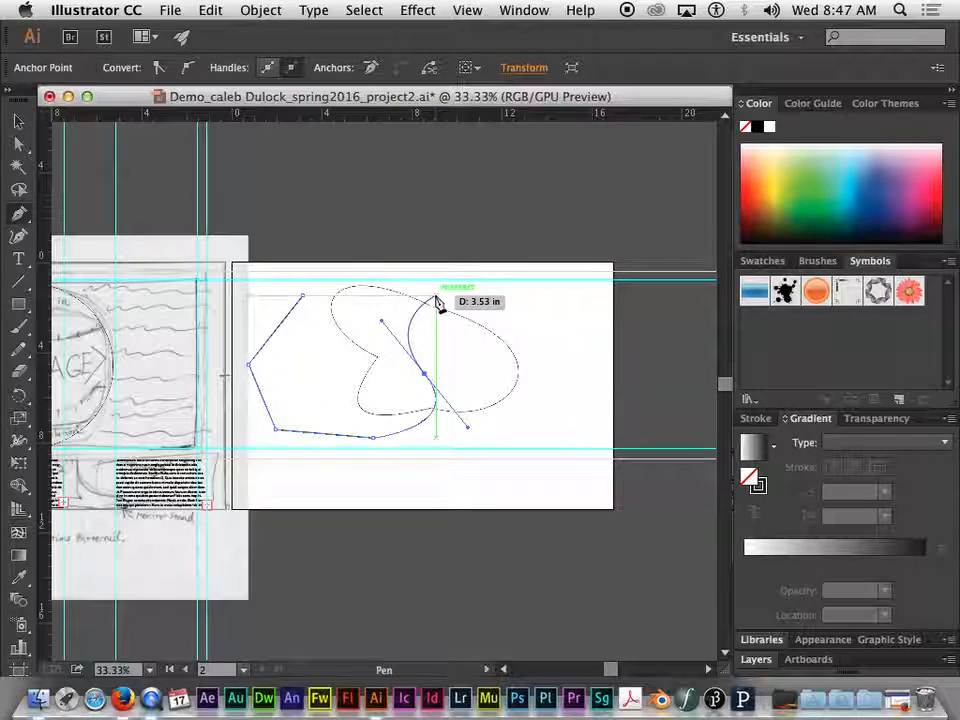
pyautogui.moveTo(448, 299); pyautogui.dragTo(450, 300)
pyautogui.click(538, 350)
pyautogui.moveTo(538, 463); pyautogui.dragTo(450, 465)
pyautogui.moveTo(445, 380); pyautogui.dragTo(350, 368)
pyautogui.moveTo(280, 424); pyautogui.dragTo(281, 482)
pyautogui.click(395, 495)
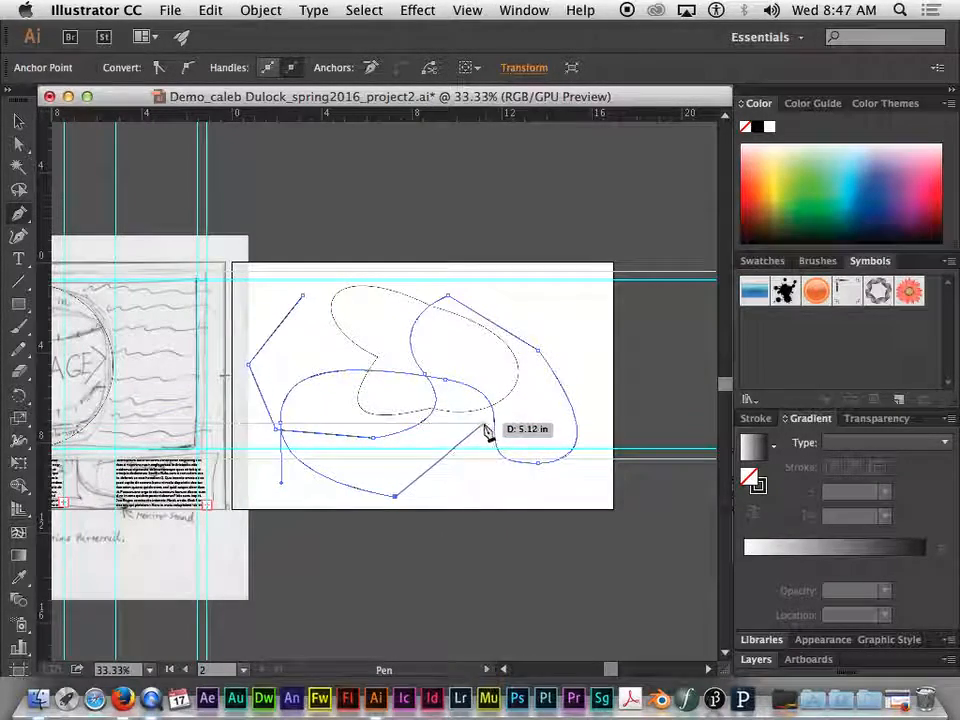
# Extend the path from its lower end with a straight segment and a curve up toward the artboard's centre, and end it open
pyautogui.click(464, 453)
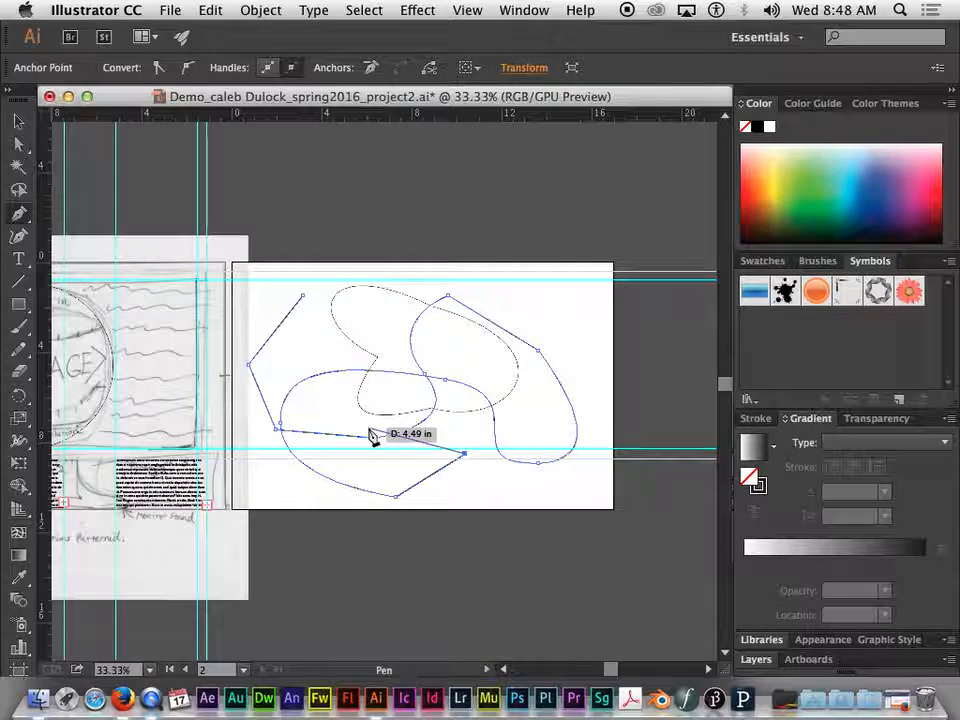
pyautogui.click(372, 436)
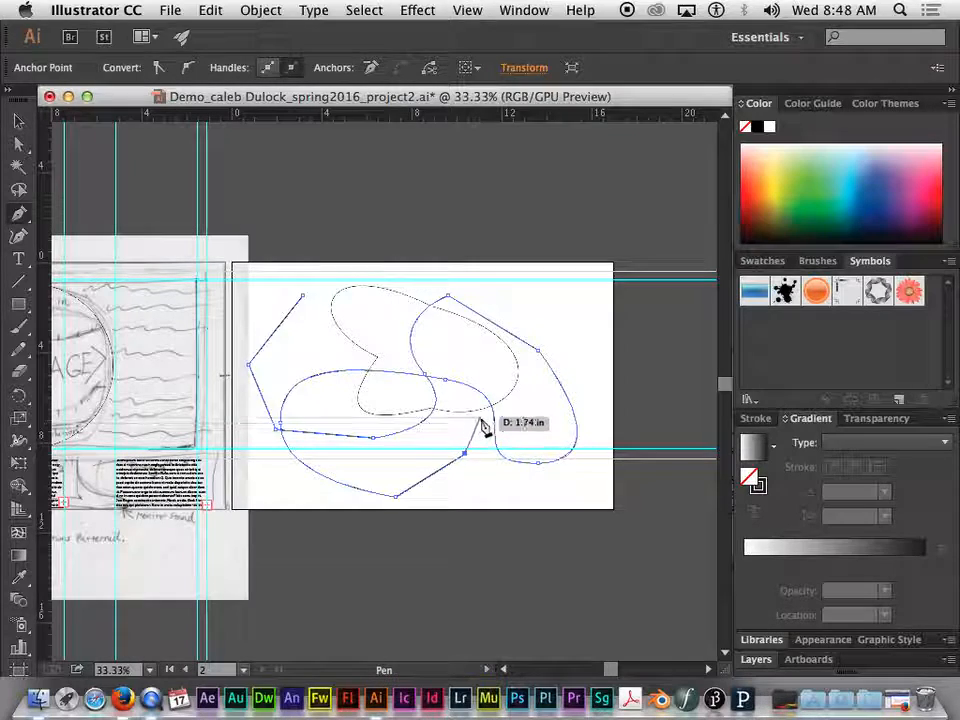
pyautogui.moveTo(481, 420); pyautogui.dragTo(490, 365)
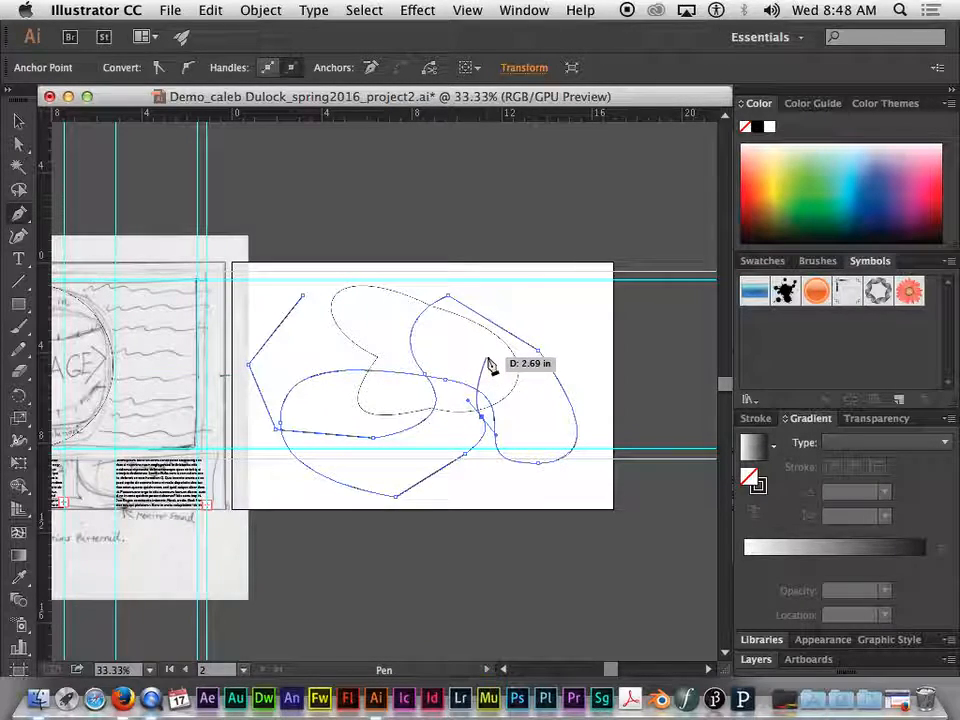
pyautogui.moveTo(490, 365); pyautogui.dragTo(396, 312)
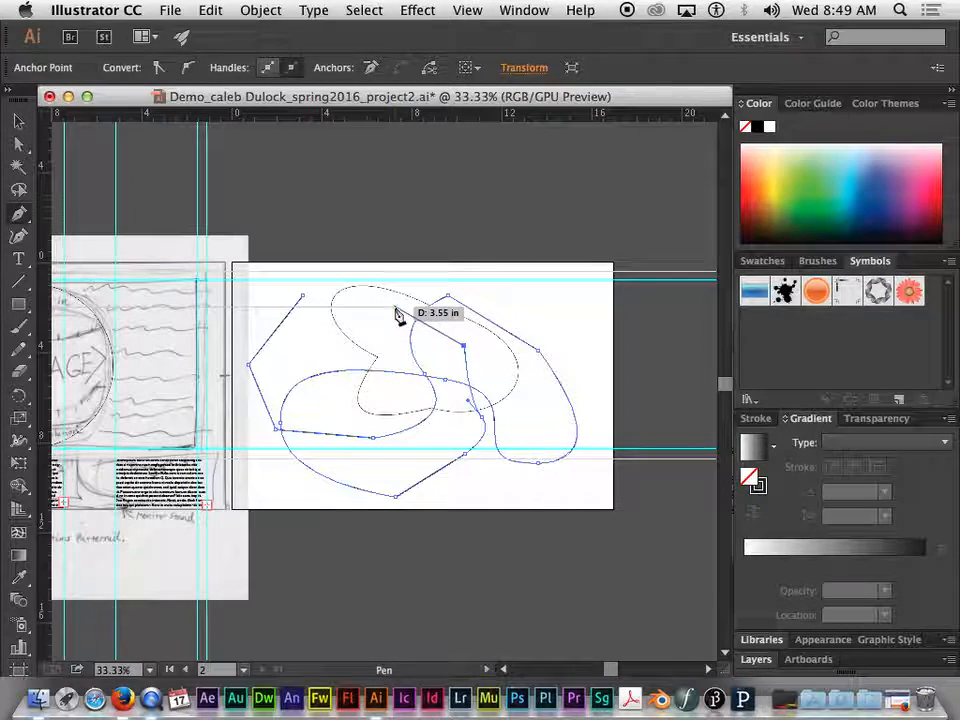
pyautogui.moveTo(396, 312); pyautogui.dragTo(398, 315)
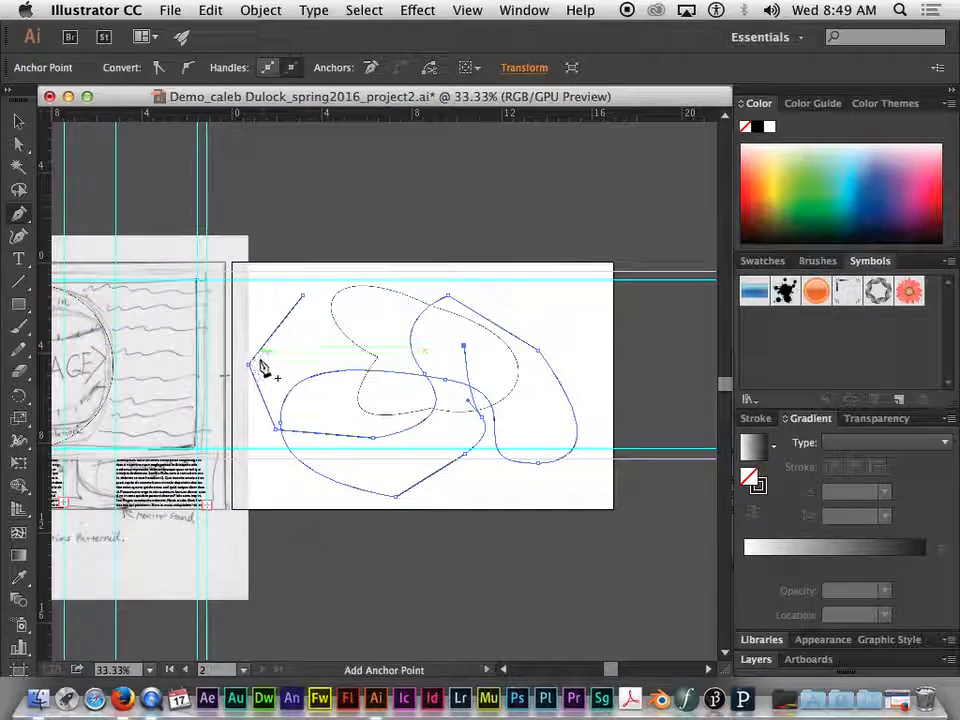
# Draw two separate open paths with the Pen tool, a zigzag across the upper middle and a three-point path near the upper-right corner
pyautogui.click(288, 357)
pyautogui.click(358, 318)
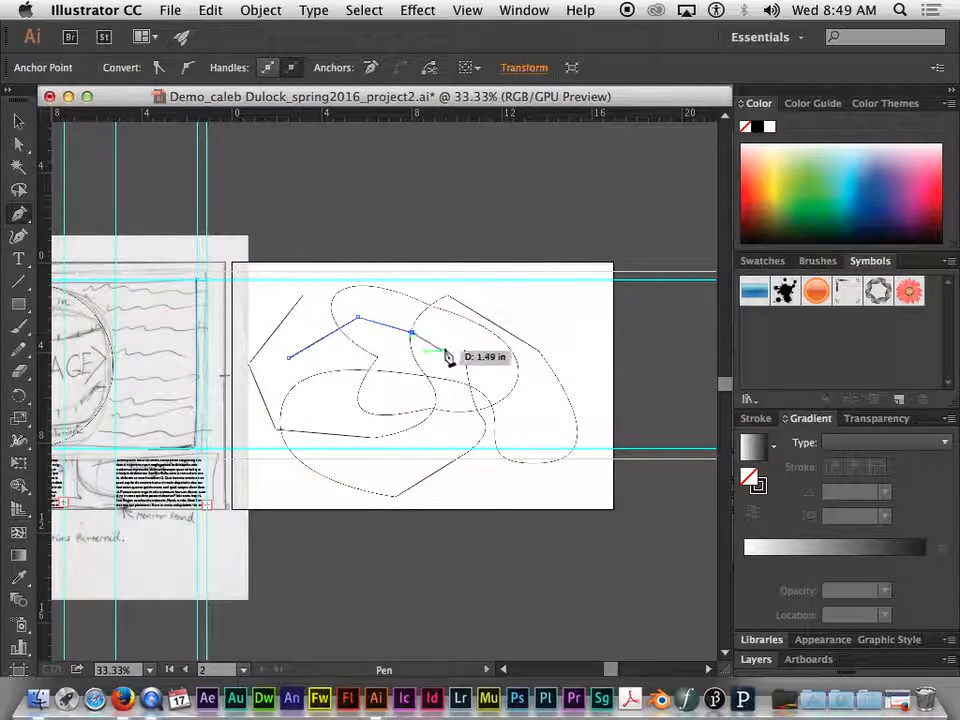
pyautogui.click(558, 287)
pyautogui.click(497, 306)
pyautogui.moveTo(559, 337); pyautogui.dragTo(562, 350)
pyautogui.press('Escape')
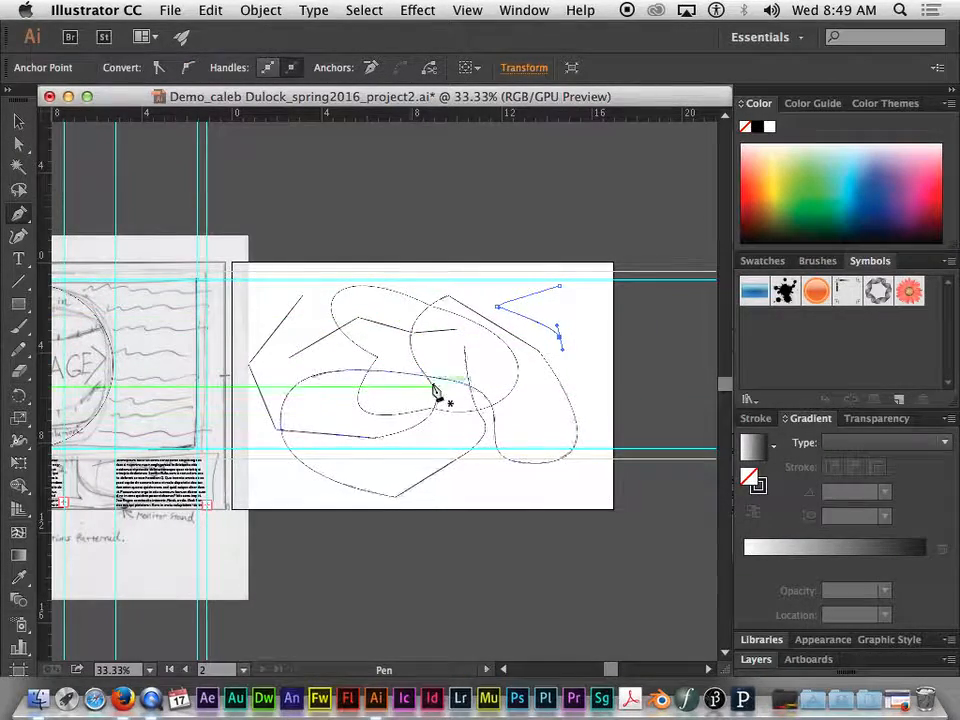
# Draw a seven-point open path from the artboard's middle, around the right and bottom to the left, and end it unclosed
pyautogui.moveTo(372, 386); pyautogui.dragTo(437, 419)
pyautogui.click(500, 382)
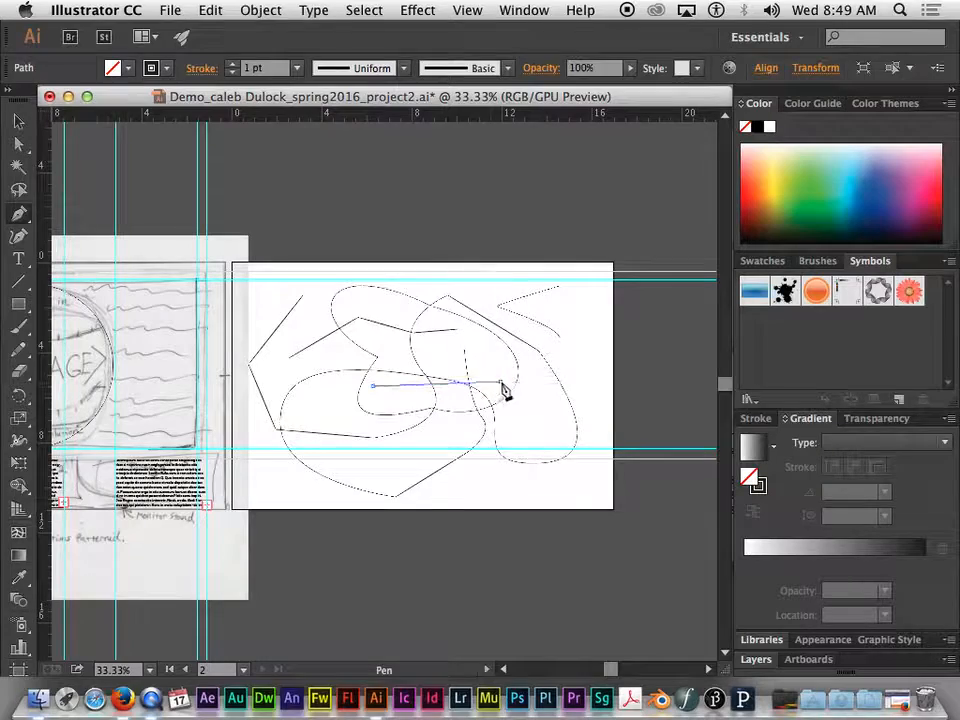
pyautogui.moveTo(540, 419); pyautogui.dragTo(543, 434)
pyautogui.moveTo(397, 481); pyautogui.dragTo(397, 481)
pyautogui.click(361, 466)
pyautogui.click(317, 415)
pyautogui.moveTo(320, 382); pyautogui.dragTo(331, 351)
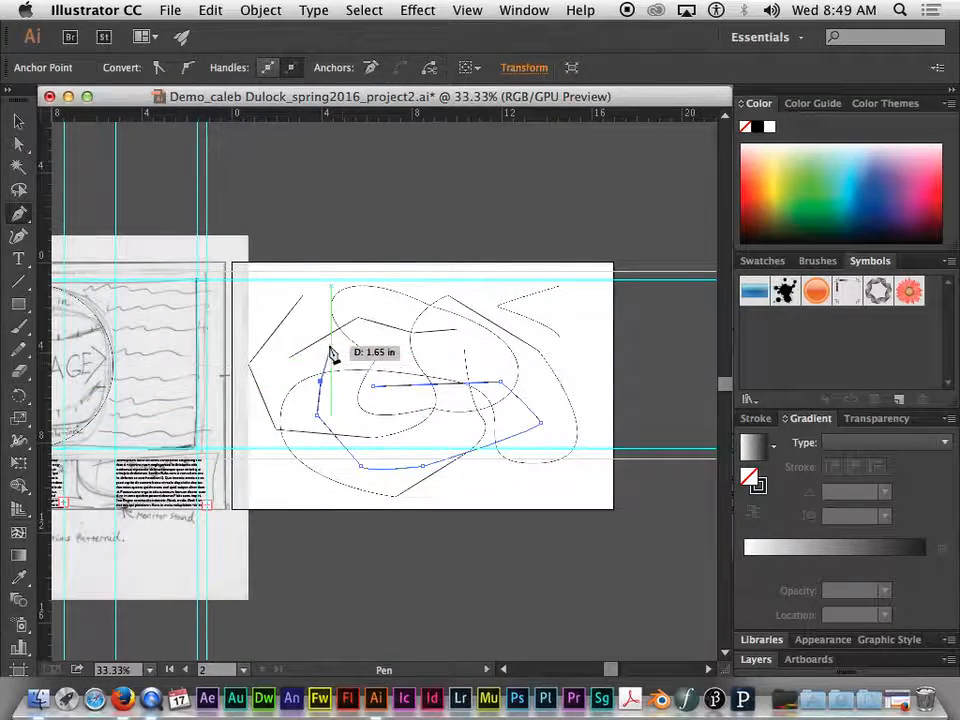
pyautogui.press('Escape')
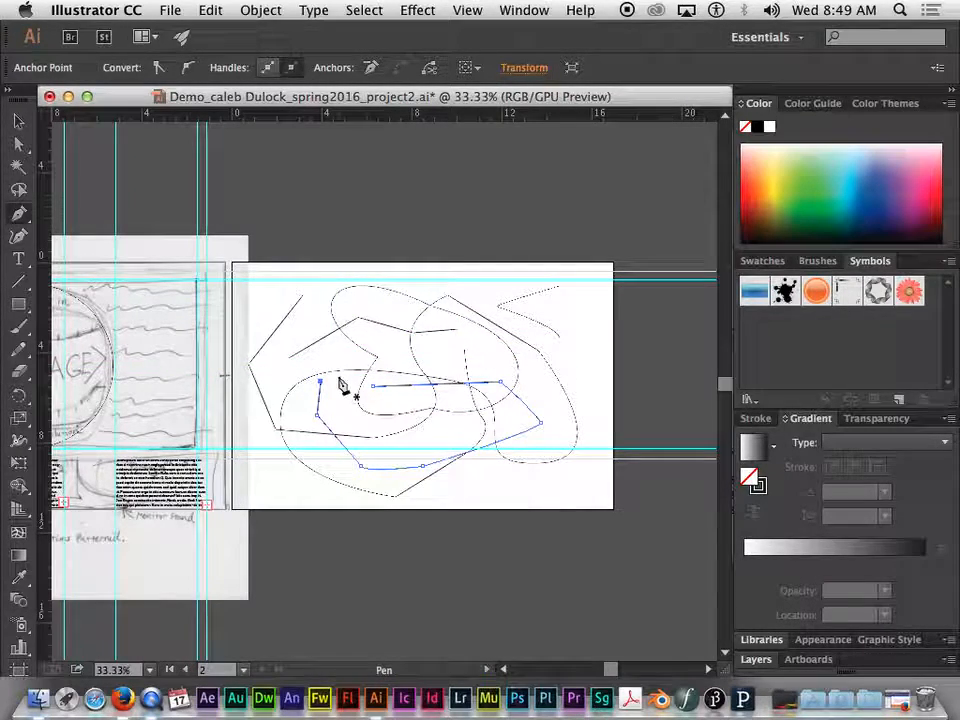
# Select all the drawn paths on the blank artboard together and delete them
pyautogui.click(18, 124)
pyautogui.click(615, 407)
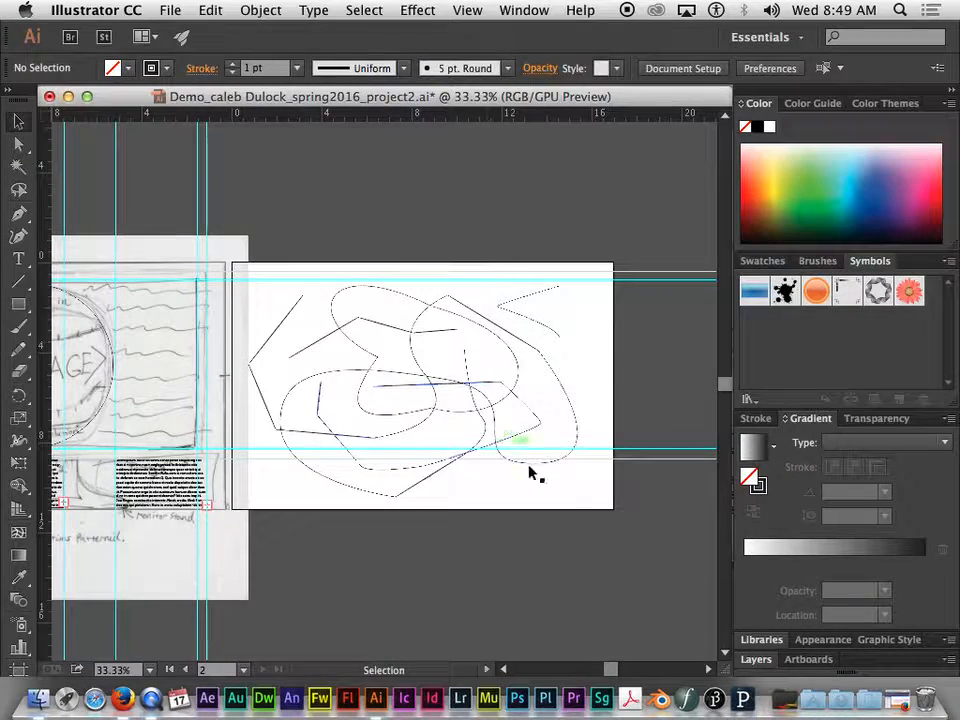
pyautogui.moveTo(587, 461); pyautogui.dragTo(252, 283)
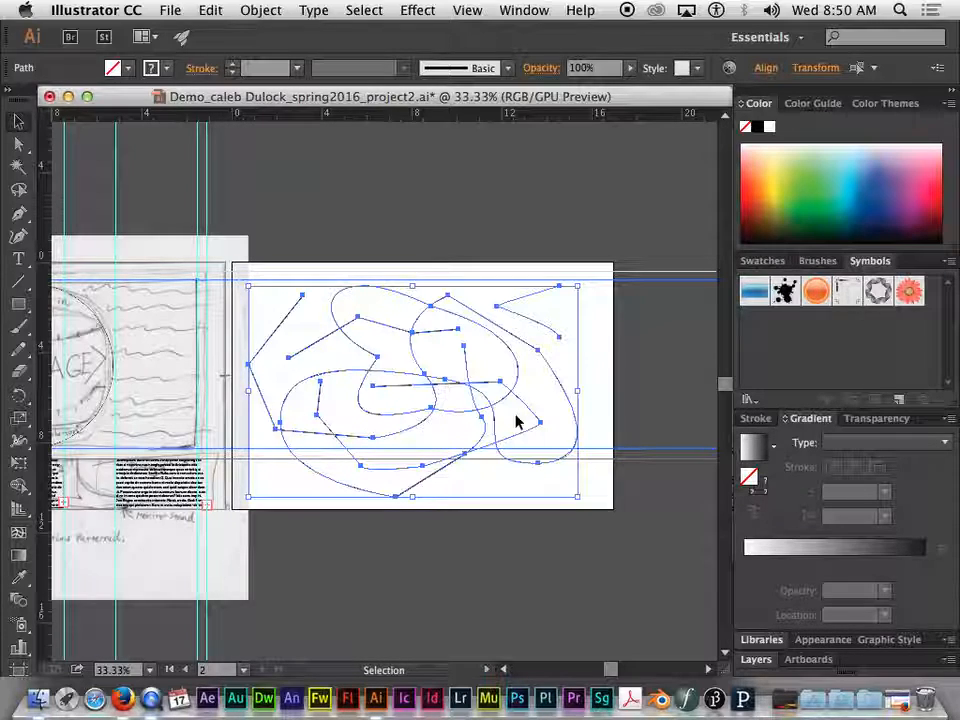
pyautogui.press('Delete')
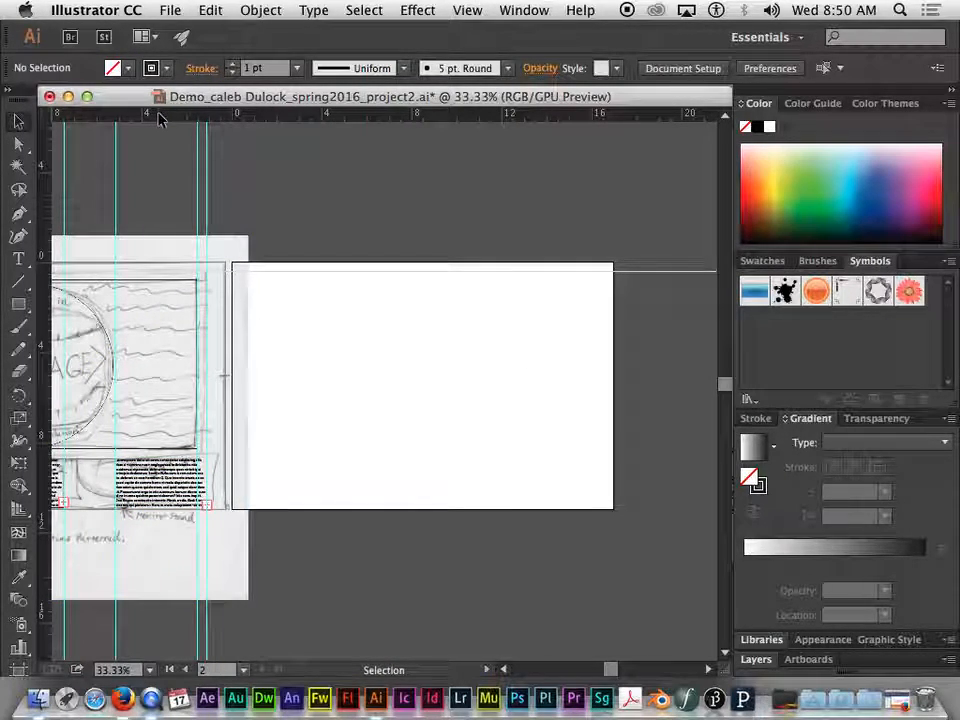
# Draw an eight-point open path with the Pen tool around the artboard's centre, and end it without closing
pyautogui.click(18, 213)
pyautogui.click(373, 370)
pyautogui.click(497, 355)
pyautogui.click(531, 417)
pyautogui.click(417, 444)
pyautogui.click(363, 422)
pyautogui.click(324, 364)
pyautogui.click(366, 317)
pyautogui.hscroll(-1, 430, 328)
pyautogui.click(430, 327)
pyautogui.press('Escape')
# Draw a second open path of curves from the artboard's upper right, sweeping down and across to the lower left, and end it
pyautogui.click(507, 307)
pyautogui.moveTo(562, 330); pyautogui.dragTo(565, 349)
pyautogui.moveTo(522, 398); pyautogui.dragTo(487, 395)
pyautogui.moveTo(440, 397); pyautogui.dragTo(394, 405)
pyautogui.moveTo(367, 420); pyautogui.dragTo(368, 478)
pyautogui.press('Escape')
# Draw a path over the area above the artboard to the curved path's upper-right anchor, and add a short vertical stroke near the centre
pyautogui.click(311, 234)
pyautogui.click(386, 170)
pyautogui.moveTo(508, 199); pyautogui.dragTo(516, 214)
pyautogui.click(549, 263)
pyautogui.click(505, 307)
pyautogui.moveTo(428, 320); pyautogui.dragTo(428, 357)
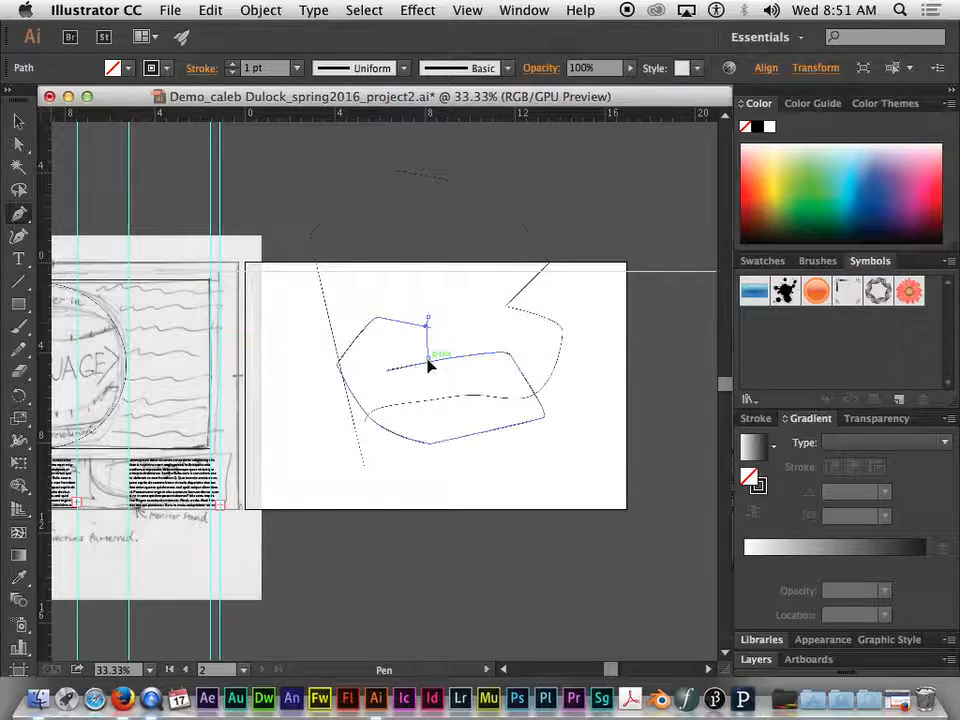
# Select the new practice paths, including the short vertical stroke, and delete them all
pyautogui.click(18, 122)
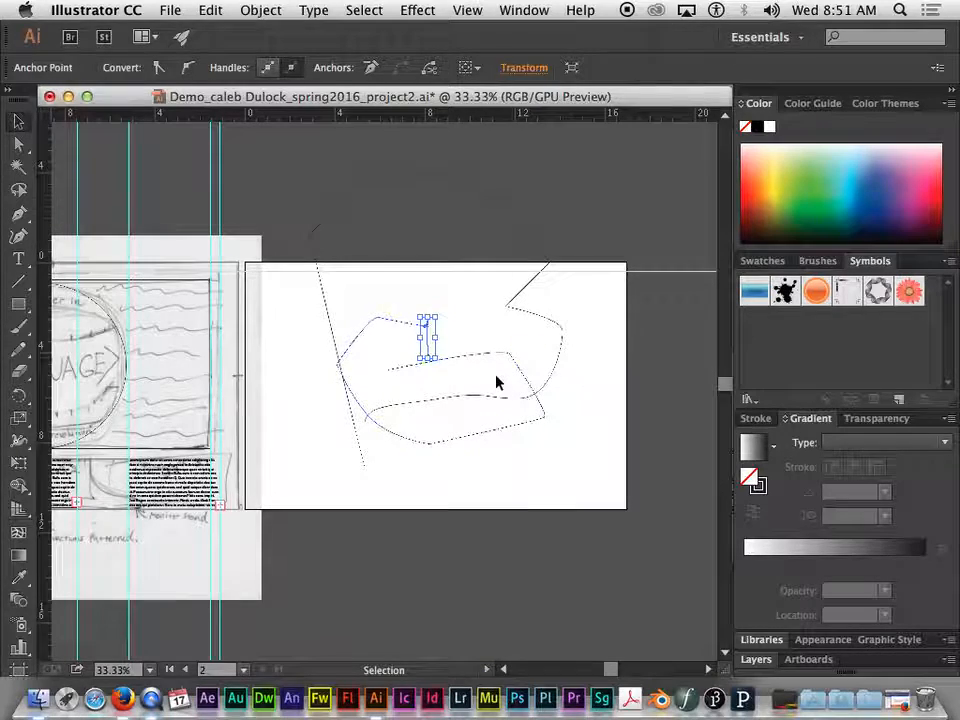
pyautogui.click(514, 357)
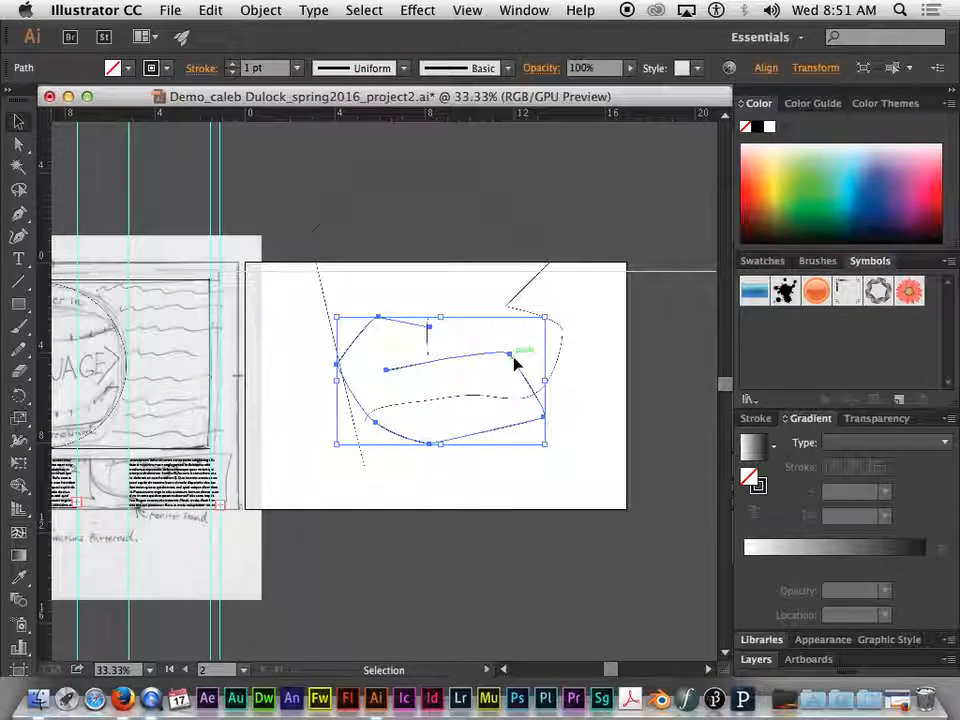
pyautogui.press('a')
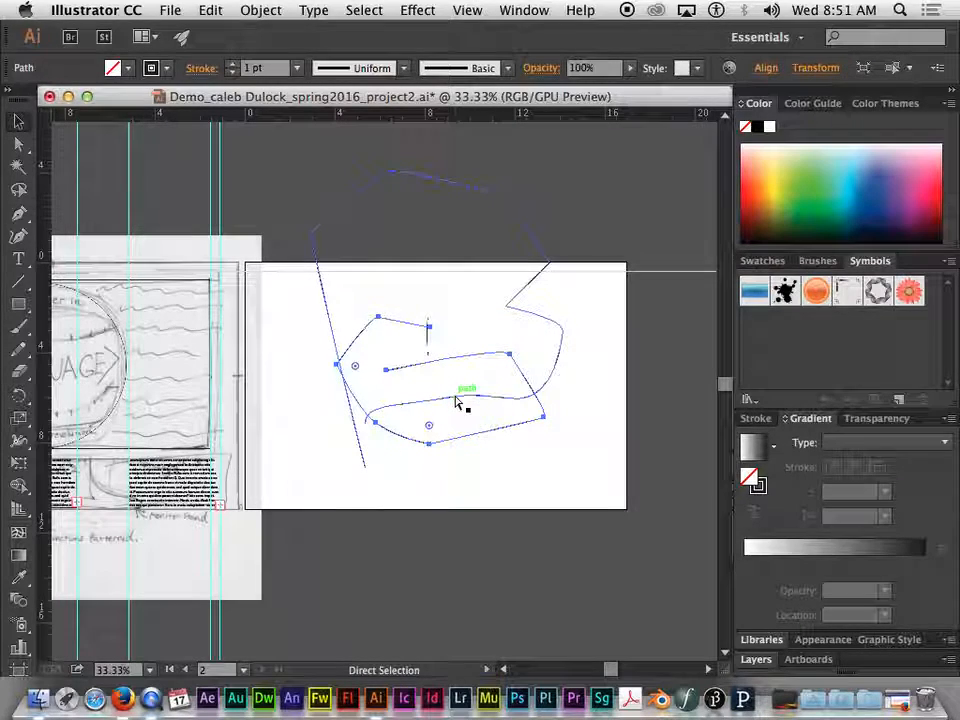
pyautogui.moveTo(456, 402); pyautogui.dragTo(418, 374)
pyautogui.click(420, 364)
pyautogui.click(428, 346)
pyautogui.press('v')
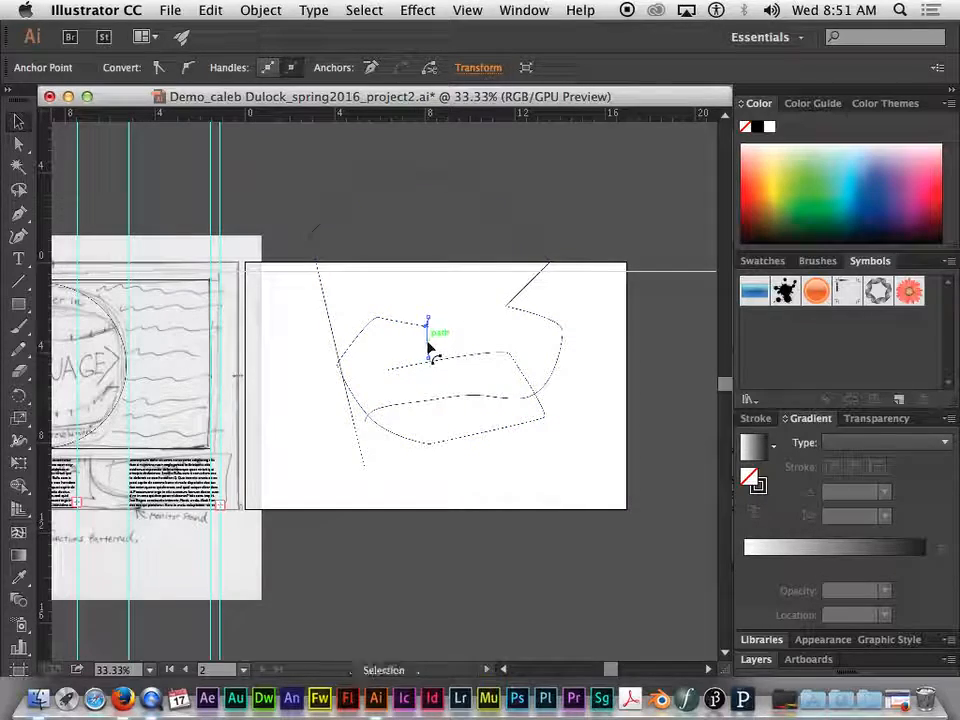
pyautogui.keyDown('shift'); pyautogui.click(388, 321); pyautogui.keyUp('shift')
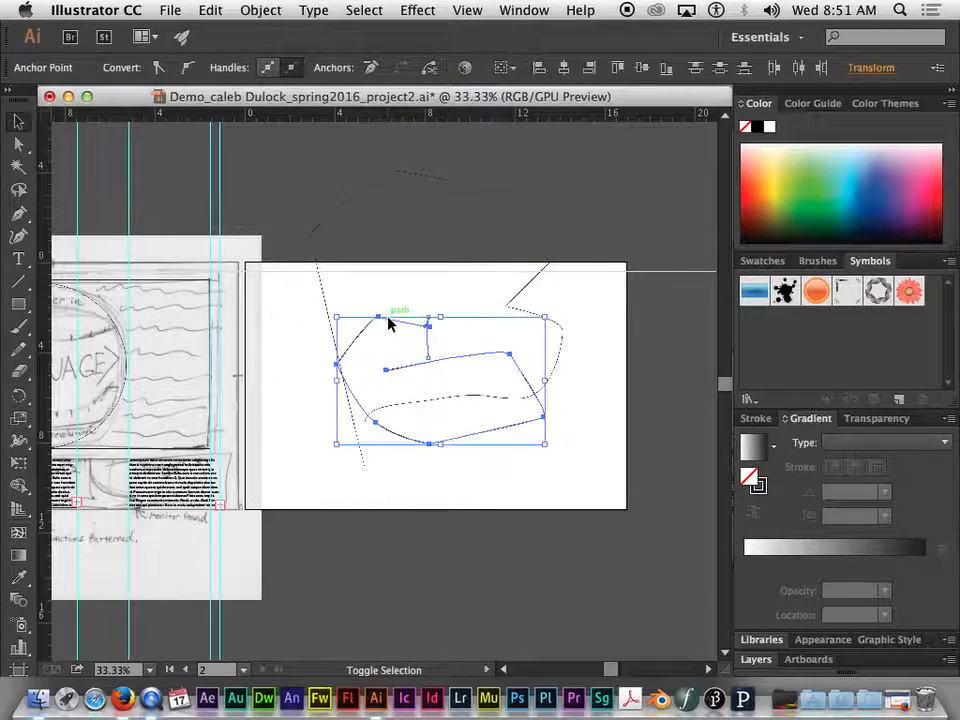
pyautogui.keyDown('shift'); pyautogui.click(322, 303); pyautogui.keyUp('shift')
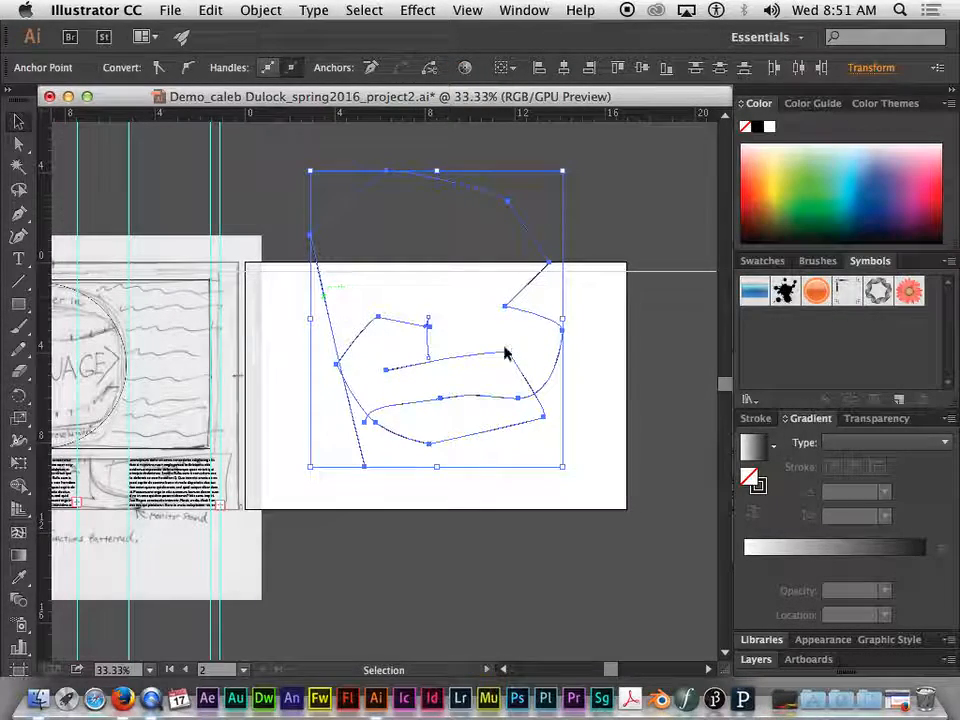
pyautogui.press('Delete')
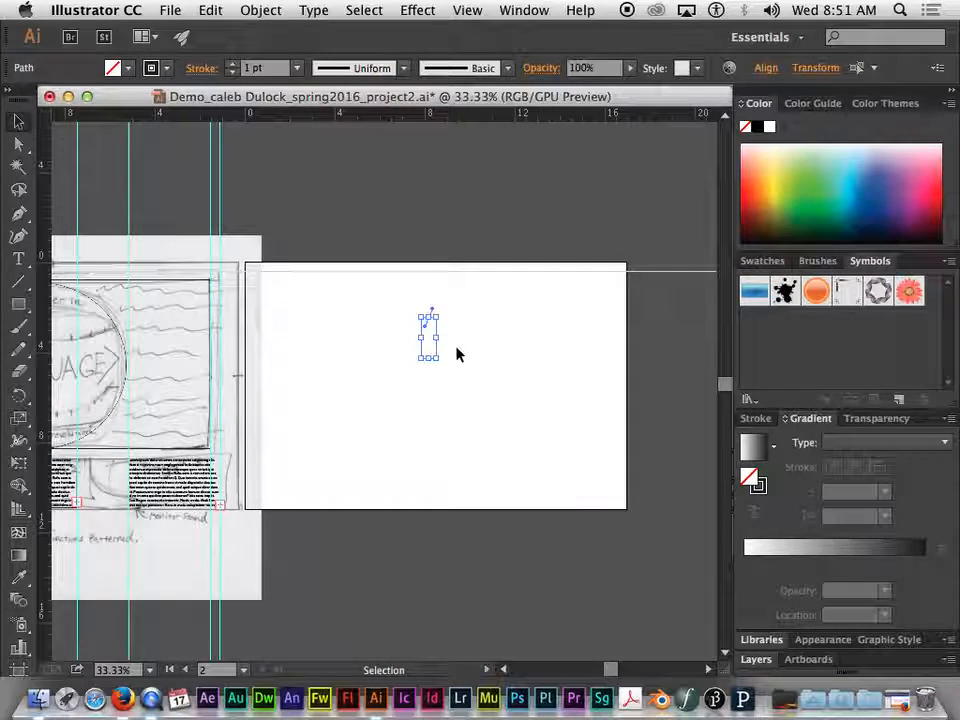
pyautogui.press('Delete')
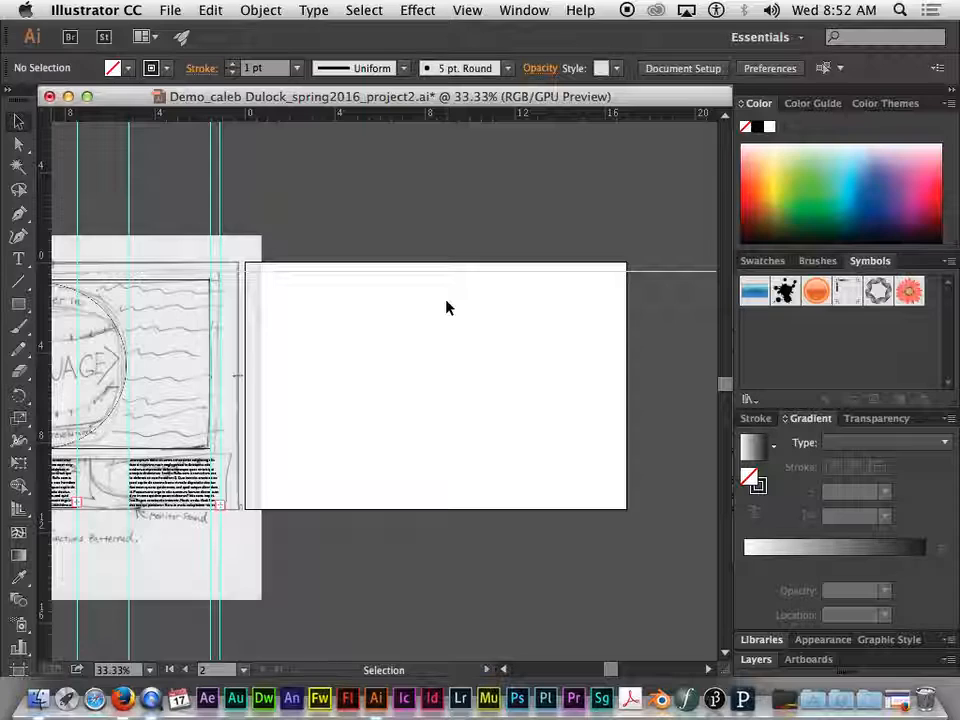
# Draw a closed eight-point curved shape across the empty artboard with the Curvature tool, and delete it
pyautogui.click(18, 240)
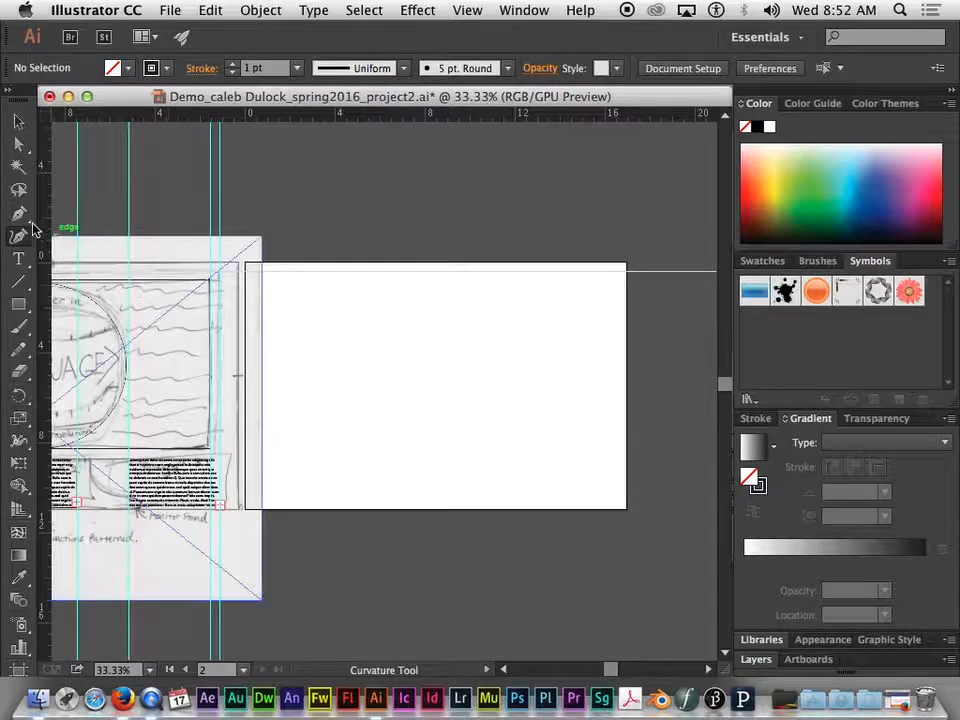
pyautogui.click(574, 306)
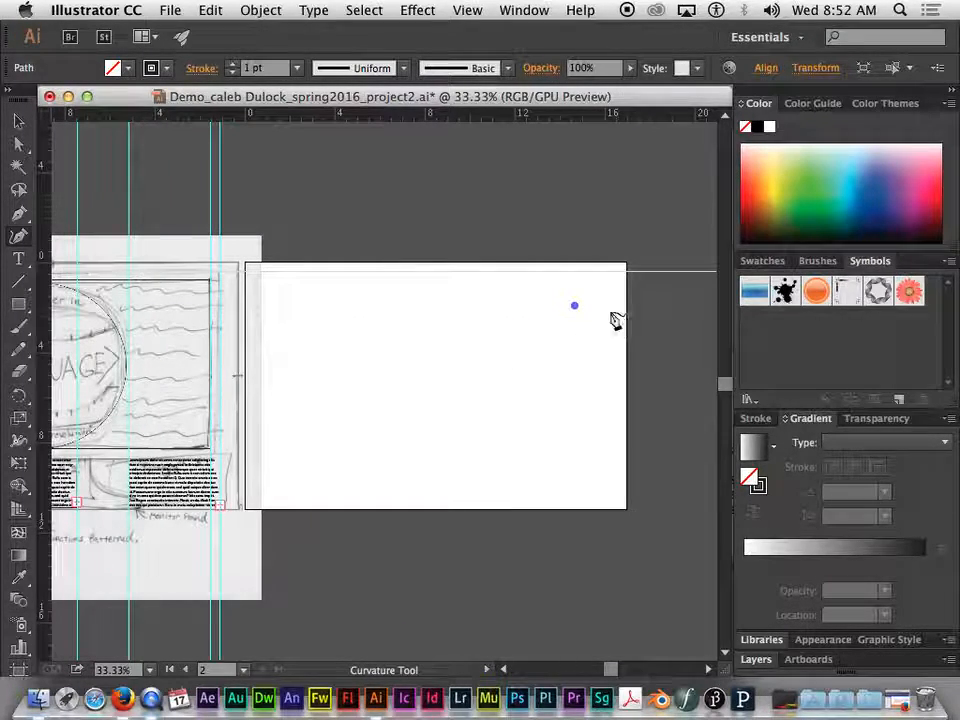
pyautogui.click(360, 336)
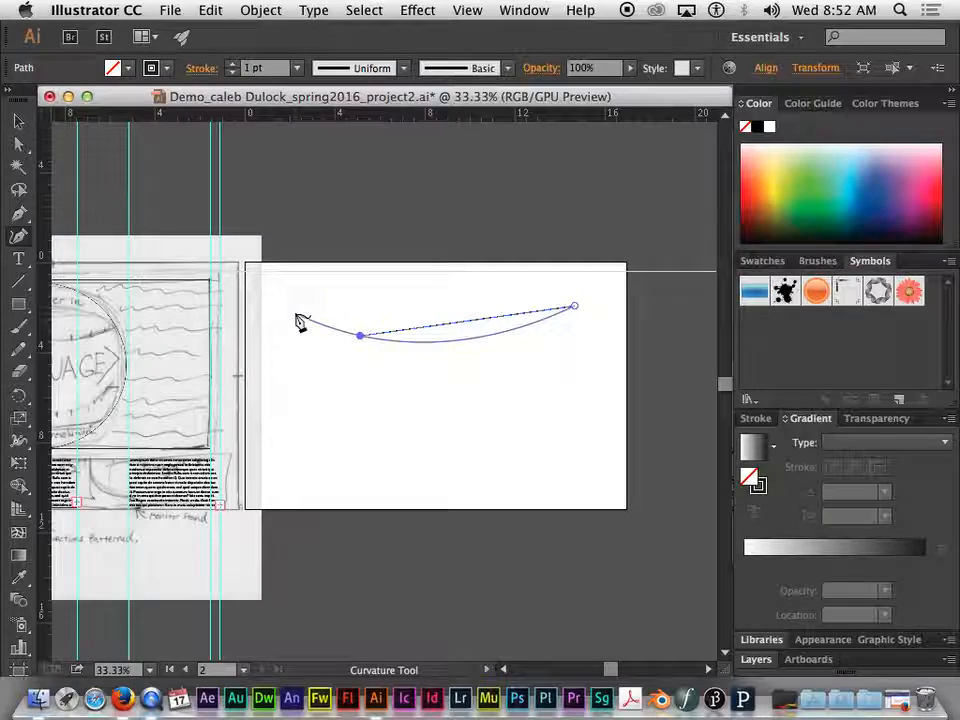
pyautogui.click(289, 404)
pyautogui.click(449, 448)
pyautogui.click(413, 351)
pyautogui.click(508, 333)
pyautogui.click(585, 391)
pyautogui.click(606, 340)
pyautogui.click(575, 306)
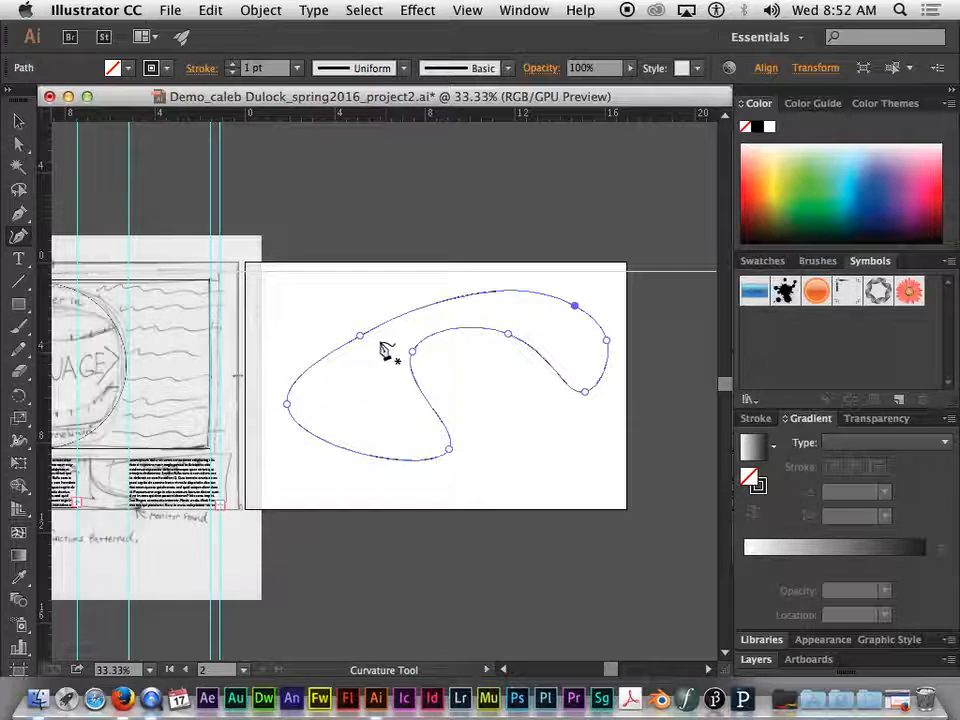
pyautogui.press('Delete')
pyautogui.click(18, 121)
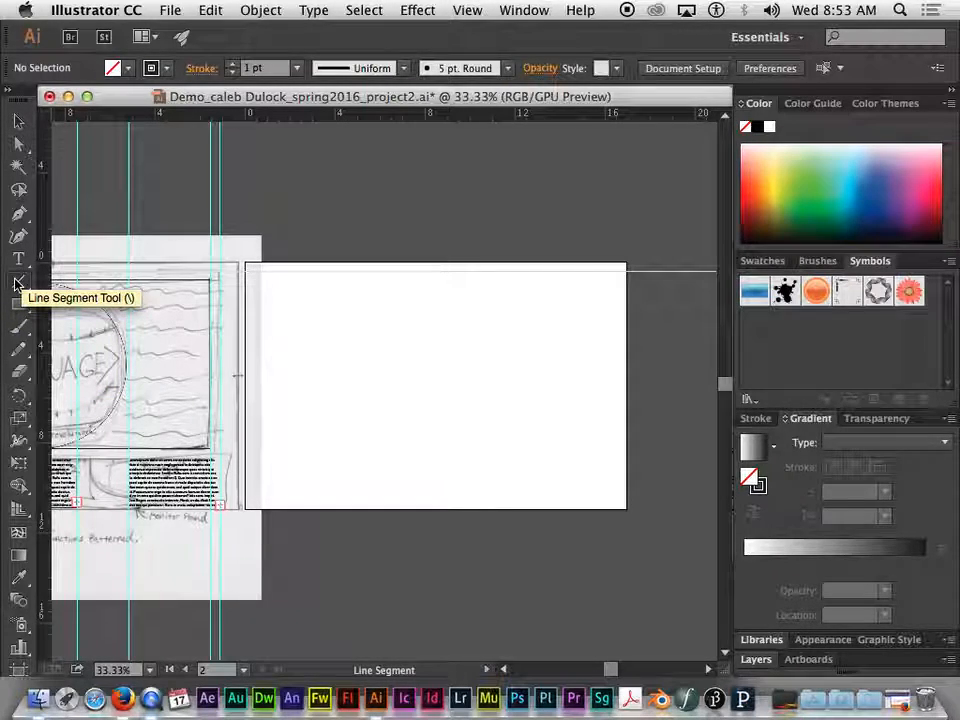
# Draw two long crossing diagonals with the Line Segment tool, and scatter many shorter straight lines at varied angles around them
pyautogui.click(16, 283)
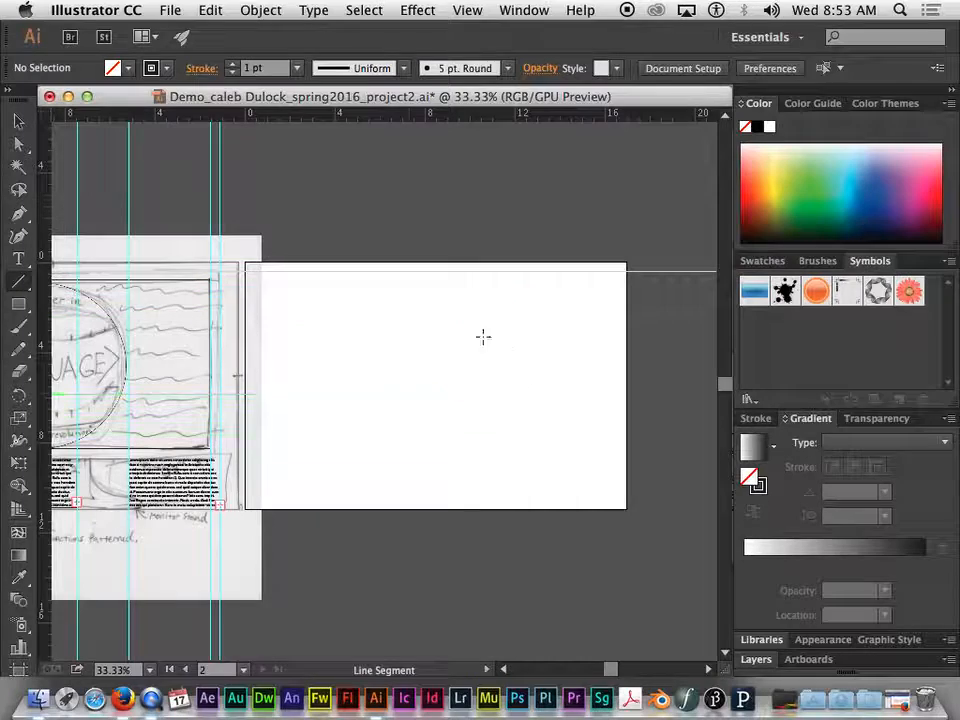
pyautogui.moveTo(582, 301); pyautogui.dragTo(392, 379)
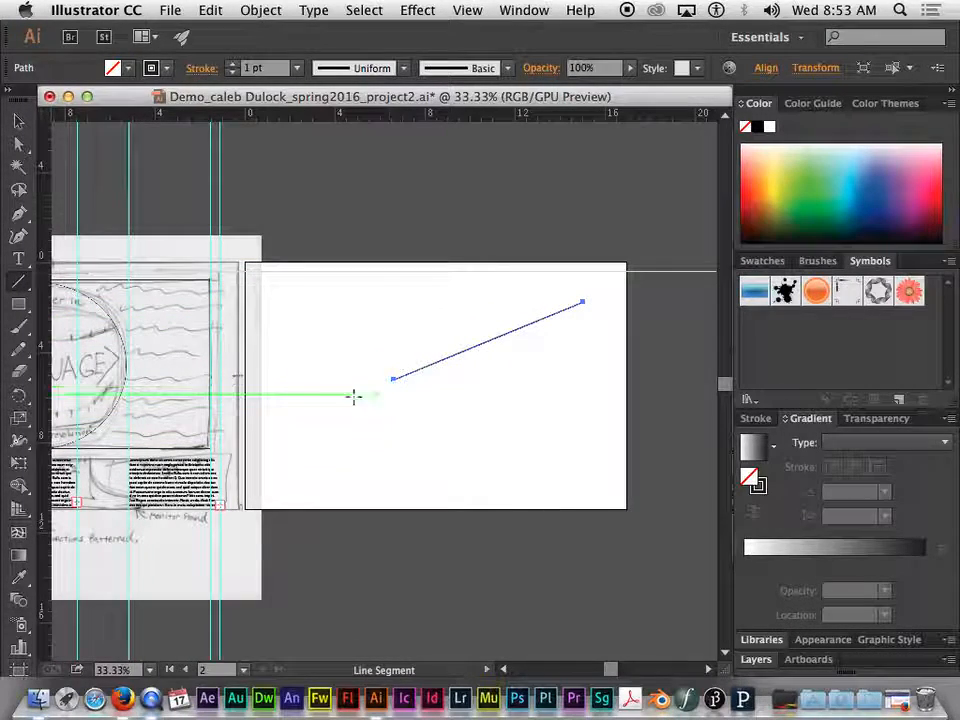
pyautogui.moveTo(305, 309); pyautogui.dragTo(501, 393)
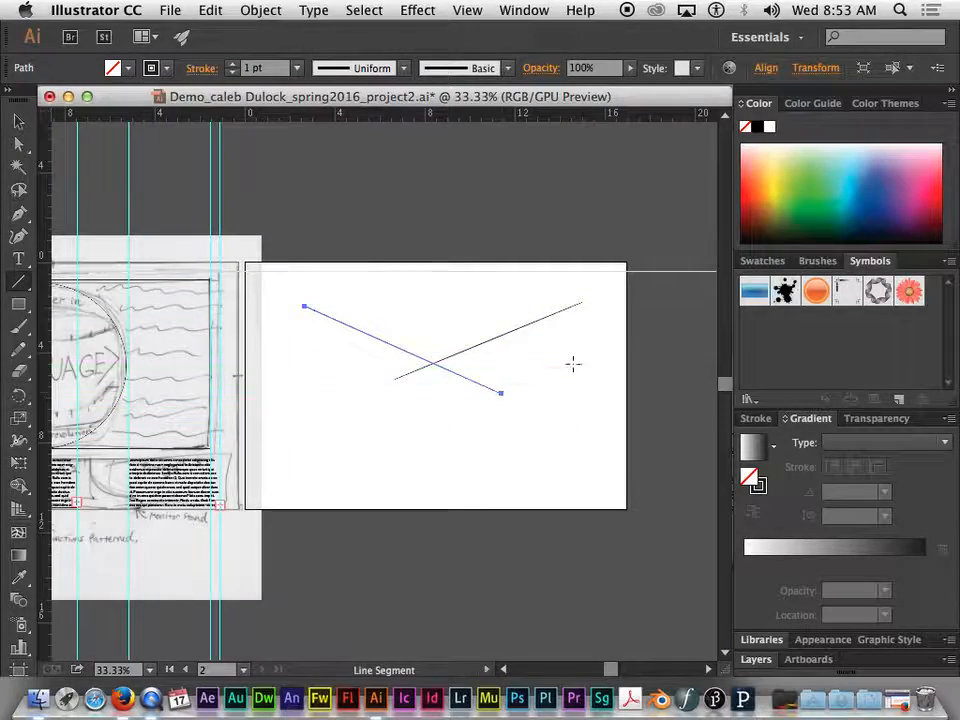
pyautogui.moveTo(580, 347); pyautogui.dragTo(465, 393)
pyautogui.moveTo(583, 417); pyautogui.dragTo(466, 409)
pyautogui.moveTo(533, 443); pyautogui.dragTo(419, 402)
pyautogui.moveTo(435, 452); pyautogui.dragTo(377, 405)
pyautogui.moveTo(366, 456); pyautogui.dragTo(330, 366)
pyautogui.moveTo(314, 422); pyautogui.dragTo(337, 320)
pyautogui.moveTo(294, 349)
pyautogui.mouseDown()
pyautogui.moveTo(357, 284)
pyautogui.moveTo(407, 284)
pyautogui.moveTo(398, 290)
pyautogui.mouseUp()
pyautogui.moveTo(418, 271)
pyautogui.mouseDown()
pyautogui.moveTo(451, 316)
pyautogui.moveTo(477, 326)
pyautogui.moveTo(514, 321)
pyautogui.moveTo(534, 302)
pyautogui.moveTo(494, 354)
pyautogui.mouseUp()
pyautogui.moveTo(567, 372); pyautogui.dragTo(485, 364)
pyautogui.moveTo(524, 401); pyautogui.dragTo(463, 364)
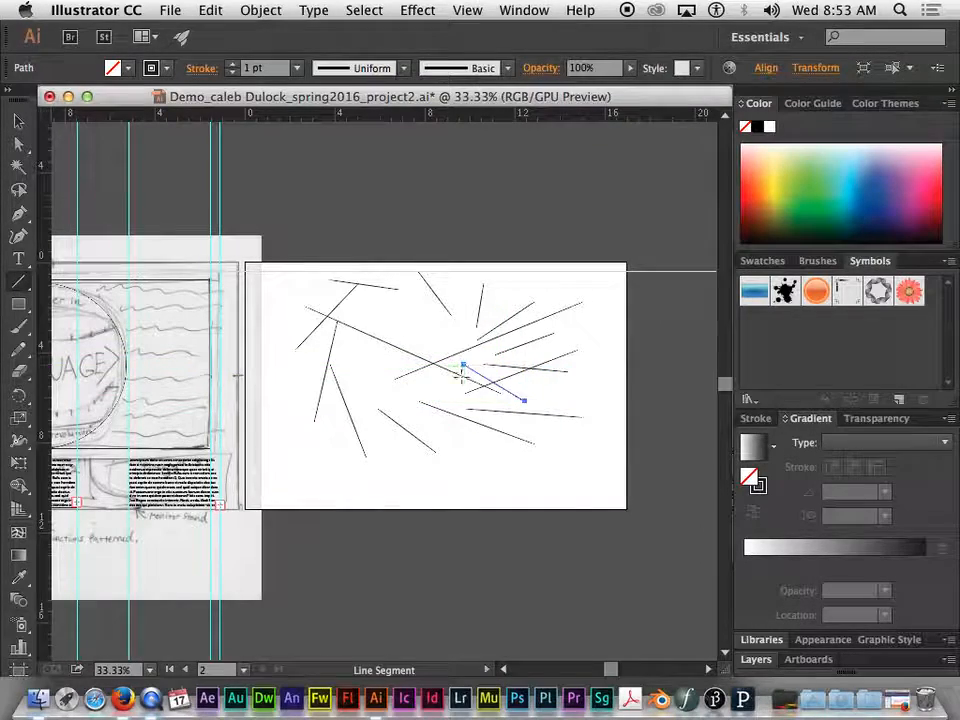
pyautogui.moveTo(483, 425); pyautogui.dragTo(442, 373)
pyautogui.moveTo(428, 432); pyautogui.dragTo(413, 373)
pyautogui.moveTo(378, 424); pyautogui.dragTo(393, 373)
pyautogui.moveTo(343, 398); pyautogui.dragTo(385, 349)
pyautogui.moveTo(323, 344)
pyautogui.mouseDown()
pyautogui.moveTo(359, 341)
pyautogui.moveTo(366, 321)
pyautogui.moveTo(403, 302)
pyautogui.moveTo(435, 301)
pyautogui.mouseUp()
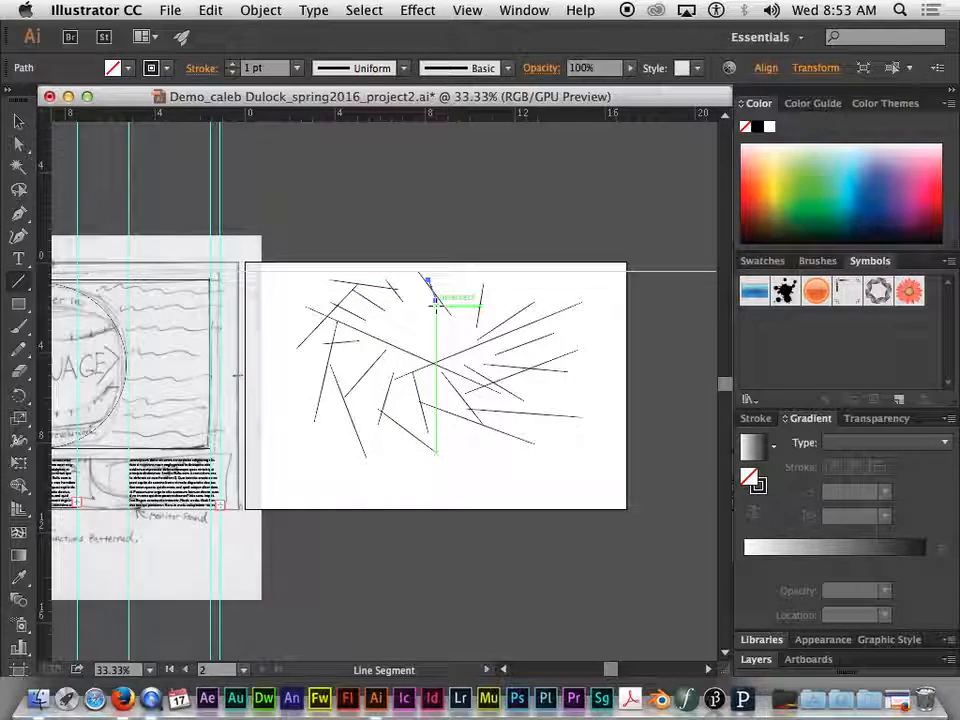
pyautogui.moveTo(505, 280); pyautogui.dragTo(471, 325)
pyautogui.moveTo(554, 293)
pyautogui.mouseDown()
pyautogui.moveTo(523, 360)
pyautogui.moveTo(522, 349)
pyautogui.mouseUp()
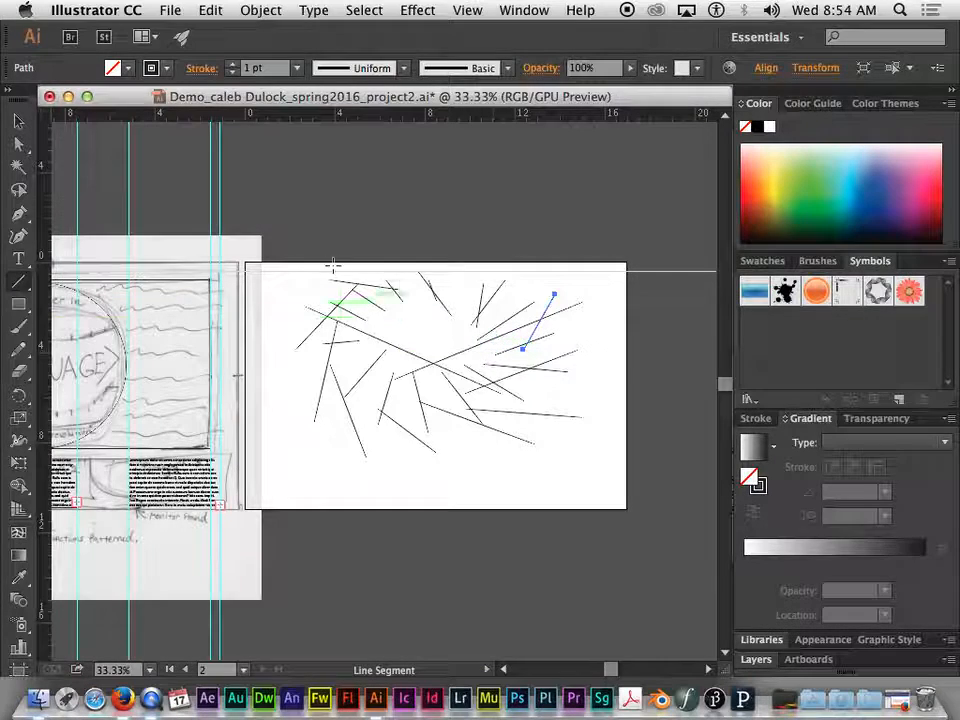
# Select the long descending diagonal line, deselect it, and select the nearly horizontal line near the artboard's upper edge
pyautogui.click(16, 125)
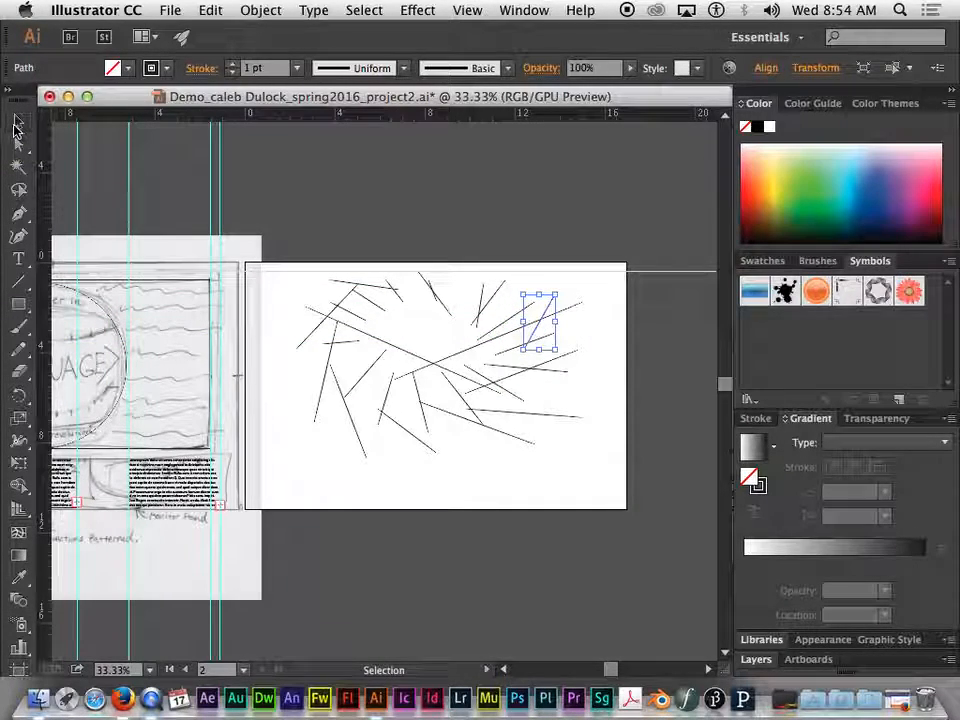
pyautogui.click(399, 359)
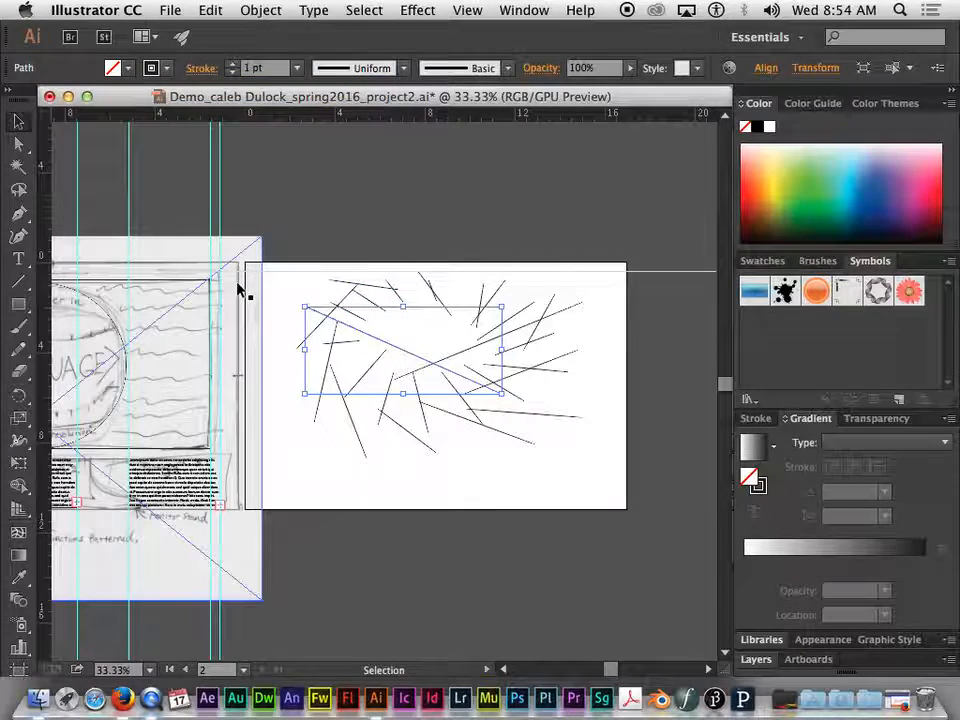
pyautogui.click(279, 289)
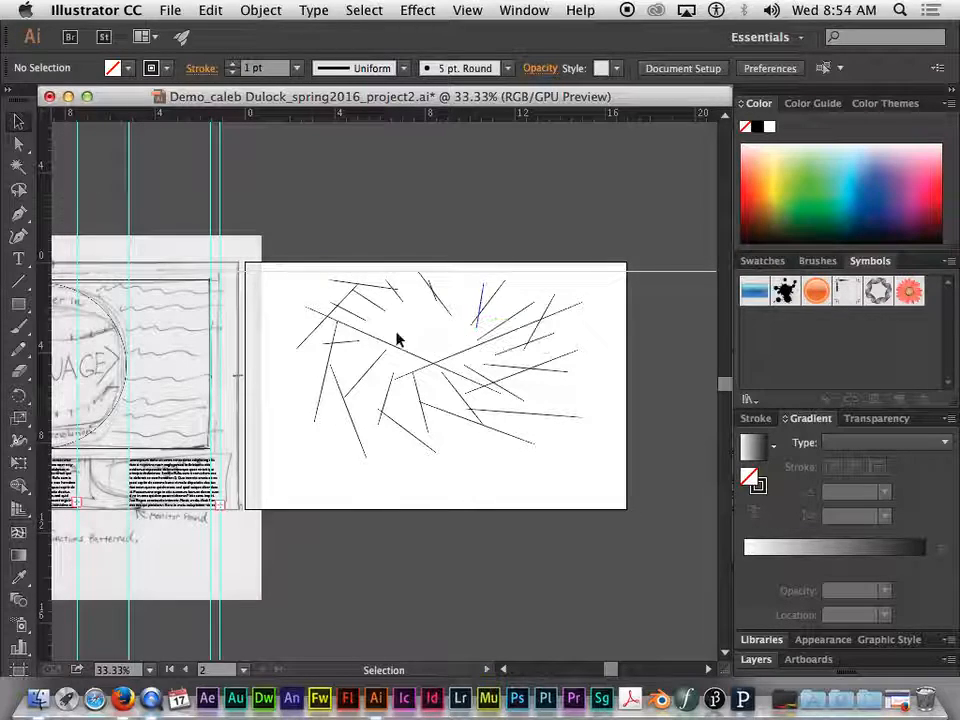
pyautogui.click(380, 290)
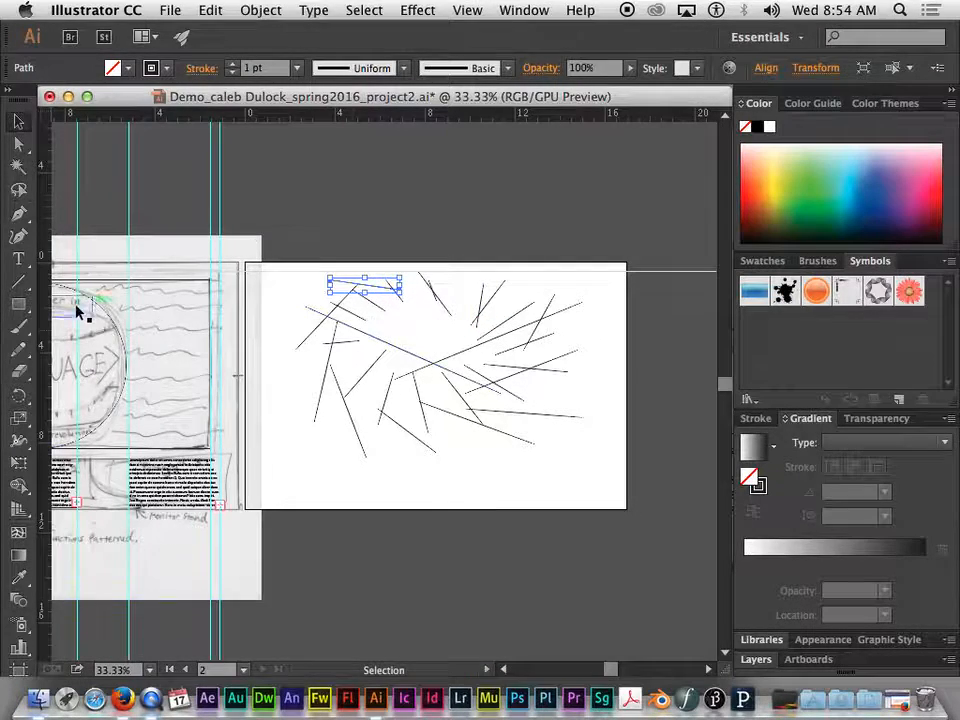
# Draw six separate arcs with the Arc tool over and below the scattered lines on the artboard
pyautogui.click(18, 282)
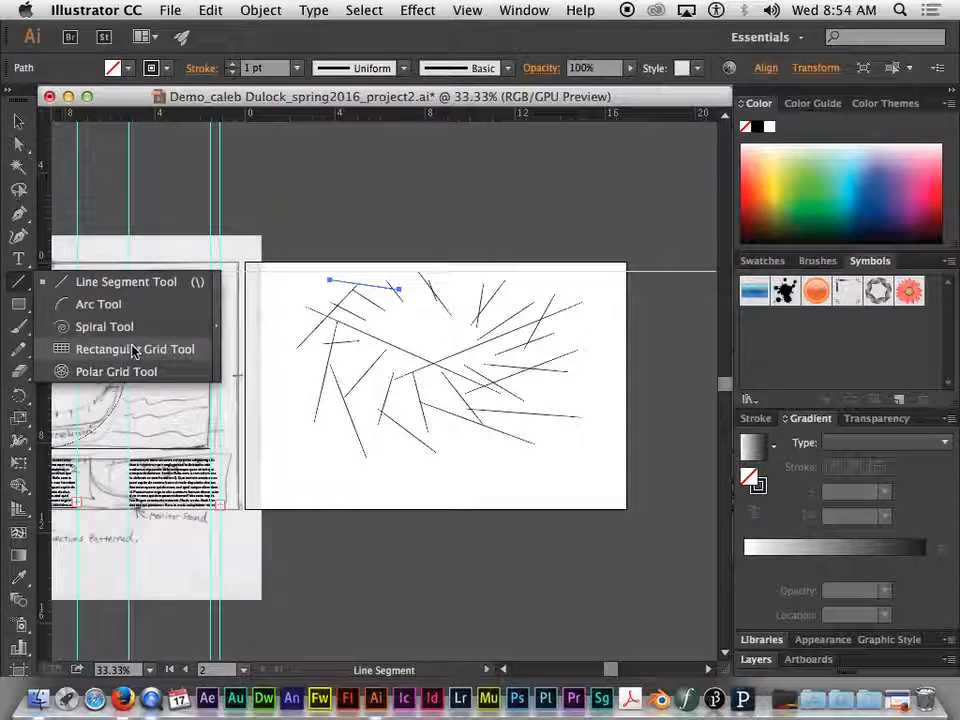
pyautogui.click(94, 304)
pyautogui.moveTo(400, 317); pyautogui.dragTo(505, 452)
pyautogui.moveTo(479, 340); pyautogui.dragTo(576, 414)
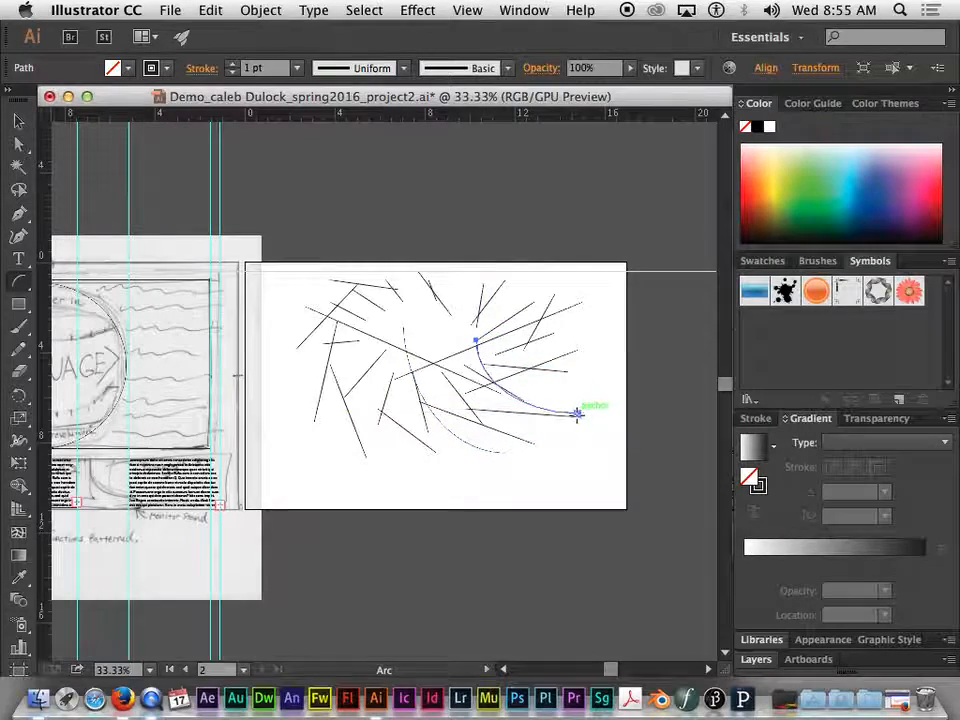
pyautogui.moveTo(297, 374)
pyautogui.mouseDown()
pyautogui.moveTo(298, 444)
pyautogui.moveTo(380, 472)
pyautogui.moveTo(514, 484)
pyautogui.moveTo(544, 389)
pyautogui.moveTo(567, 366)
pyautogui.moveTo(569, 383)
pyautogui.mouseUp()
pyautogui.moveTo(567, 460); pyautogui.dragTo(616, 408)
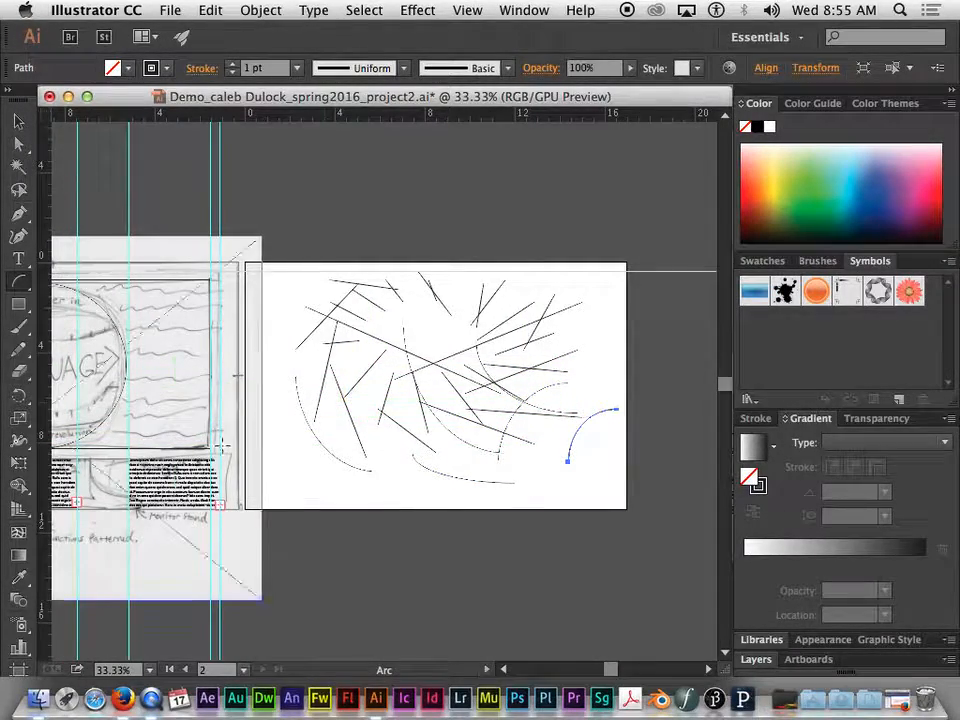
# Select all the practice lines and arcs on the artboard and delete them
pyautogui.click(18, 121)
pyautogui.moveTo(290, 257)
pyautogui.mouseDown()
pyautogui.moveTo(506, 465)
pyautogui.moveTo(636, 490)
pyautogui.mouseUp()
pyautogui.press('Delete')
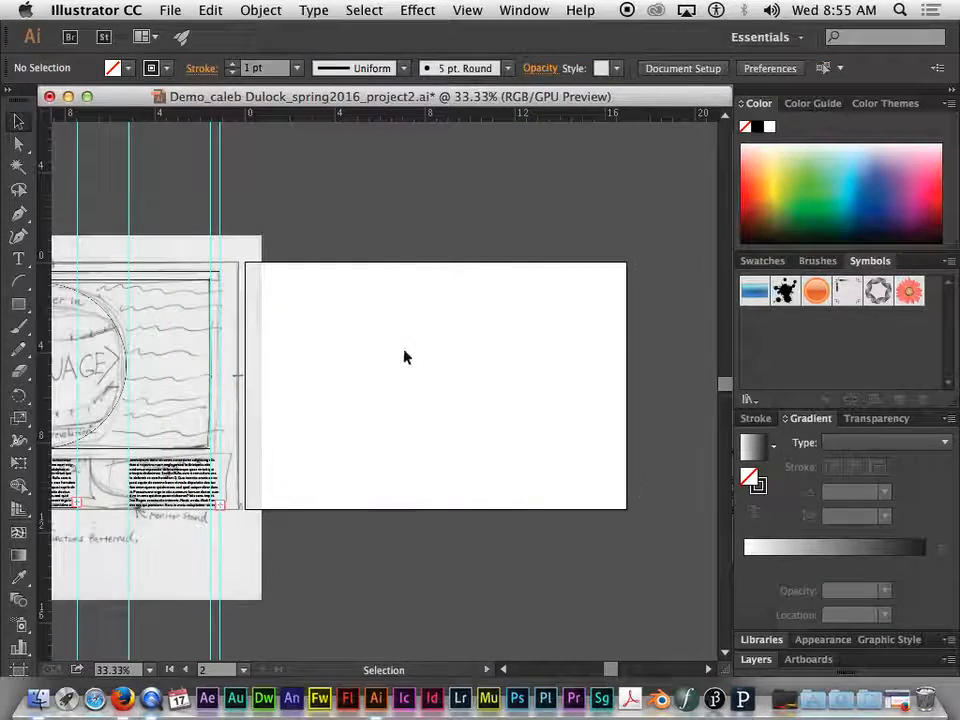
# Draw a dense rosette of repeated arcs fanning out from one point near the artboard's centre, and delete it
pyautogui.click(18, 283)
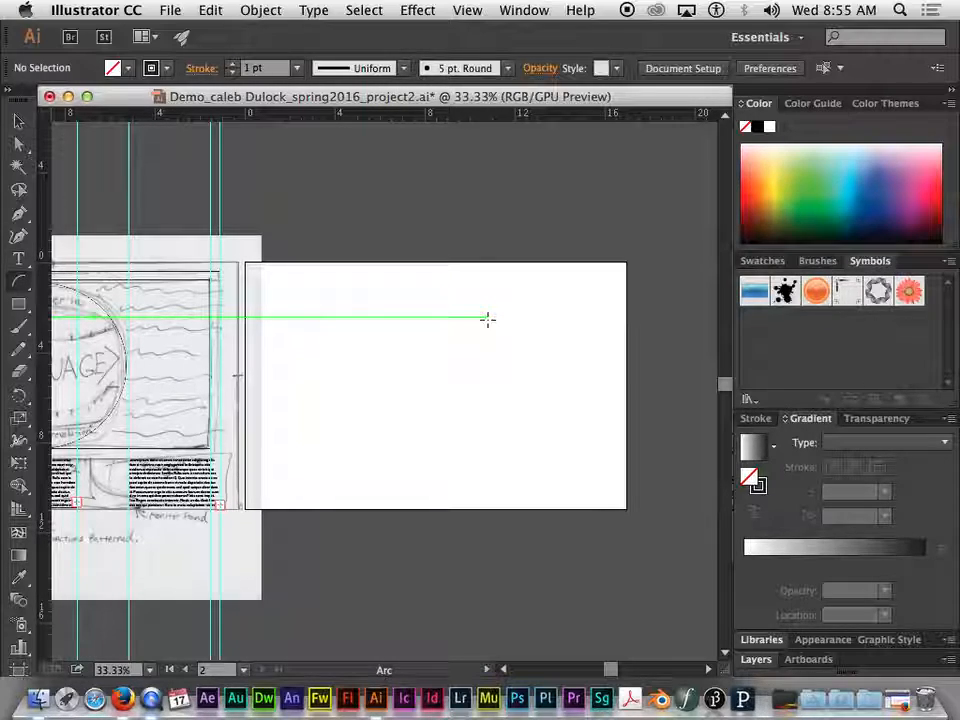
pyautogui.click(17, 284)
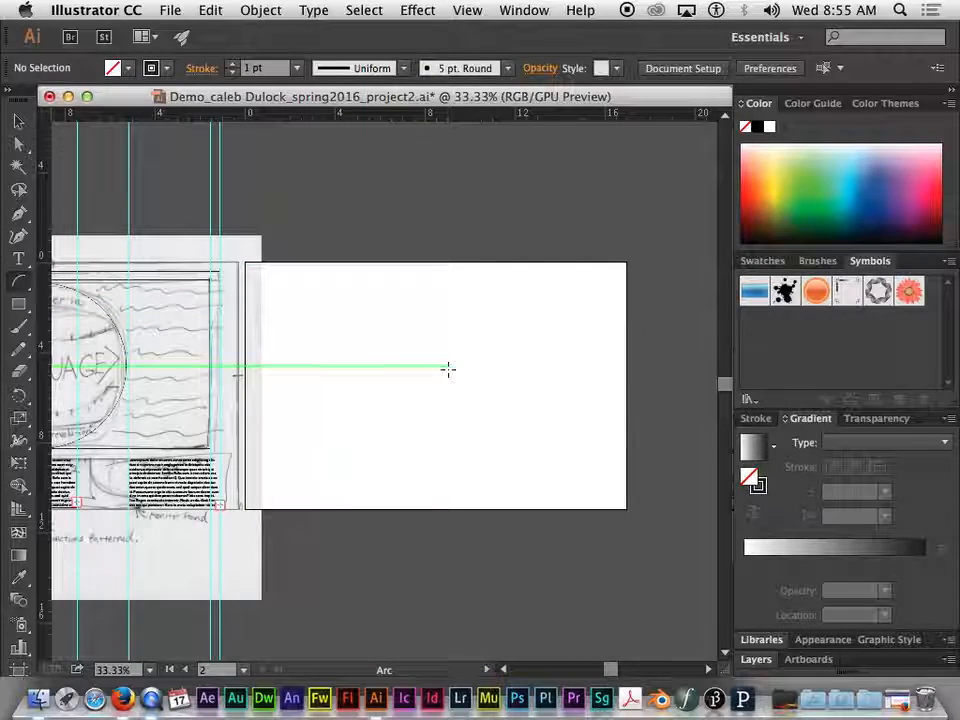
pyautogui.moveTo(416, 390)
pyautogui.mouseDown()
pyautogui.moveTo(364, 354)
pyautogui.moveTo(360, 315)
pyautogui.moveTo(379, 294)
pyautogui.moveTo(435, 279)
pyautogui.moveTo(498, 300)
pyautogui.moveTo(521, 321)
pyautogui.moveTo(539, 385)
pyautogui.moveTo(504, 472)
pyautogui.moveTo(481, 492)
pyautogui.moveTo(416, 501)
pyautogui.moveTo(344, 480)
pyautogui.moveTo(314, 446)
pyautogui.moveTo(301, 408)
pyautogui.moveTo(305, 322)
pyautogui.mouseUp()
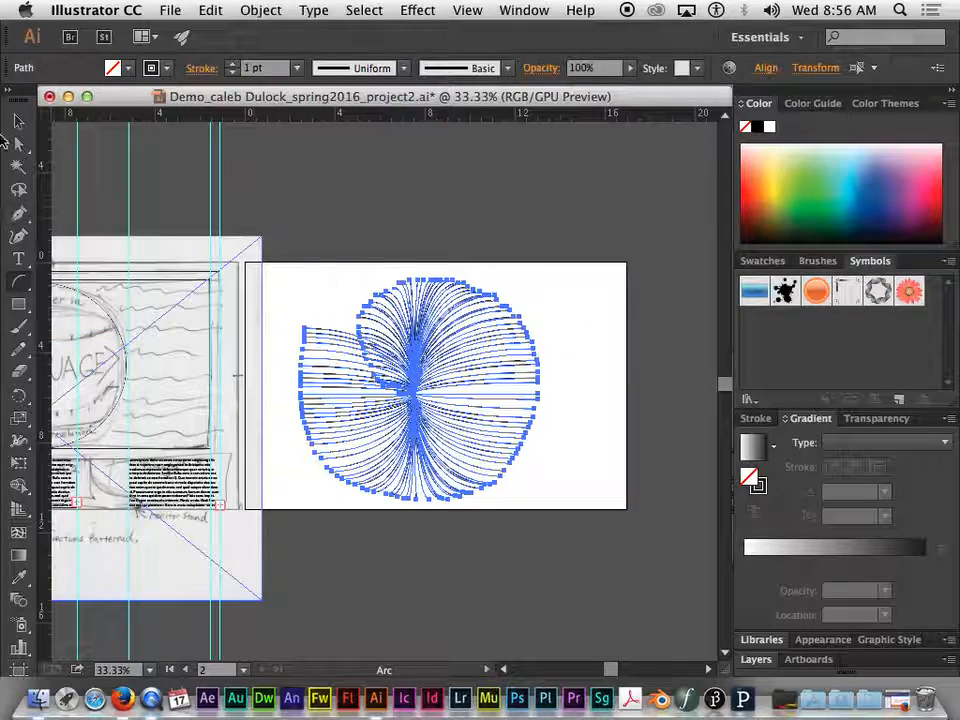
pyautogui.click(18, 121)
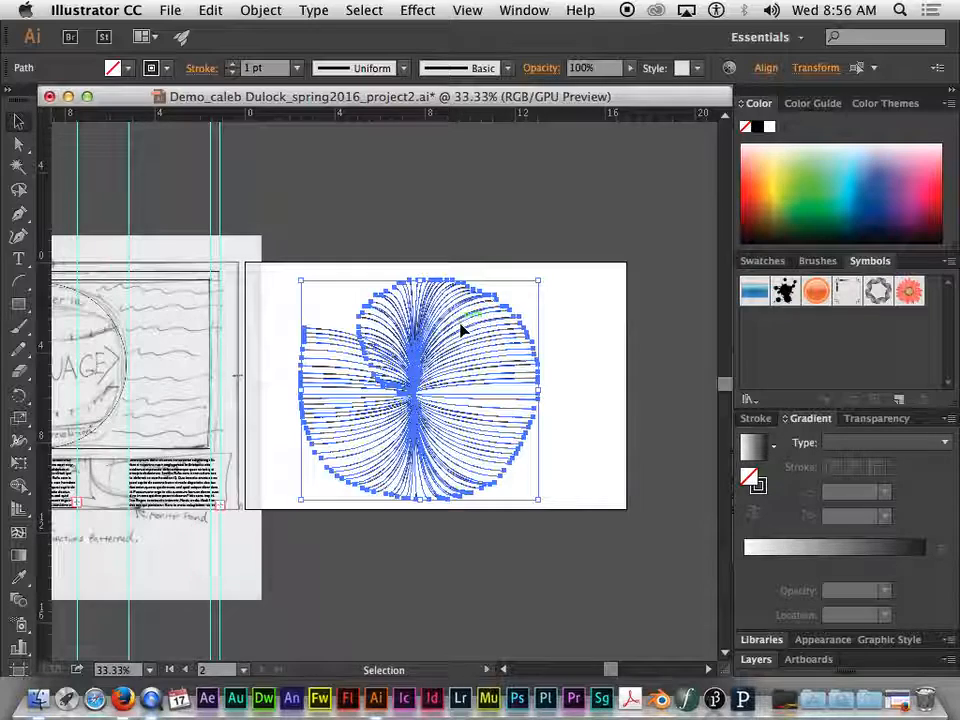
pyautogui.press('Delete')
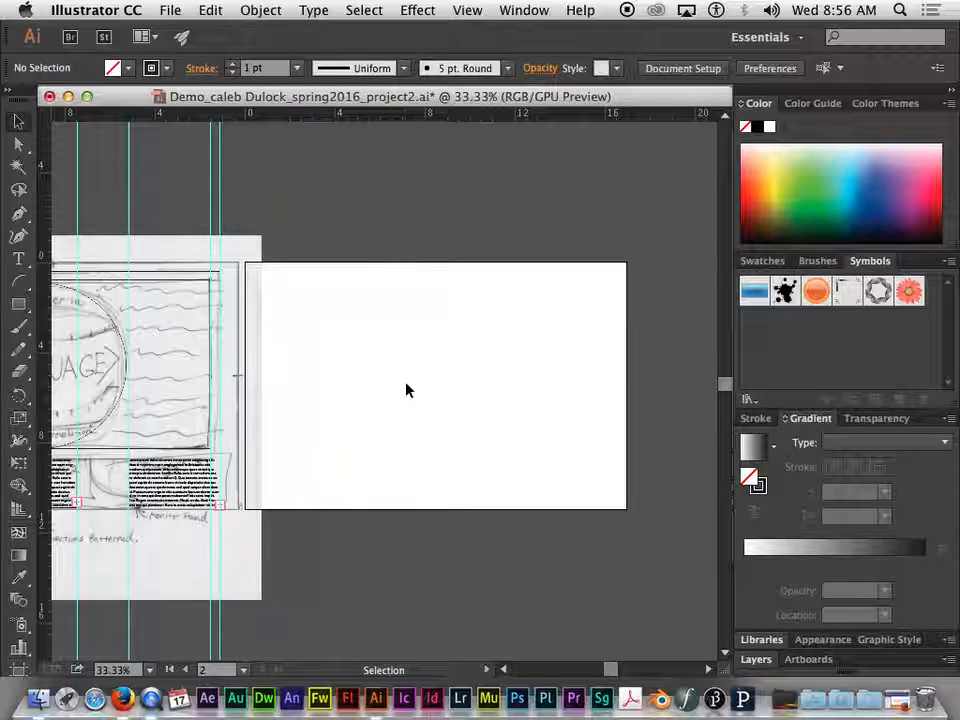
# Draw several overlapping fans of repeated arcs extending above and below the artboard, and delete them all
pyautogui.click(18, 283)
pyautogui.moveTo(310, 383)
pyautogui.mouseDown()
pyautogui.moveTo(467, 326)
pyautogui.moveTo(540, 377)
pyautogui.moveTo(506, 476)
pyautogui.moveTo(425, 487)
pyautogui.moveTo(358, 444)
pyautogui.moveTo(253, 448)
pyautogui.moveTo(274, 568)
pyautogui.moveTo(507, 574)
pyautogui.moveTo(504, 418)
pyautogui.moveTo(418, 358)
pyautogui.moveTo(343, 435)
pyautogui.moveTo(337, 508)
pyautogui.moveTo(392, 524)
pyautogui.mouseUp()
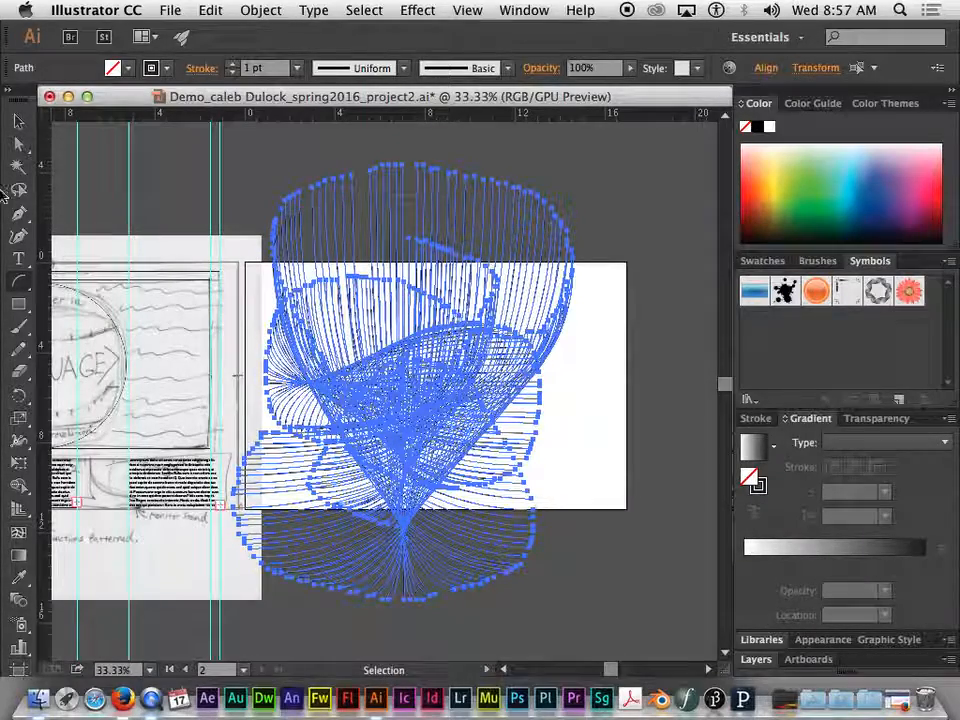
pyautogui.click(18, 121)
pyautogui.click(592, 370)
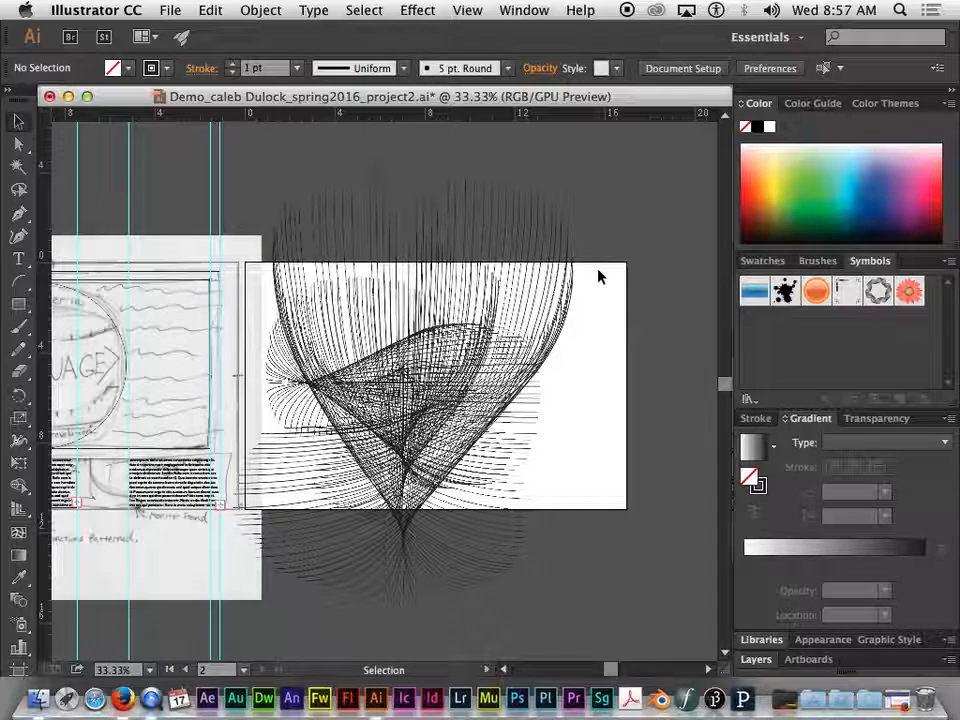
pyautogui.moveTo(626, 194); pyautogui.dragTo(281, 583)
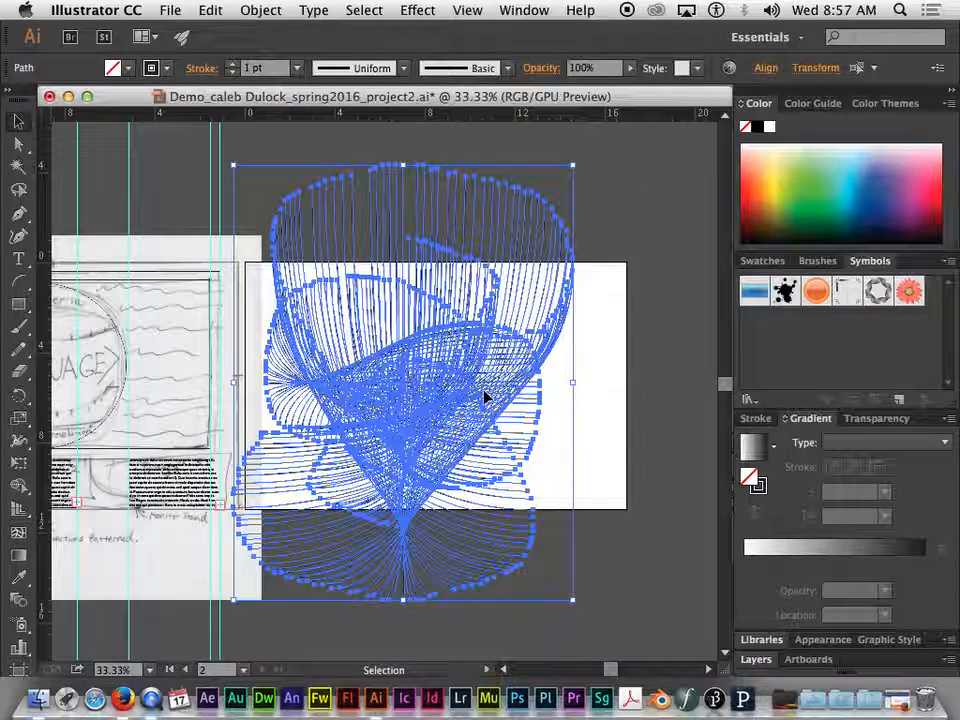
pyautogui.press('Delete')
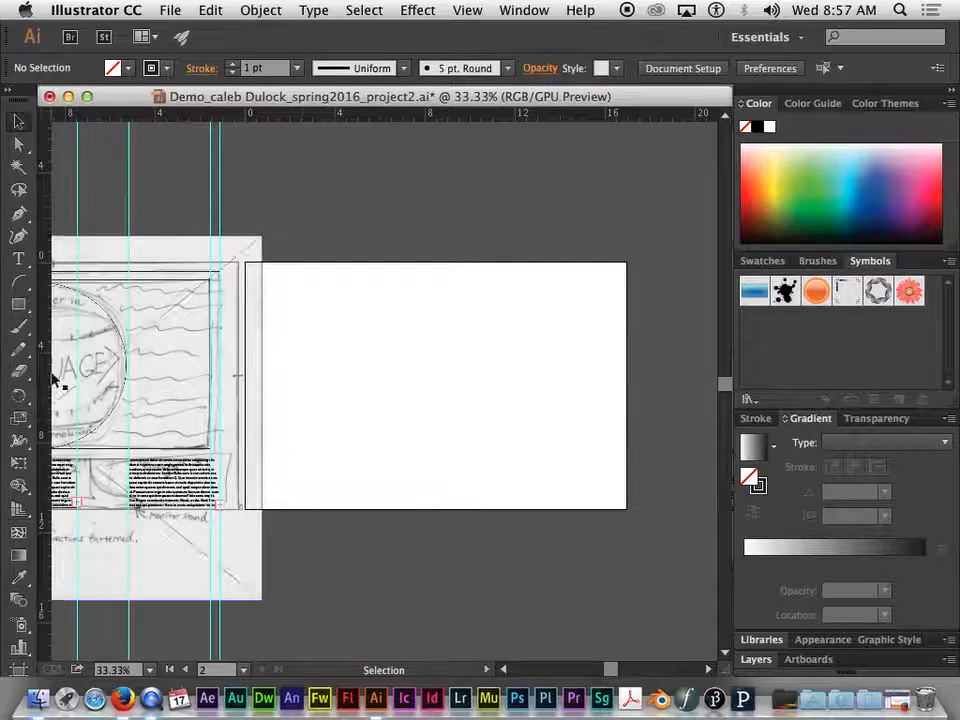
# Draw four wing-shaped bundles of repeated arcs from one point in the artboard's upper half, two sweeping upward and two downward
pyautogui.moveTo(18, 281)
pyautogui.mouseDown()
pyautogui.moveTo(76, 286)
pyautogui.moveTo(77, 326)
pyautogui.moveTo(84, 293)
pyautogui.moveTo(20, 300)
pyautogui.moveTo(18, 284)
pyautogui.mouseUp()
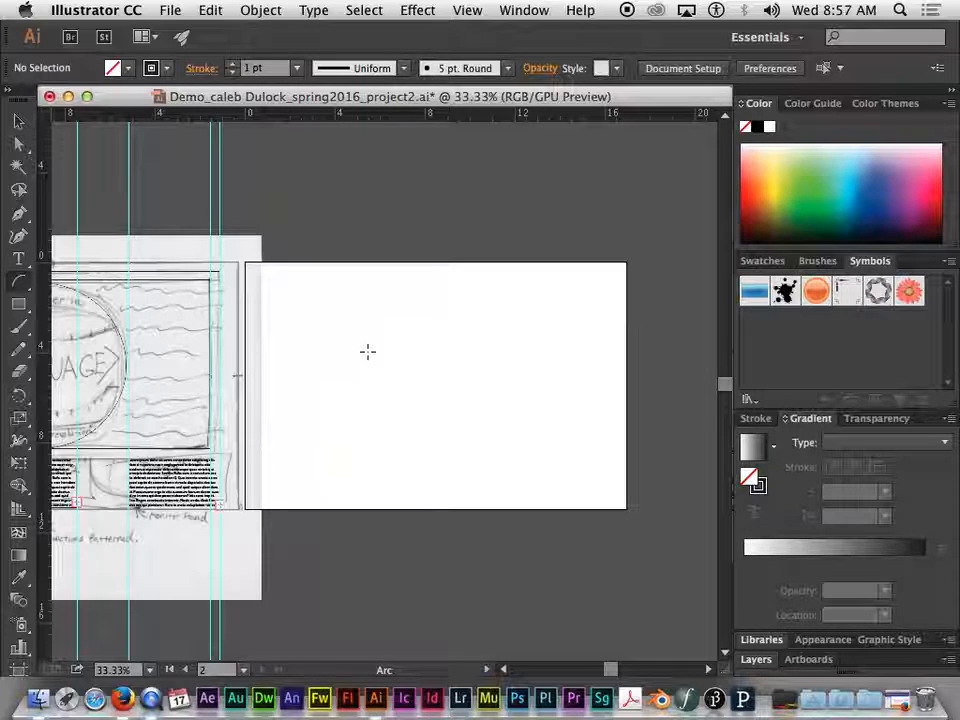
pyautogui.moveTo(397, 322)
pyautogui.mouseDown()
pyautogui.moveTo(438, 336)
pyautogui.moveTo(461, 377)
pyautogui.moveTo(439, 416)
pyautogui.moveTo(397, 433)
pyautogui.mouseUp()
pyautogui.moveTo(323, 421)
pyautogui.mouseDown()
pyautogui.moveTo(302, 355)
pyautogui.moveTo(308, 260)
pyautogui.moveTo(319, 308)
pyautogui.moveTo(253, 338)
pyautogui.moveTo(241, 380)
pyautogui.moveTo(260, 378)
pyautogui.moveTo(362, 508)
pyautogui.moveTo(420, 537)
pyautogui.moveTo(472, 527)
pyautogui.moveTo(516, 343)
pyautogui.moveTo(527, 216)
pyautogui.moveTo(534, 232)
pyautogui.moveTo(543, 303)
pyautogui.moveTo(483, 177)
pyautogui.moveTo(430, 160)
pyautogui.moveTo(328, 200)
pyautogui.moveTo(285, 248)
pyautogui.moveTo(279, 324)
pyautogui.mouseUp()
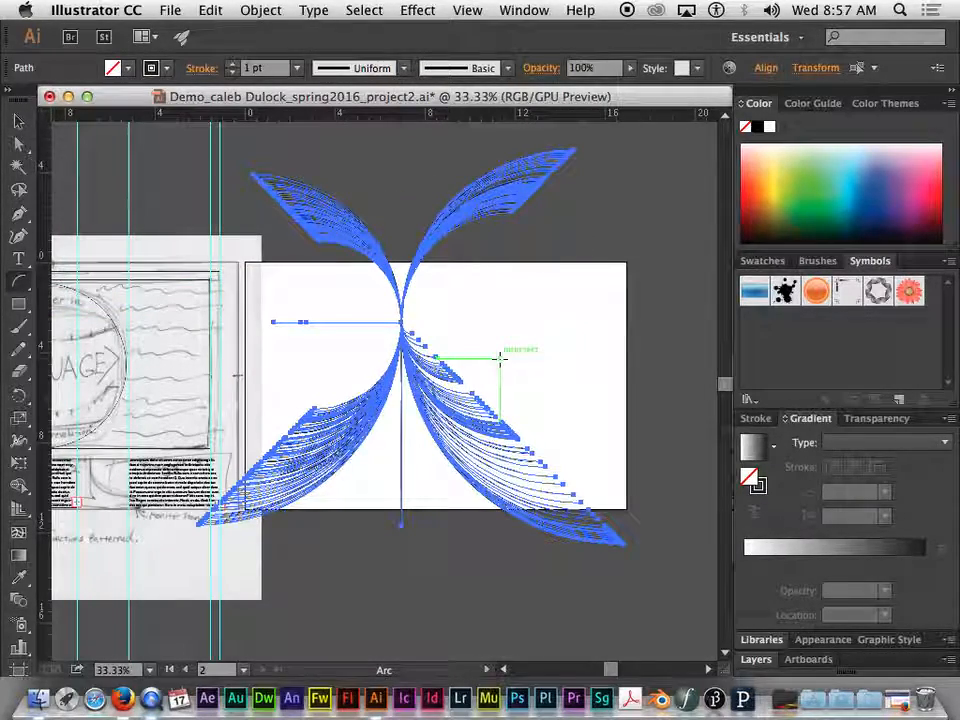
# Delete the wing-shaped arcs together with the placed sketch image, undo the deletion, and clear the selection
pyautogui.click(18, 121)
pyautogui.click(600, 349)
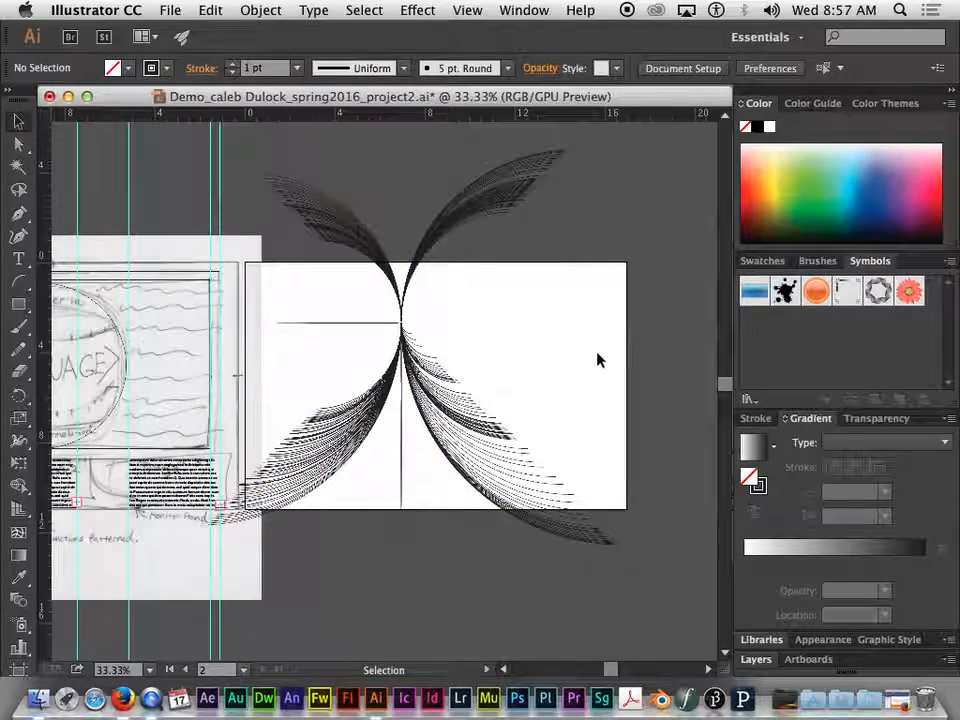
pyautogui.moveTo(611, 196)
pyautogui.mouseDown()
pyautogui.moveTo(394, 424)
pyautogui.moveTo(253, 545)
pyautogui.mouseUp()
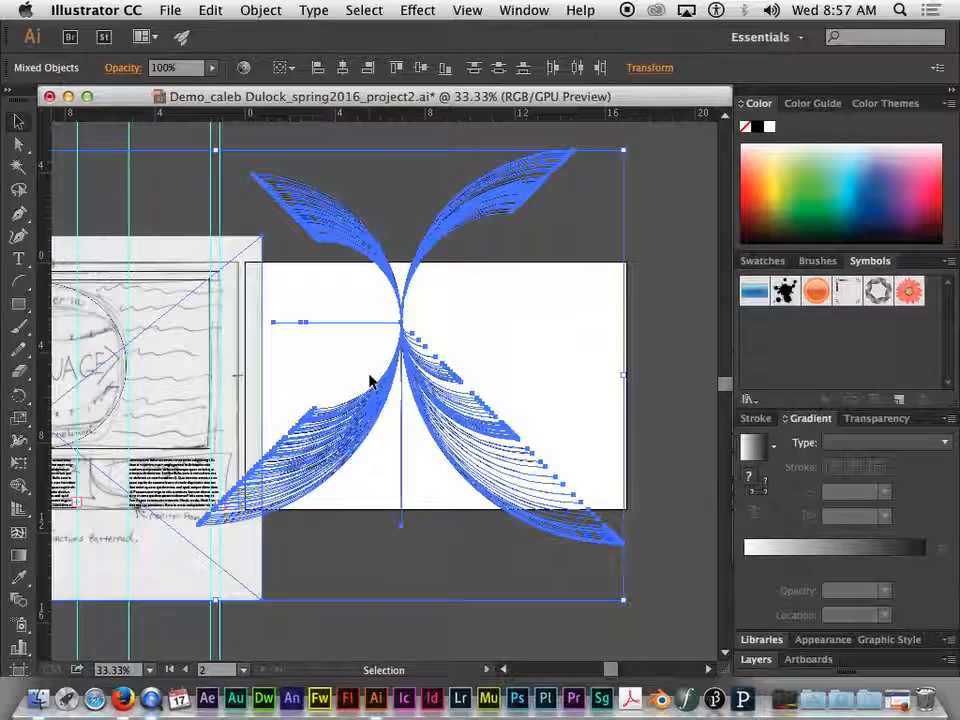
pyautogui.press('Delete')
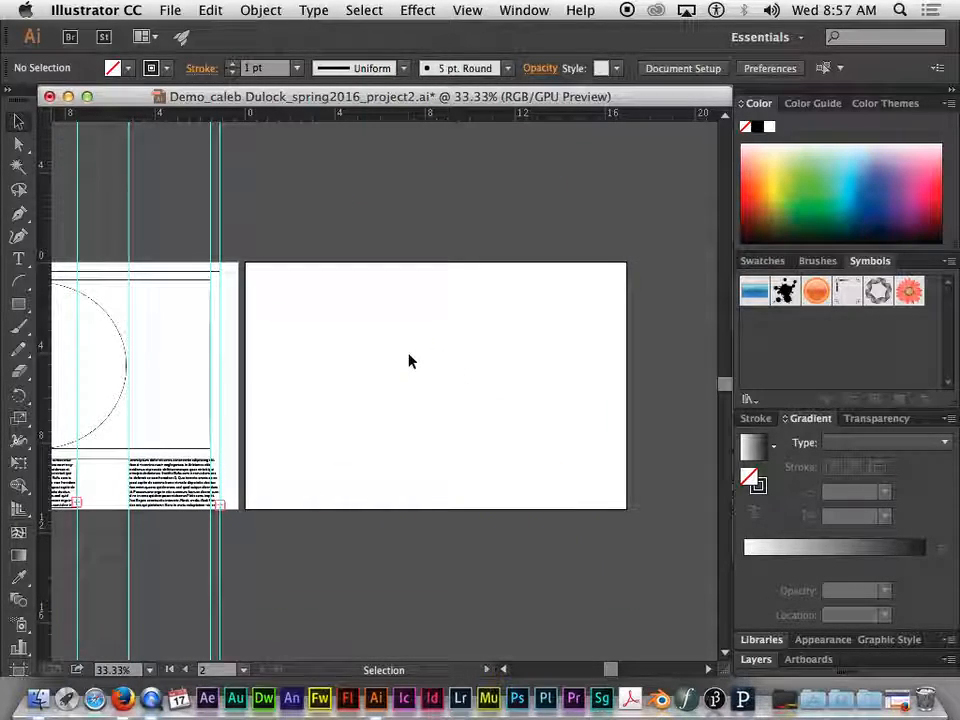
pyautogui.press('super+z')
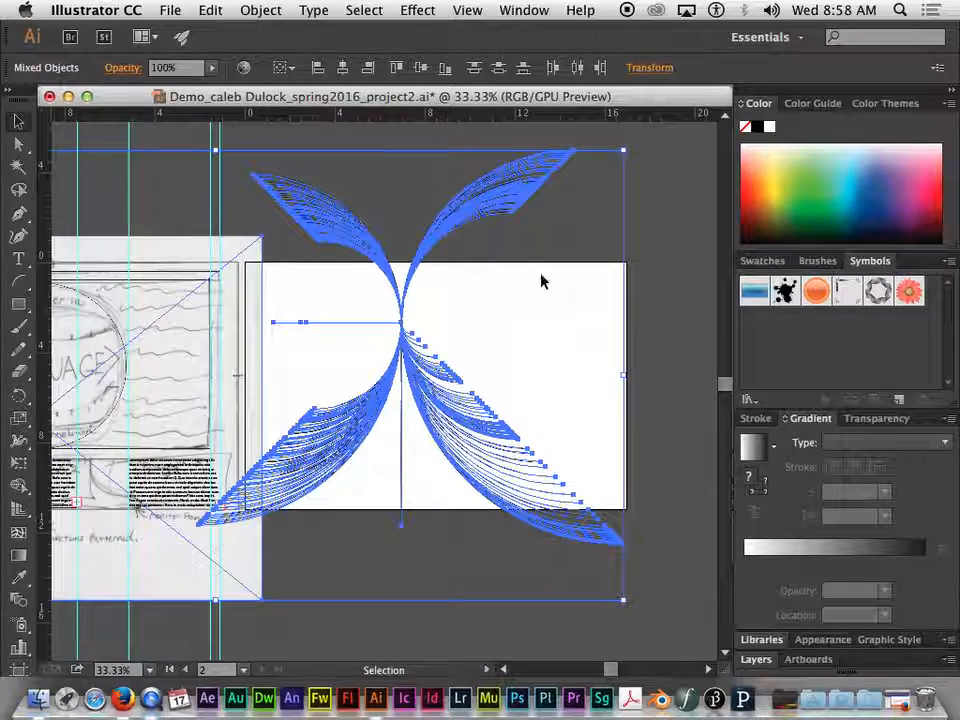
pyautogui.click(480, 268)
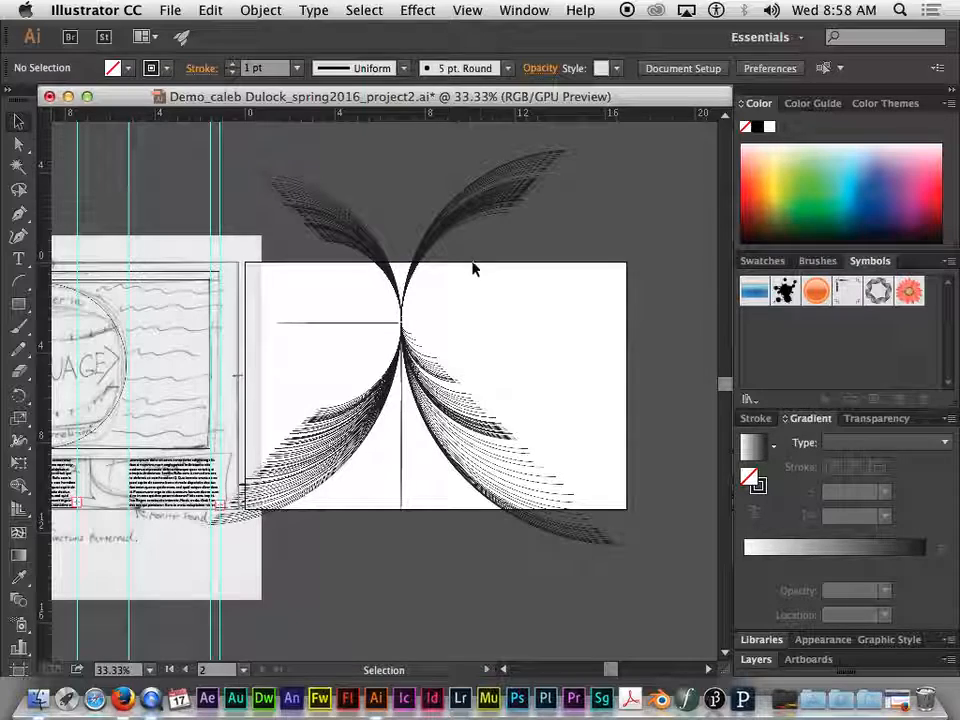
# Delete the wing-shaped arcs from the artboard
pyautogui.click(352, 425)
pyautogui.press('Delete')
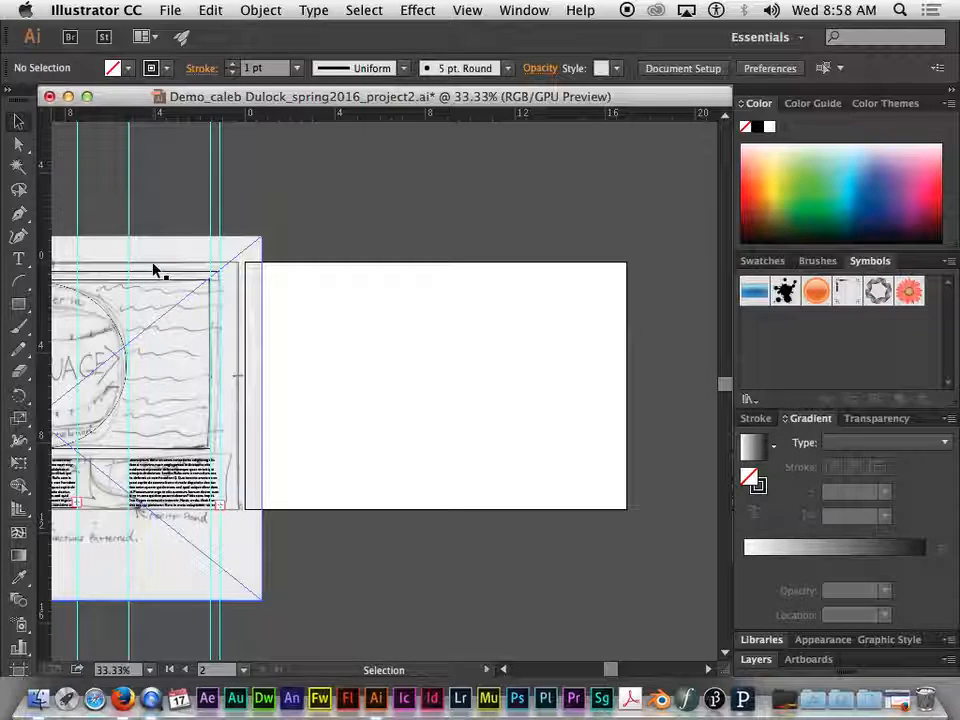
pyautogui.click(15, 285)
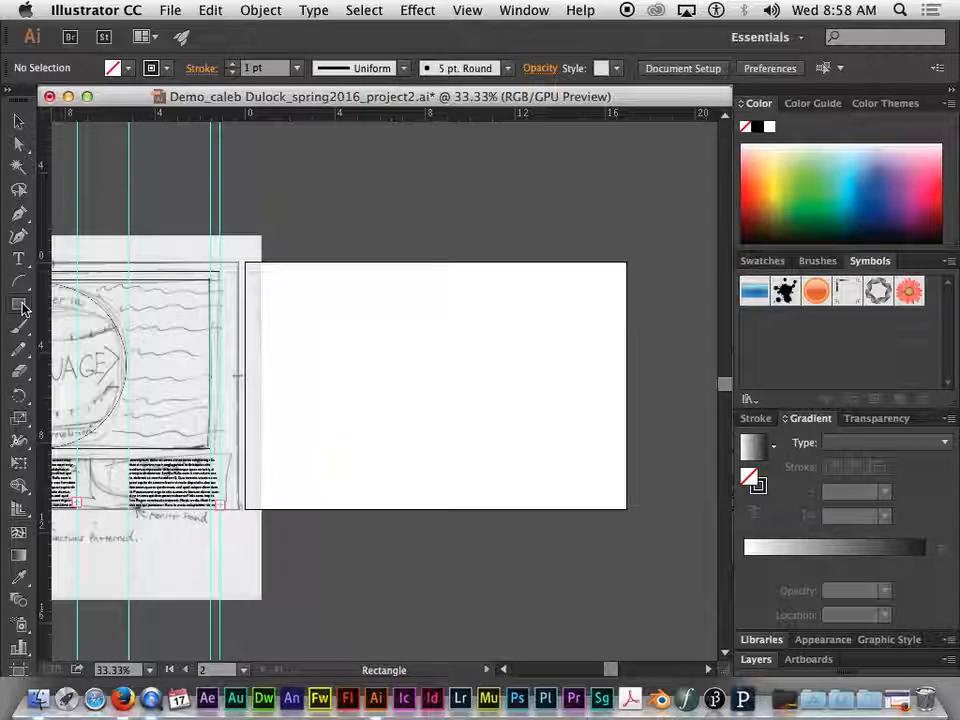
# Draw overlapping series of repeated rectangles across and above the artboard, some growing from a corner and others from a shared centre, and deselect them
pyautogui.click(18, 305)
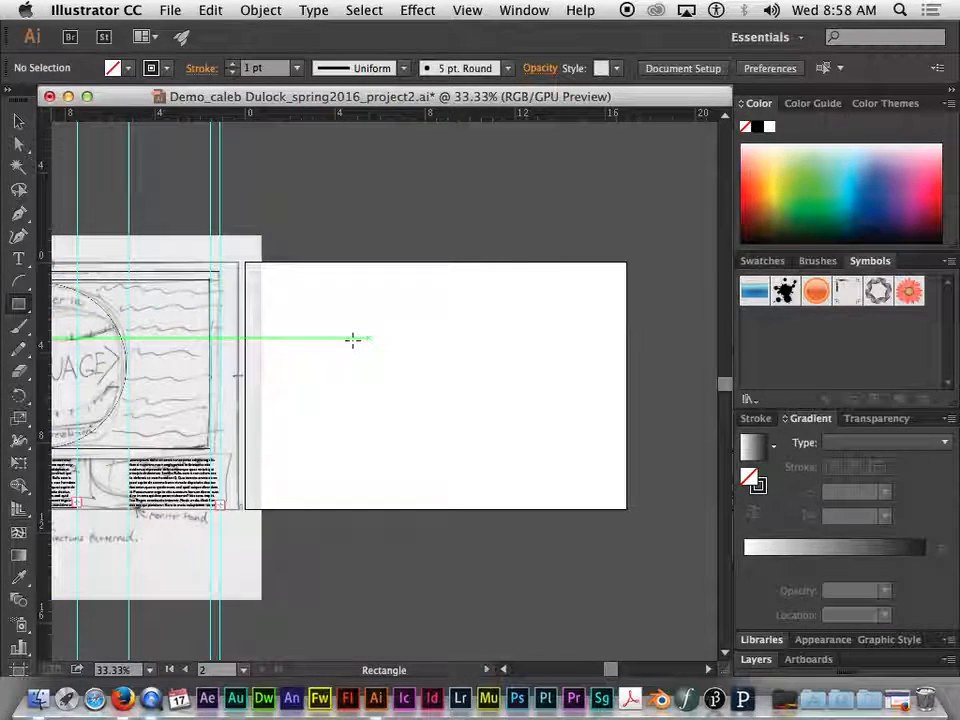
pyautogui.moveTo(371, 306); pyautogui.dragTo(656, 529)
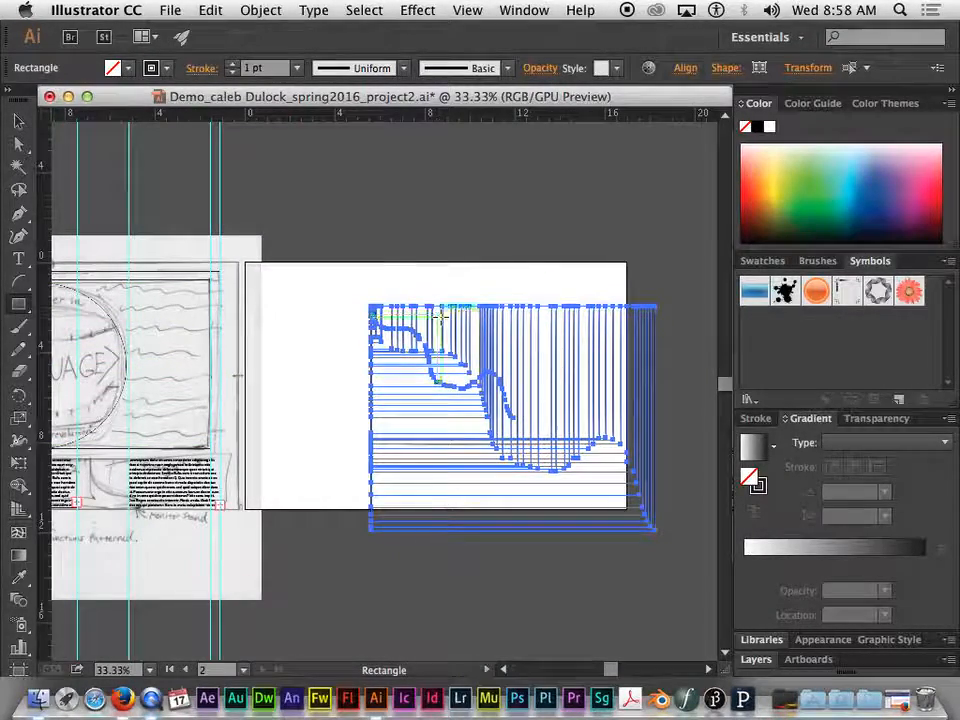
pyautogui.moveTo(312, 223); pyautogui.dragTo(553, 462)
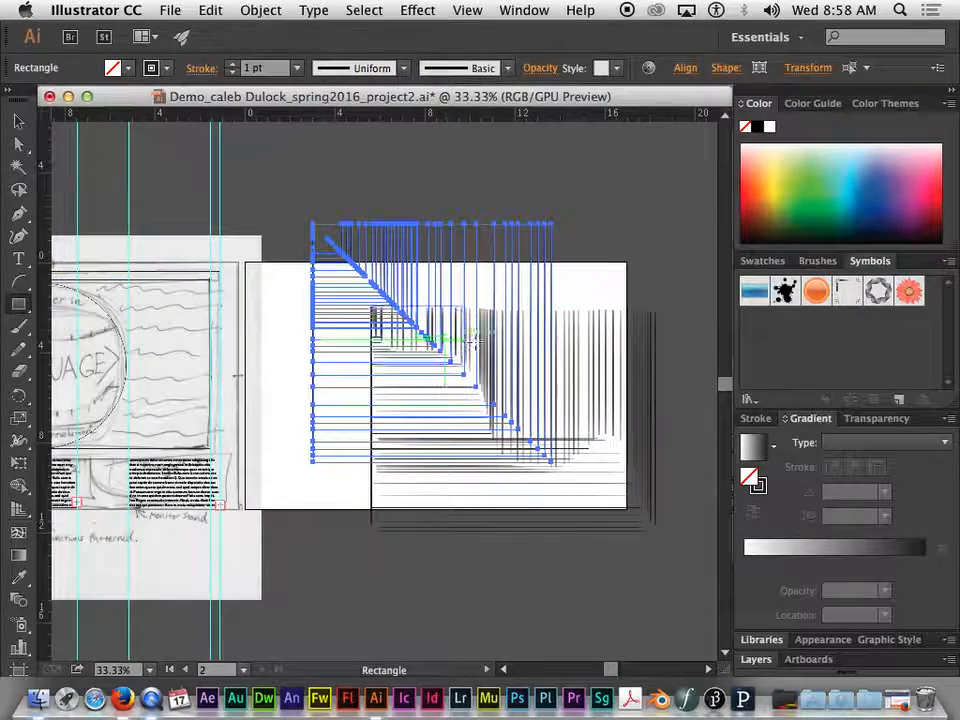
pyautogui.moveTo(425, 243)
pyautogui.mouseDown()
pyautogui.moveTo(426, 292)
pyautogui.moveTo(482, 292)
pyautogui.moveTo(515, 326)
pyautogui.moveTo(520, 376)
pyautogui.moveTo(649, 301)
pyautogui.moveTo(694, 293)
pyautogui.moveTo(758, 379)
pyautogui.mouseUp()
pyautogui.press('space')
pyautogui.moveTo(311, 452); pyautogui.dragTo(450, 582)
pyautogui.press('space')
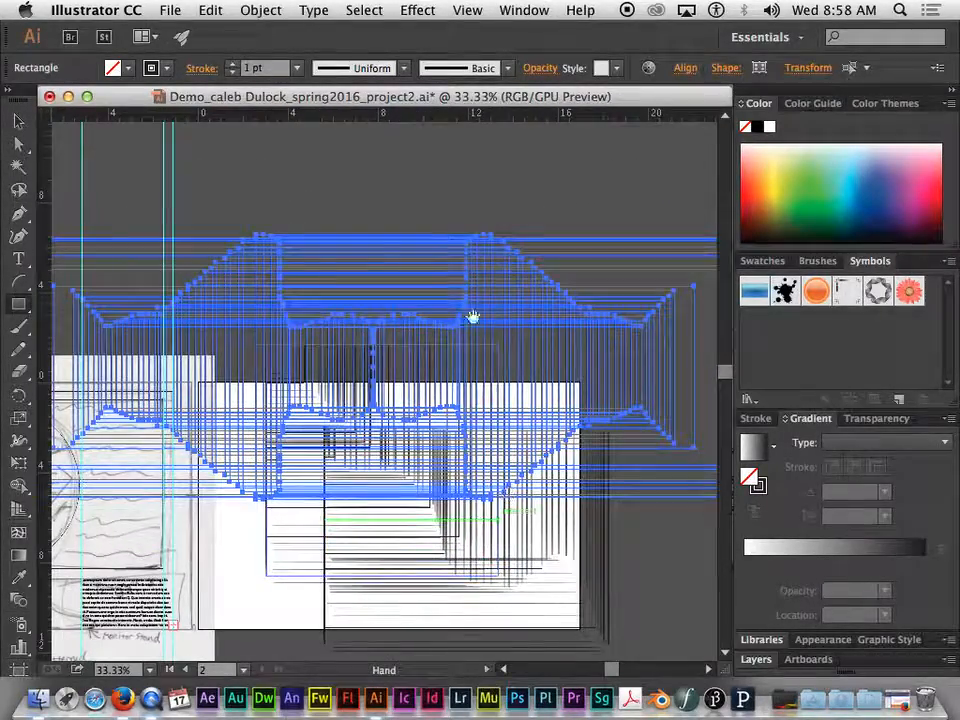
pyautogui.click(18, 121)
pyautogui.click(108, 148)
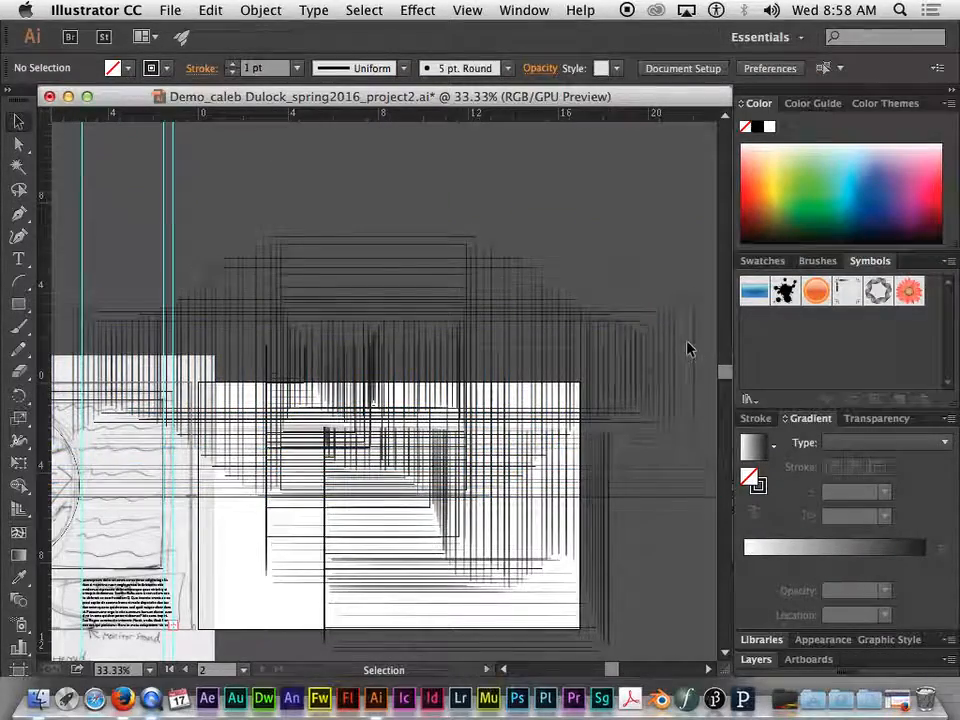
# Delete all the repeated rectangles, including the small leftover group above the artboard's upper edge
pyautogui.press('space')
pyautogui.moveTo(531, 279); pyautogui.dragTo(420, 276)
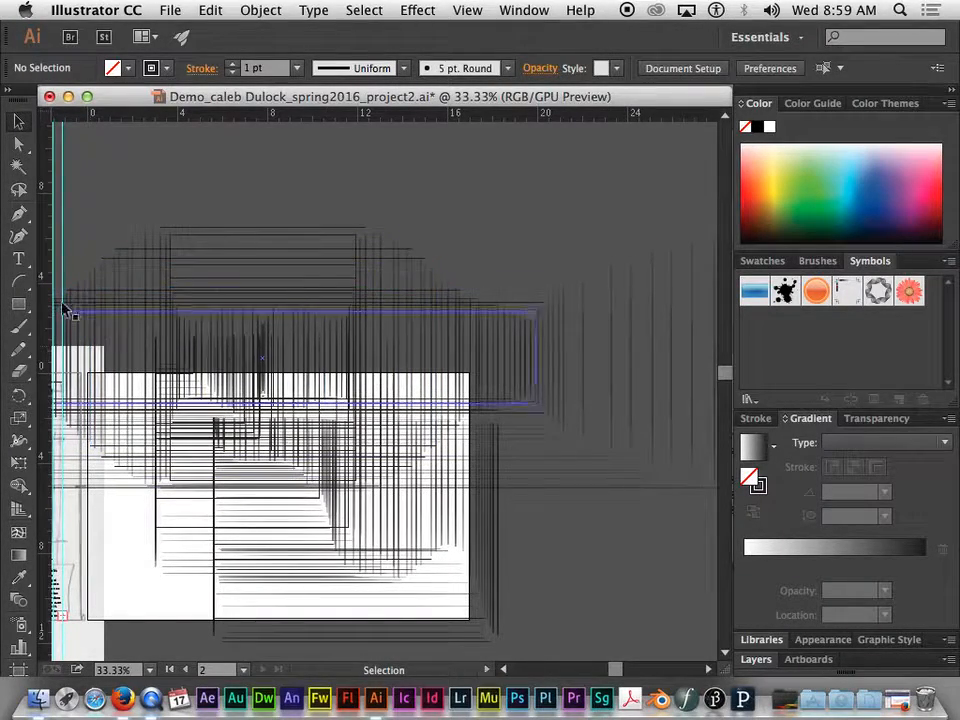
pyautogui.click(17, 307)
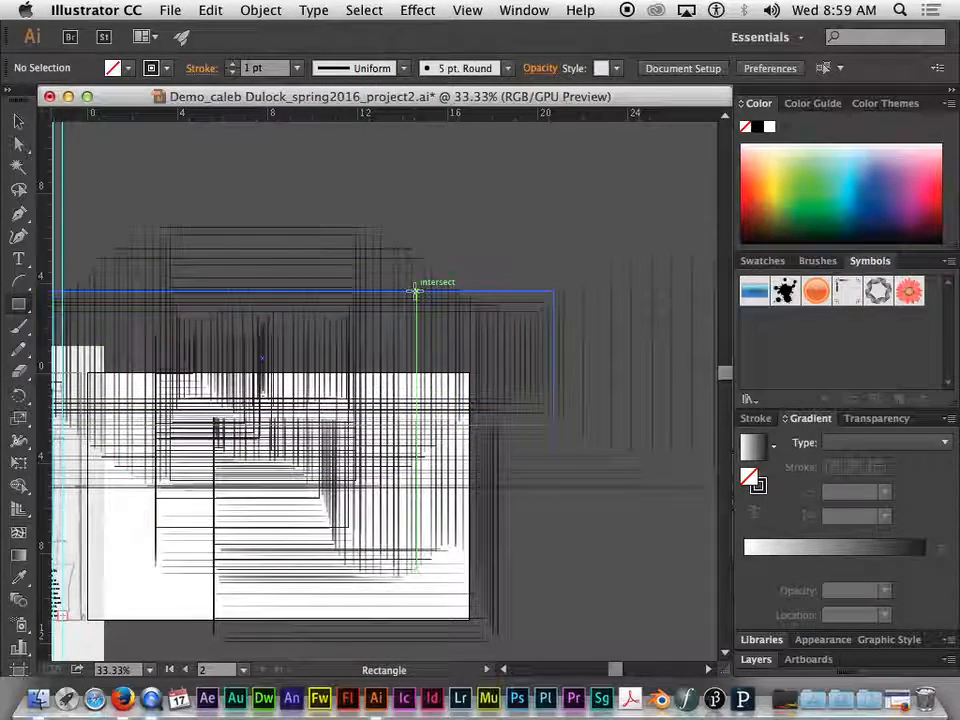
pyautogui.click(12, 117)
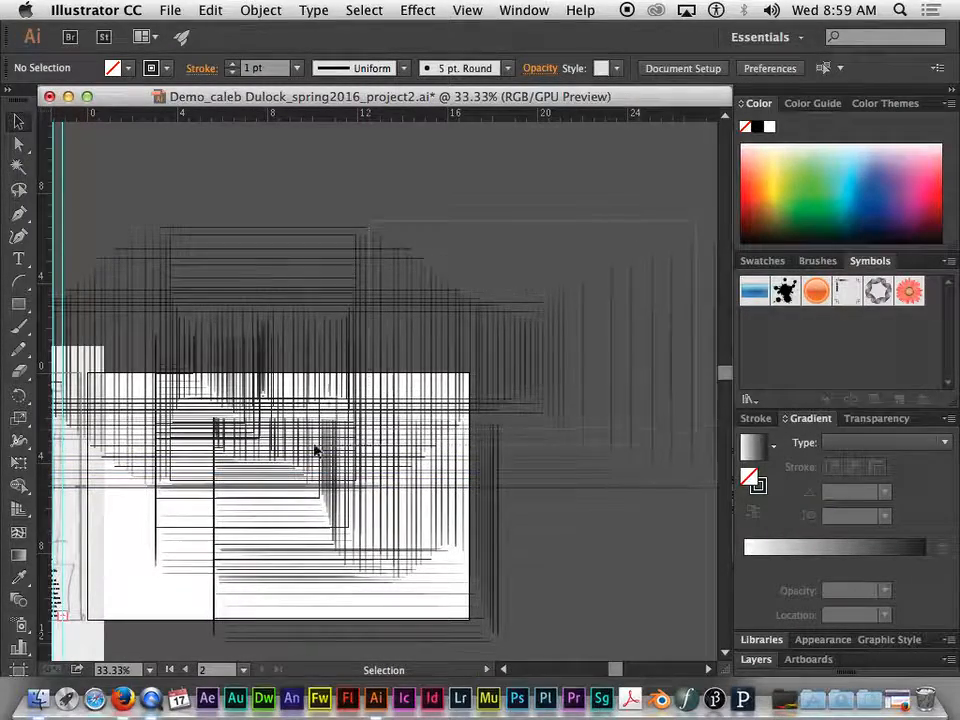
pyautogui.click(175, 558)
pyautogui.press('space')
pyautogui.moveTo(186, 489); pyautogui.dragTo(306, 422)
pyautogui.click(265, 165)
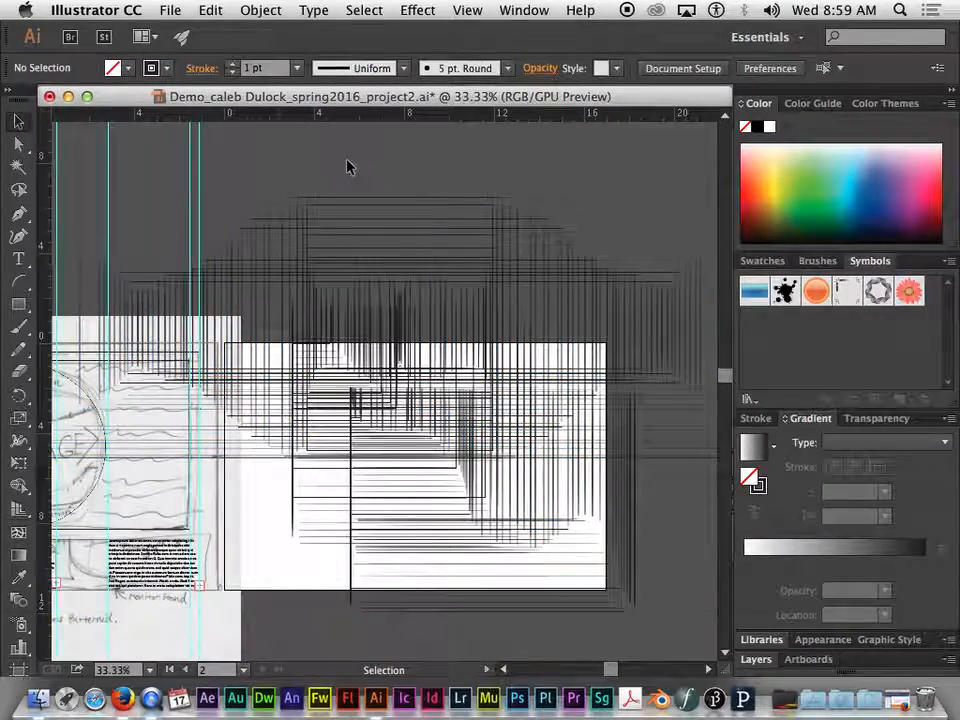
pyautogui.click(628, 461)
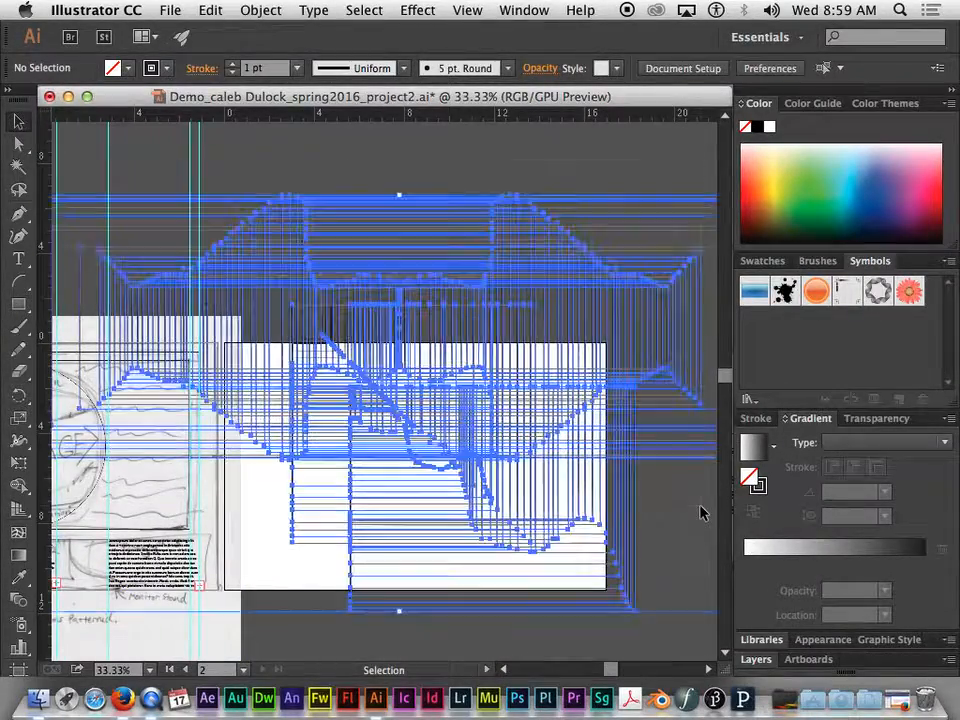
pyautogui.press('Delete')
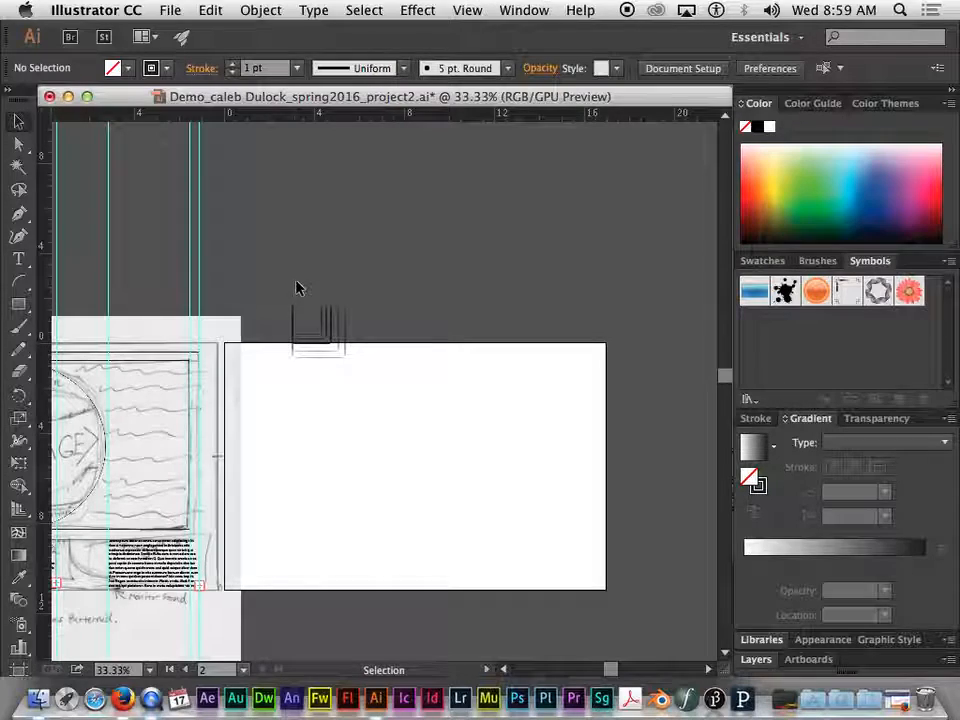
pyautogui.click(330, 352)
pyautogui.press('Delete')
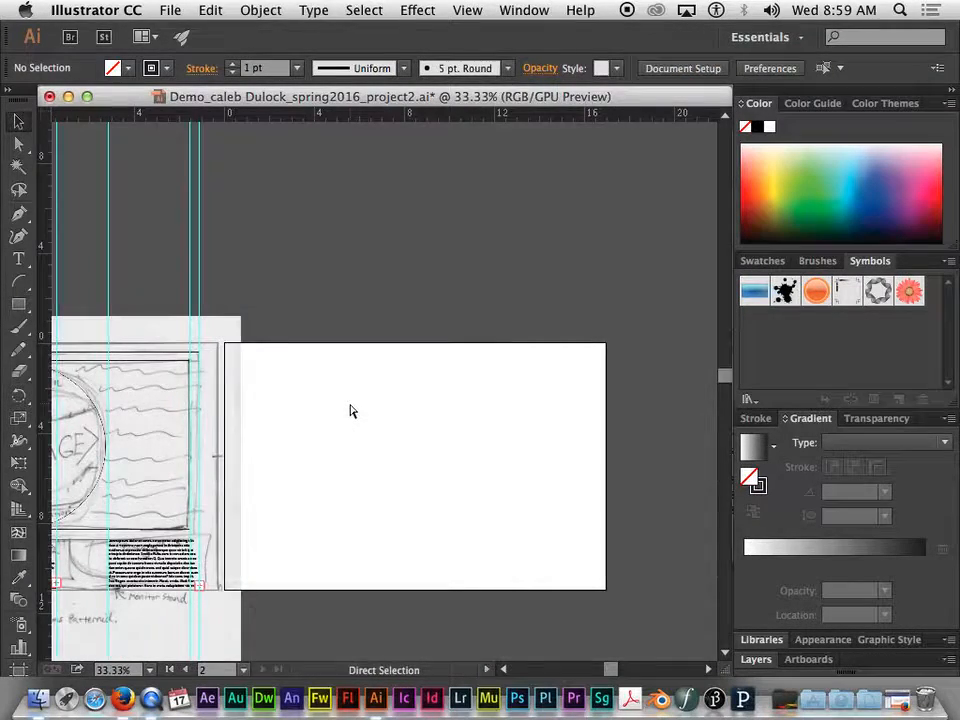
# Draw a single wide rectangle in the middle of the empty artboard with the Rectangle tool
pyautogui.press('super+equal')
pyautogui.moveTo(405, 411); pyautogui.dragTo(401, 294)
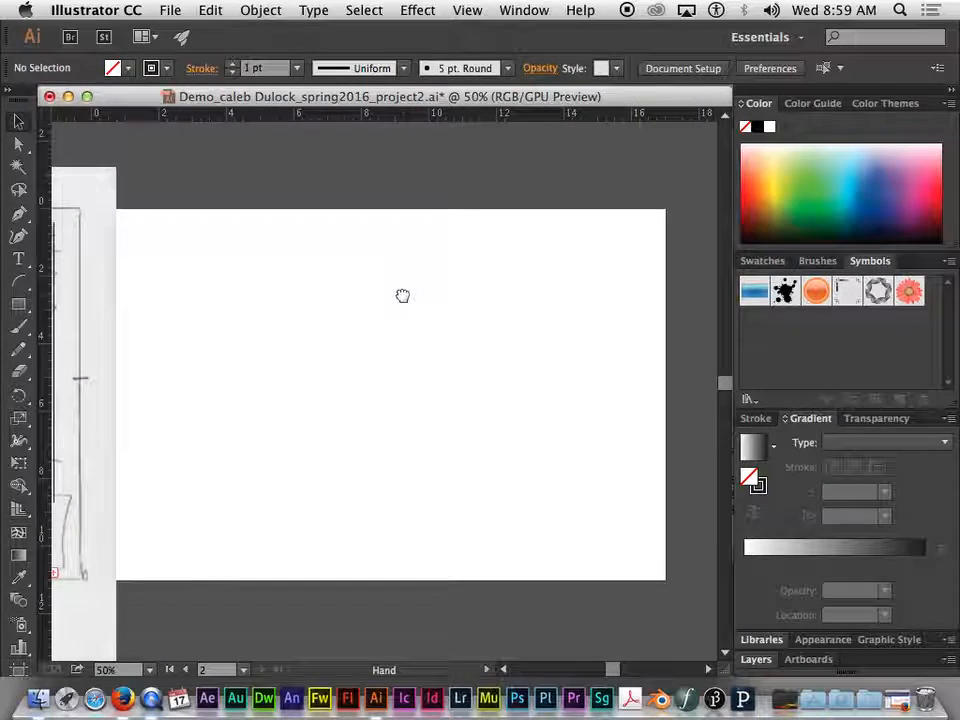
pyautogui.click(19, 305)
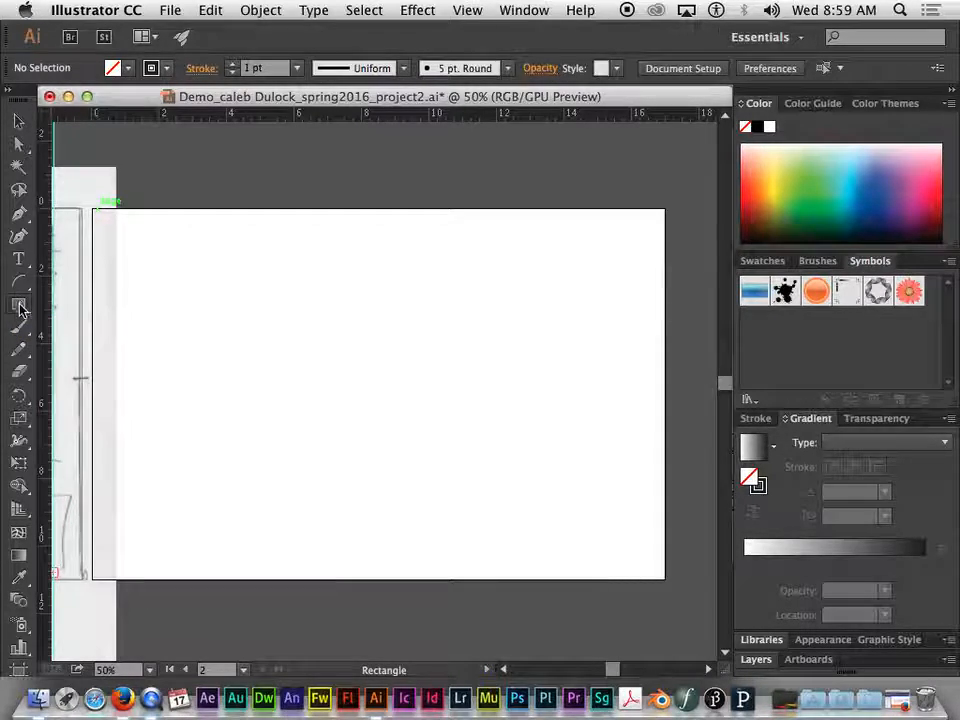
pyautogui.click(20, 304)
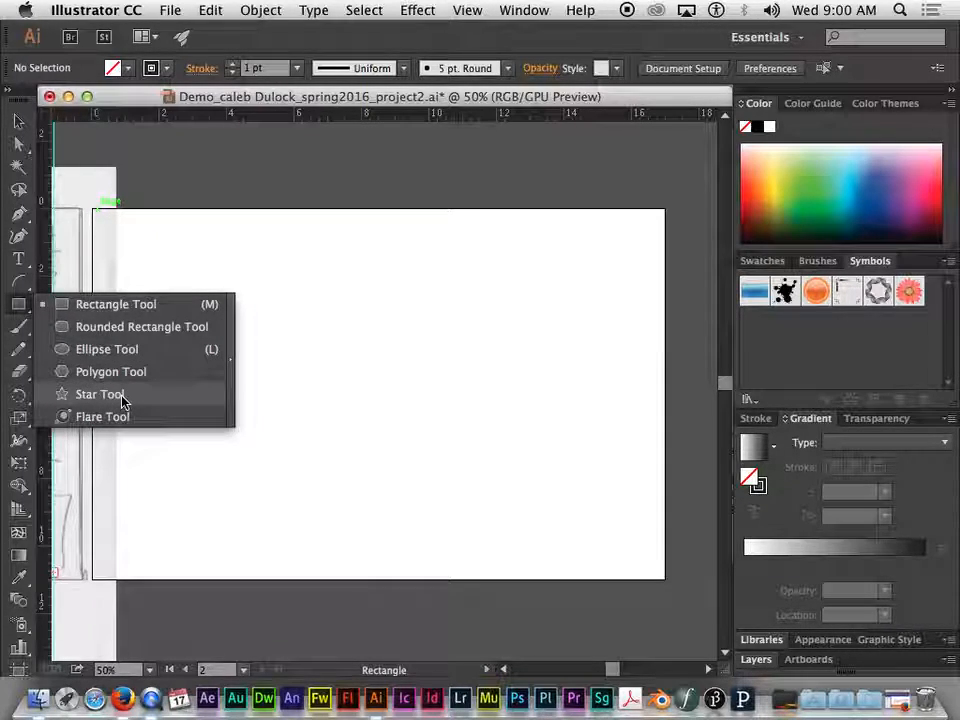
pyautogui.click(94, 306)
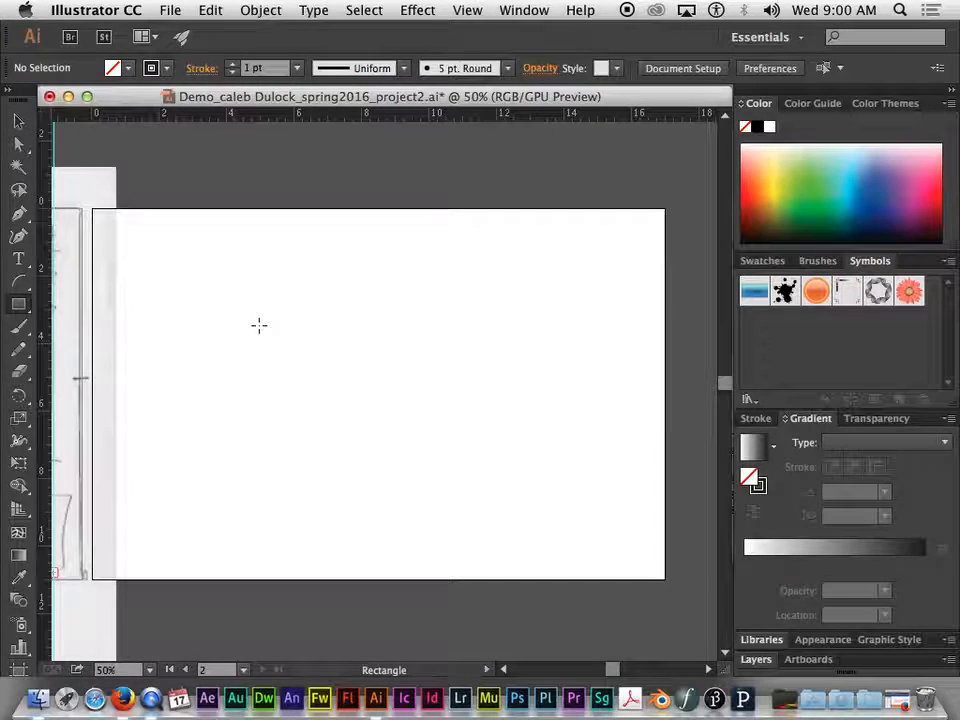
pyautogui.moveTo(242, 298)
pyautogui.mouseDown()
pyautogui.moveTo(596, 407)
pyautogui.moveTo(555, 494)
pyautogui.mouseUp()
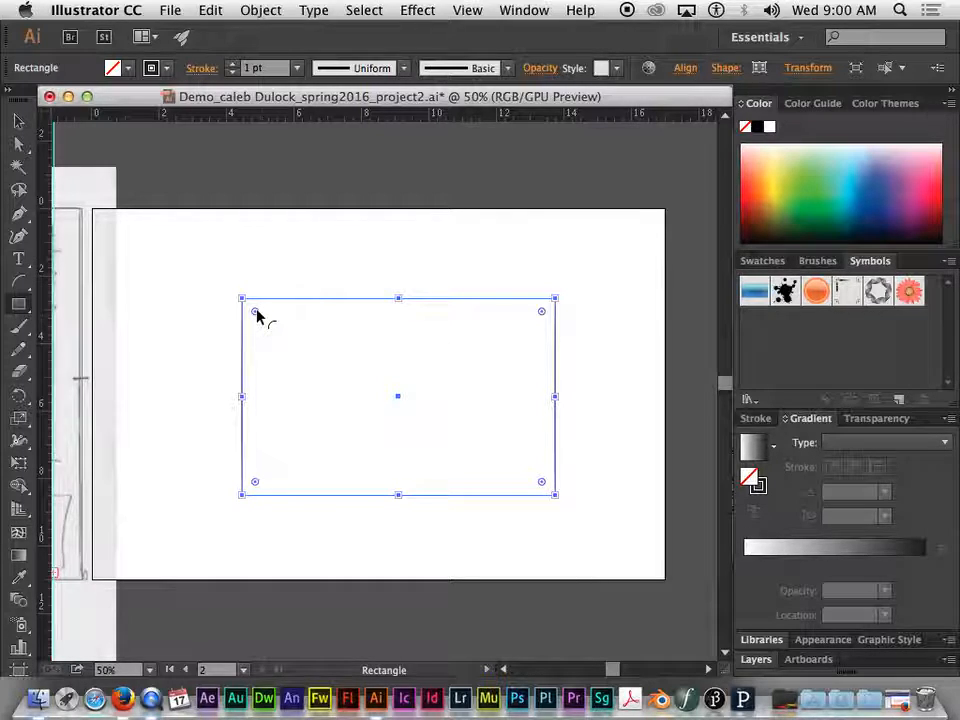
# Round all four corners of the rectangle up to the maximum radius of 2.92 in
pyautogui.moveTo(256, 313); pyautogui.dragTo(305, 354)
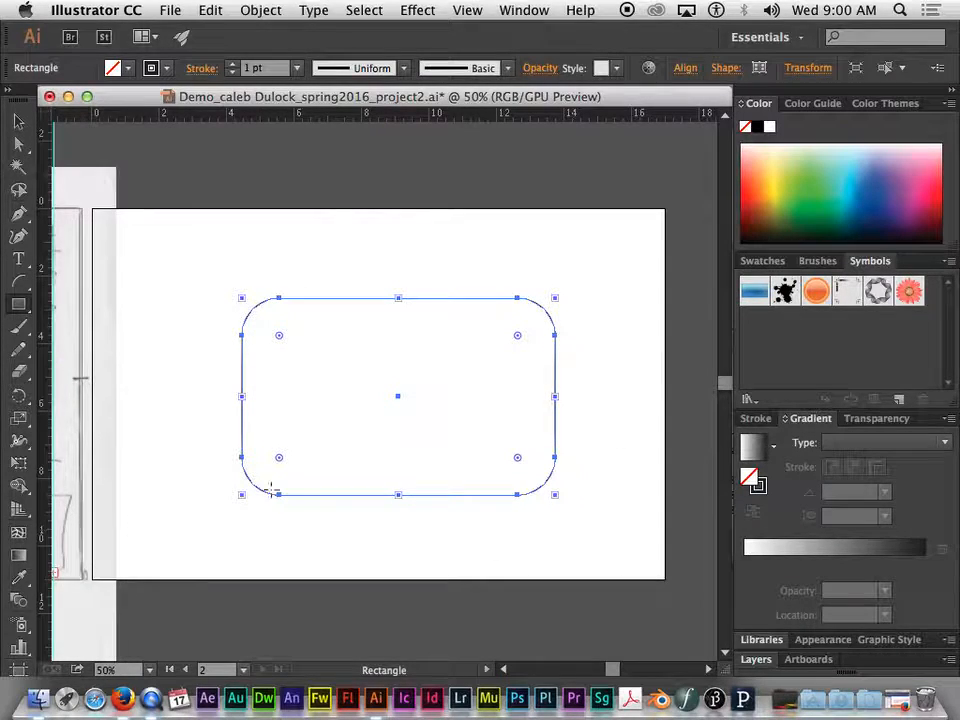
pyautogui.moveTo(281, 338); pyautogui.dragTo(355, 444)
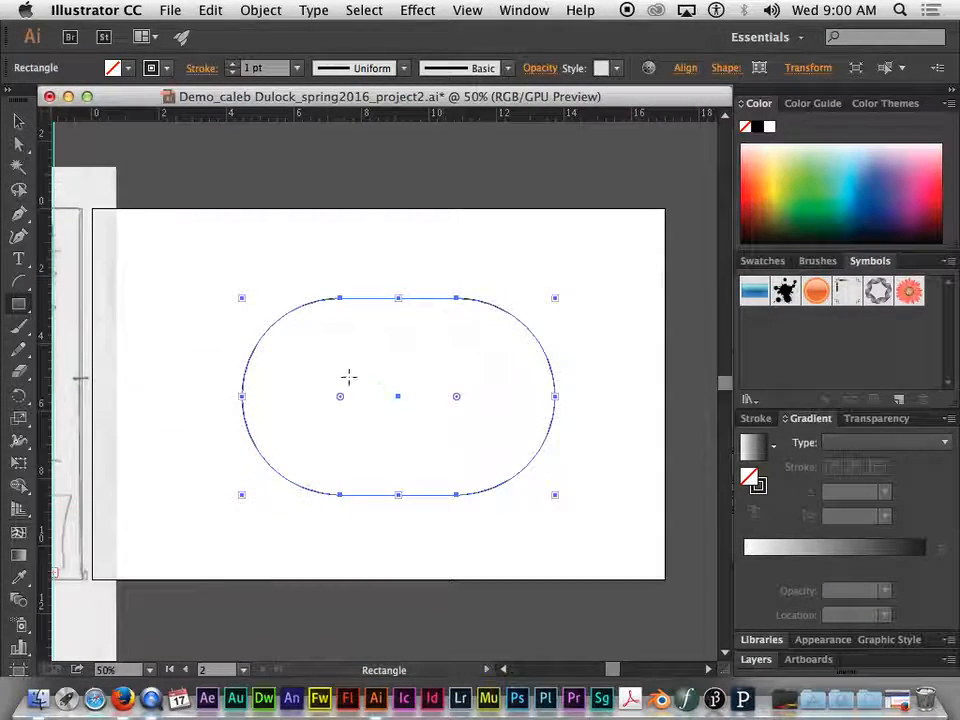
pyautogui.moveTo(336, 392)
pyautogui.mouseDown()
pyautogui.moveTo(296, 360)
pyautogui.moveTo(355, 437)
pyautogui.mouseUp()
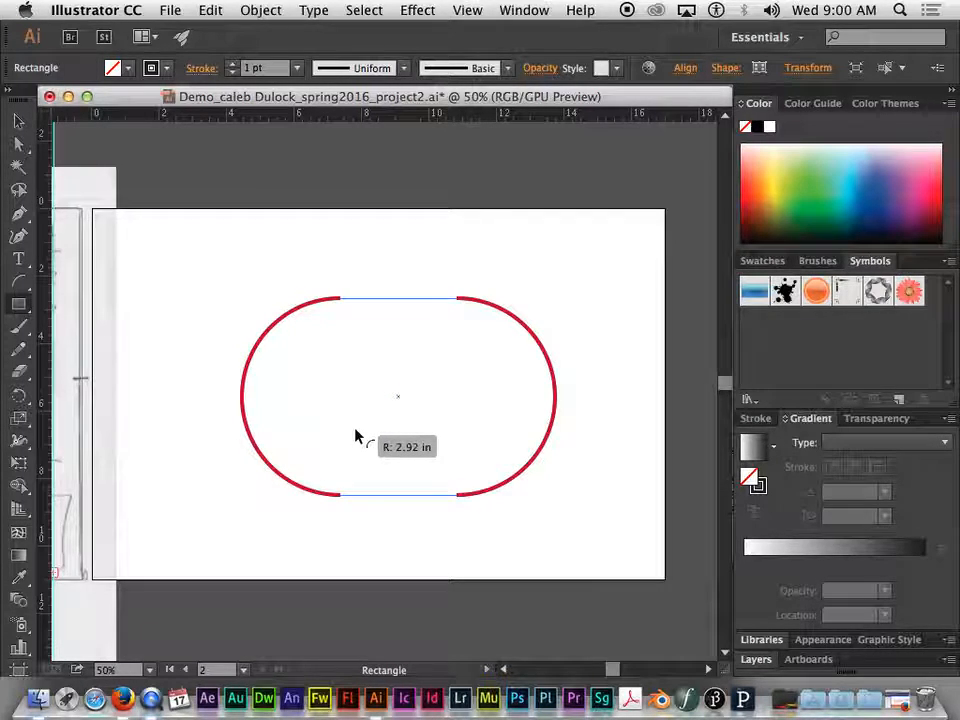
# Reduce the rectangle's corner radius and readjust it several times, ending with large rounded corners and short straight vertical sides
pyautogui.moveTo(355, 435); pyautogui.dragTo(259, 347)
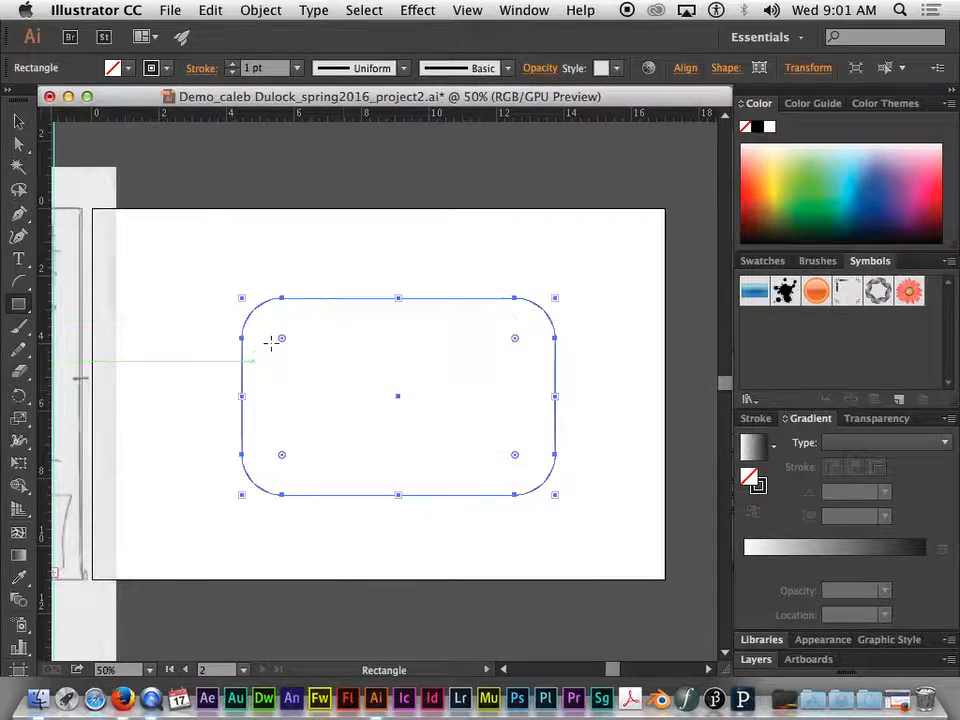
pyautogui.press('super')
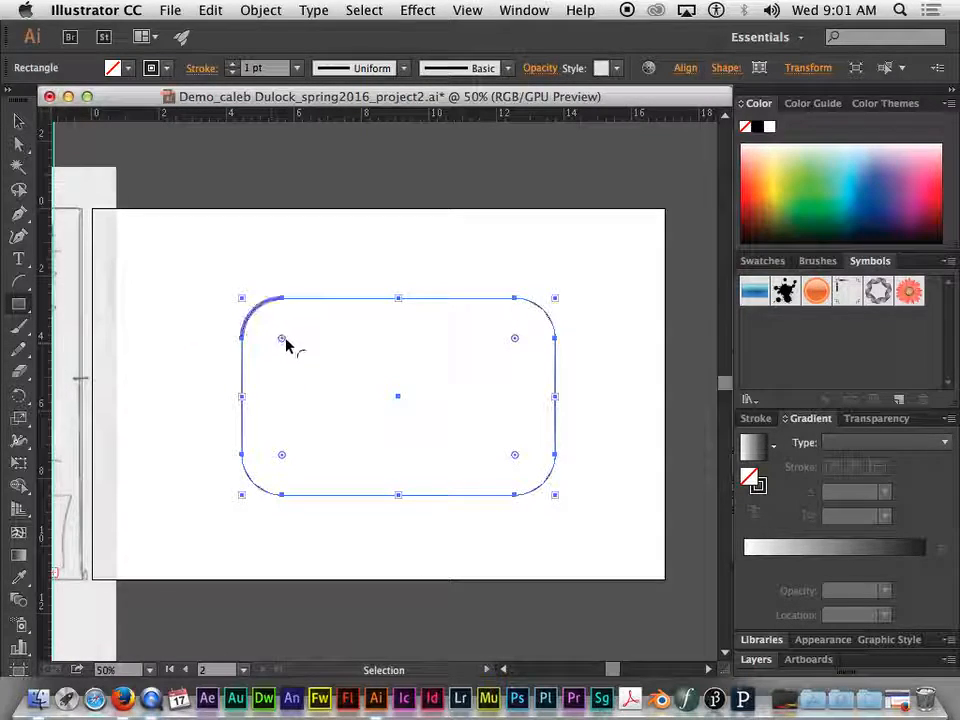
pyautogui.moveTo(283, 345); pyautogui.dragTo(300, 361)
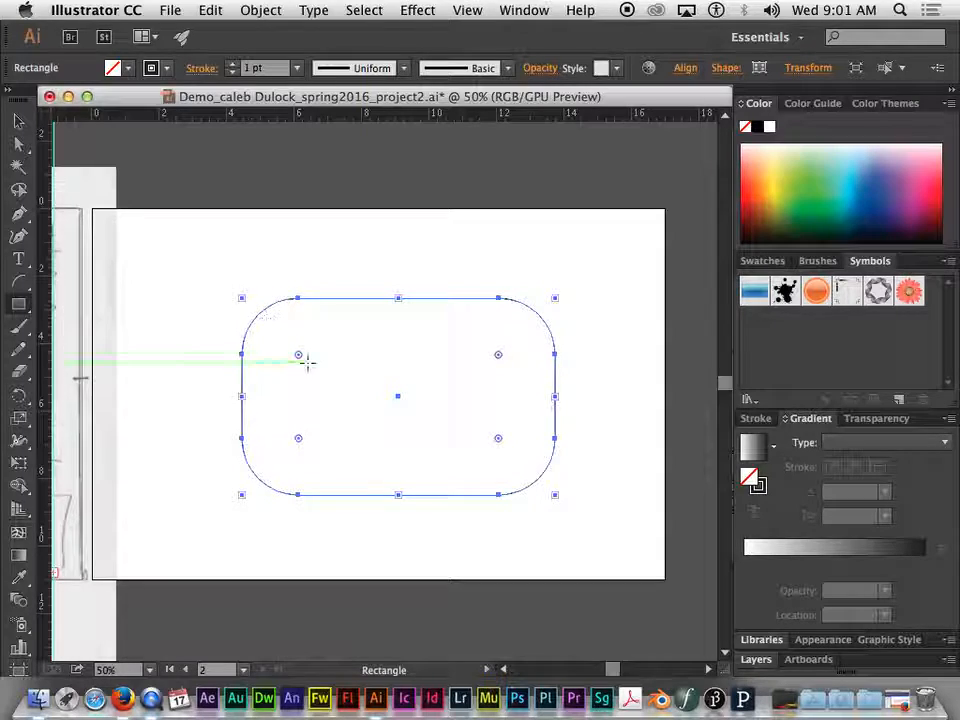
pyautogui.moveTo(298, 358)
pyautogui.mouseDown()
pyautogui.moveTo(294, 332)
pyautogui.moveTo(300, 373)
pyautogui.moveTo(301, 358)
pyautogui.moveTo(274, 326)
pyautogui.moveTo(295, 355)
pyautogui.mouseUp()
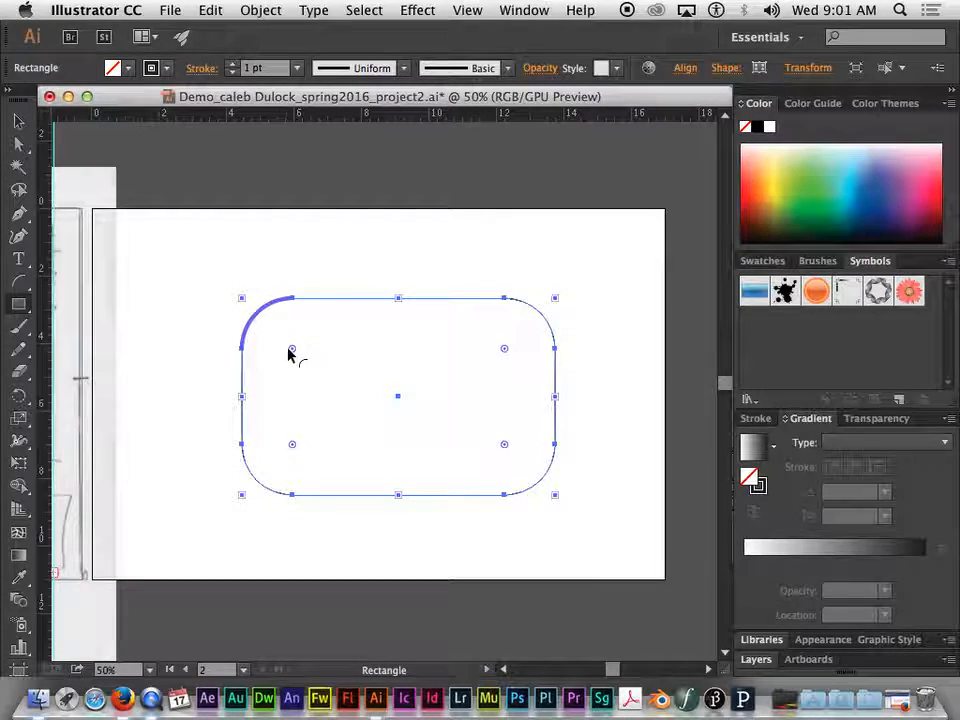
pyautogui.moveTo(294, 349); pyautogui.dragTo(321, 381)
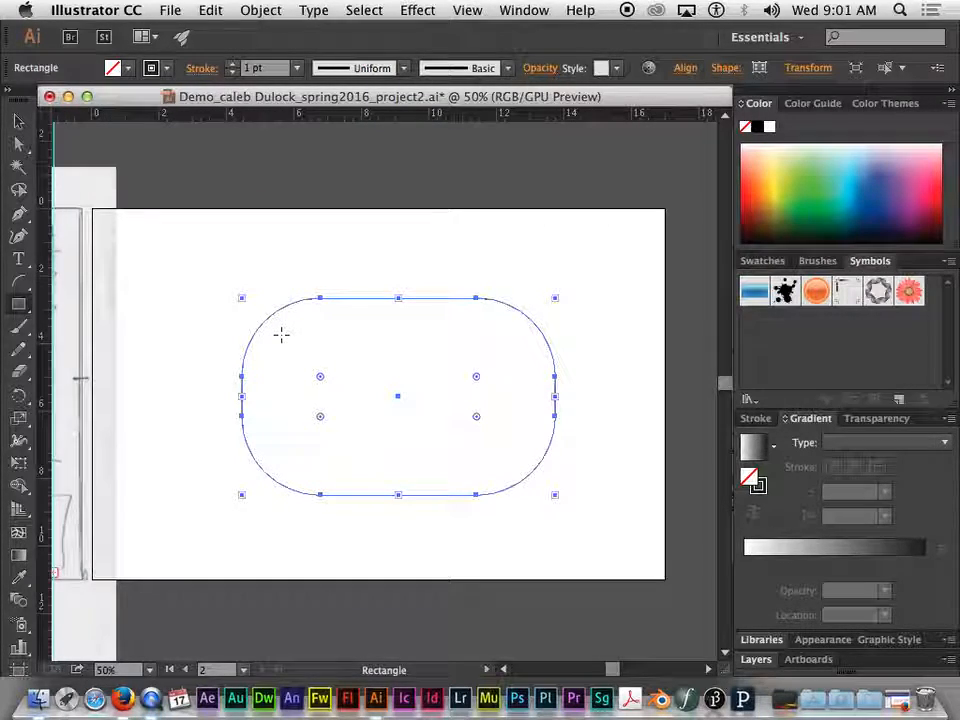
pyautogui.moveTo(320, 379)
pyautogui.mouseDown()
pyautogui.moveTo(298, 356)
pyautogui.moveTo(328, 414)
pyautogui.moveTo(311, 397)
pyautogui.moveTo(355, 439)
pyautogui.moveTo(306, 388)
pyautogui.mouseUp()
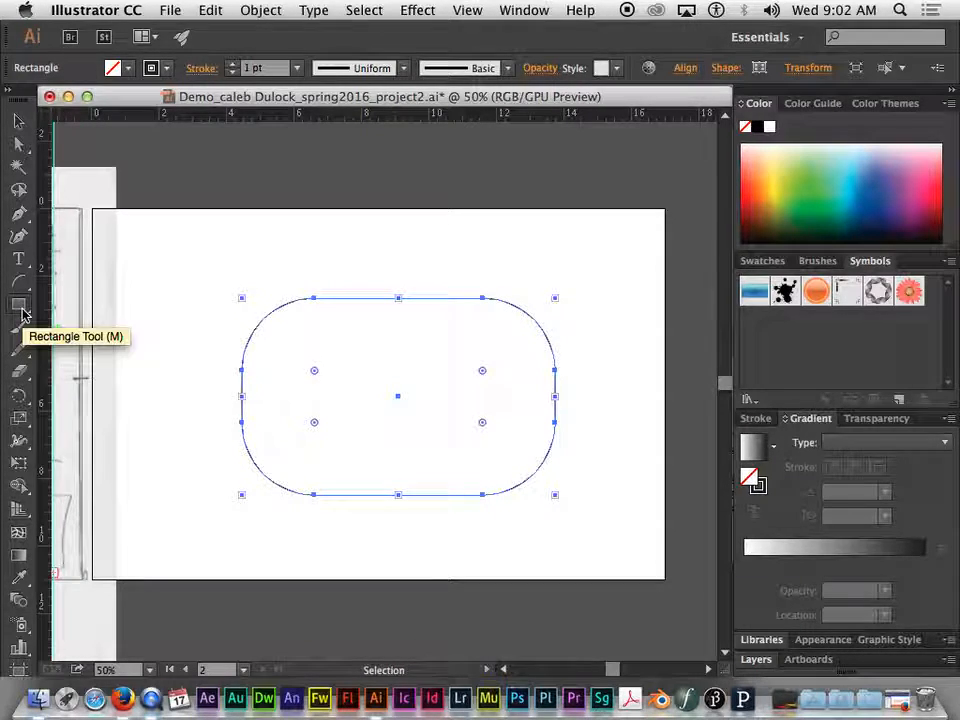
# Draw a slightly tilted five-pointed star over the rounded rectangle and move it to sit mostly inside that shape
pyautogui.moveTo(22, 313); pyautogui.dragTo(114, 393)
pyautogui.moveTo(341, 345); pyautogui.dragTo(426, 444)
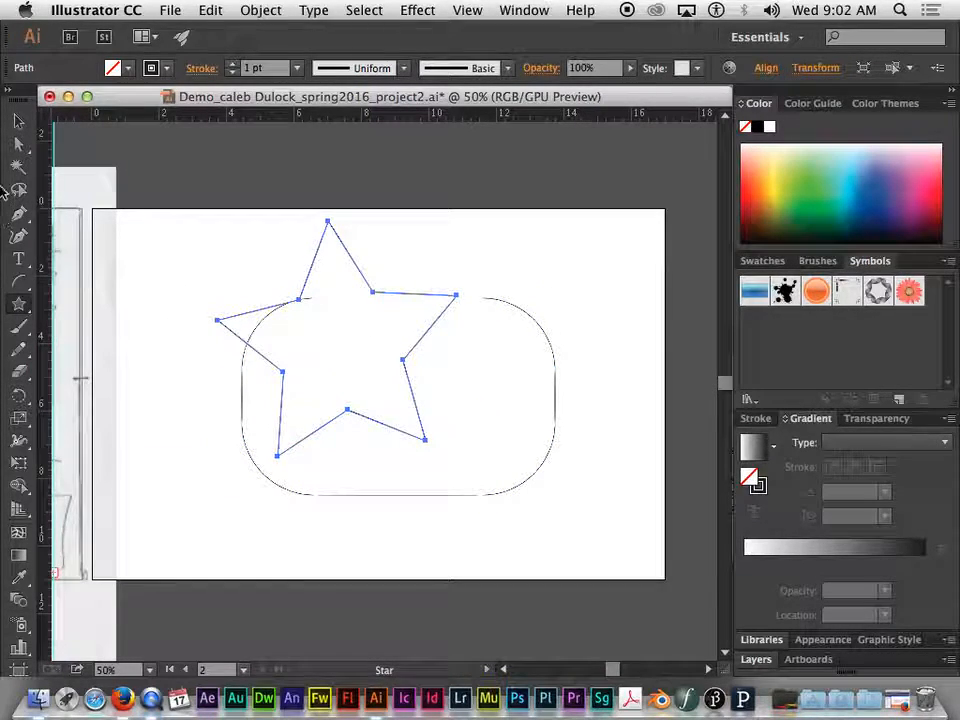
pyautogui.click(18, 121)
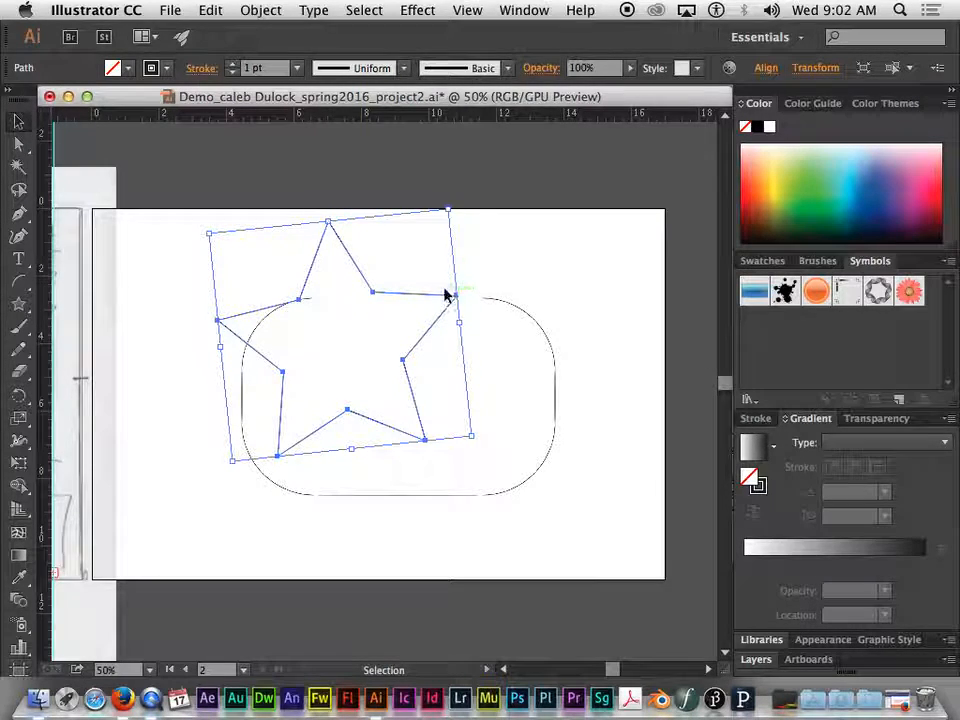
pyautogui.moveTo(456, 297); pyautogui.dragTo(487, 342)
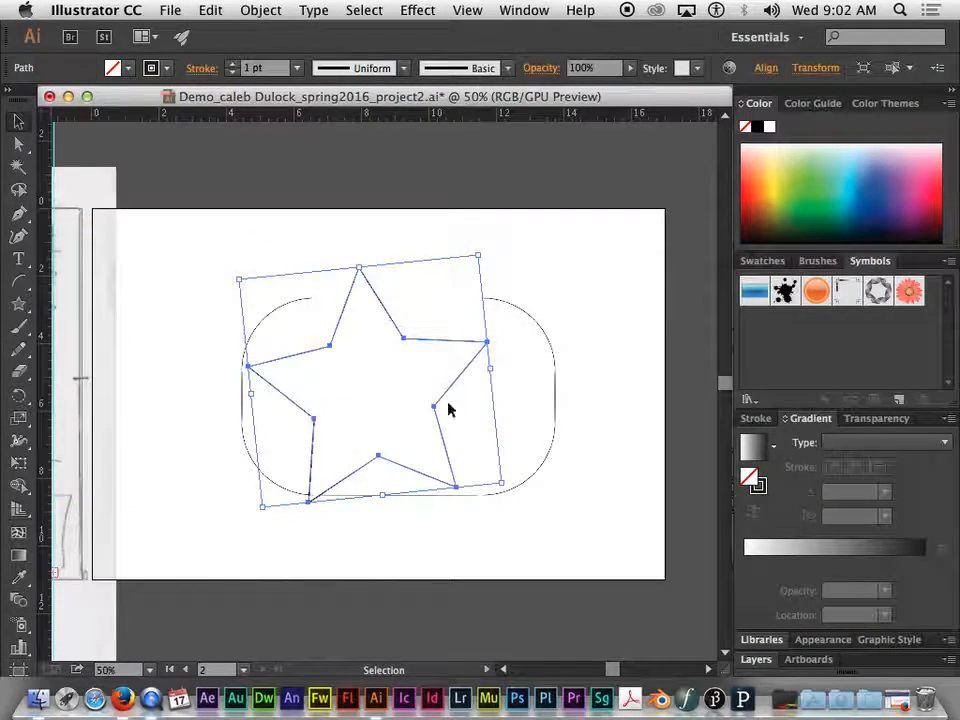
# Delete the star and the rounded rectangle
pyautogui.press('Delete')
pyautogui.click(293, 304)
pyautogui.press('Delete')
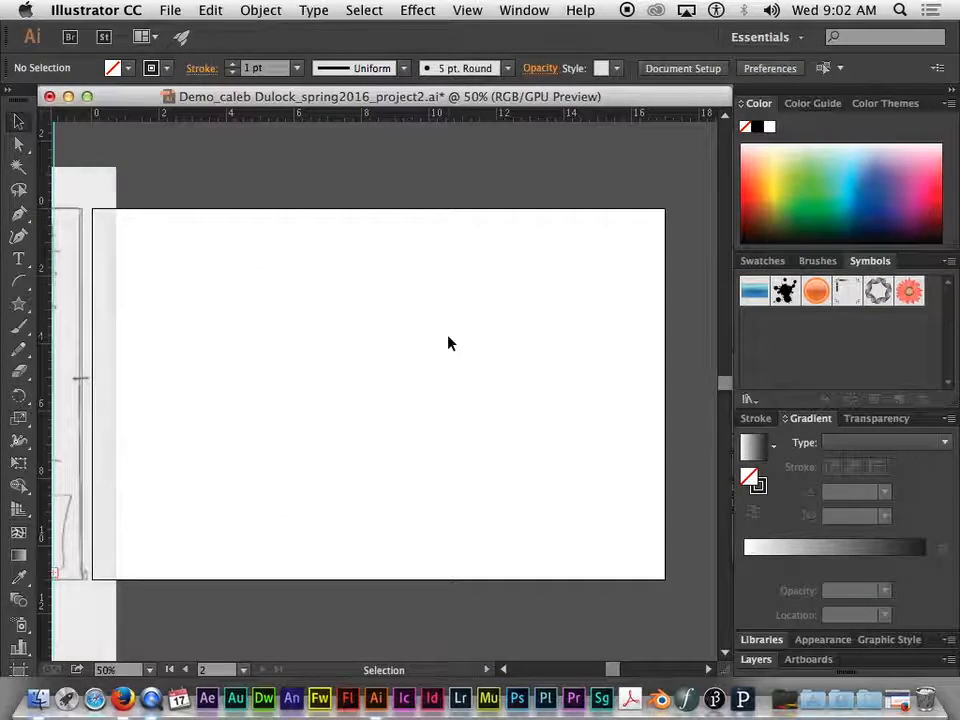
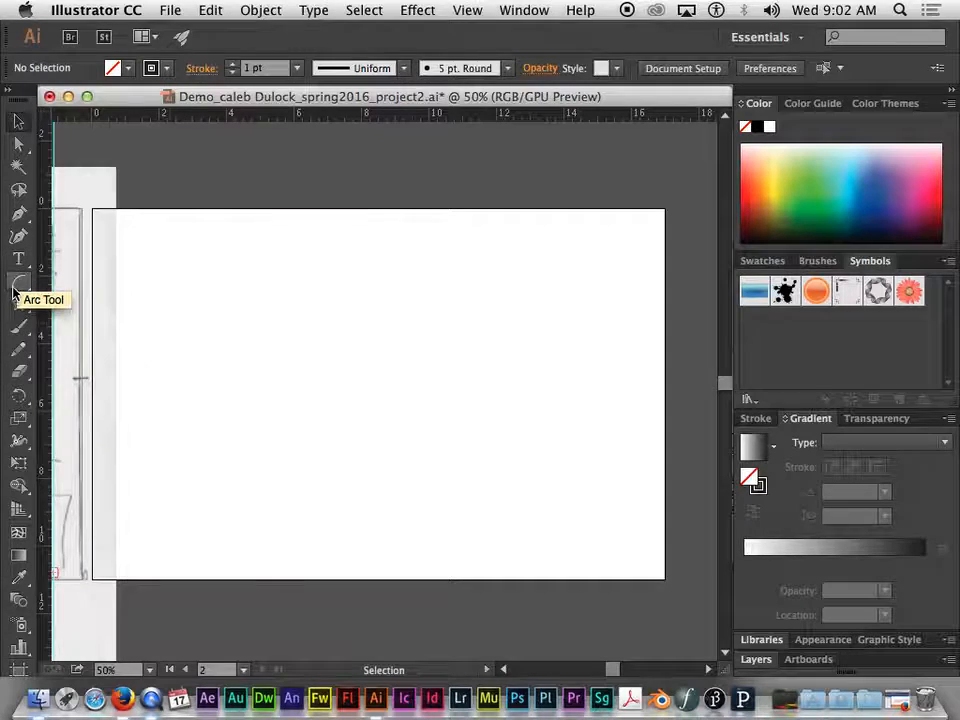
# Draw a large five-pointed star crossing the artboard's upper edge and fill it with light blue
pyautogui.click(19, 304)
pyautogui.moveTo(344, 307); pyautogui.dragTo(450, 461)
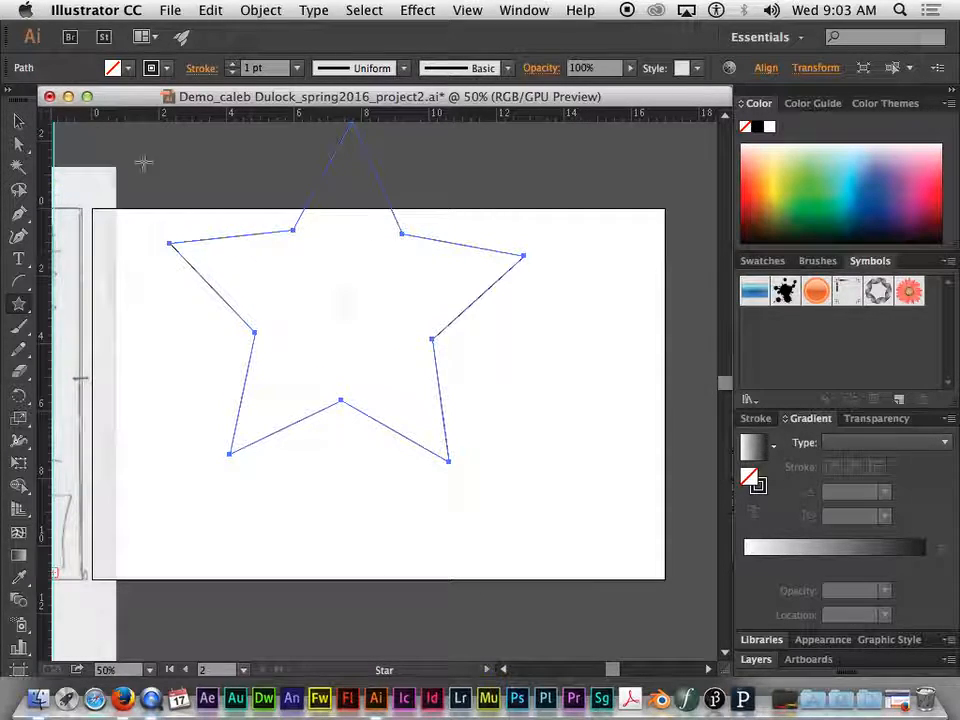
pyautogui.click(129, 69)
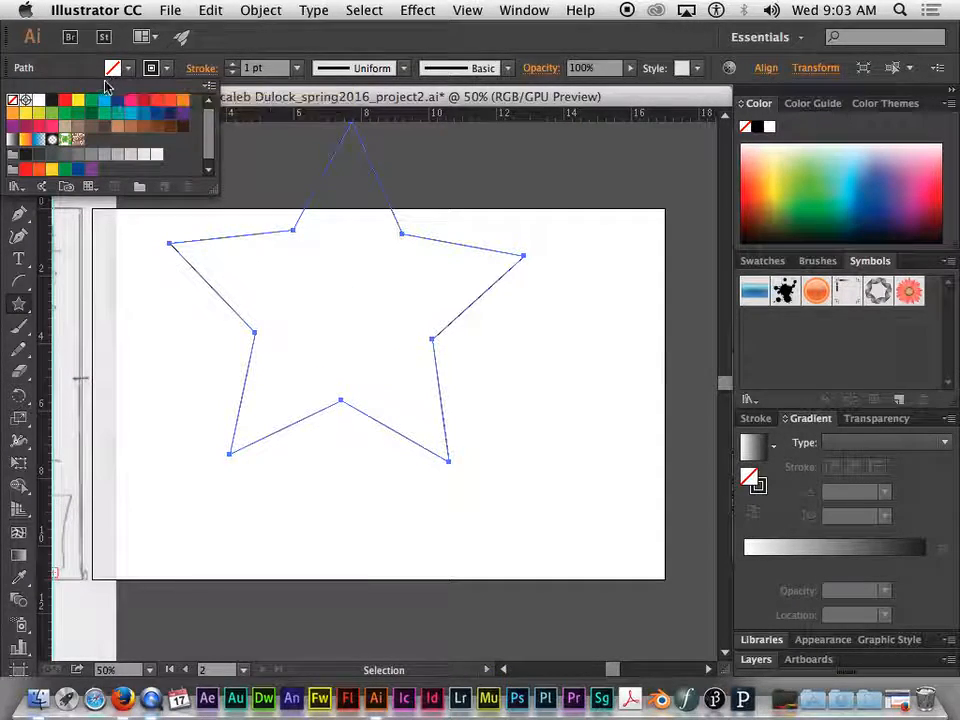
pyautogui.click(104, 102)
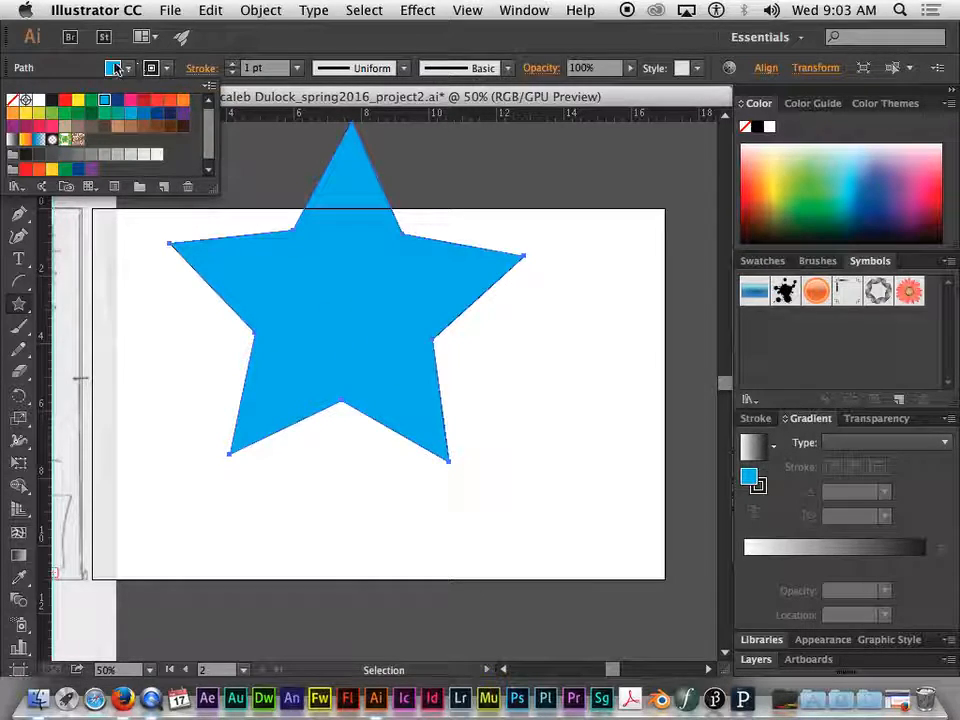
# Change the star's fill color to red
pyautogui.click(124, 68)
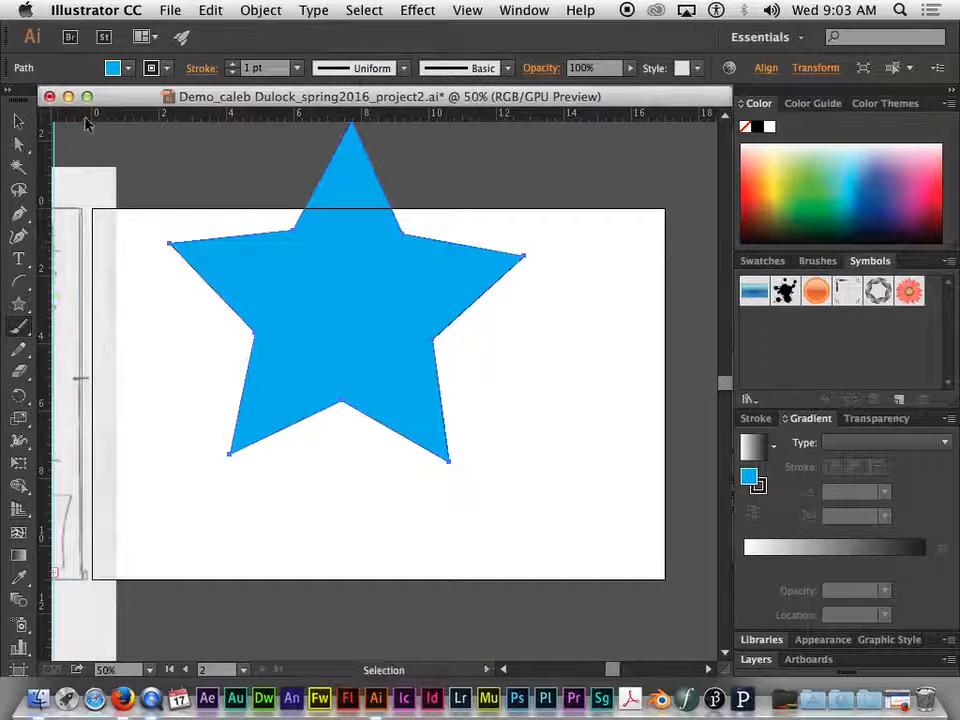
pyautogui.click(128, 68)
pyautogui.click(157, 100)
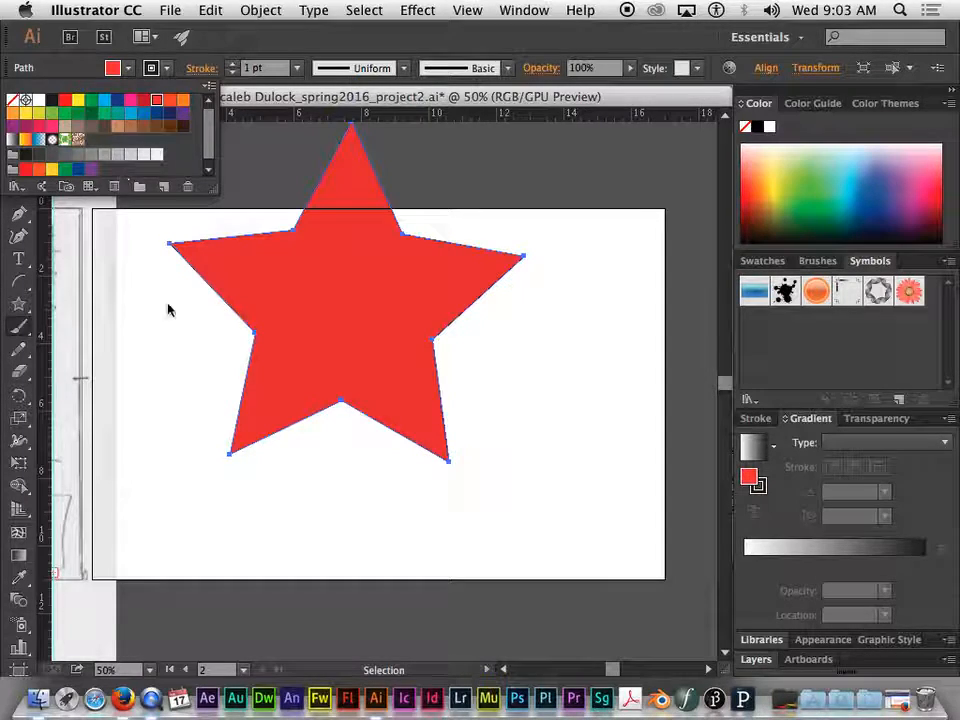
# Scribble overlapping black Paintbrush strokes across the star's lower-left area and the white artboard beside it
pyautogui.click(162, 394)
pyautogui.moveTo(208, 338)
pyautogui.mouseDown()
pyautogui.moveTo(161, 354)
pyautogui.moveTo(296, 508)
pyautogui.moveTo(142, 378)
pyautogui.moveTo(336, 306)
pyautogui.moveTo(214, 514)
pyautogui.moveTo(268, 337)
pyautogui.moveTo(300, 330)
pyautogui.moveTo(310, 565)
pyautogui.moveTo(156, 300)
pyautogui.moveTo(395, 345)
pyautogui.mouseUp()
pyautogui.moveTo(205, 416); pyautogui.dragTo(348, 315)
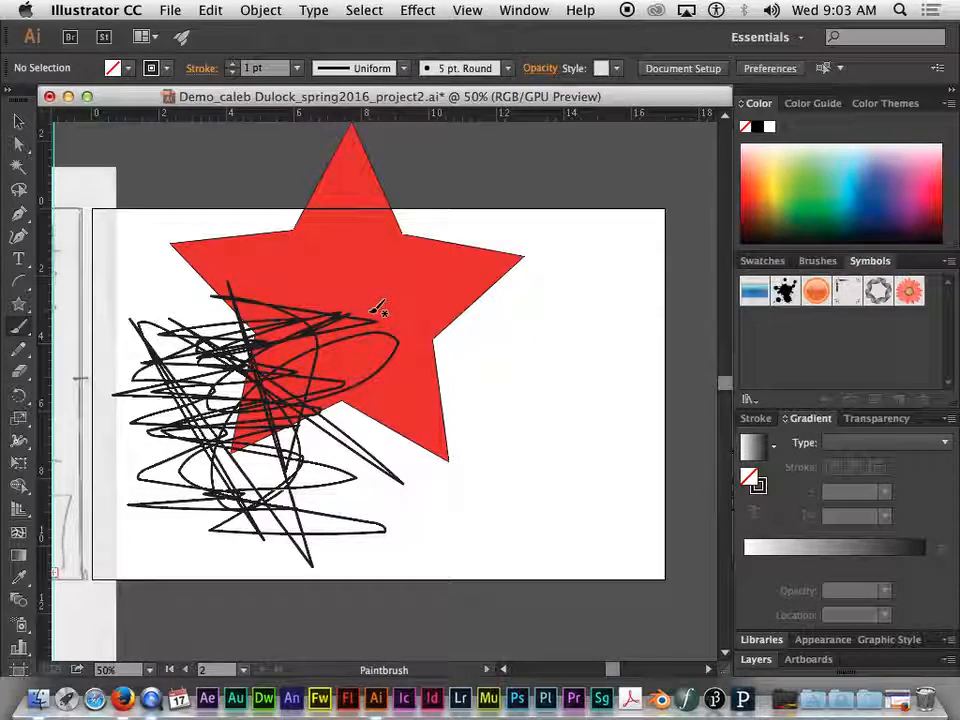
# Delete the brush scribbles and the red star to clear the artboard
pyautogui.click(15, 125)
pyautogui.click(186, 341)
pyautogui.press('Delete')
pyautogui.click(262, 265)
pyautogui.press('Delete')
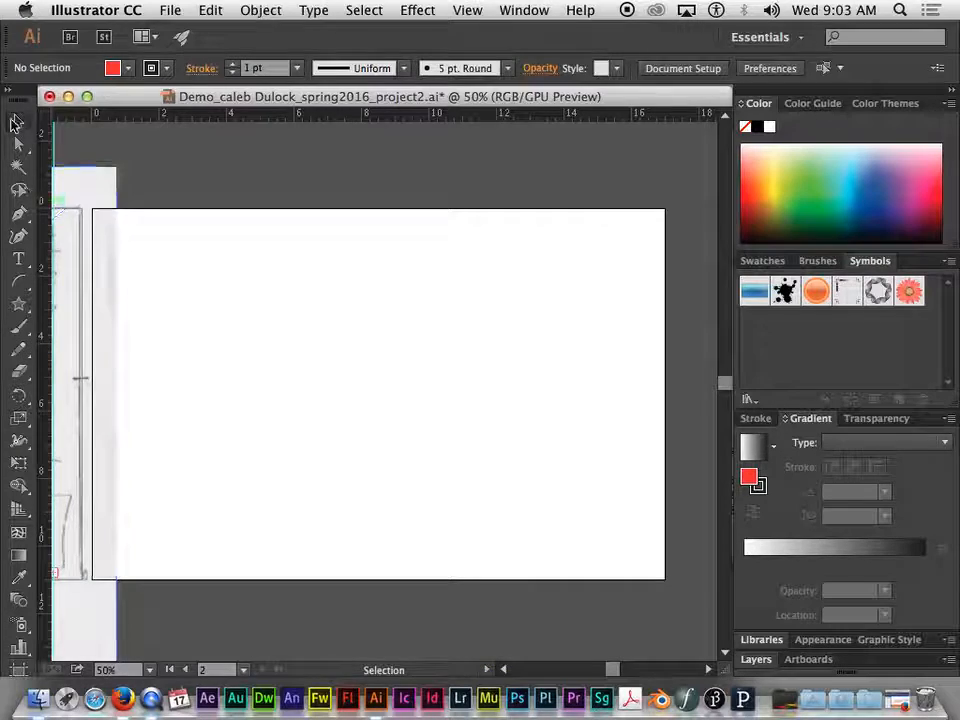
# Draw two red five-pointed stars, a large one on the artboard's left half and a small one beside it
pyautogui.click(22, 310)
pyautogui.moveTo(288, 342); pyautogui.dragTo(468, 428)
pyautogui.moveTo(511, 340); pyautogui.dragTo(474, 411)
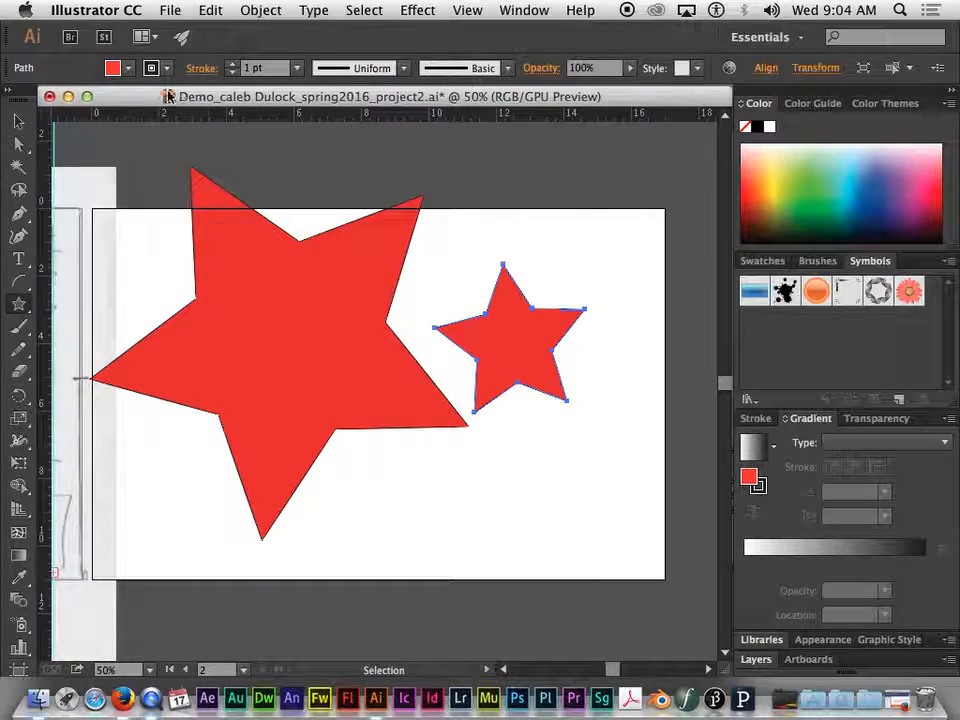
# Draw an open, red-filled path of straight segments over the large star with the Pen tool, using eight anchor points
pyautogui.press('p')
pyautogui.moveTo(126, 248); pyautogui.dragTo(240, 272)
pyautogui.click(315, 270)
pyautogui.click(435, 249)
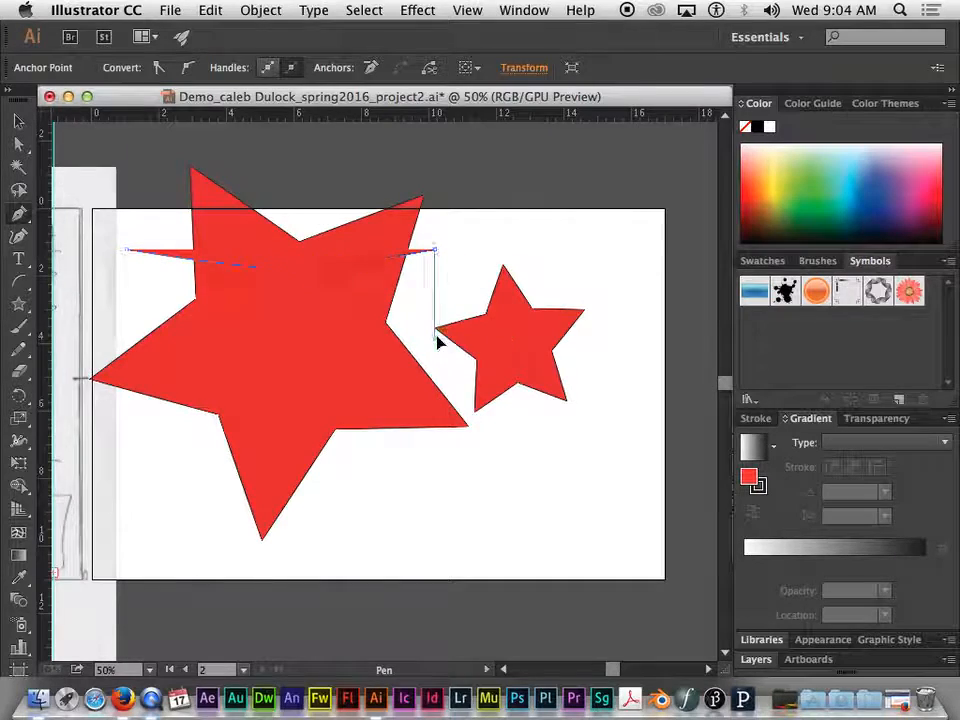
pyautogui.click(435, 338)
pyautogui.click(488, 433)
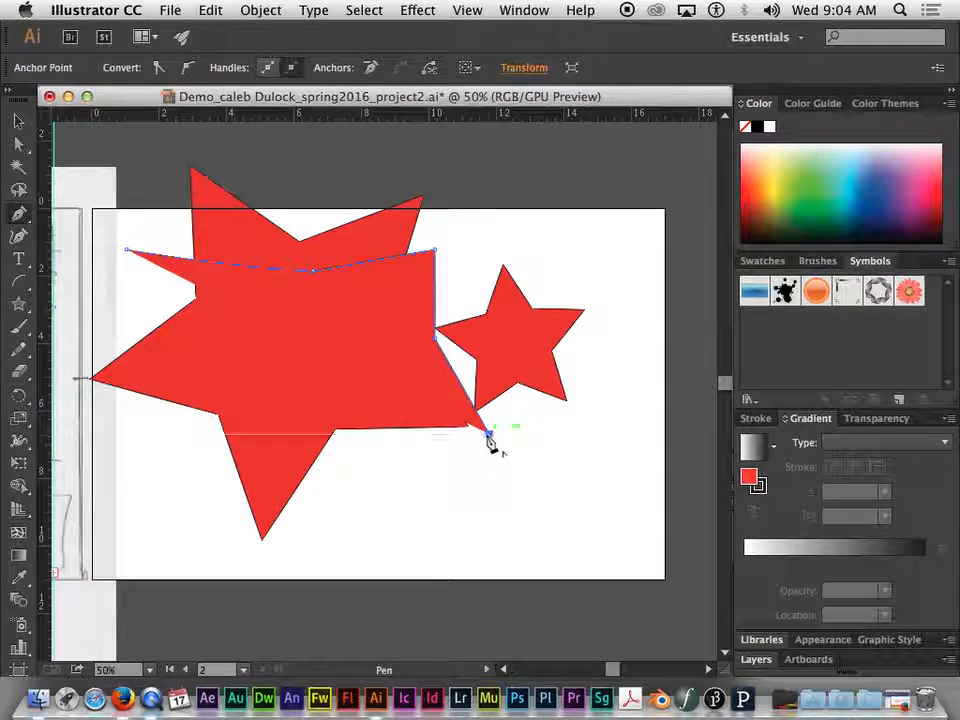
pyautogui.click(398, 446)
pyautogui.click(326, 488)
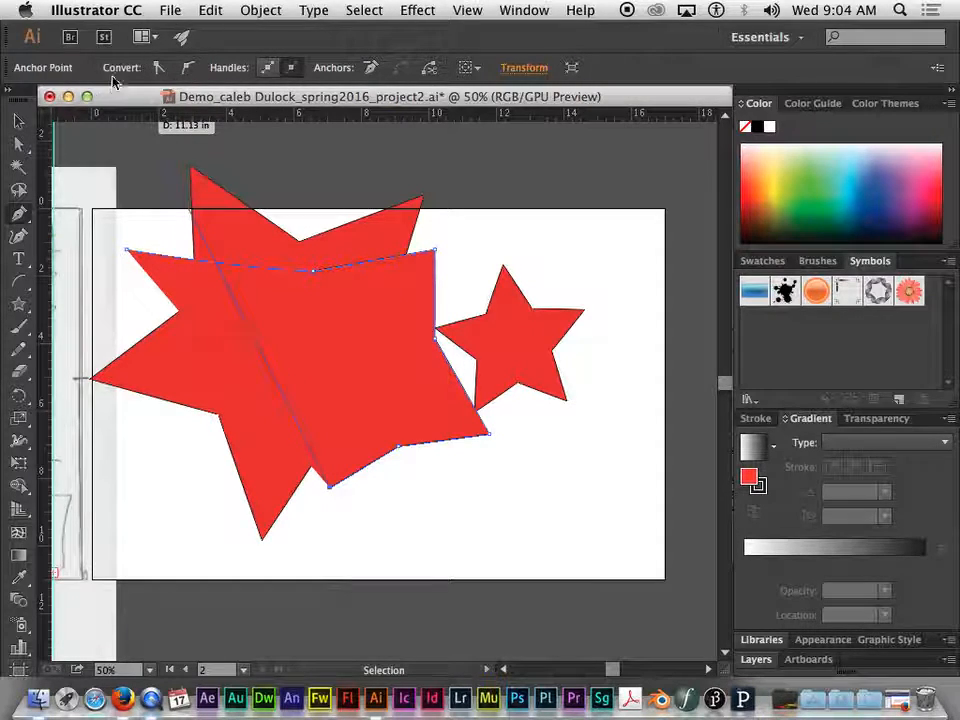
pyautogui.click(192, 447)
pyautogui.moveTo(207, 430); pyautogui.dragTo(193, 403)
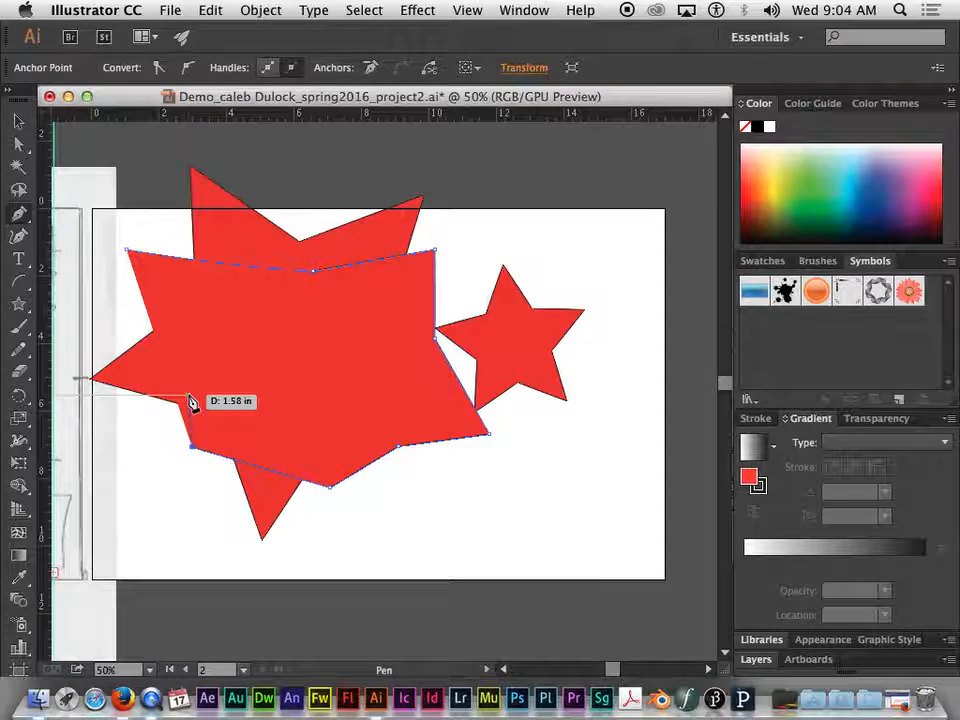
# Hide and restore all panels and cycle through the screen modes back to the normal window, twice
pyautogui.press('Tab')
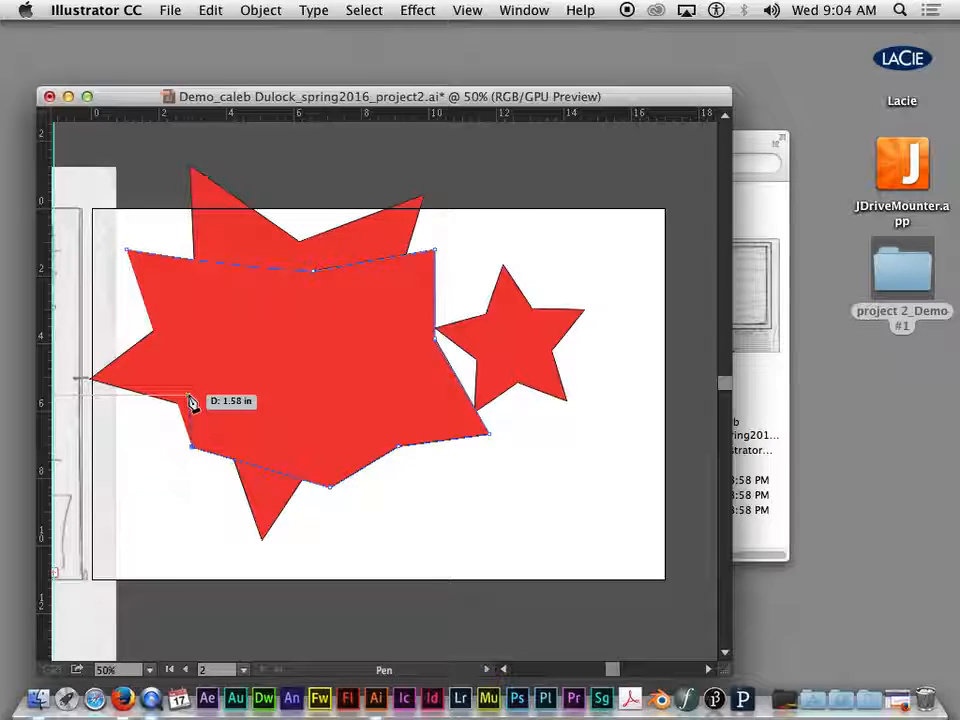
pyautogui.press('Tab')
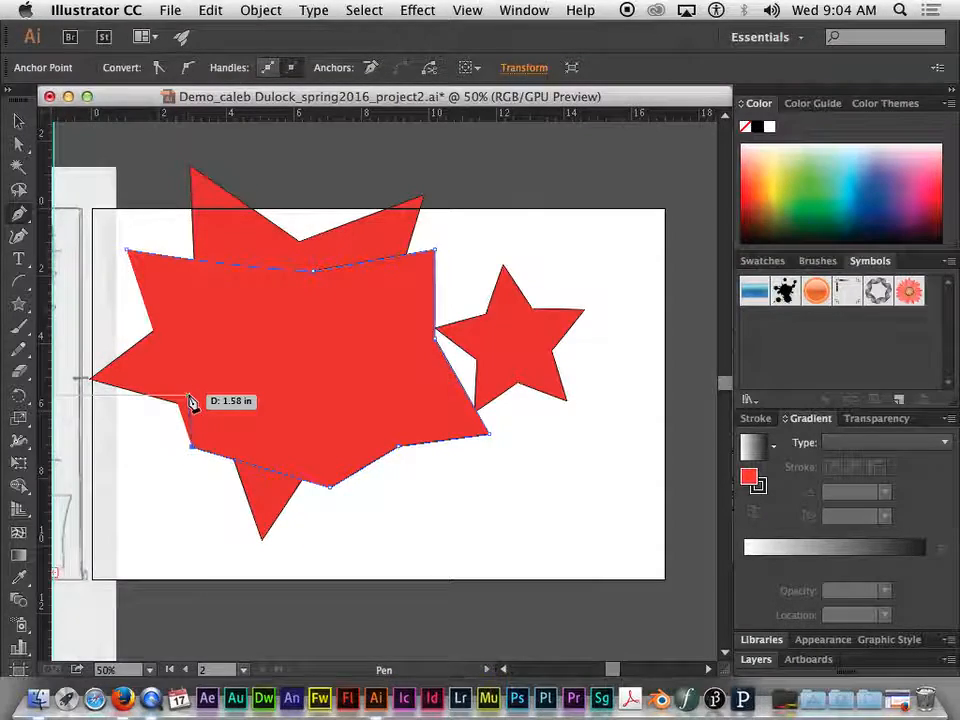
pyautogui.press('f')
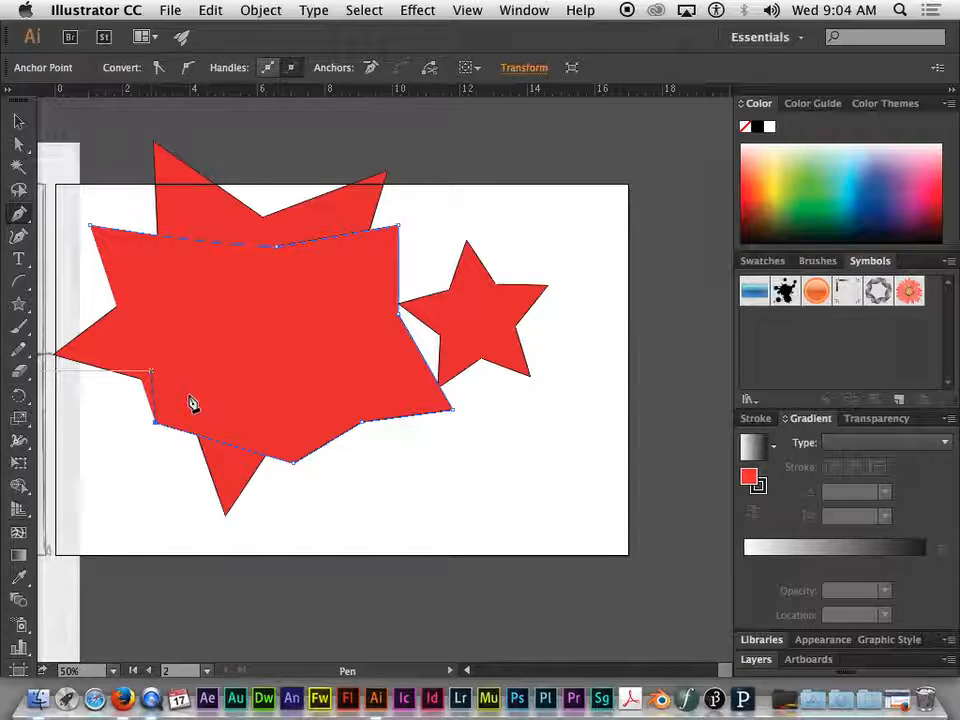
pyautogui.press('f')
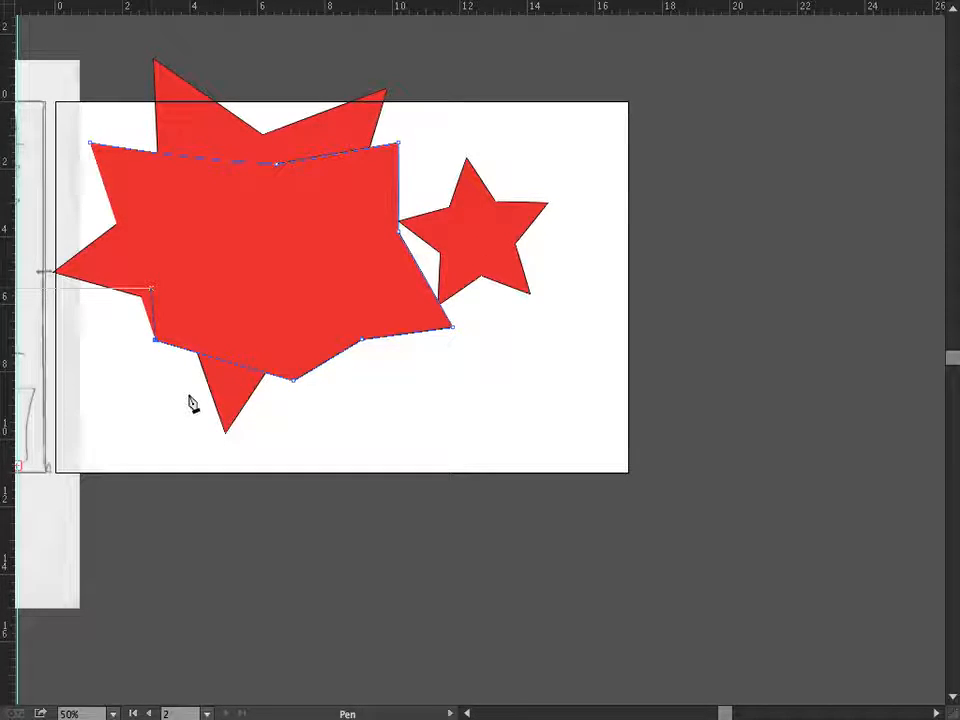
pyautogui.press('f')
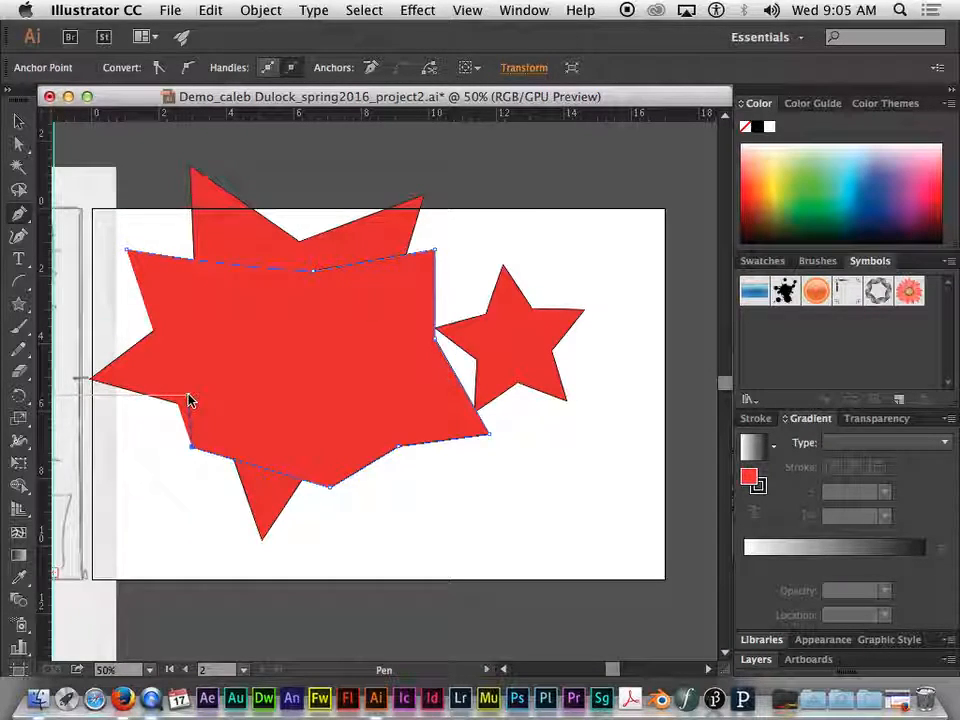
pyautogui.press('Tab')
pyautogui.press('Tab')
pyautogui.press('f')
pyautogui.press('f')
pyautogui.press('f')
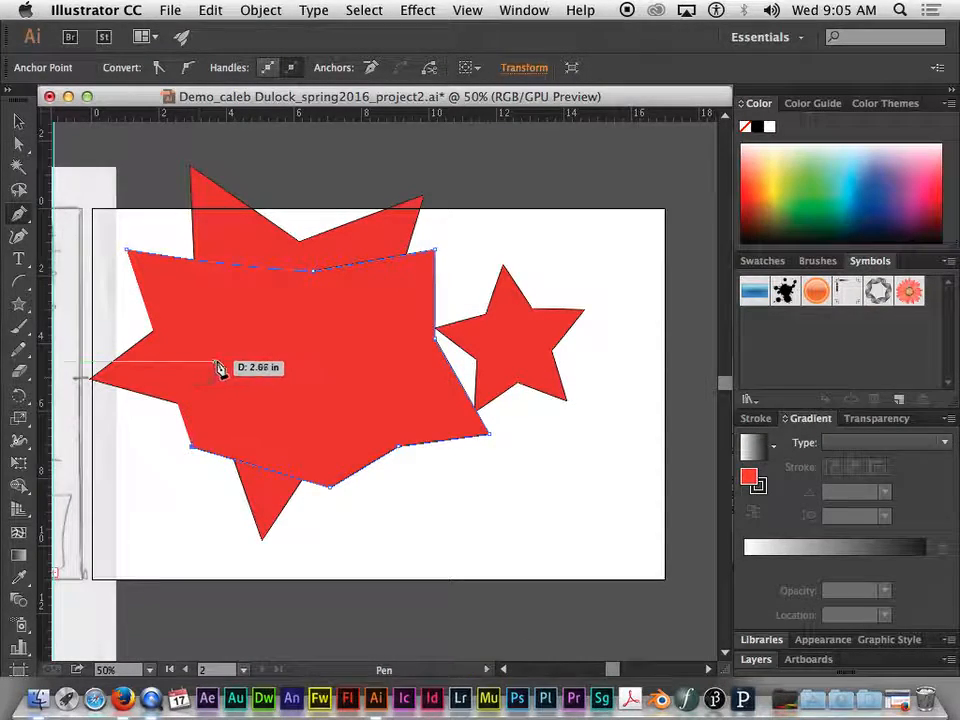
# Select all artwork, both stars and the pen path, and delete it
pyautogui.click(18, 121)
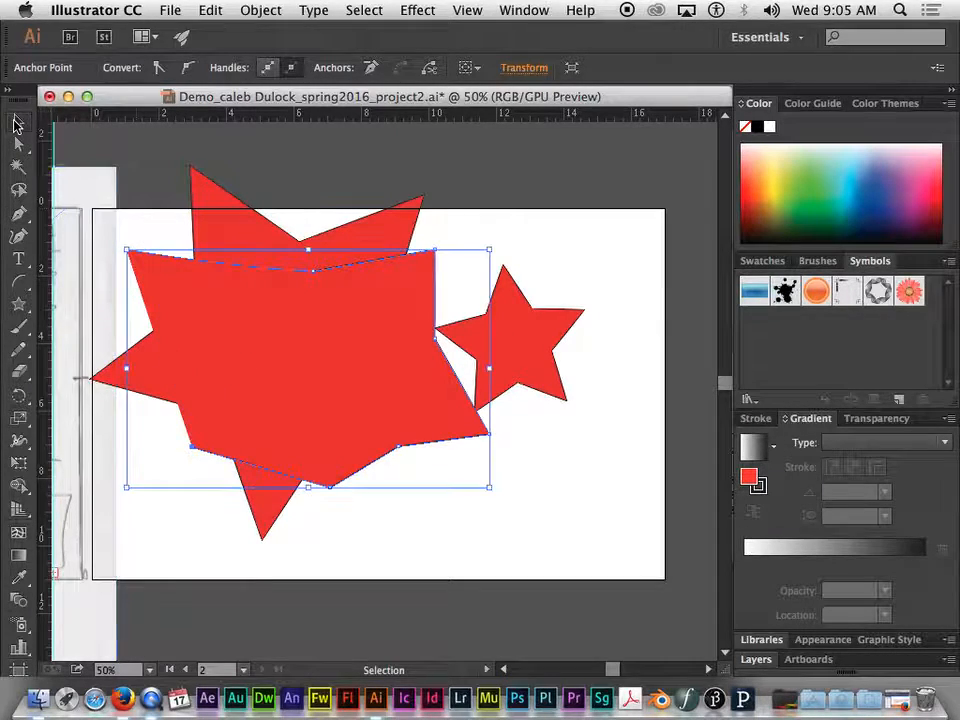
pyautogui.press('super+a')
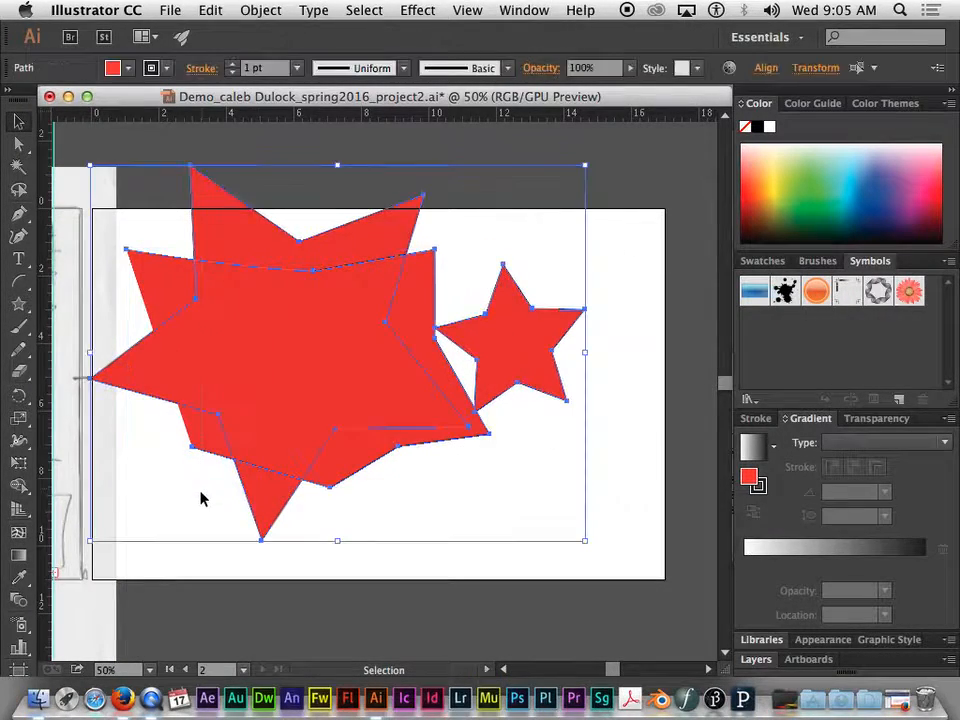
pyautogui.press('Delete')
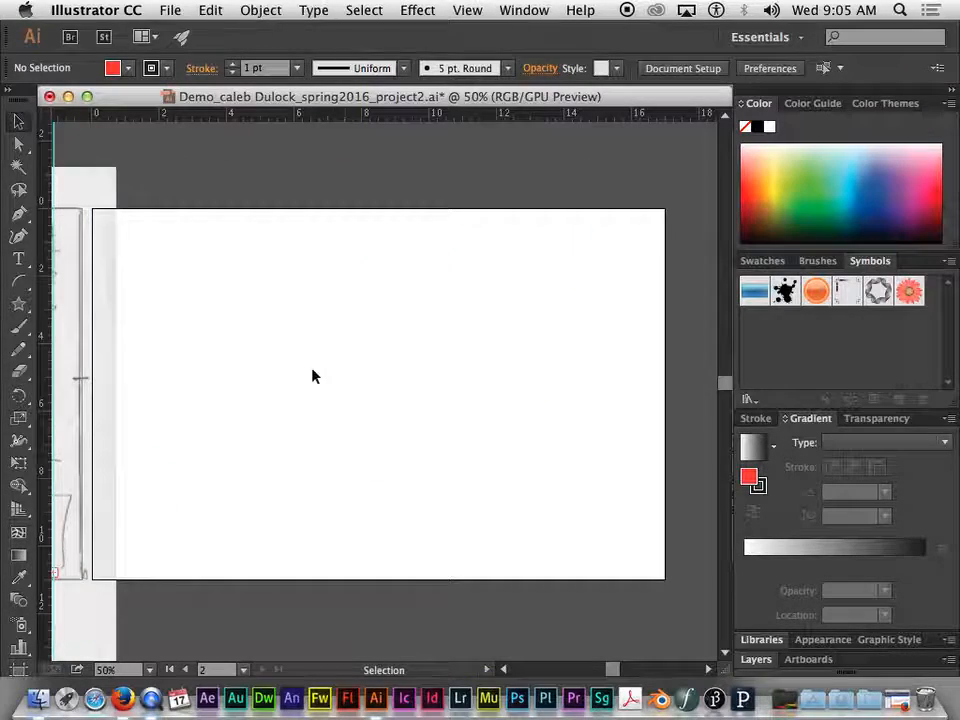
# Draw a smooth wavy line and a long zigzag path with sharp peaks using the Pencil tool
pyautogui.click(17, 350)
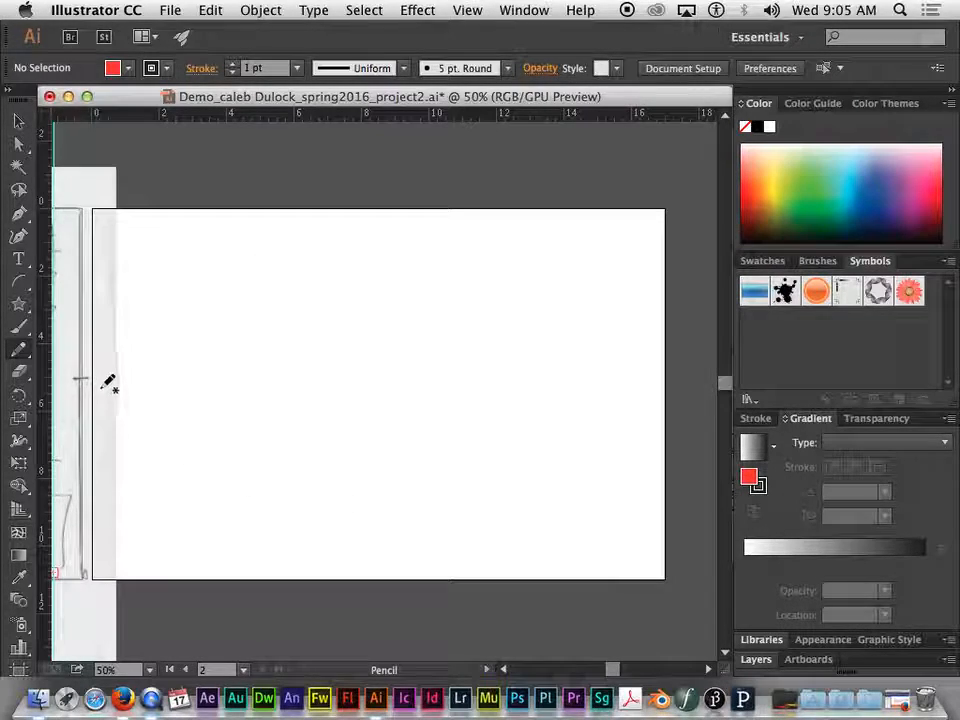
pyautogui.moveTo(157, 333)
pyautogui.mouseDown()
pyautogui.moveTo(172, 304)
pyautogui.moveTo(214, 291)
pyautogui.moveTo(221, 420)
pyautogui.moveTo(360, 295)
pyautogui.moveTo(393, 422)
pyautogui.moveTo(495, 400)
pyautogui.mouseUp()
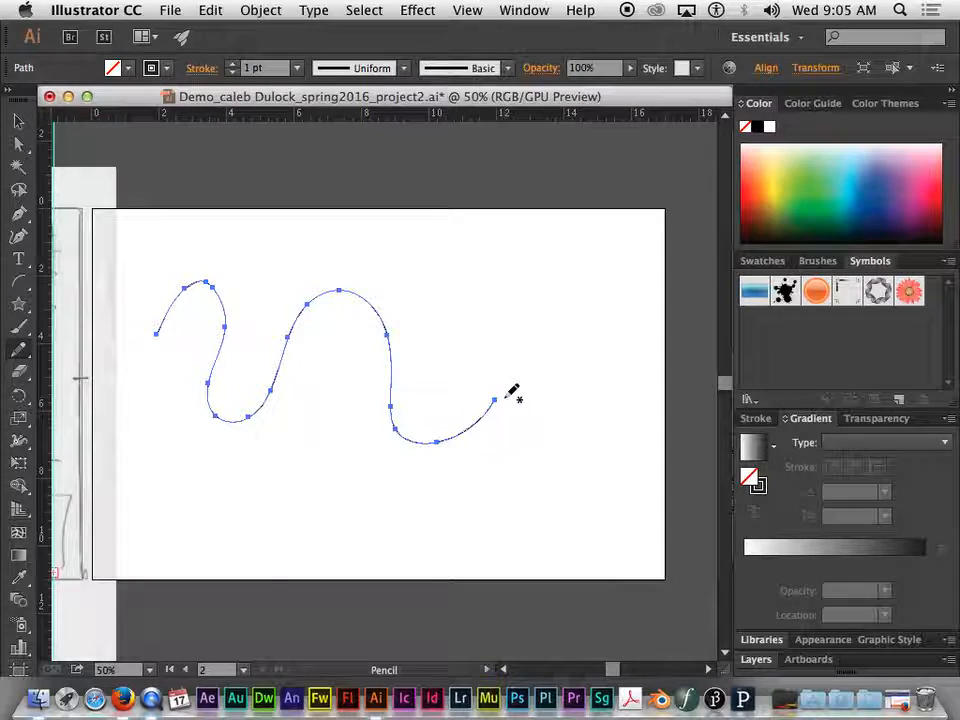
pyautogui.moveTo(516, 353)
pyautogui.mouseDown()
pyautogui.moveTo(571, 241)
pyautogui.moveTo(586, 382)
pyautogui.moveTo(656, 381)
pyautogui.moveTo(529, 432)
pyautogui.moveTo(606, 499)
pyautogui.moveTo(495, 501)
pyautogui.moveTo(366, 447)
pyautogui.moveTo(310, 493)
pyautogui.moveTo(152, 500)
pyautogui.mouseUp()
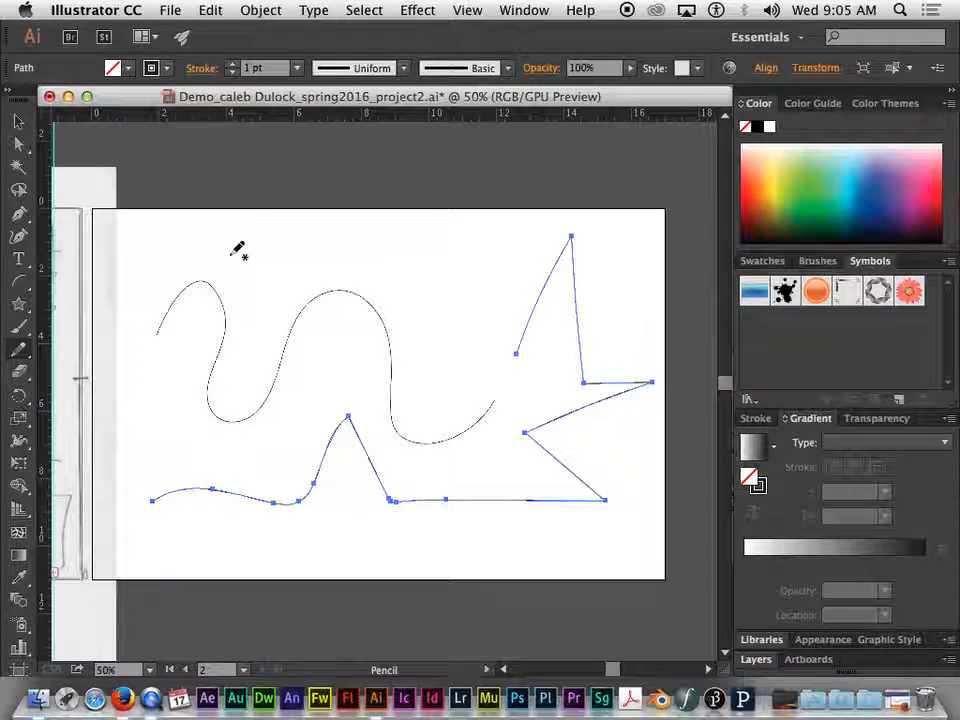
# Add a series of short, gently curved Pencil strokes around and across the wavy line and the zigzag path
pyautogui.moveTo(208, 254); pyautogui.dragTo(300, 240)
pyautogui.moveTo(280, 268)
pyautogui.mouseDown()
pyautogui.moveTo(384, 281)
pyautogui.moveTo(505, 295)
pyautogui.mouseUp()
pyautogui.moveTo(452, 330); pyautogui.dragTo(538, 376)
pyautogui.moveTo(349, 374); pyautogui.dragTo(465, 373)
pyautogui.moveTo(342, 404)
pyautogui.mouseDown()
pyautogui.moveTo(289, 407)
pyautogui.moveTo(183, 446)
pyautogui.mouseUp()
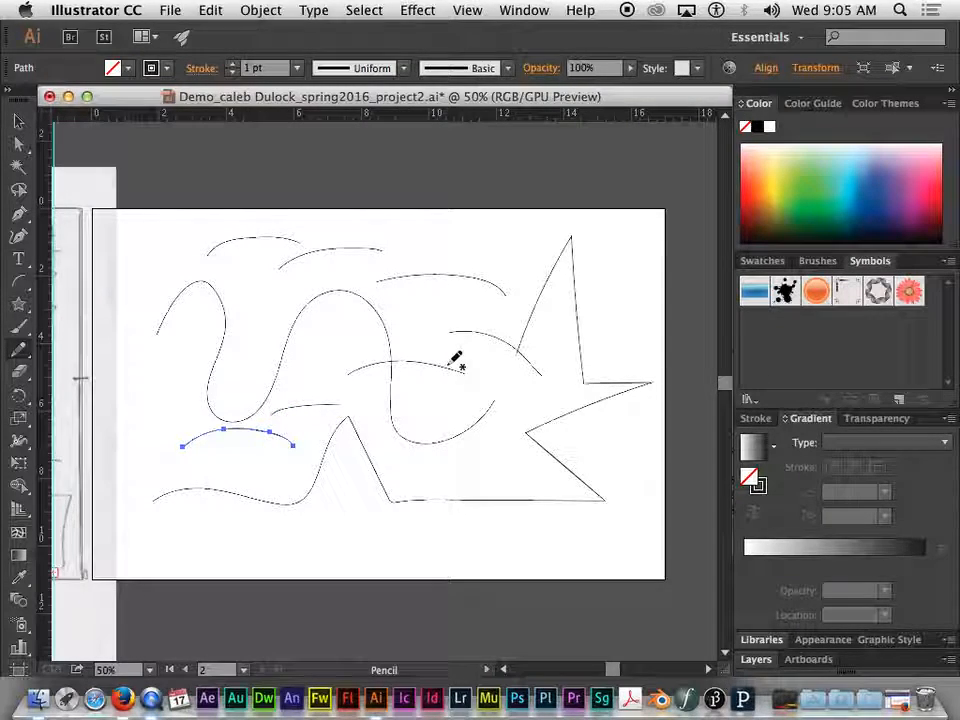
pyautogui.moveTo(440, 299); pyautogui.dragTo(547, 326)
pyautogui.moveTo(479, 325); pyautogui.dragTo(598, 377)
pyautogui.moveTo(501, 371); pyautogui.dragTo(572, 424)
pyautogui.moveTo(438, 407); pyautogui.dragTo(522, 478)
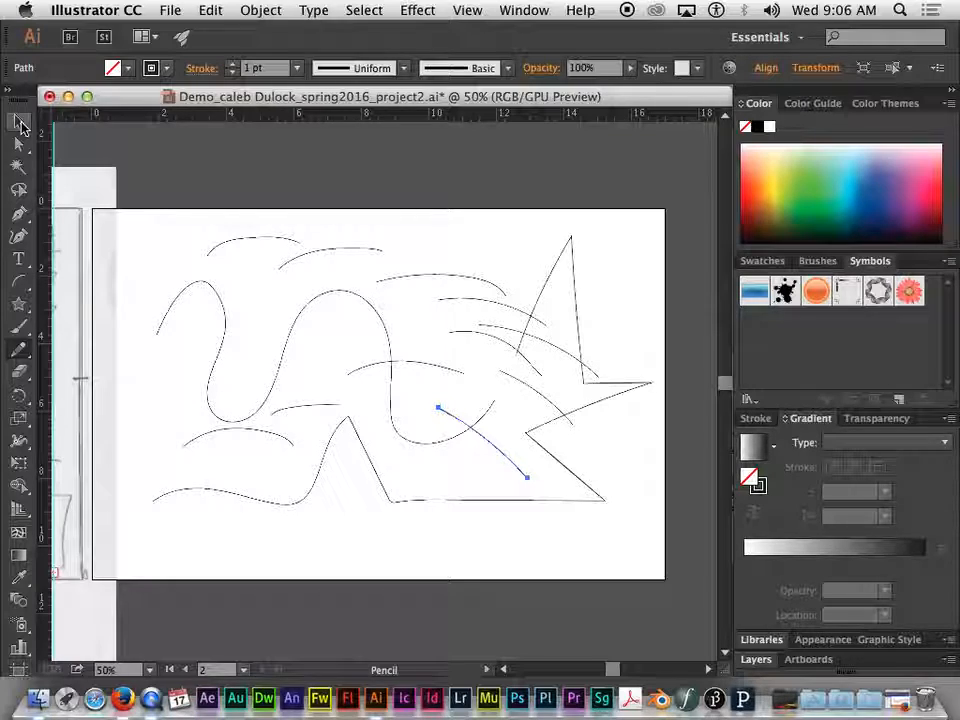
# Select the long zigzag path and round off its sharp peaks and corners with the Smooth tool
pyautogui.click(19, 124)
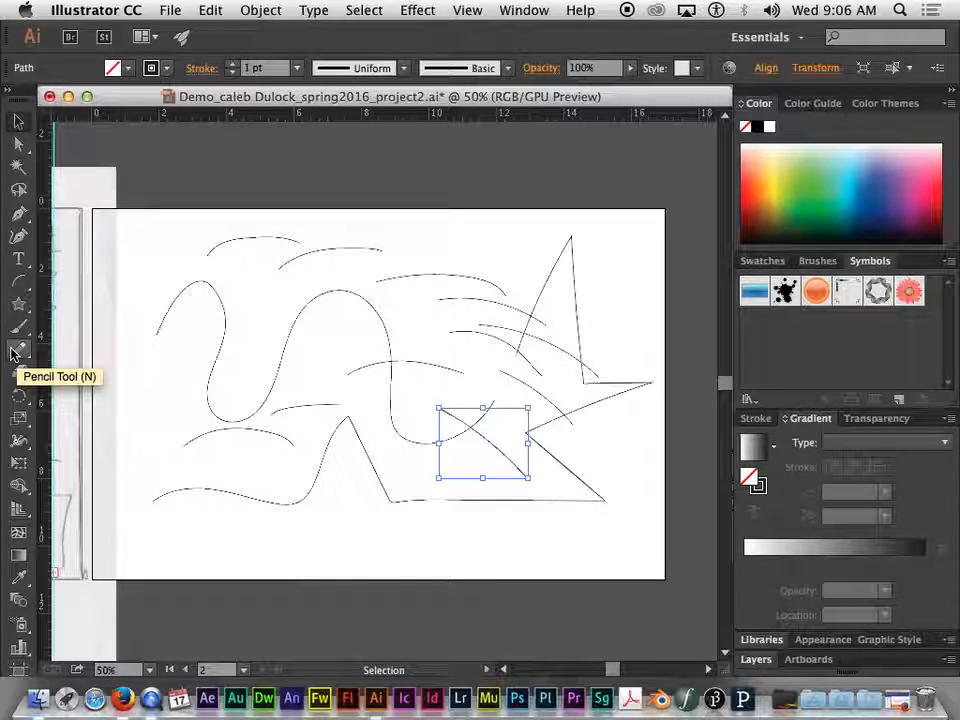
pyautogui.moveTo(14, 352)
pyautogui.mouseDown()
pyautogui.moveTo(156, 377)
pyautogui.moveTo(163, 388)
pyautogui.moveTo(156, 371)
pyautogui.moveTo(80, 376)
pyautogui.moveTo(107, 378)
pyautogui.moveTo(90, 377)
pyautogui.moveTo(99, 376)
pyautogui.mouseUp()
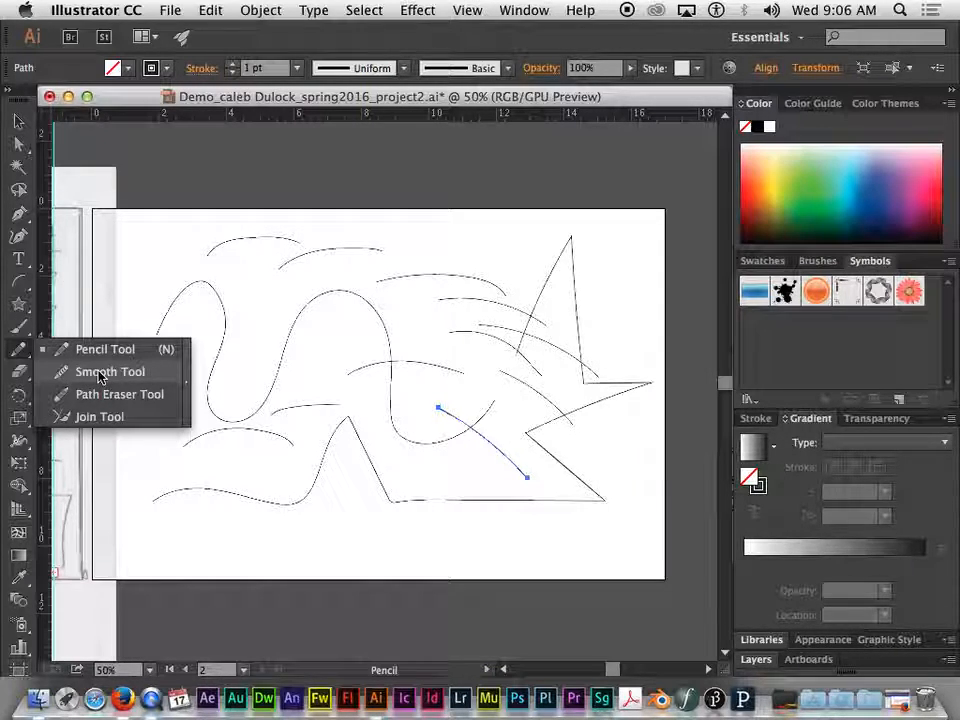
pyautogui.moveTo(99, 376); pyautogui.dragTo(101, 373)
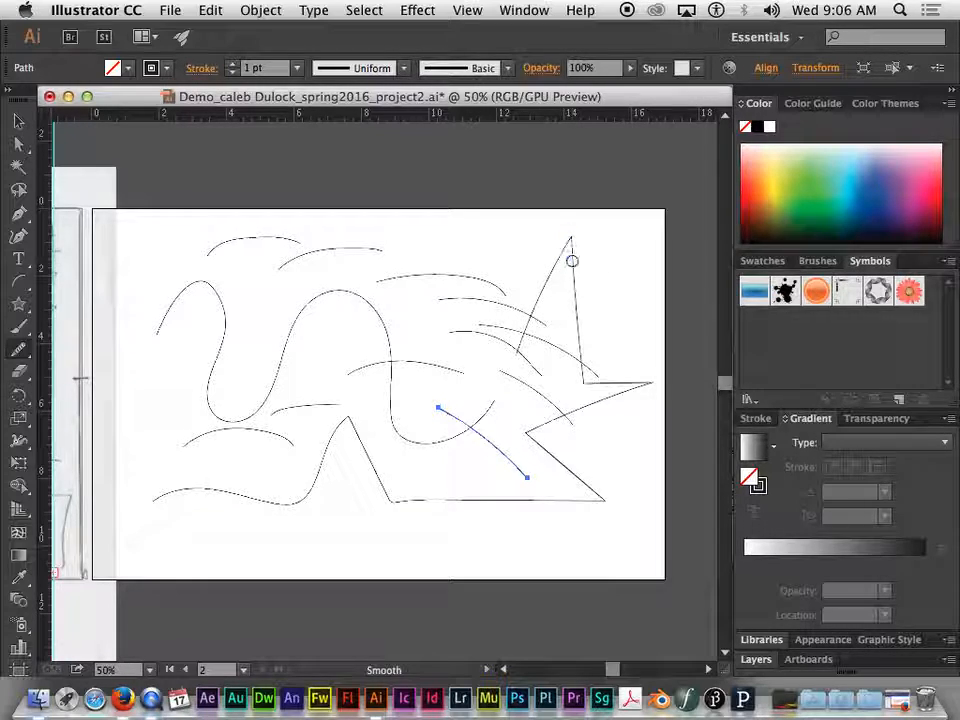
pyautogui.click(18, 121)
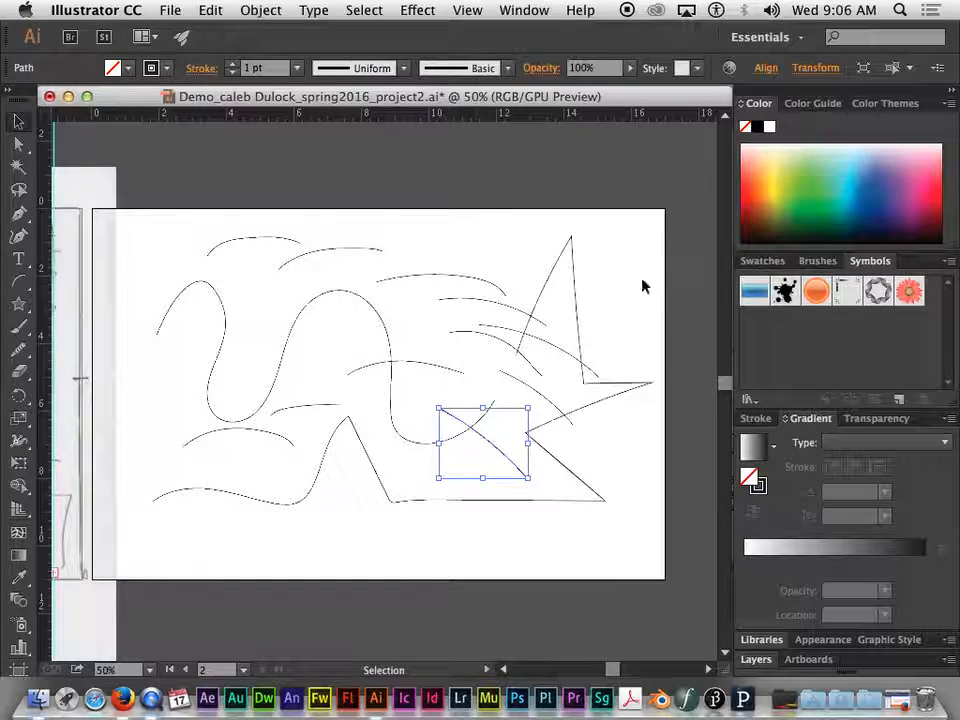
pyautogui.click(576, 303)
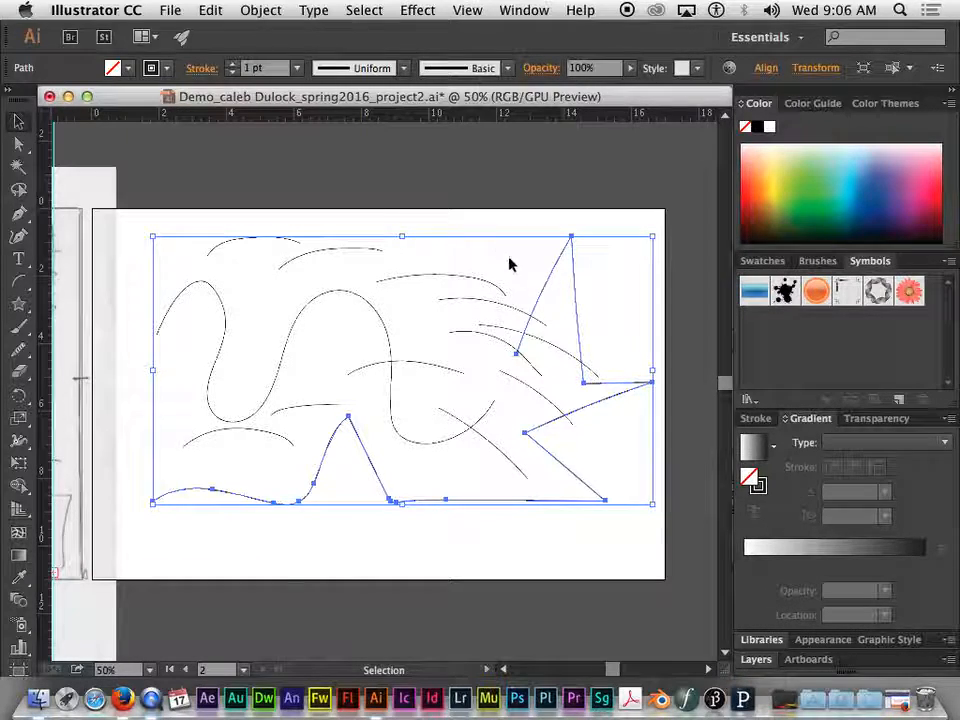
pyautogui.click(19, 352)
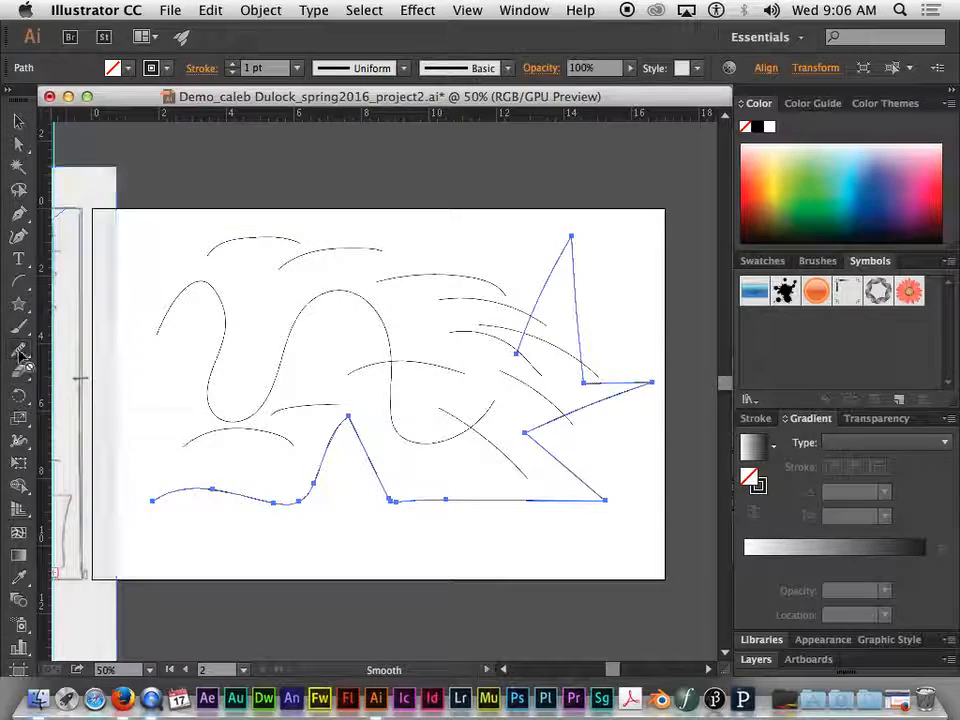
pyautogui.moveTo(19, 352)
pyautogui.mouseDown()
pyautogui.moveTo(39, 345)
pyautogui.moveTo(84, 372)
pyautogui.mouseUp()
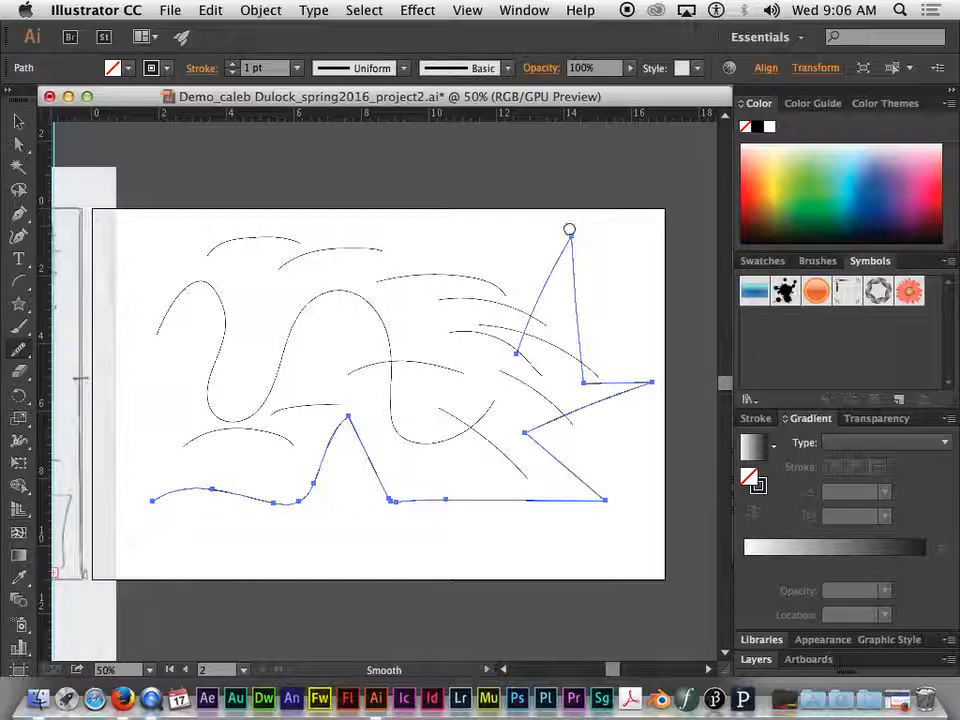
pyautogui.moveTo(574, 237)
pyautogui.mouseDown()
pyautogui.moveTo(566, 268)
pyautogui.moveTo(600, 244)
pyautogui.moveTo(570, 271)
pyautogui.moveTo(576, 240)
pyautogui.moveTo(565, 250)
pyautogui.moveTo(584, 236)
pyautogui.moveTo(567, 260)
pyautogui.moveTo(571, 230)
pyautogui.moveTo(567, 265)
pyautogui.moveTo(531, 261)
pyautogui.moveTo(608, 272)
pyautogui.mouseUp()
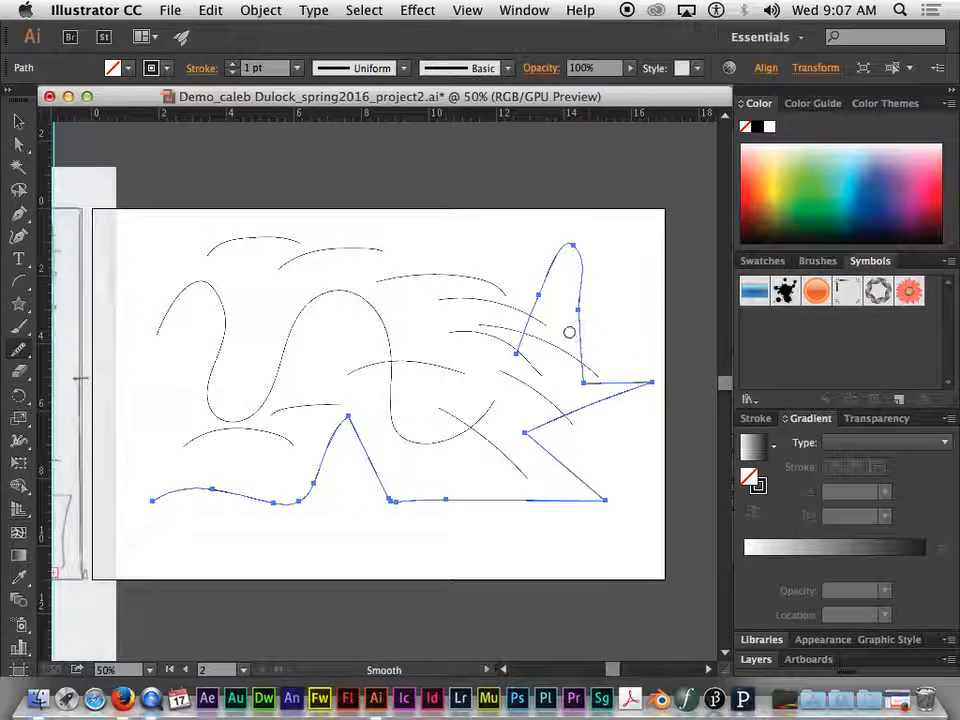
pyautogui.moveTo(584, 390)
pyautogui.mouseDown()
pyautogui.moveTo(638, 389)
pyautogui.moveTo(664, 375)
pyautogui.moveTo(627, 386)
pyautogui.moveTo(660, 380)
pyautogui.moveTo(628, 390)
pyautogui.moveTo(656, 394)
pyautogui.moveTo(625, 391)
pyautogui.moveTo(670, 397)
pyautogui.mouseUp()
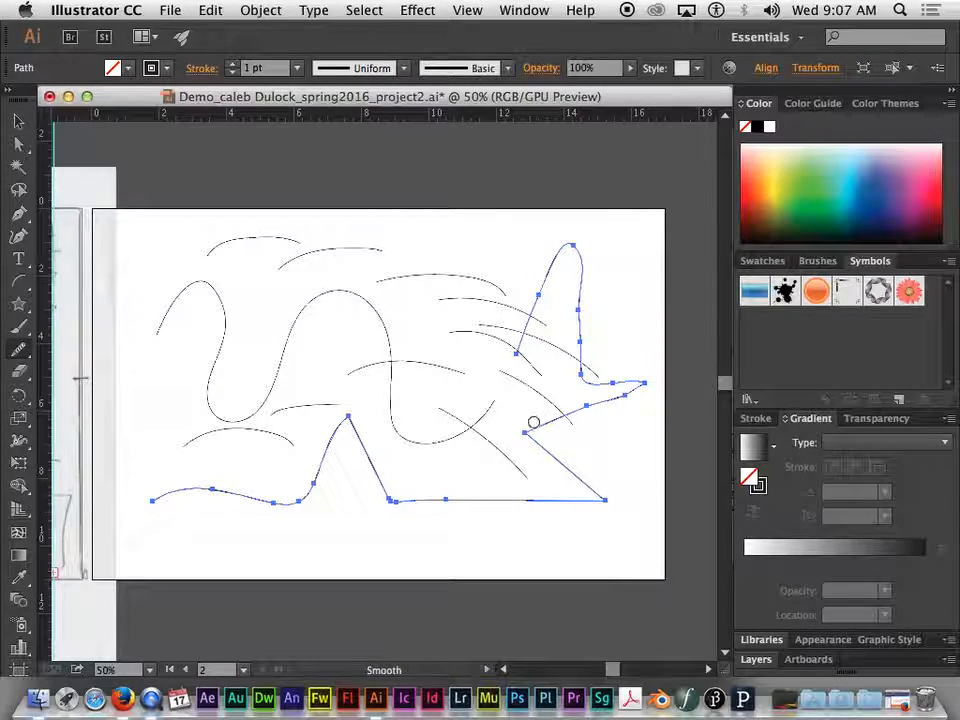
pyautogui.moveTo(521, 430); pyautogui.dragTo(557, 434)
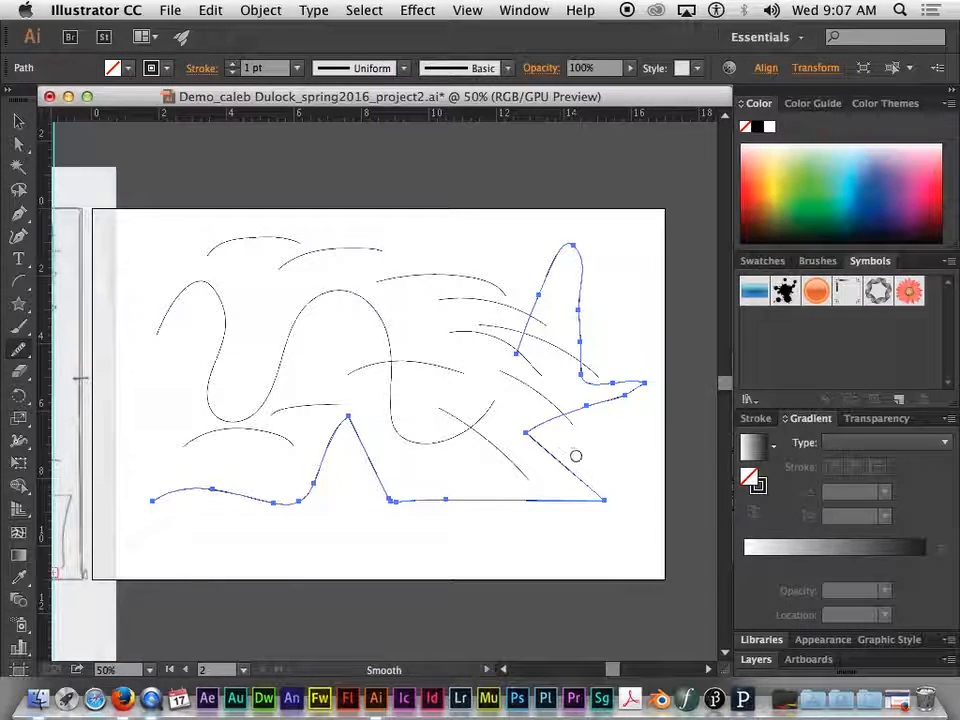
pyautogui.moveTo(560, 438)
pyautogui.mouseDown()
pyautogui.moveTo(489, 493)
pyautogui.moveTo(567, 490)
pyautogui.moveTo(620, 511)
pyautogui.moveTo(572, 492)
pyautogui.mouseUp()
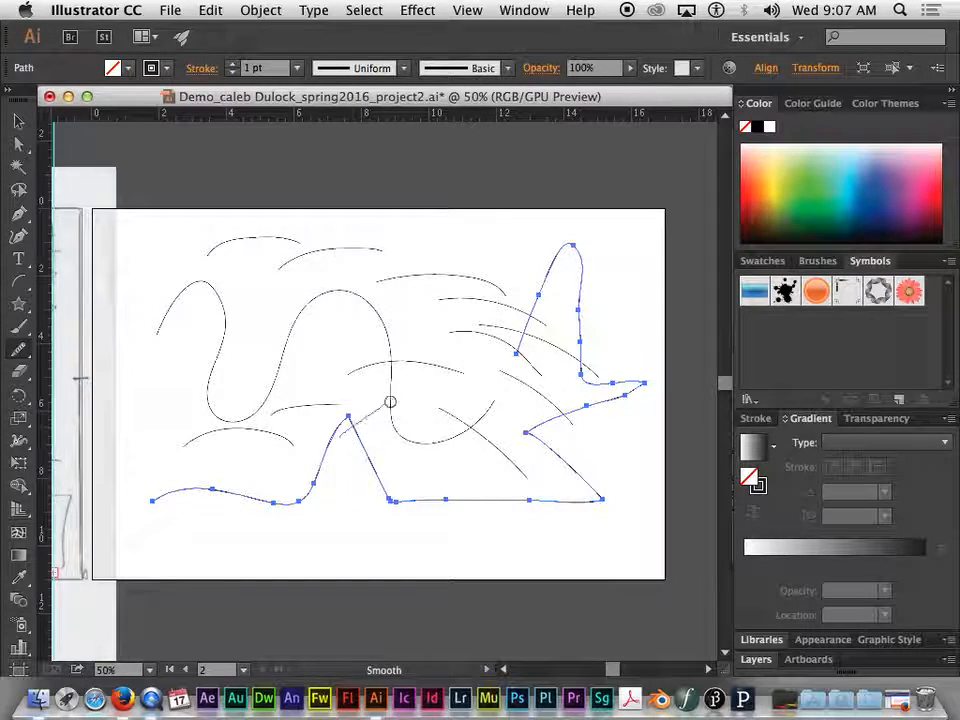
# Erase several sections along the smoothed zigzag path with the Path Eraser tool, breaking it into short dashes
pyautogui.click(17, 120)
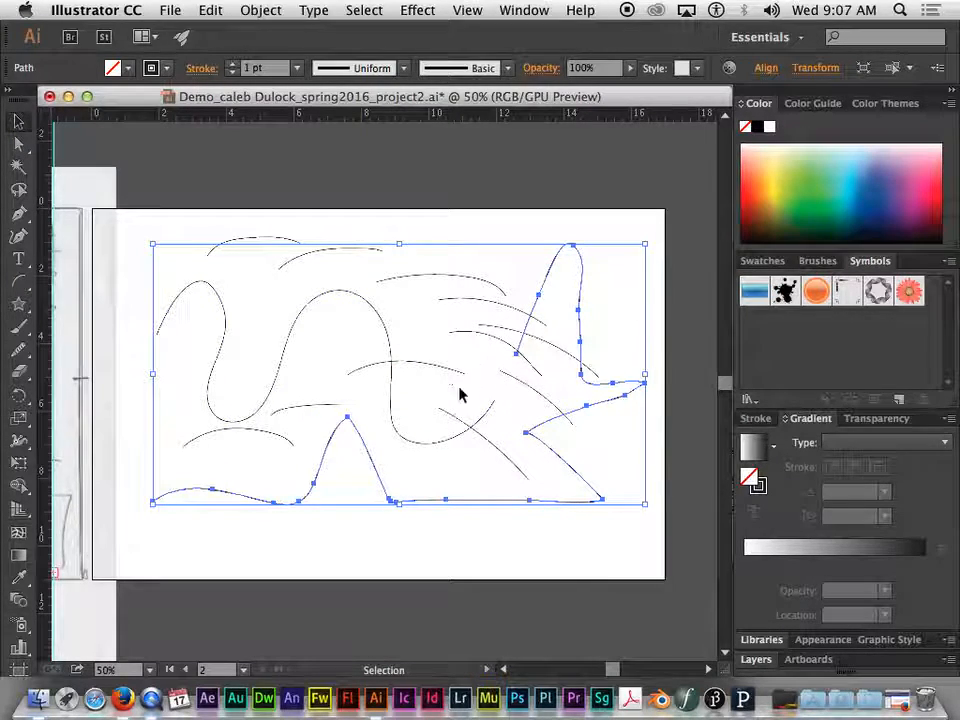
pyautogui.click(18, 352)
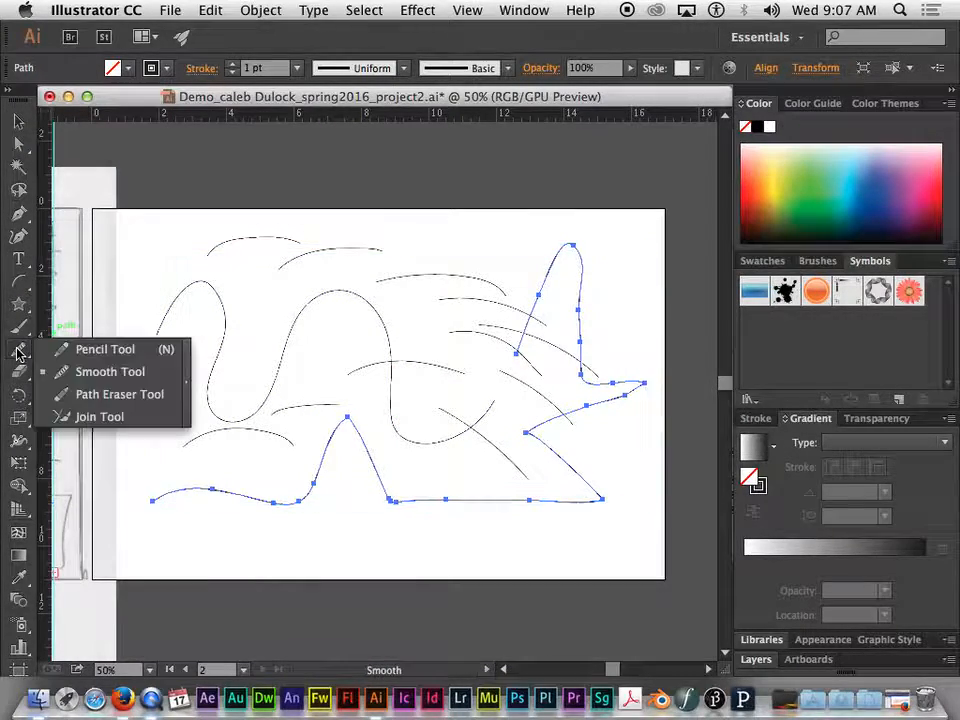
pyautogui.click(93, 398)
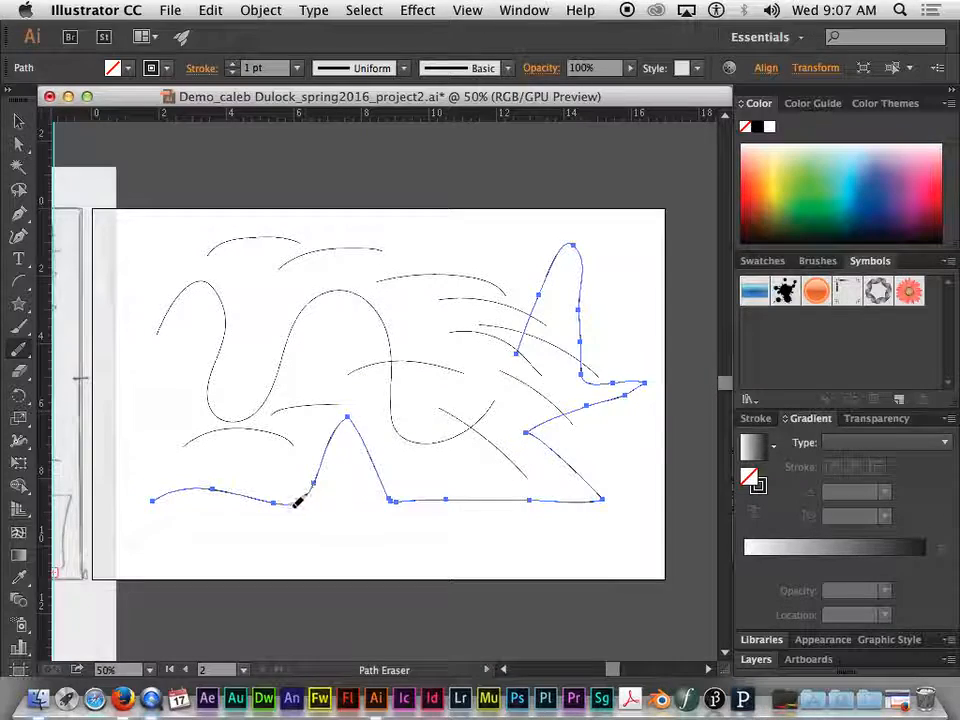
pyautogui.moveTo(172, 499)
pyautogui.mouseDown()
pyautogui.moveTo(209, 499)
pyautogui.moveTo(194, 489)
pyautogui.moveTo(270, 502)
pyautogui.mouseUp()
pyautogui.moveTo(320, 462)
pyautogui.mouseDown()
pyautogui.moveTo(354, 423)
pyautogui.moveTo(409, 496)
pyautogui.moveTo(598, 495)
pyautogui.moveTo(546, 432)
pyautogui.moveTo(549, 416)
pyautogui.moveTo(640, 386)
pyautogui.moveTo(596, 377)
pyautogui.moveTo(583, 332)
pyautogui.moveTo(585, 268)
pyautogui.moveTo(559, 262)
pyautogui.moveTo(534, 321)
pyautogui.moveTo(552, 424)
pyautogui.mouseUp()
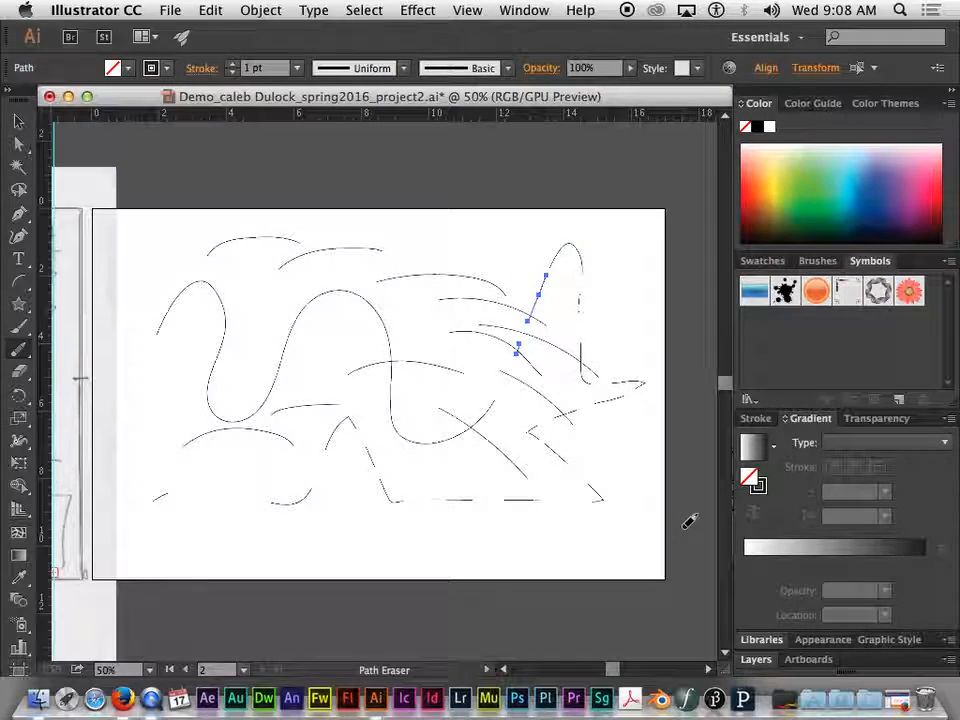
# Zoom in on the broken zigzag segments and examine the gaps between them
pyautogui.press('super+equal')
pyautogui.moveTo(568, 454); pyautogui.dragTo(541, 358)
pyautogui.press('super+equal')
pyautogui.press('super+equal')
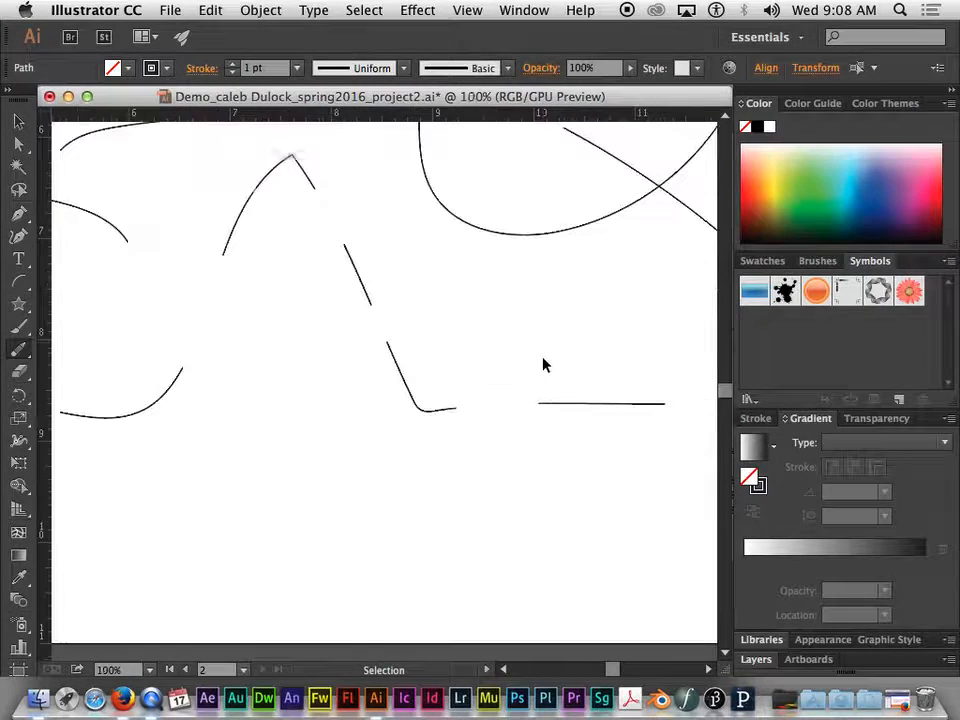
pyautogui.press('super+equal')
pyautogui.press('super+minus')
pyautogui.press('super+minus')
pyautogui.press('super+minus')
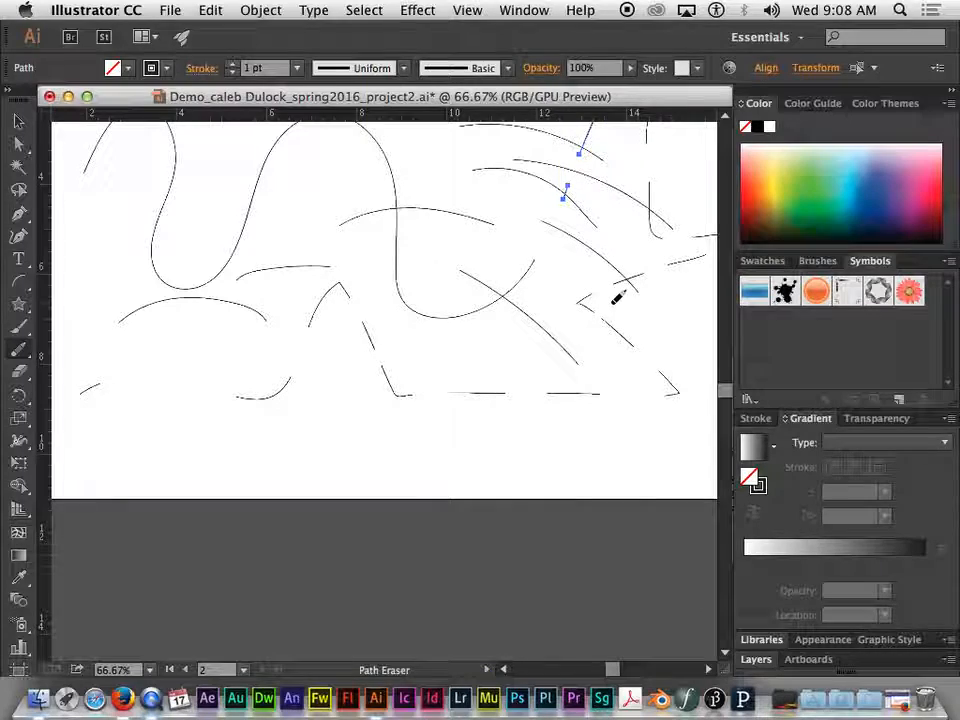
pyautogui.moveTo(619, 199)
pyautogui.mouseDown()
pyautogui.moveTo(516, 257)
pyautogui.moveTo(592, 297)
pyautogui.mouseUp()
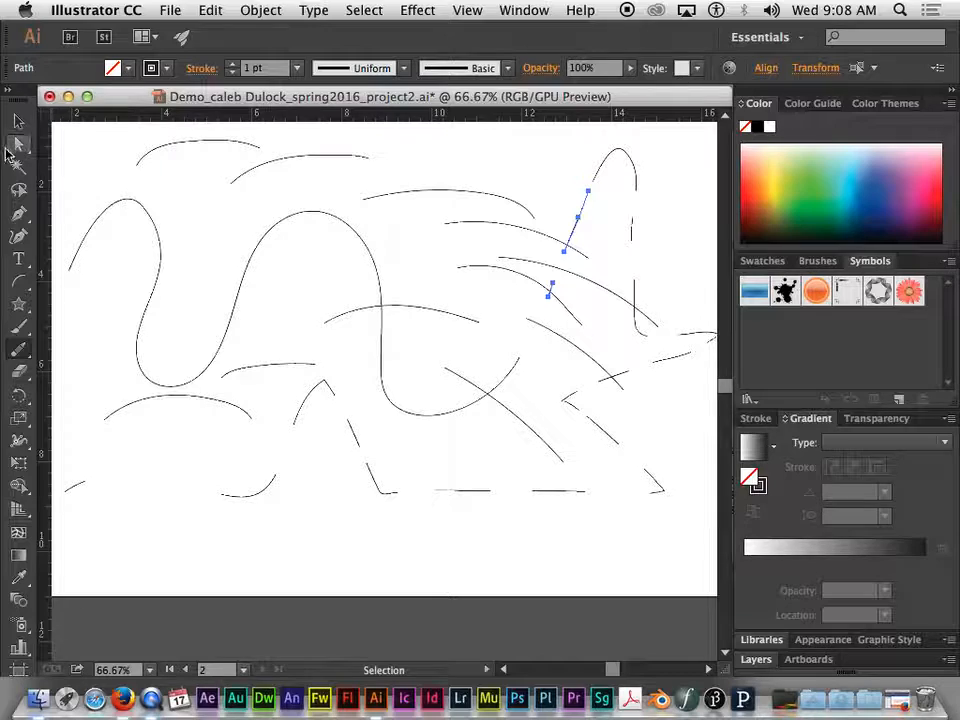
# Try to erase parts of the unselected wavy line with the Eraser tool
pyautogui.click(18, 122)
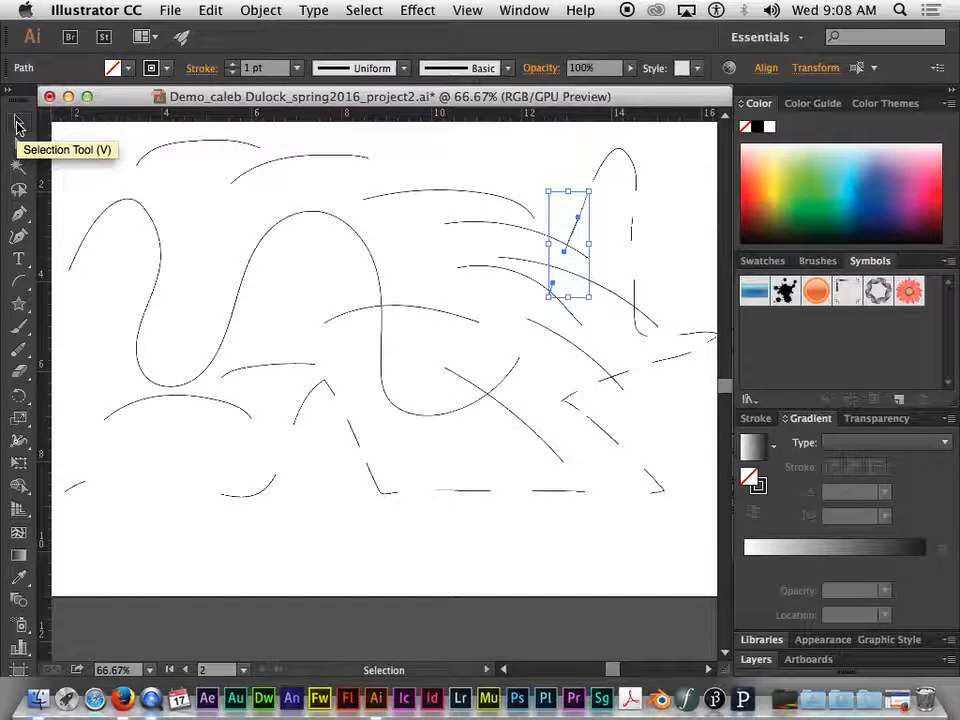
pyautogui.click(18, 372)
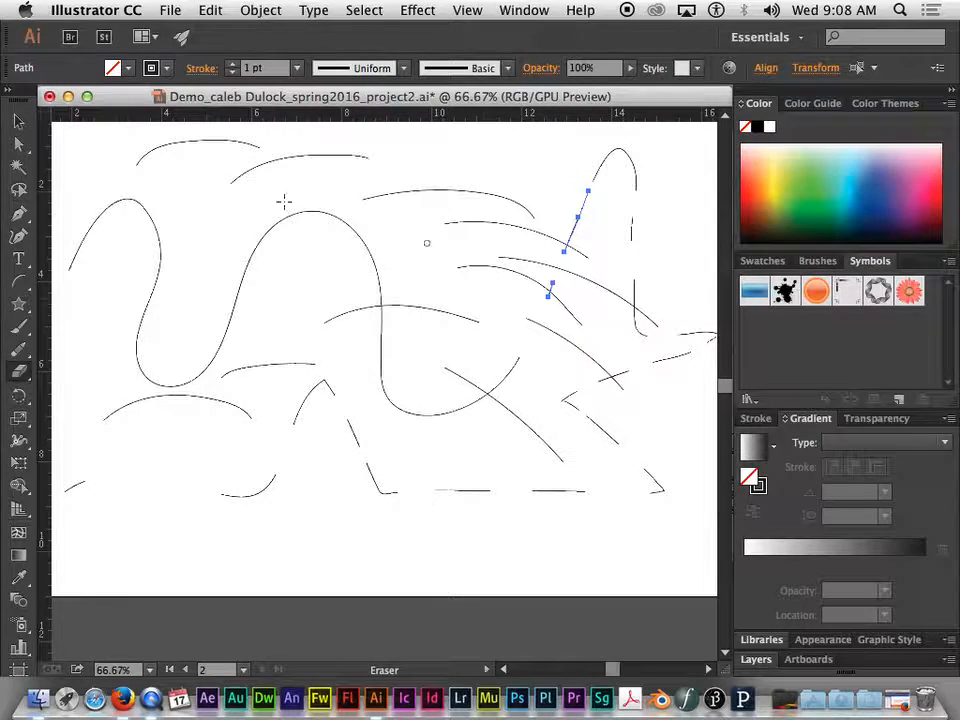
pyautogui.moveTo(309, 212)
pyautogui.mouseDown()
pyautogui.moveTo(364, 223)
pyautogui.moveTo(305, 254)
pyautogui.mouseUp()
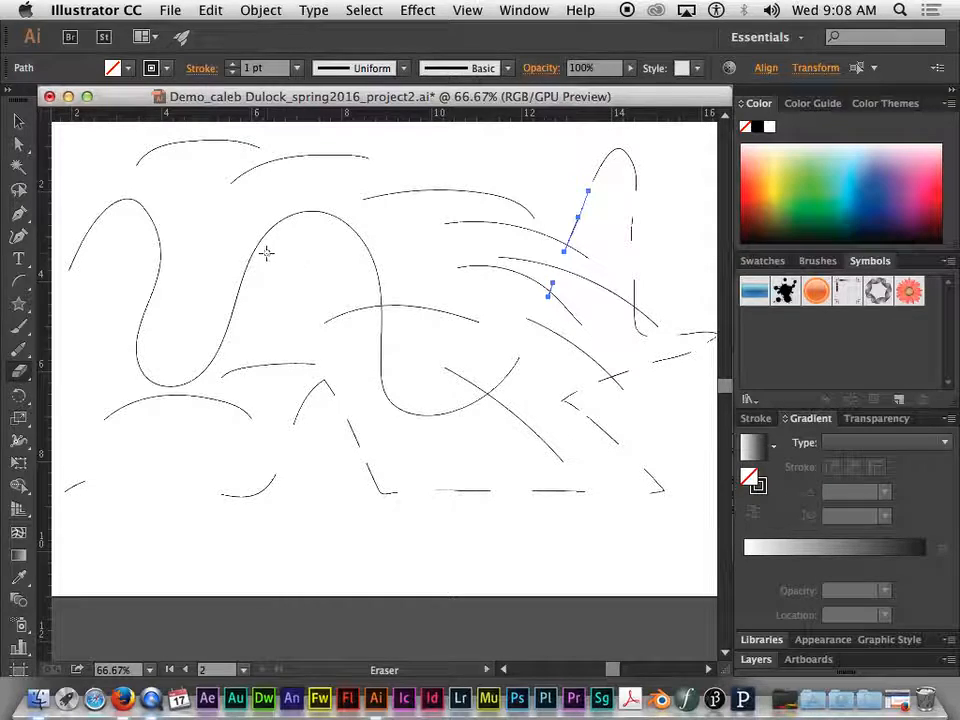
pyautogui.moveTo(260, 347)
pyautogui.mouseDown()
pyautogui.moveTo(265, 240)
pyautogui.moveTo(220, 382)
pyautogui.moveTo(250, 283)
pyautogui.mouseUp()
pyautogui.moveTo(57, 341); pyautogui.dragTo(91, 194)
# Select the wavy line and erase several sections of it with the Eraser tool
pyautogui.click(15, 121)
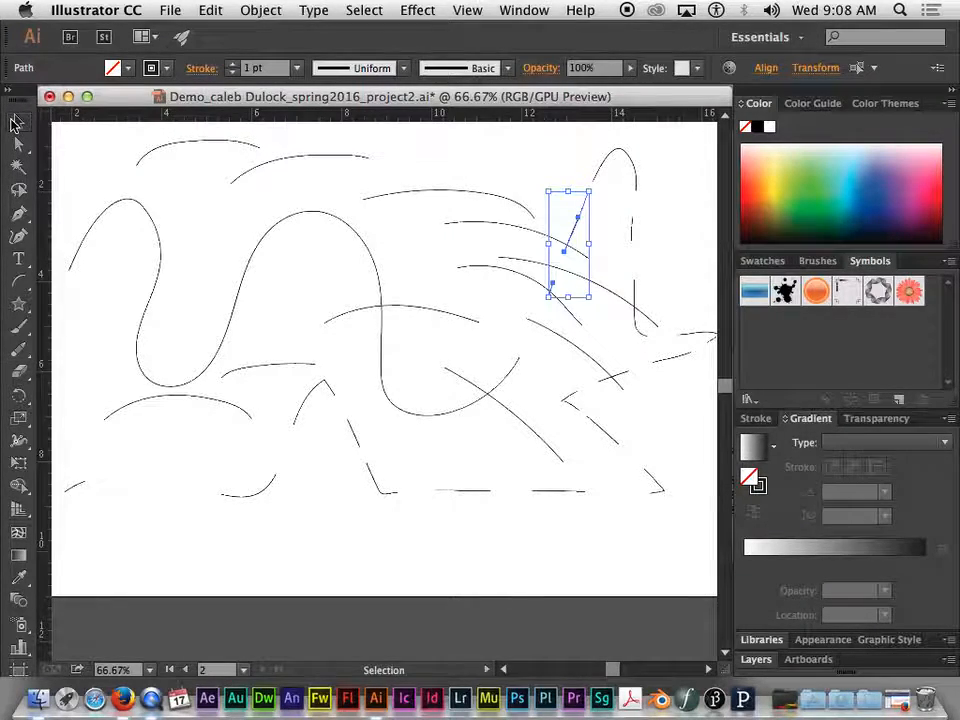
pyautogui.click(251, 259)
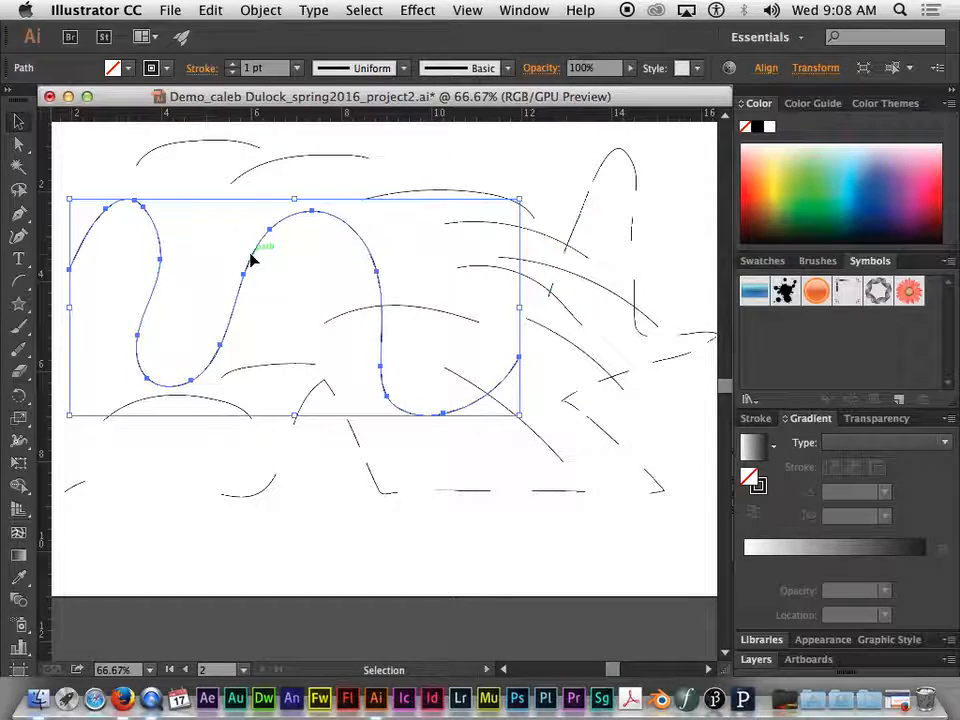
pyautogui.click(18, 370)
pyautogui.moveTo(162, 285)
pyautogui.mouseDown()
pyautogui.moveTo(138, 374)
pyautogui.moveTo(162, 363)
pyautogui.moveTo(185, 397)
pyautogui.moveTo(202, 352)
pyautogui.moveTo(245, 355)
pyautogui.mouseUp()
pyautogui.press('super+z')
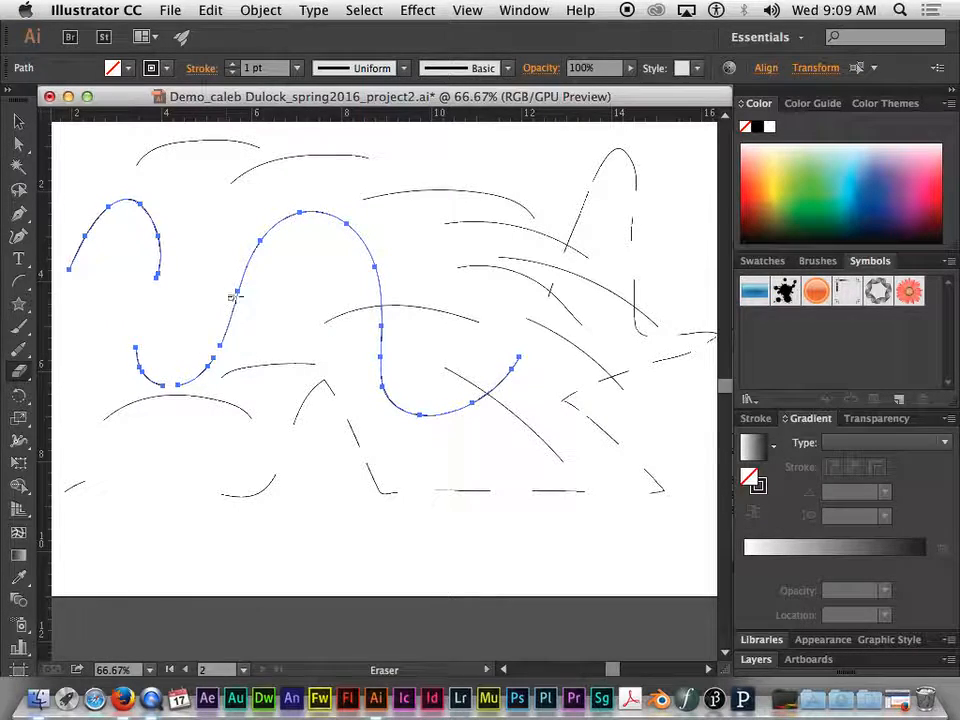
pyautogui.moveTo(290, 220)
pyautogui.mouseDown()
pyautogui.moveTo(300, 204)
pyautogui.moveTo(340, 230)
pyautogui.mouseUp()
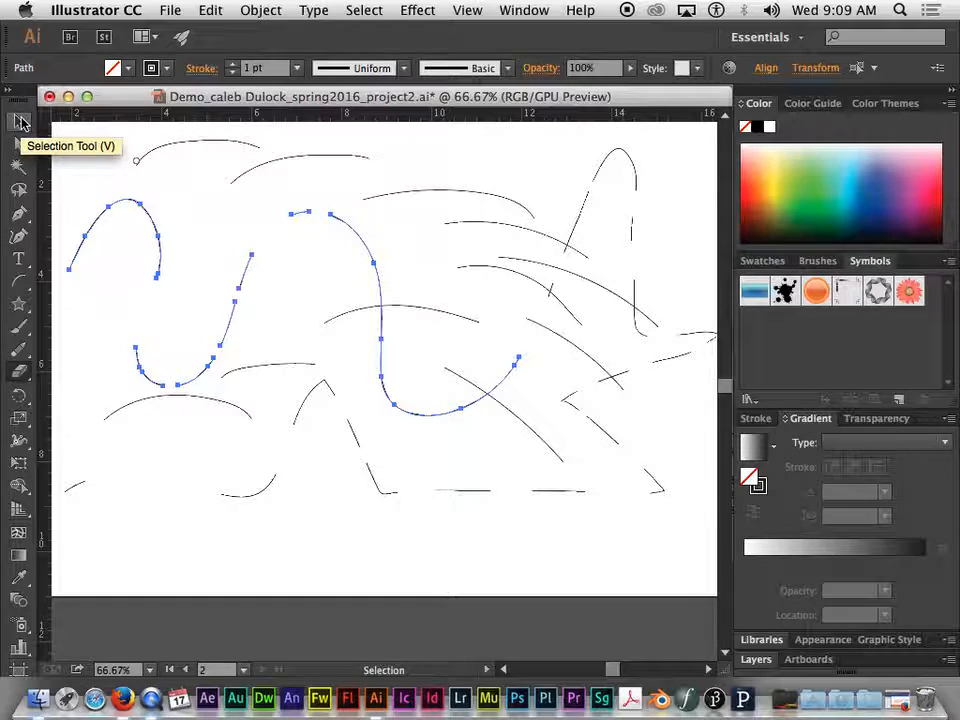
# Draw a large five-pointed star over the start of the wavy line and fill it with green
pyautogui.click(20, 121)
pyautogui.click(19, 303)
pyautogui.moveTo(216, 263); pyautogui.dragTo(291, 342)
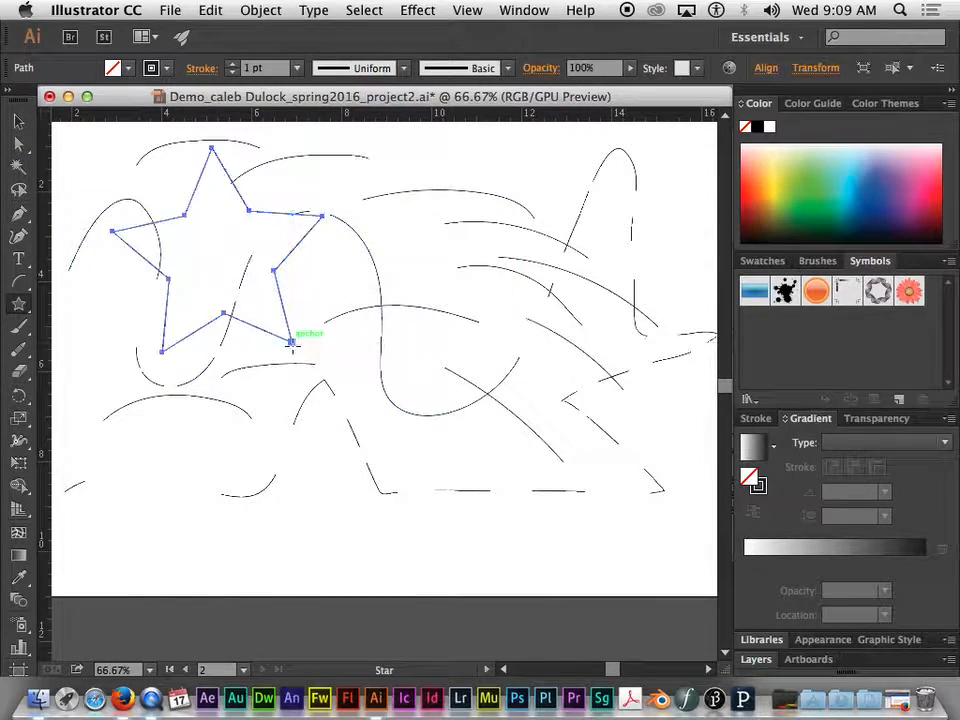
pyautogui.click(128, 70)
pyautogui.click(95, 107)
pyautogui.click(75, 70)
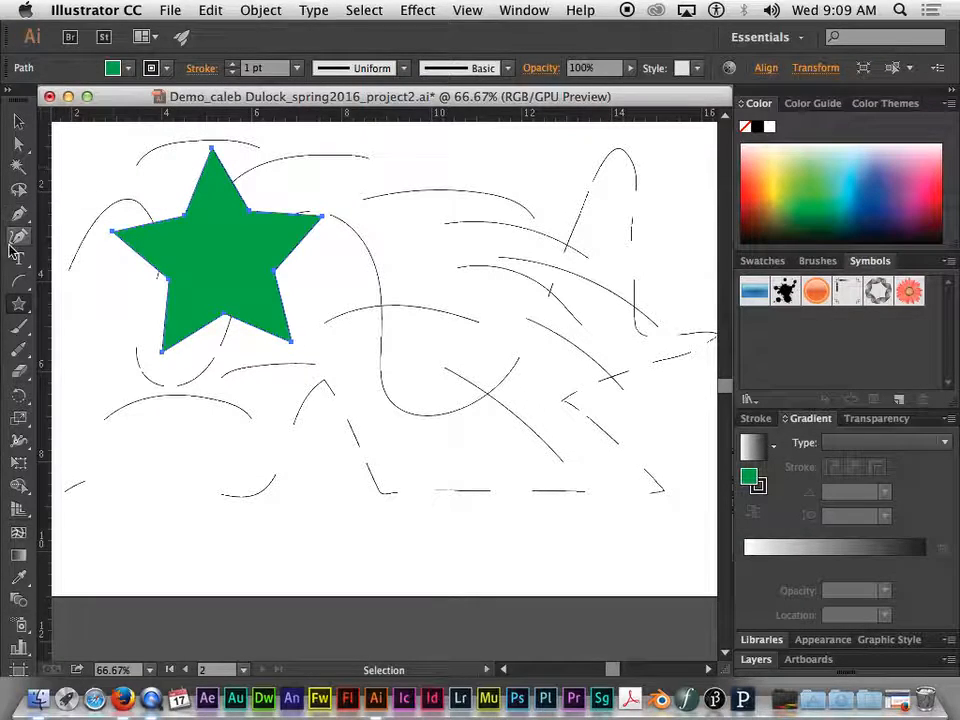
# Cut several curved strips through the green star's points and body with the Eraser tool
pyautogui.click(21, 374)
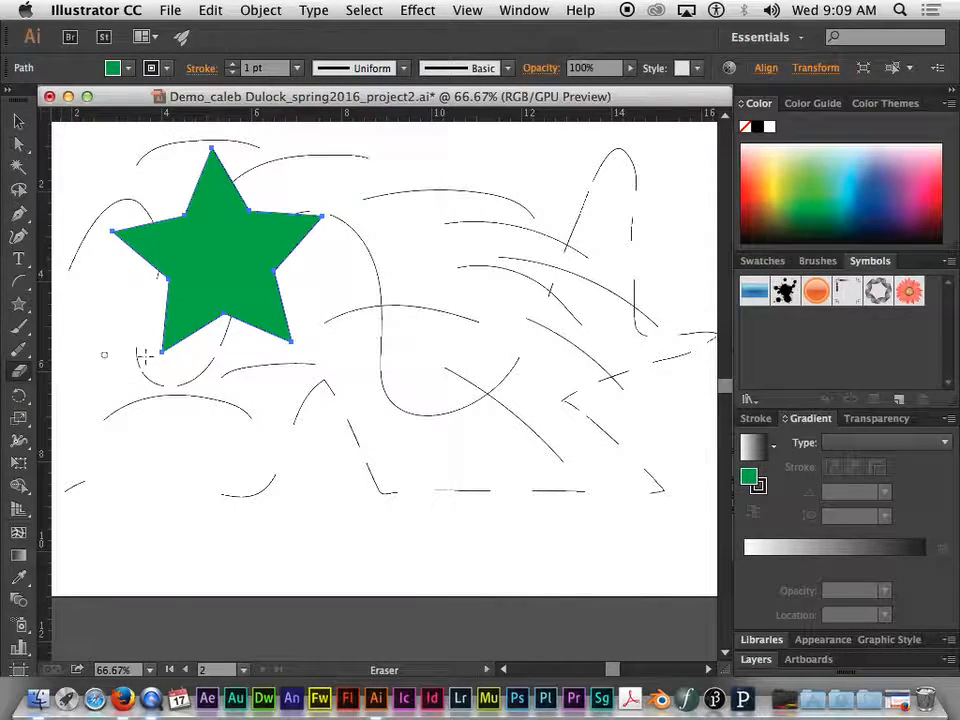
pyautogui.moveTo(202, 333); pyautogui.dragTo(135, 230)
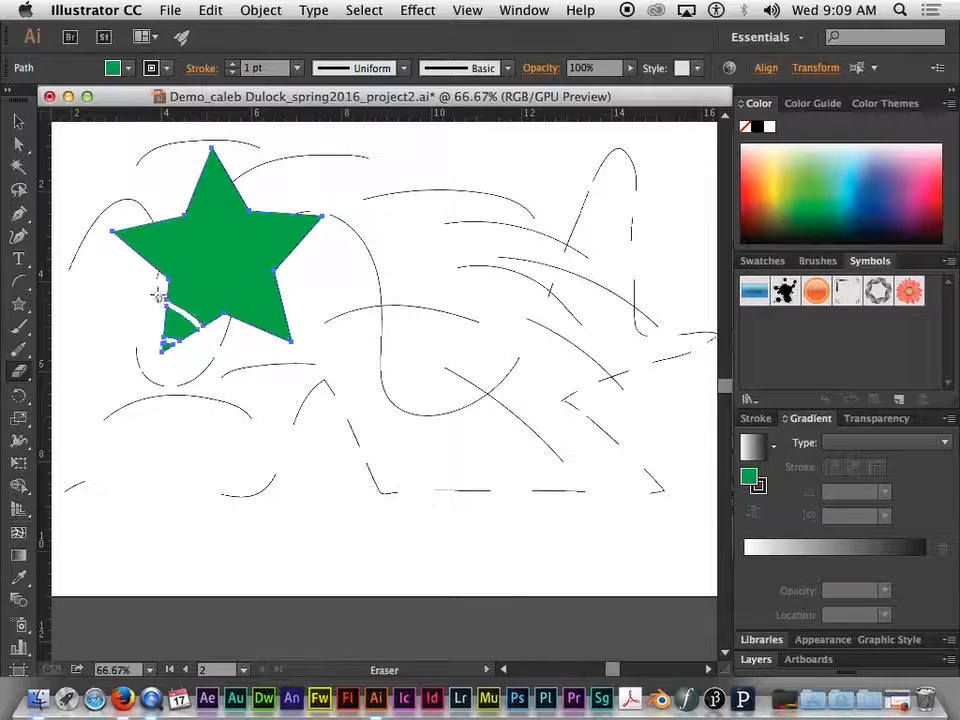
pyautogui.moveTo(282, 267)
pyautogui.mouseDown()
pyautogui.moveTo(246, 235)
pyautogui.moveTo(213, 232)
pyautogui.mouseUp()
pyautogui.moveTo(290, 306)
pyautogui.mouseDown()
pyautogui.moveTo(247, 305)
pyautogui.moveTo(194, 274)
pyautogui.mouseUp()
pyautogui.moveTo(227, 330); pyautogui.dragTo(218, 233)
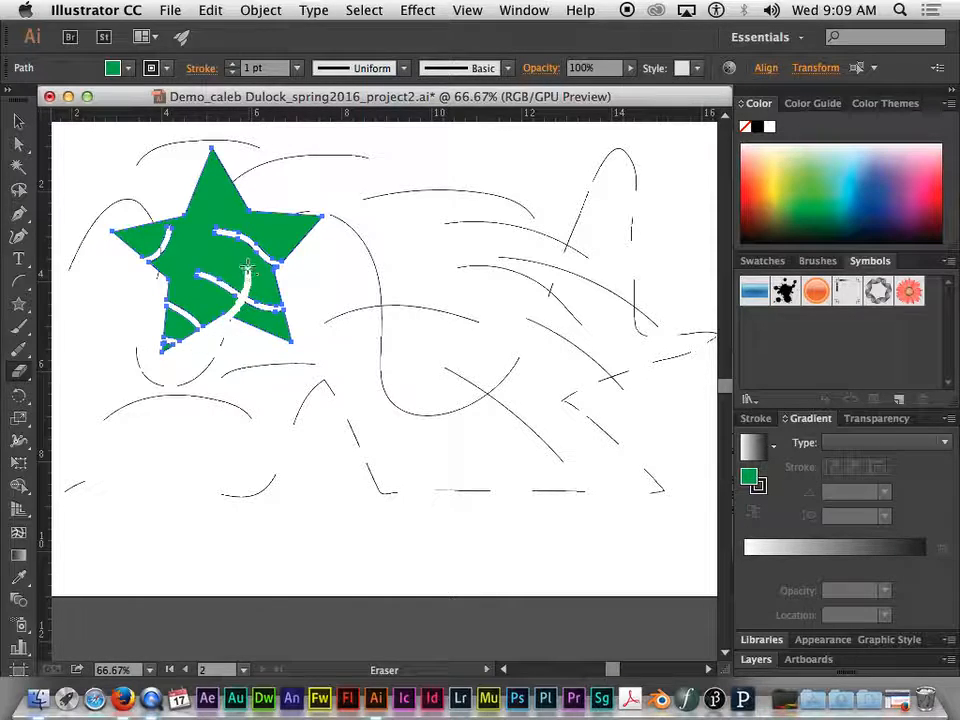
pyautogui.moveTo(249, 179)
pyautogui.mouseDown()
pyautogui.moveTo(203, 198)
pyautogui.moveTo(197, 236)
pyautogui.moveTo(220, 277)
pyautogui.mouseUp()
# Move the whole cut star toward the middle of the artboard and pull the two severed pieces of its lower-left point away from the body
pyautogui.click(18, 121)
pyautogui.moveTo(255, 226); pyautogui.dragTo(375, 290)
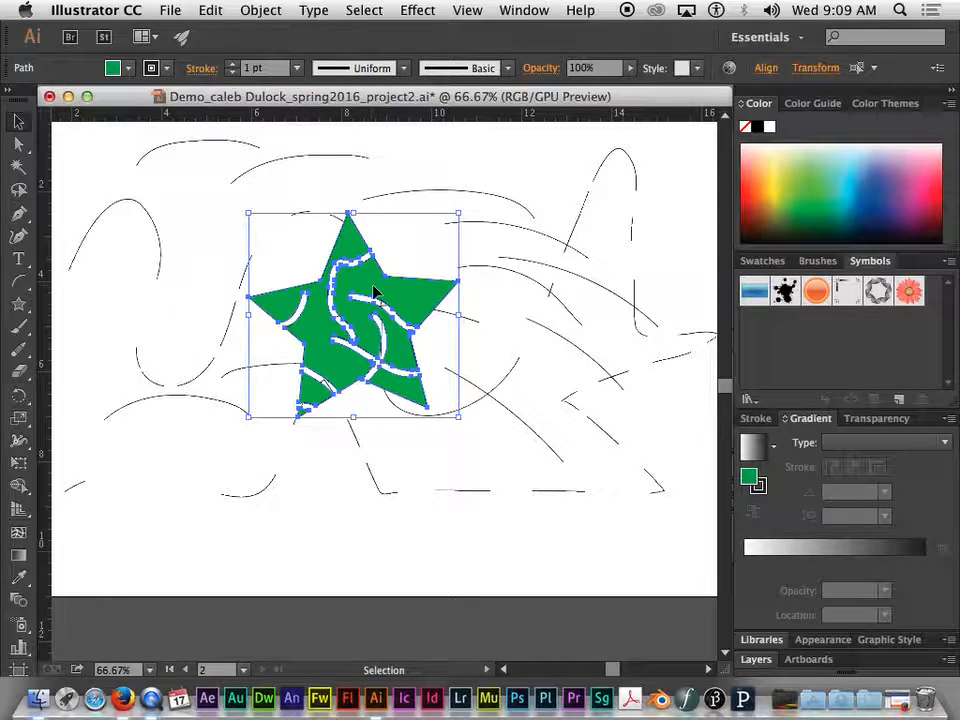
pyautogui.click(375, 420)
pyautogui.click(321, 392)
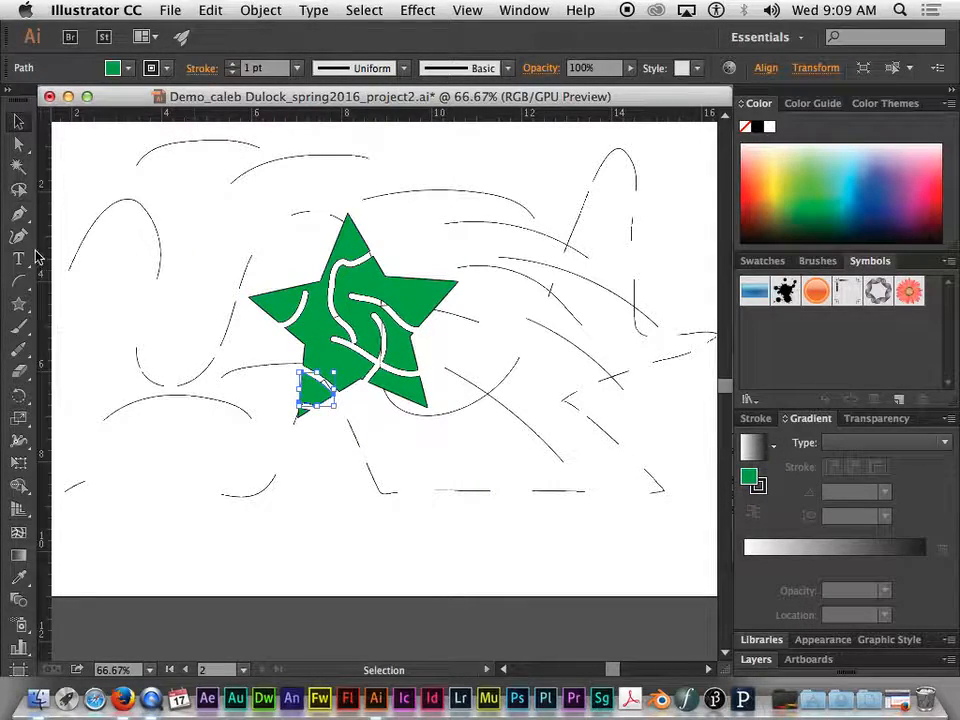
pyautogui.moveTo(311, 386); pyautogui.dragTo(270, 378)
pyautogui.click(303, 414)
pyautogui.moveTo(302, 415); pyautogui.dragTo(308, 442)
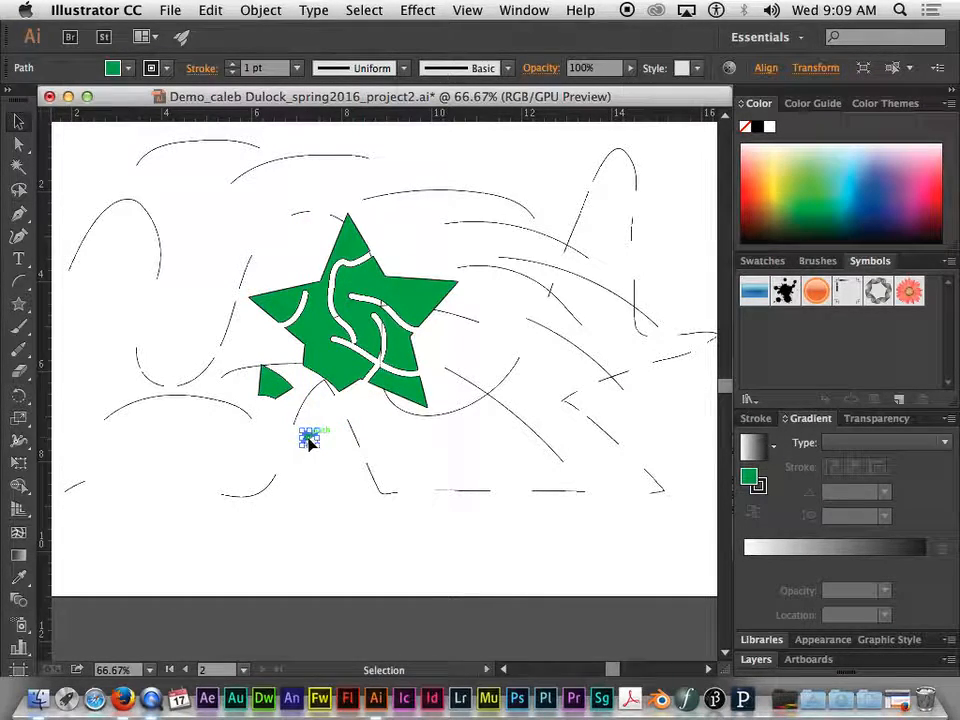
pyautogui.moveTo(272, 382); pyautogui.dragTo(303, 413)
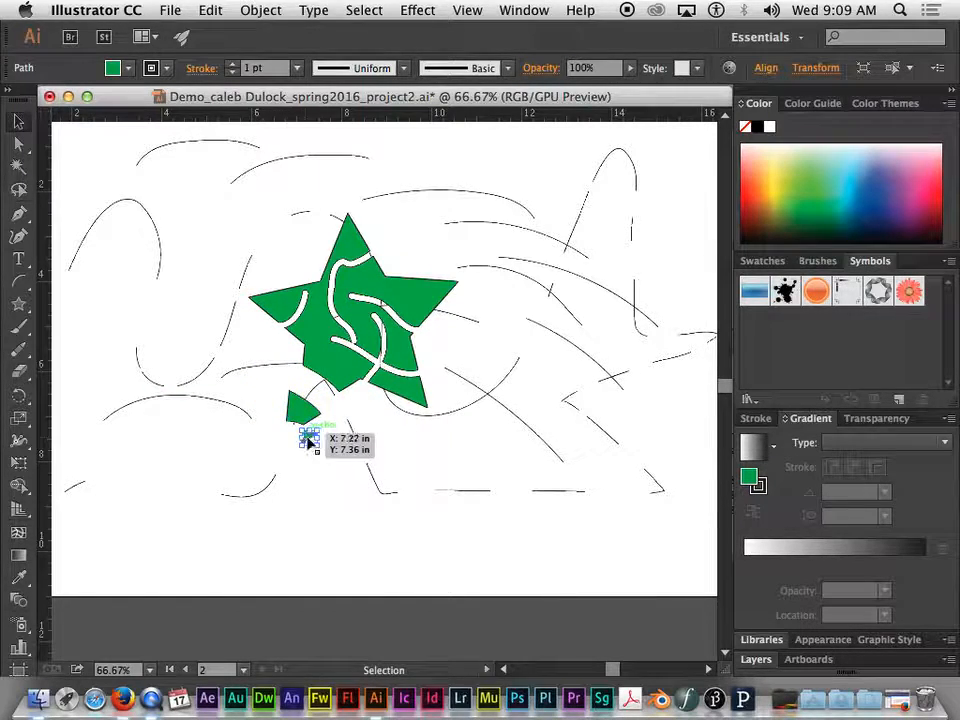
pyautogui.doubleClick(307, 438)
pyautogui.click(61, 135)
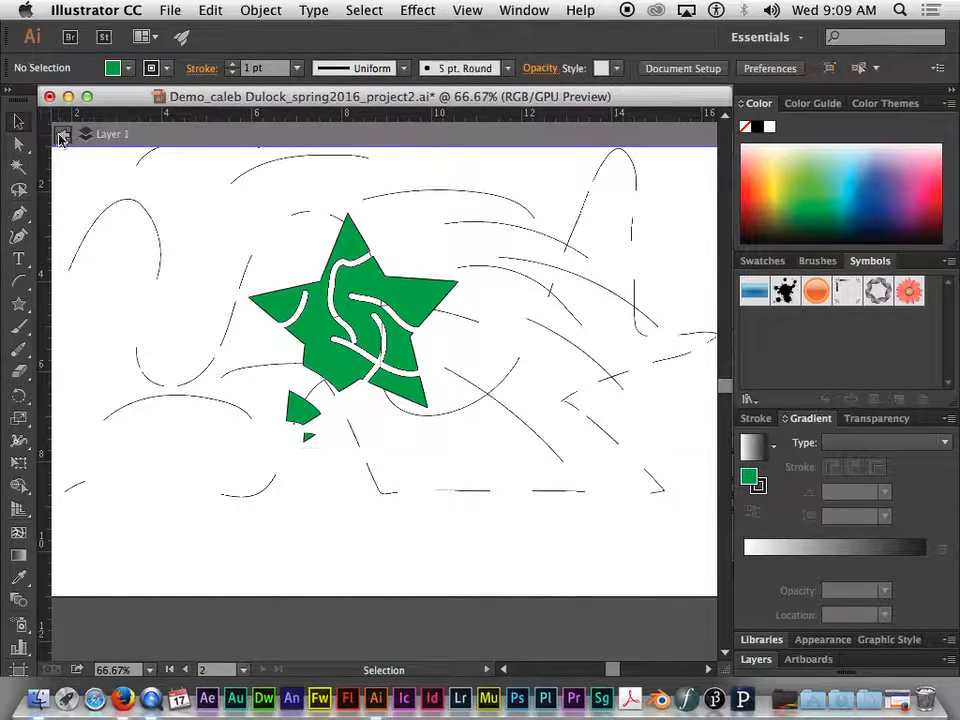
# Pull the small severed tip of the green star's lower-left point farther away and deselect it
pyautogui.click(311, 441)
pyautogui.moveTo(311, 441); pyautogui.dragTo(276, 447)
pyautogui.click(553, 452)
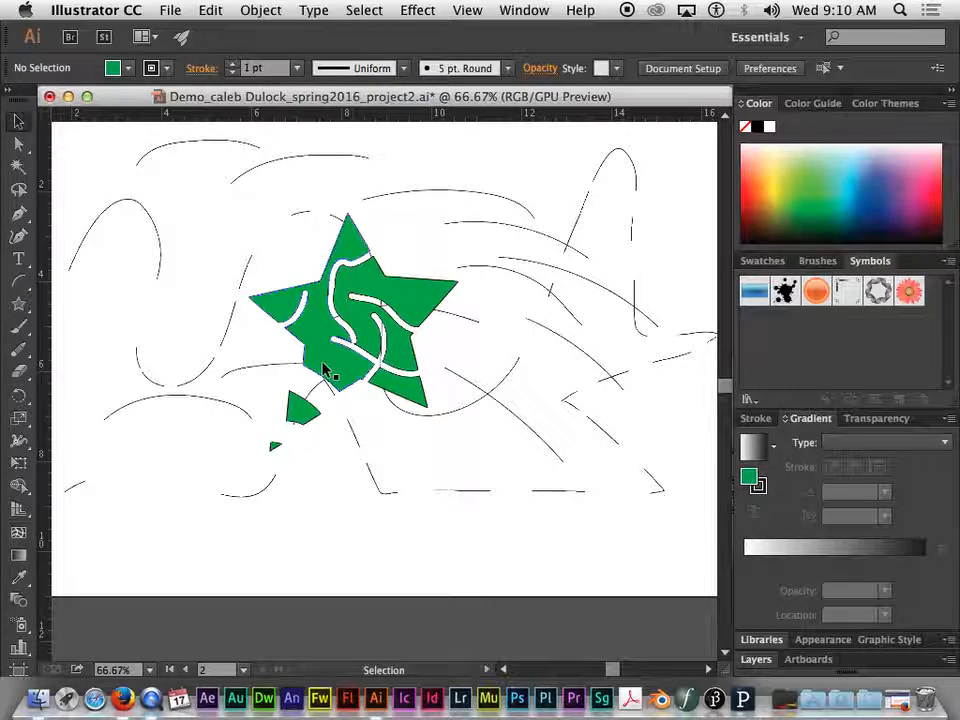
# Paint a thick wavy black stroke below the green star with the Blob Brush tool and select the resulting shape
pyautogui.click(17, 330)
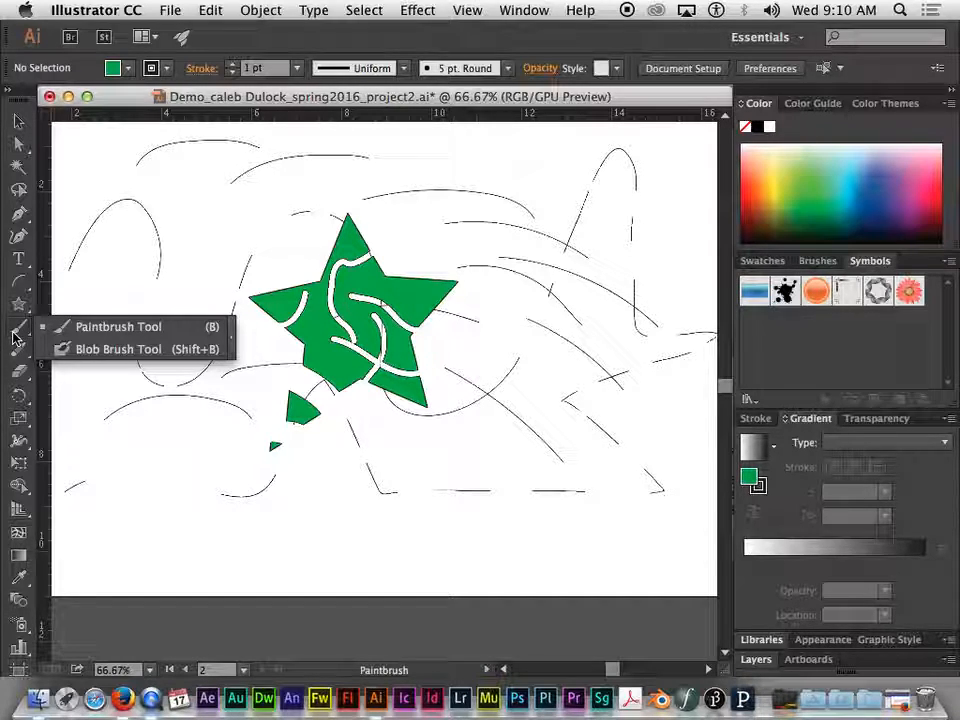
pyautogui.click(80, 350)
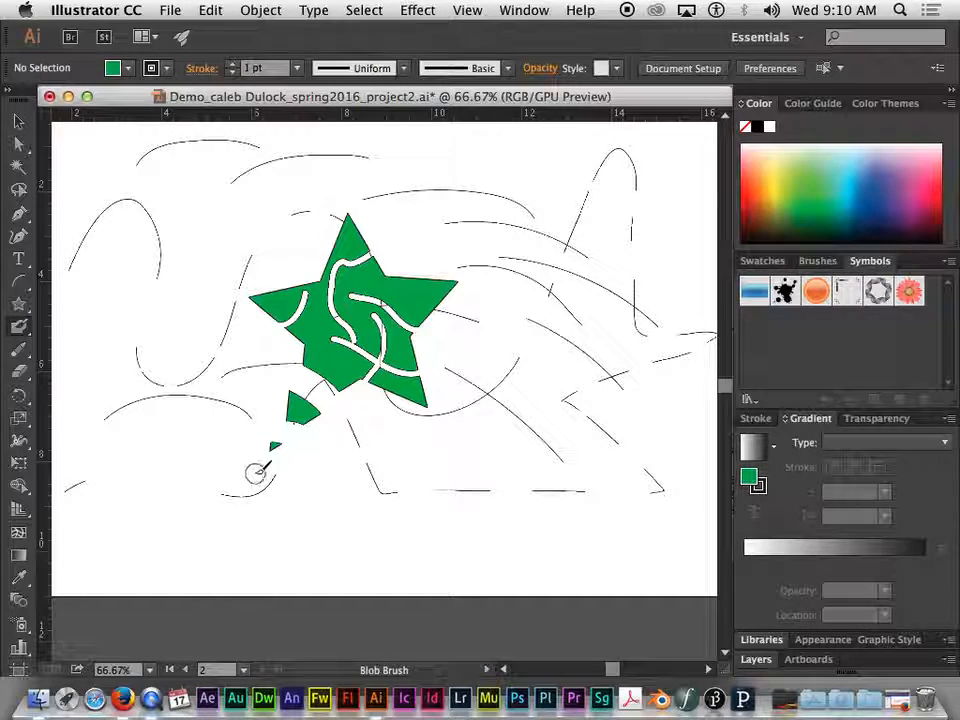
pyautogui.click(22, 328)
pyautogui.moveTo(161, 428)
pyautogui.mouseDown()
pyautogui.moveTo(159, 458)
pyautogui.moveTo(176, 495)
pyautogui.moveTo(203, 503)
pyautogui.moveTo(305, 477)
pyautogui.mouseUp()
pyautogui.moveTo(352, 518)
pyautogui.mouseDown()
pyautogui.moveTo(398, 538)
pyautogui.moveTo(466, 535)
pyautogui.mouseUp()
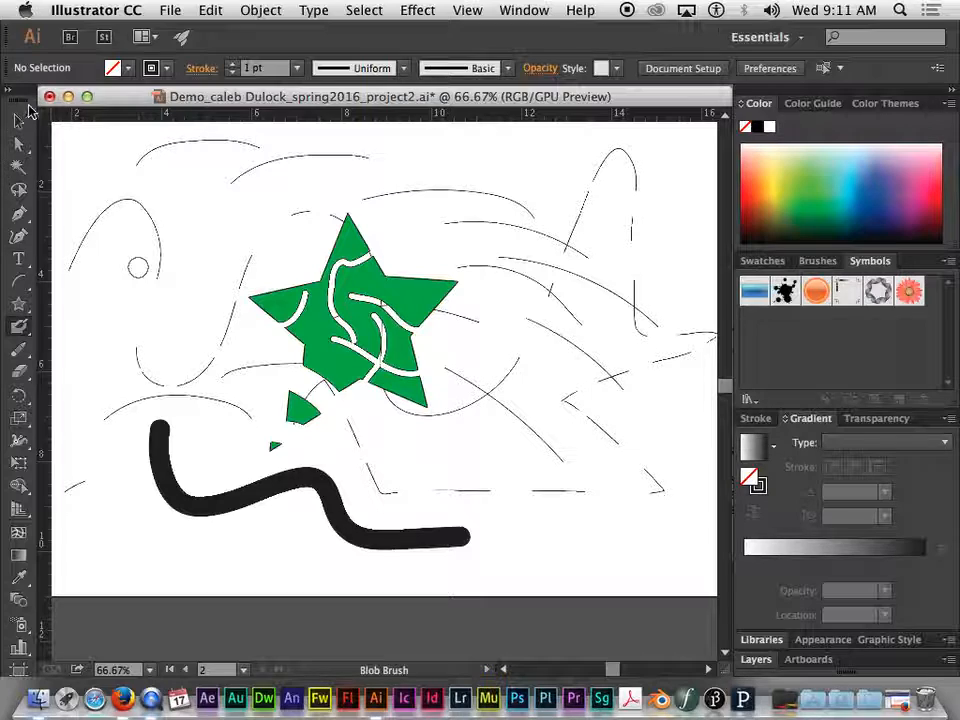
pyautogui.click(22, 122)
pyautogui.click(244, 506)
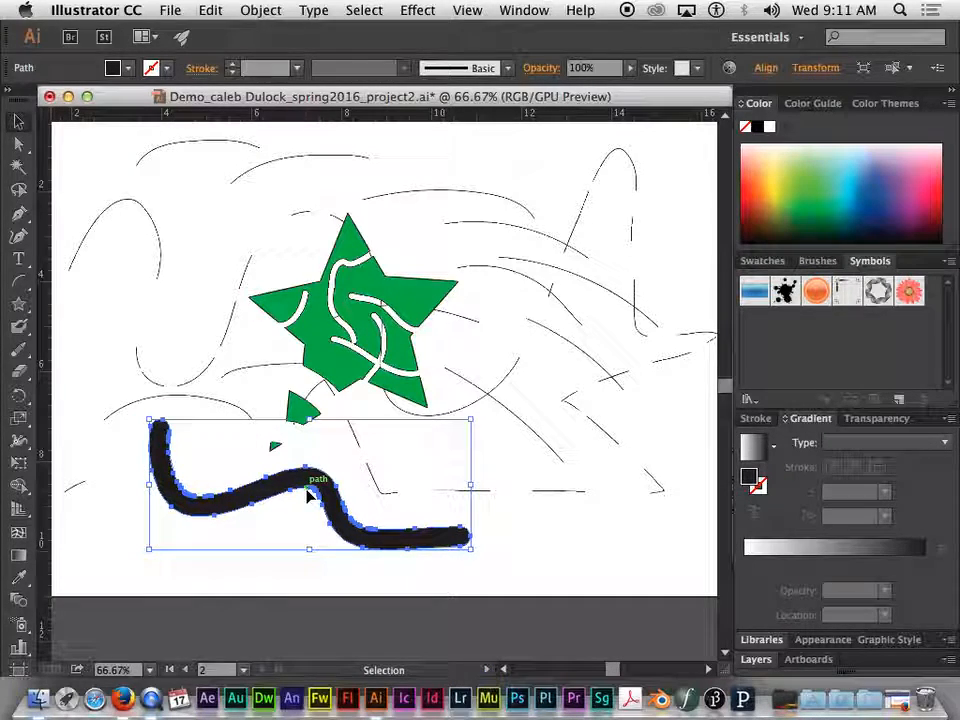
# Paint a second Blob Brush stroke crossing the wavy black one and select the merged shape
pyautogui.click(18, 326)
pyautogui.moveTo(422, 450); pyautogui.dragTo(205, 563)
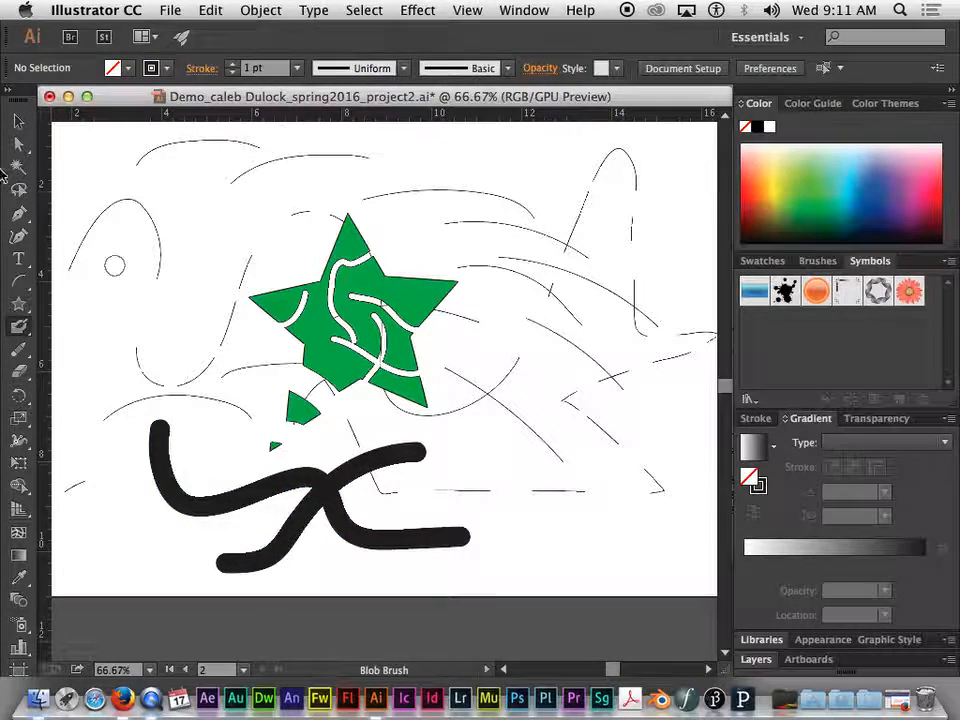
pyautogui.click(322, 490)
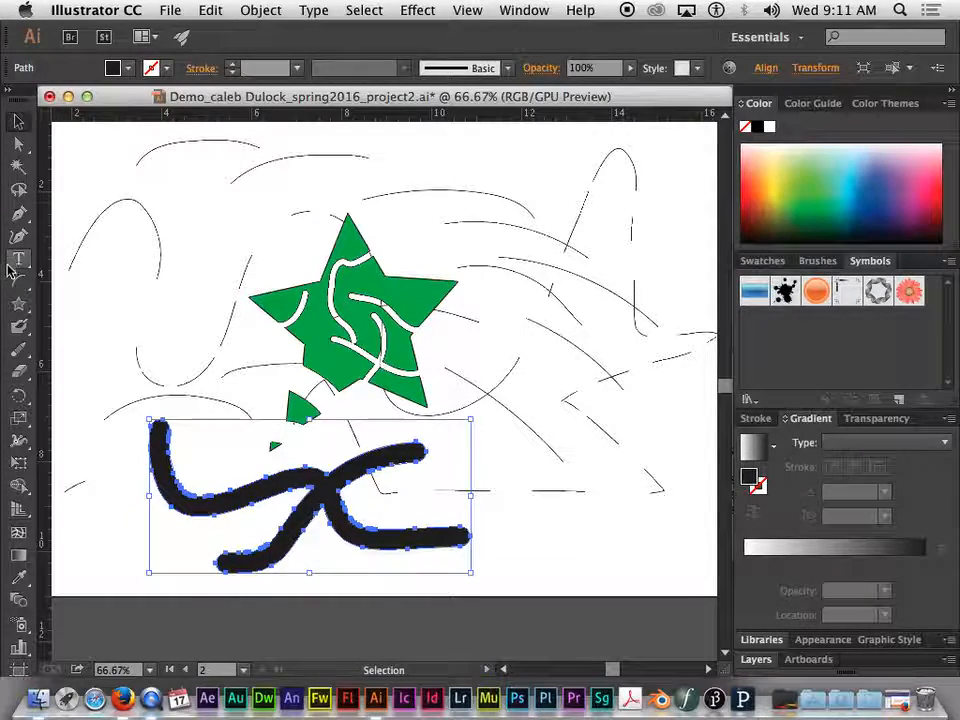
# Draw a black-filled five-pointed star without a stroke in the upper-left part of the artboard
pyautogui.click(19, 306)
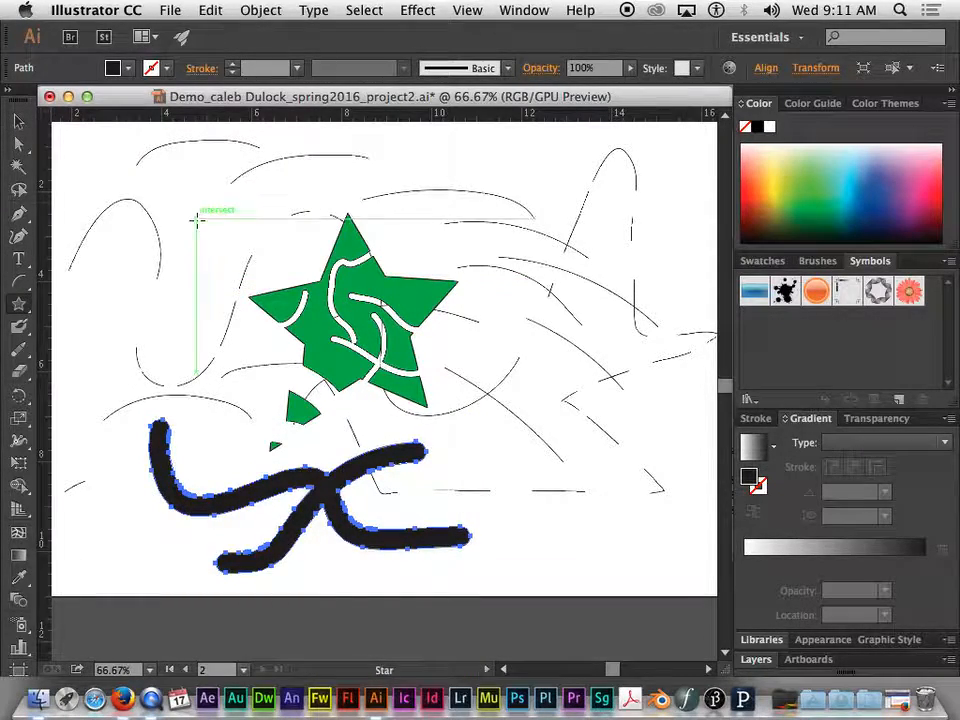
pyautogui.click(130, 68)
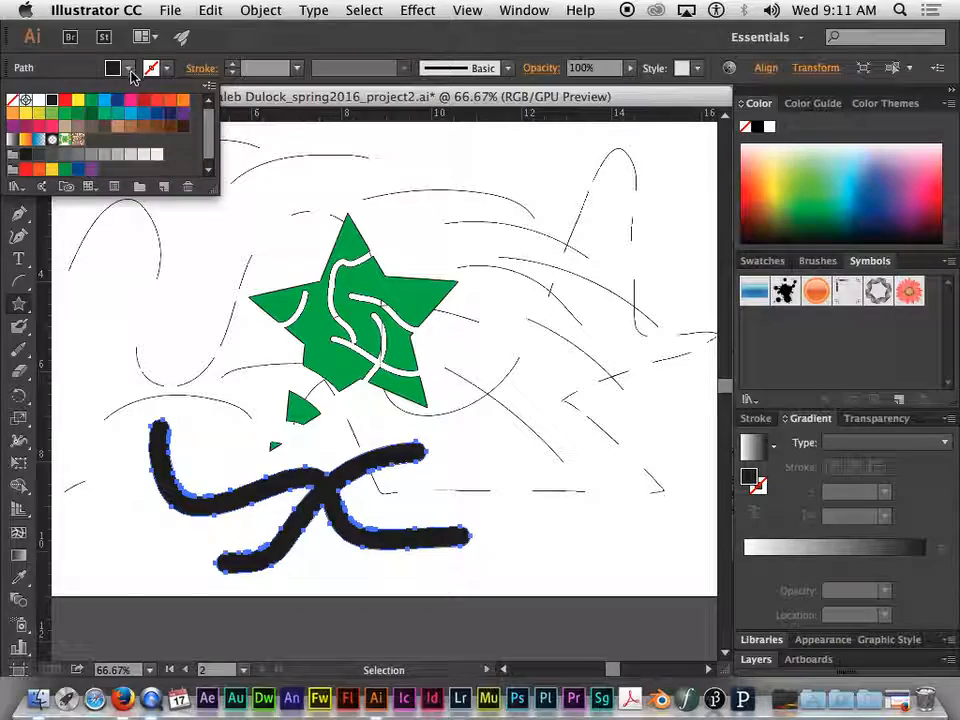
pyautogui.click(211, 312)
pyautogui.moveTo(142, 230); pyautogui.dragTo(158, 273)
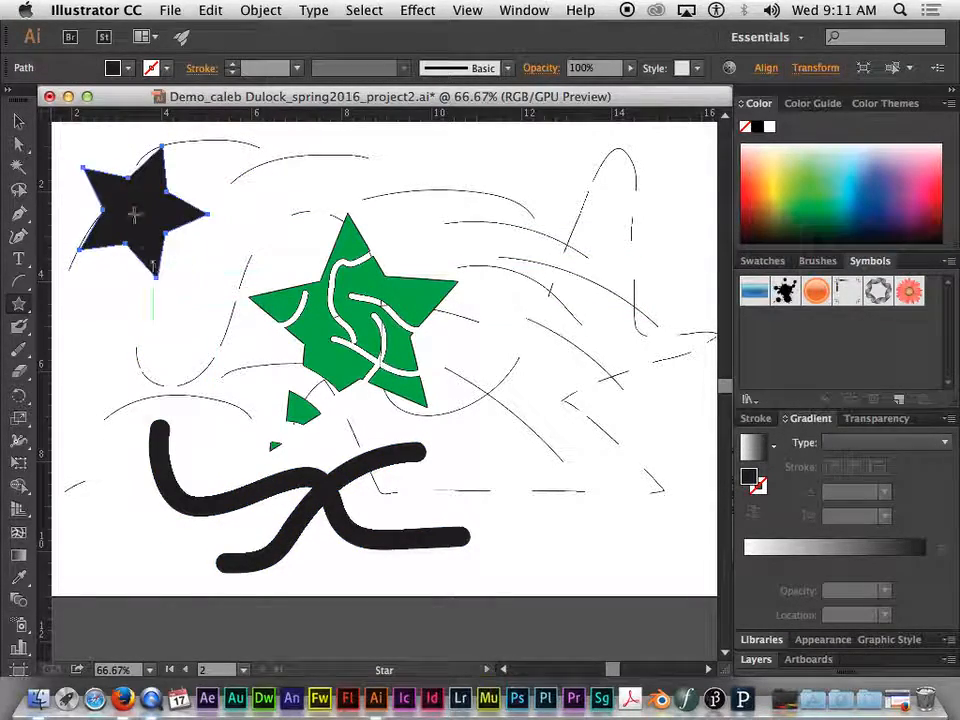
pyautogui.press('v')
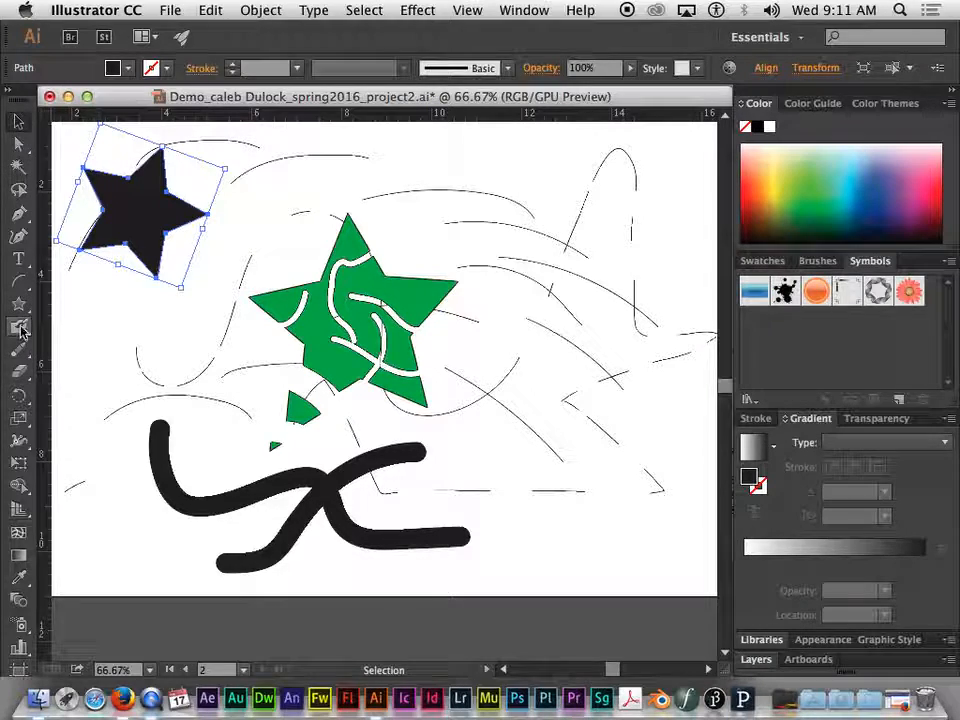
# Paint a curved Blob Brush stroke through the black star and move the merged shape slightly down and to the right
pyautogui.click(20, 329)
pyautogui.moveTo(96, 300)
pyautogui.mouseDown()
pyautogui.moveTo(120, 238)
pyautogui.moveTo(180, 188)
pyautogui.moveTo(260, 173)
pyautogui.mouseUp()
pyautogui.click(20, 121)
pyautogui.click(146, 204)
pyautogui.moveTo(162, 207); pyautogui.dragTo(211, 238)
pyautogui.click(217, 356)
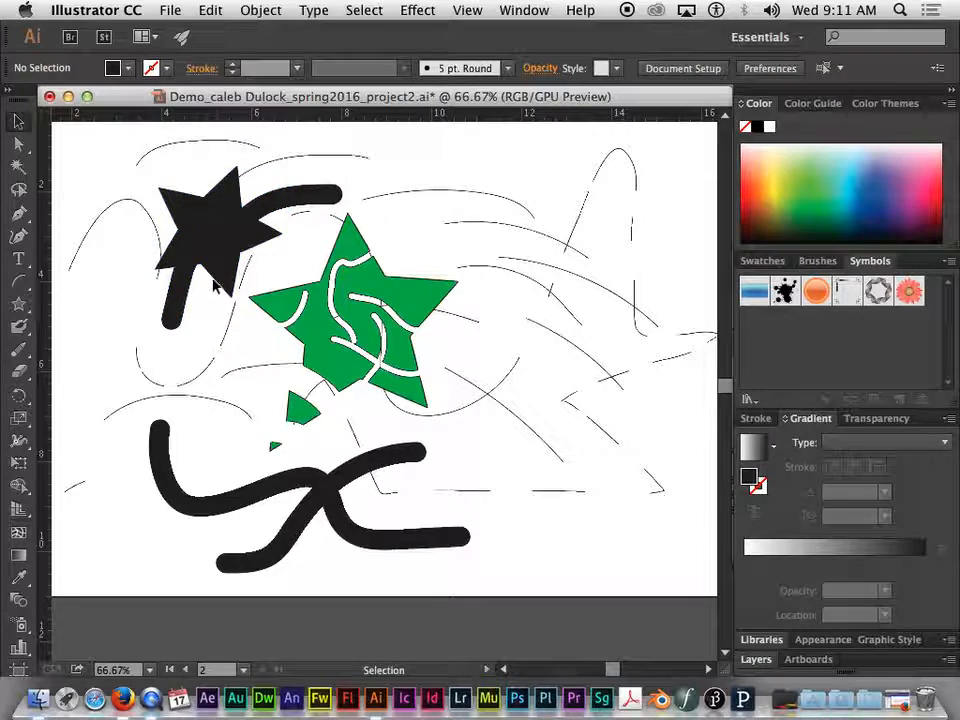
# Move the merged black star and stroke across the artboard to the right side of the green star
pyautogui.click(223, 251)
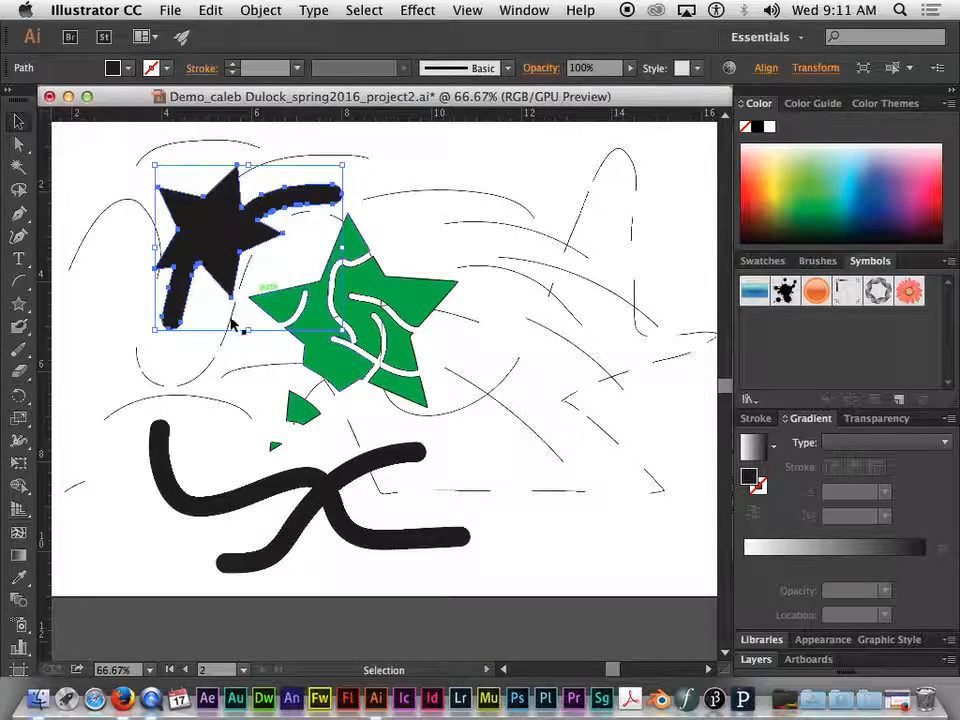
pyautogui.click(289, 484)
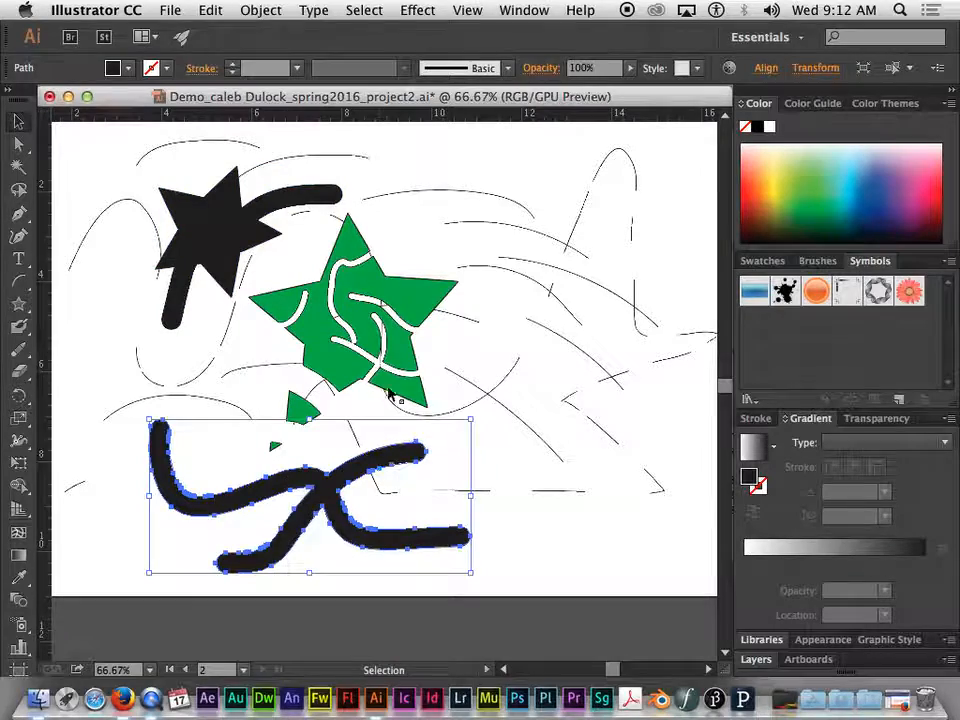
pyautogui.click(455, 332)
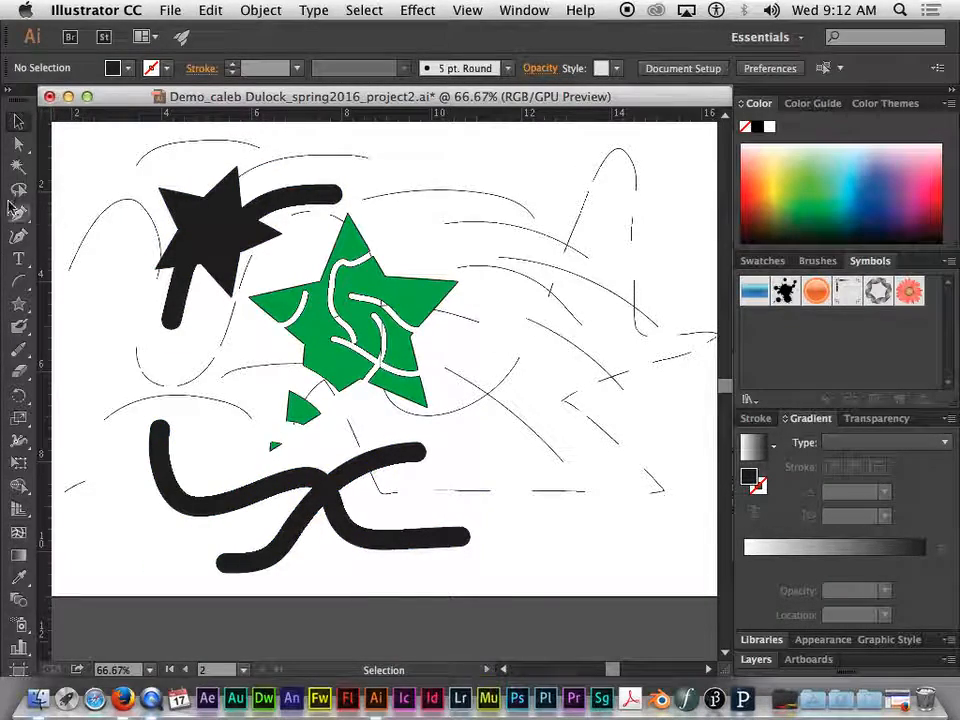
pyautogui.moveTo(212, 238)
pyautogui.mouseDown()
pyautogui.moveTo(241, 270)
pyautogui.moveTo(518, 256)
pyautogui.mouseUp()
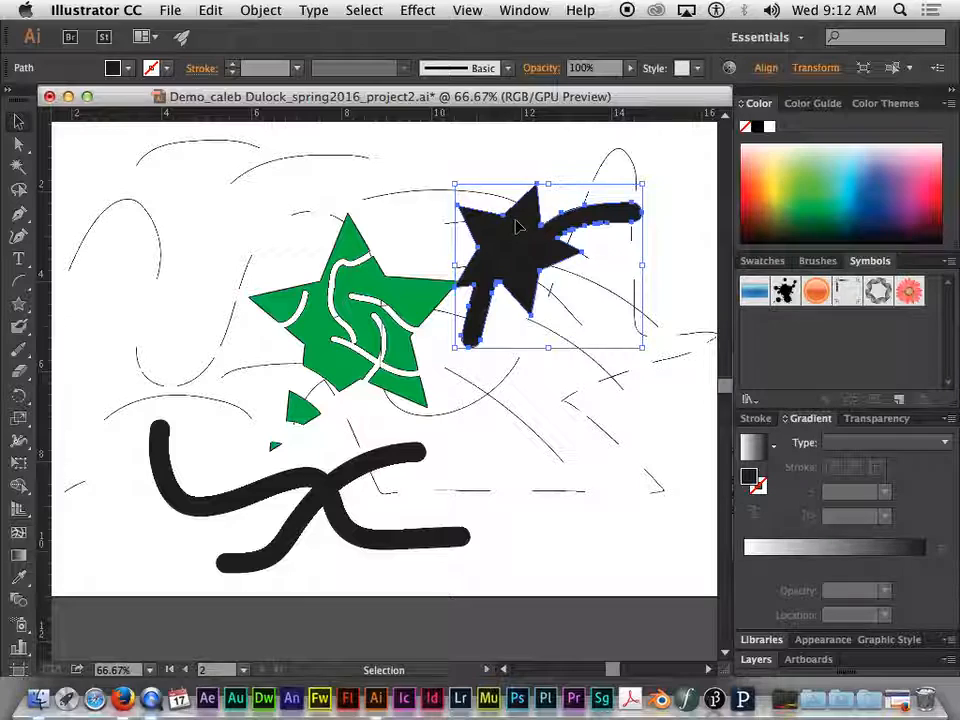
pyautogui.moveTo(520, 230); pyautogui.dragTo(484, 222)
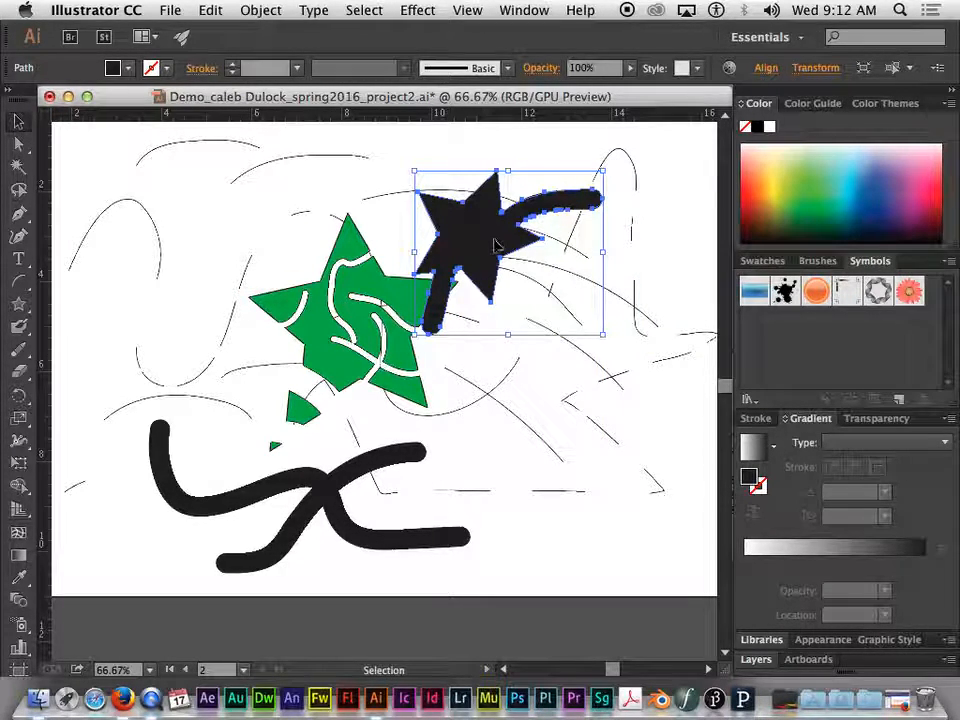
# Draw a smaller black star in the upper-left area and paint a Blob Brush stroke up through it and out to the right
pyautogui.click(20, 310)
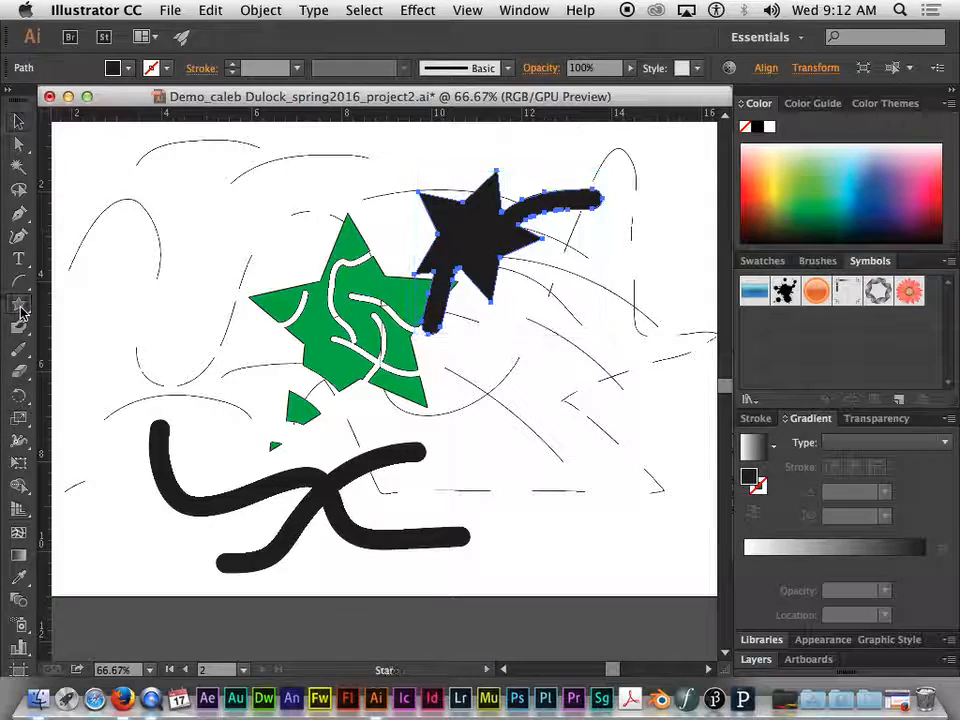
pyautogui.moveTo(190, 220); pyautogui.dragTo(175, 172)
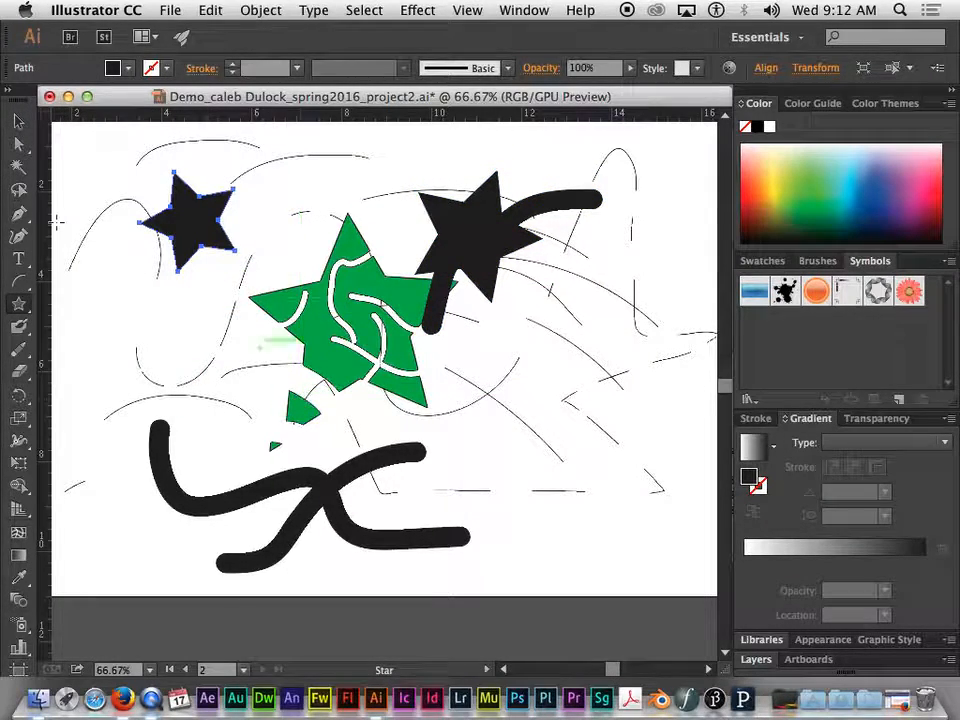
pyautogui.click(18, 332)
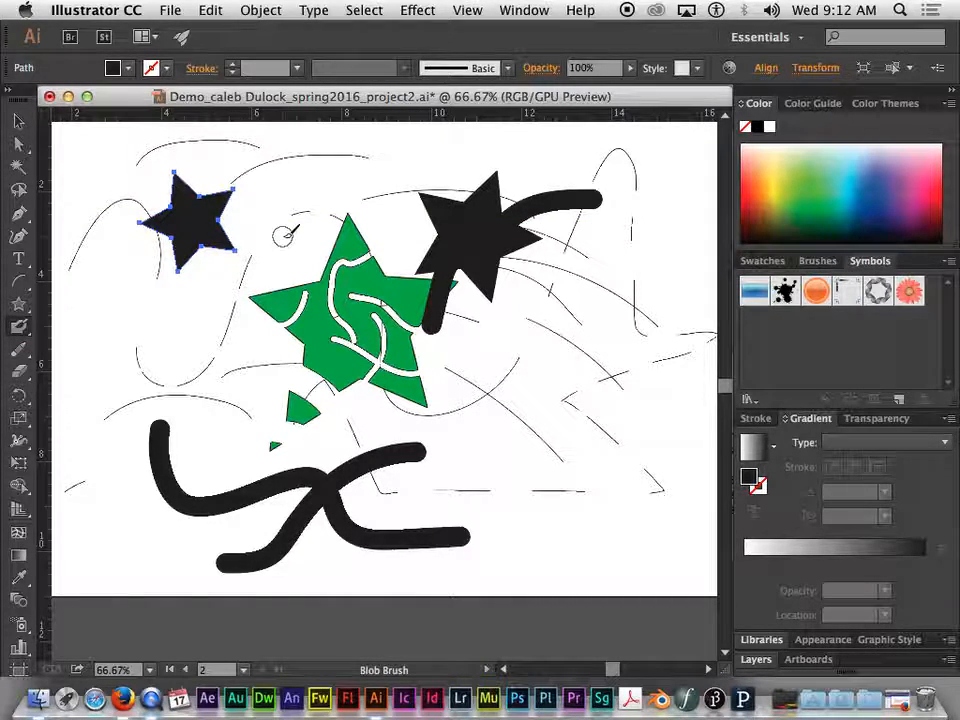
pyautogui.click(182, 328)
pyautogui.moveTo(182, 328)
pyautogui.mouseDown()
pyautogui.moveTo(199, 230)
pyautogui.moveTo(245, 210)
pyautogui.moveTo(345, 214)
pyautogui.mouseUp()
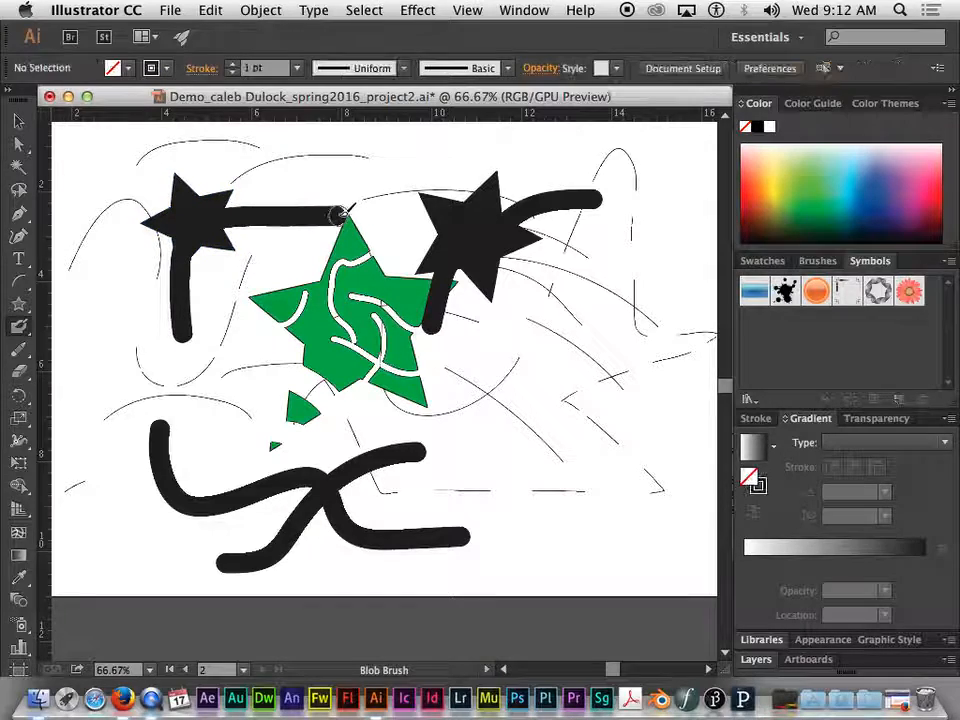
# Move the new merged star and stroke up and to the left, and back beside the green star's top point
pyautogui.click(18, 121)
pyautogui.moveTo(200, 213)
pyautogui.mouseDown()
pyautogui.moveTo(208, 217)
pyautogui.moveTo(141, 307)
pyautogui.moveTo(190, 228)
pyautogui.moveTo(252, 205)
pyautogui.moveTo(205, 255)
pyautogui.moveTo(172, 197)
pyautogui.mouseUp()
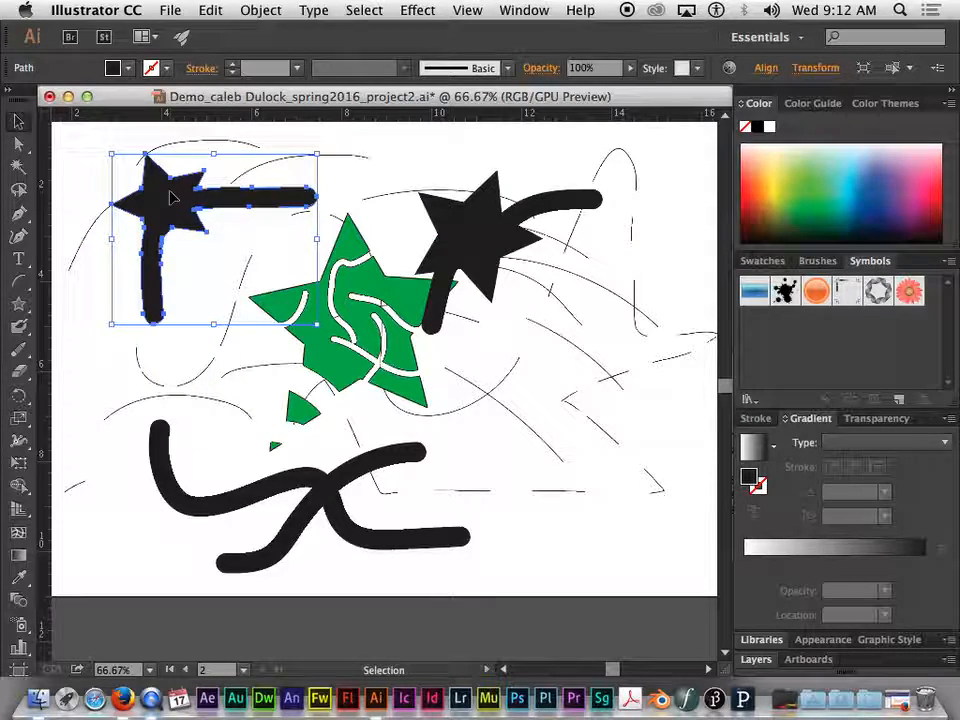
pyautogui.moveTo(163, 204)
pyautogui.mouseDown()
pyautogui.moveTo(184, 193)
pyautogui.moveTo(203, 224)
pyautogui.mouseUp()
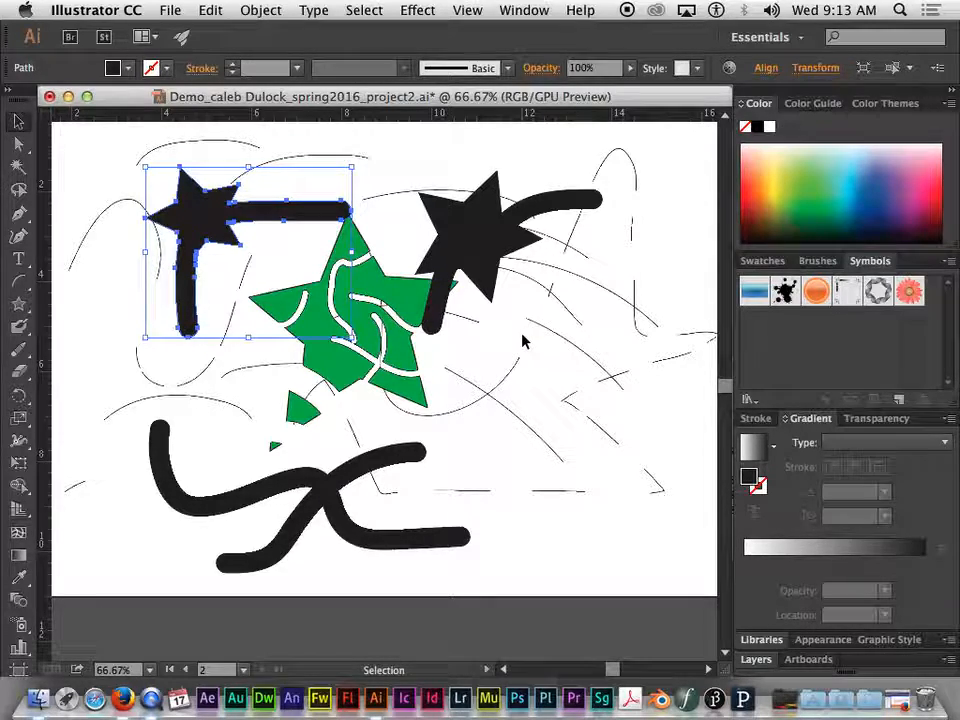
# Select the separate thin curved lines to the right of the green star in turn to compare them with the merged brush shapes
pyautogui.click(553, 333)
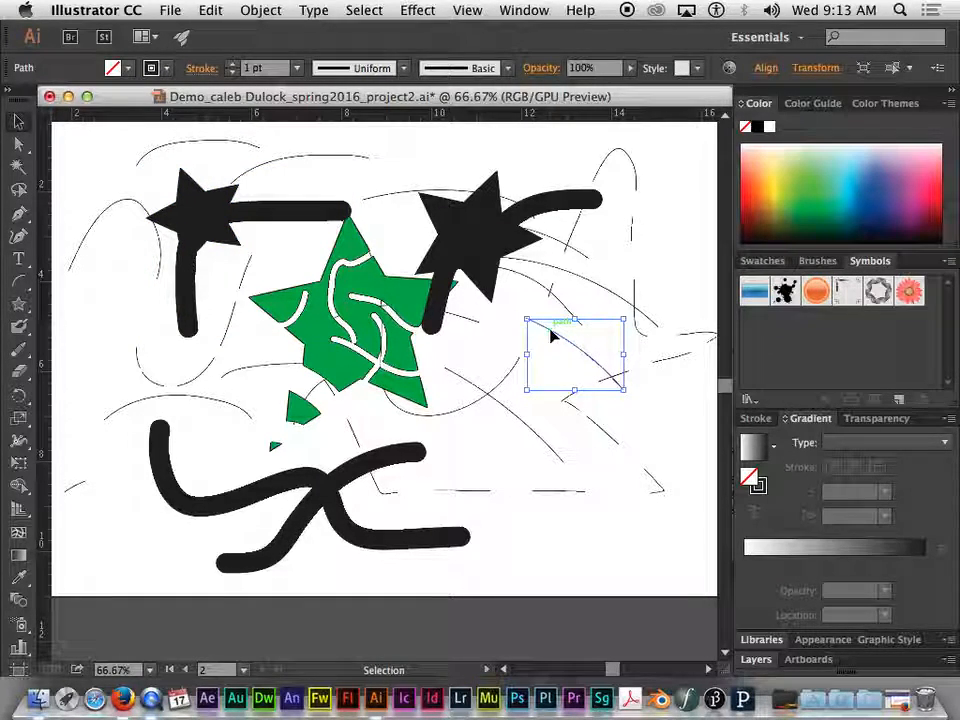
pyautogui.click(500, 383)
pyautogui.click(528, 427)
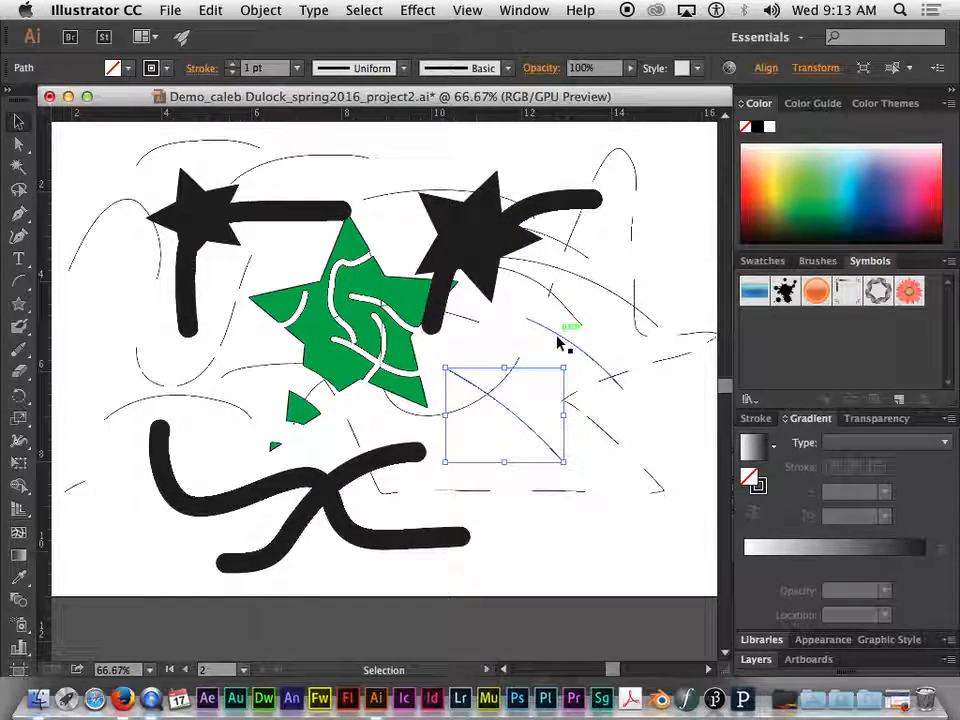
pyautogui.click(557, 339)
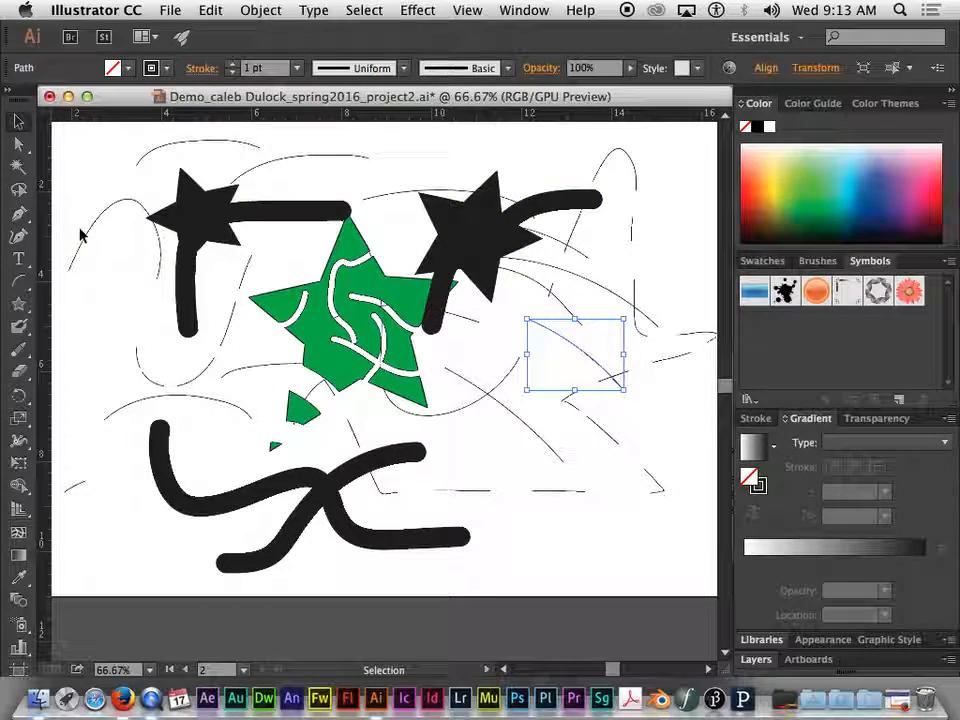
# Delete all the artwork on the practice artboard, including the leftover line pieces at its edges
pyautogui.moveTo(100, 137); pyautogui.dragTo(667, 545)
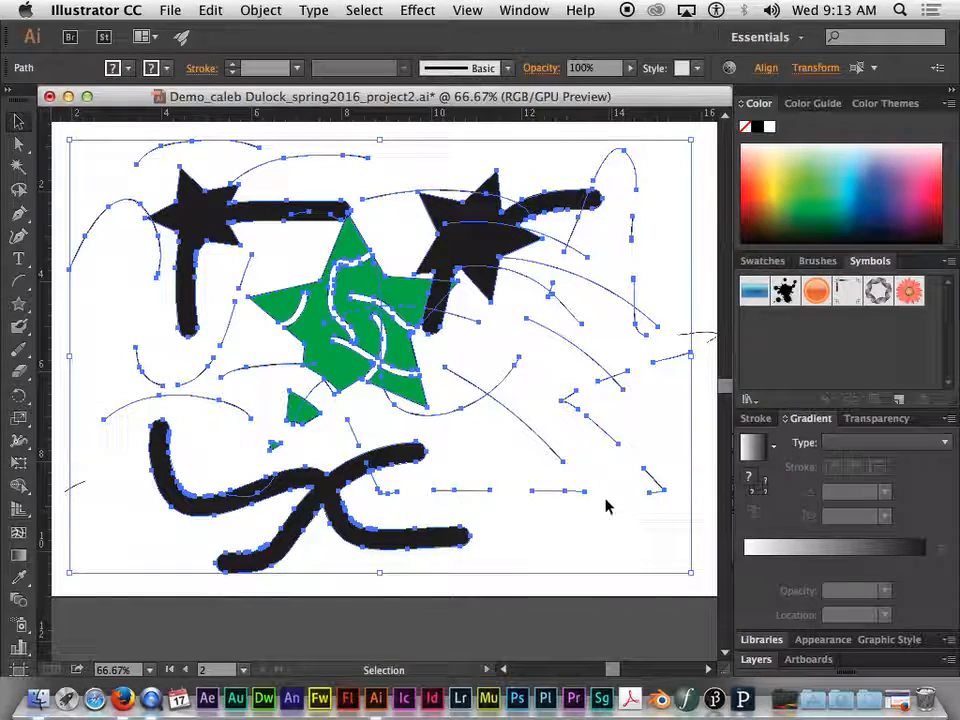
pyautogui.press('Delete')
pyautogui.click(705, 340)
pyautogui.press('Delete')
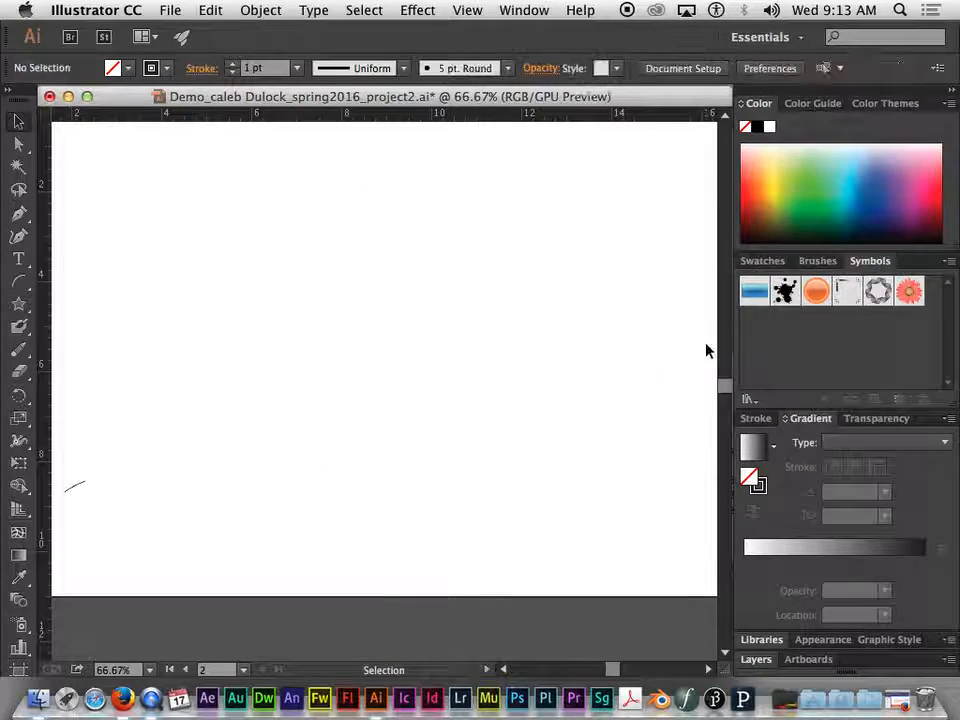
pyautogui.click(73, 486)
pyautogui.press('Delete')
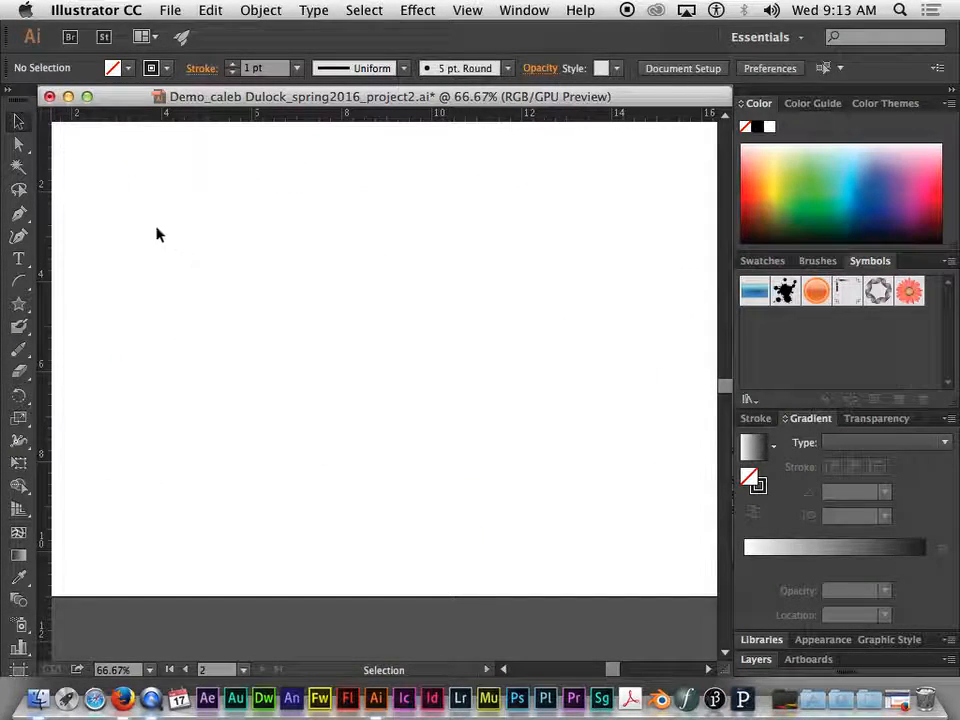
# Draw a large quarter-circle arc in the middle of the empty artboard with the Arc tool and move it up and to the left
pyautogui.click(14, 285)
pyautogui.moveTo(502, 283); pyautogui.dragTo(276, 464)
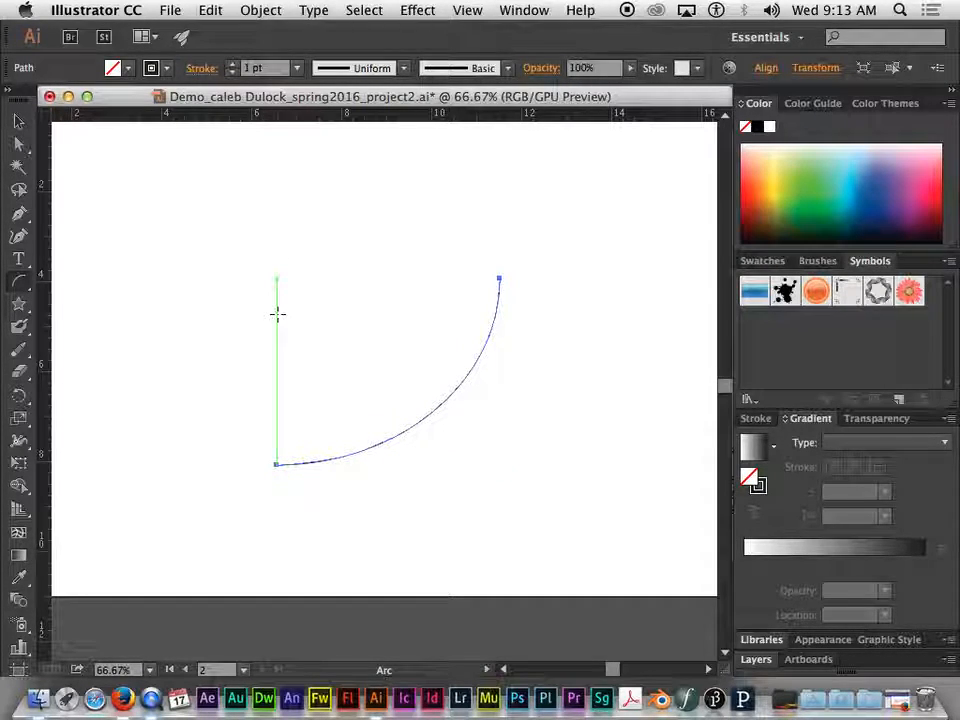
pyautogui.click(22, 123)
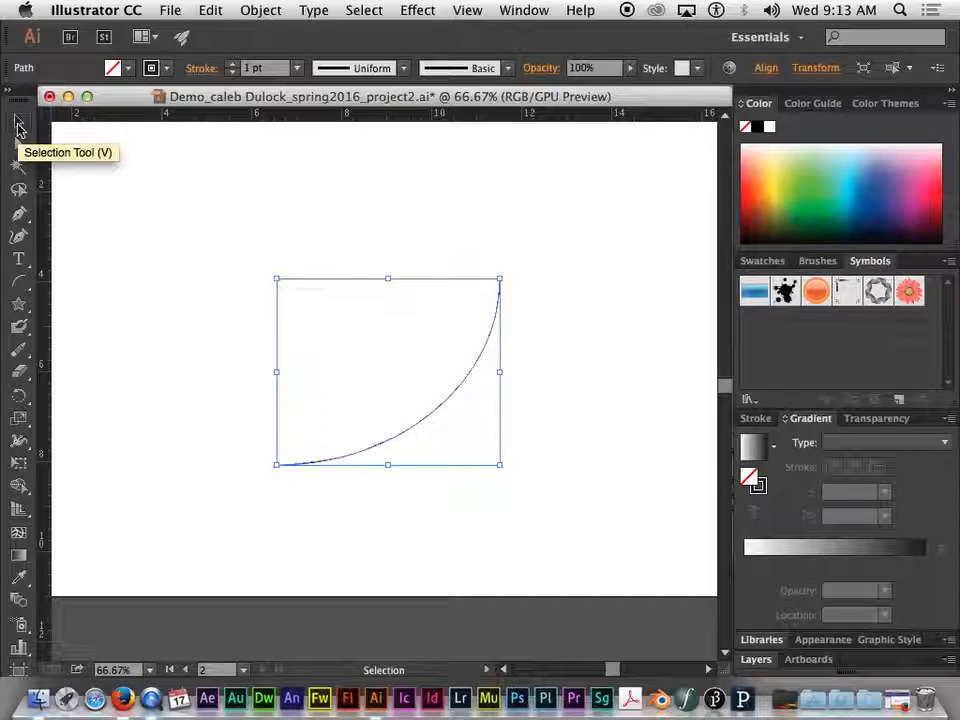
pyautogui.moveTo(448, 403); pyautogui.dragTo(395, 364)
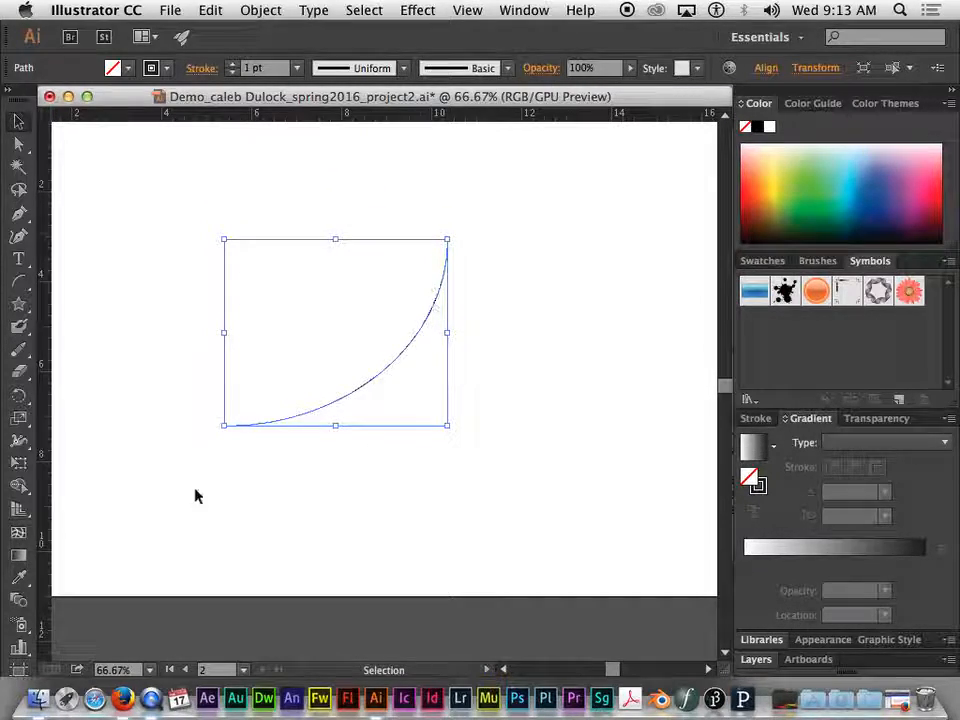
# Show the arc's full stroke options and collapse them to the weight setting
pyautogui.click(757, 420)
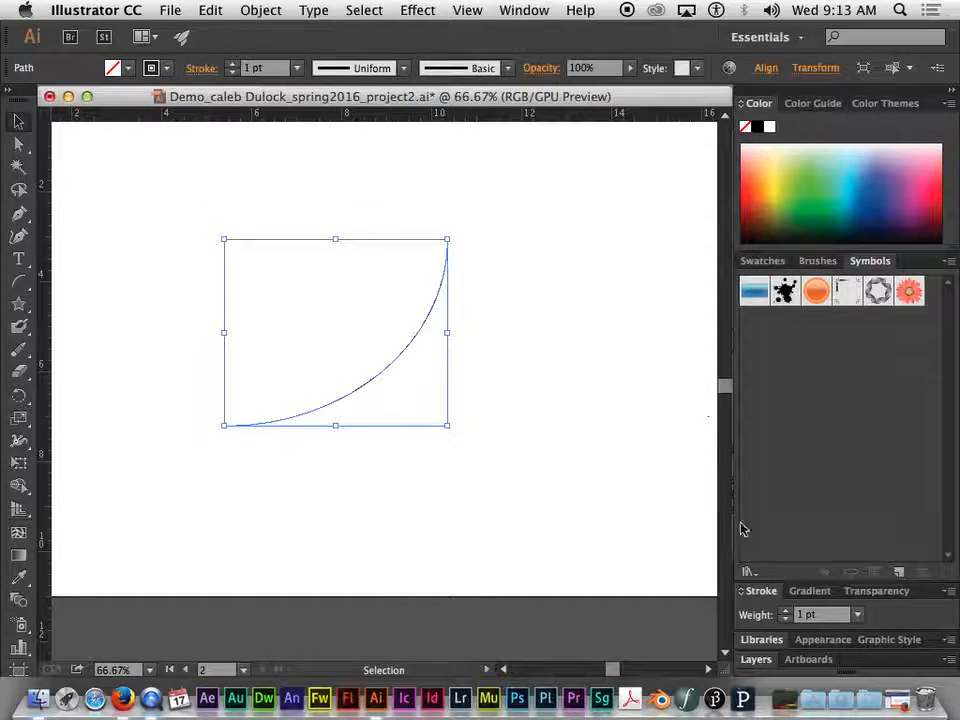
pyautogui.click(750, 592)
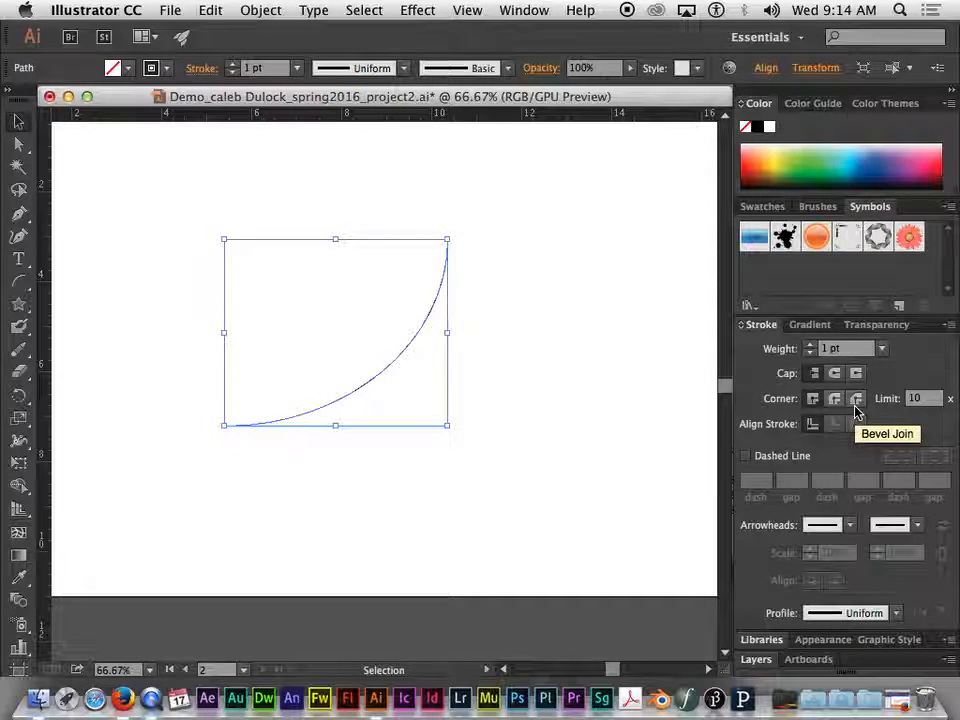
pyautogui.click(742, 326)
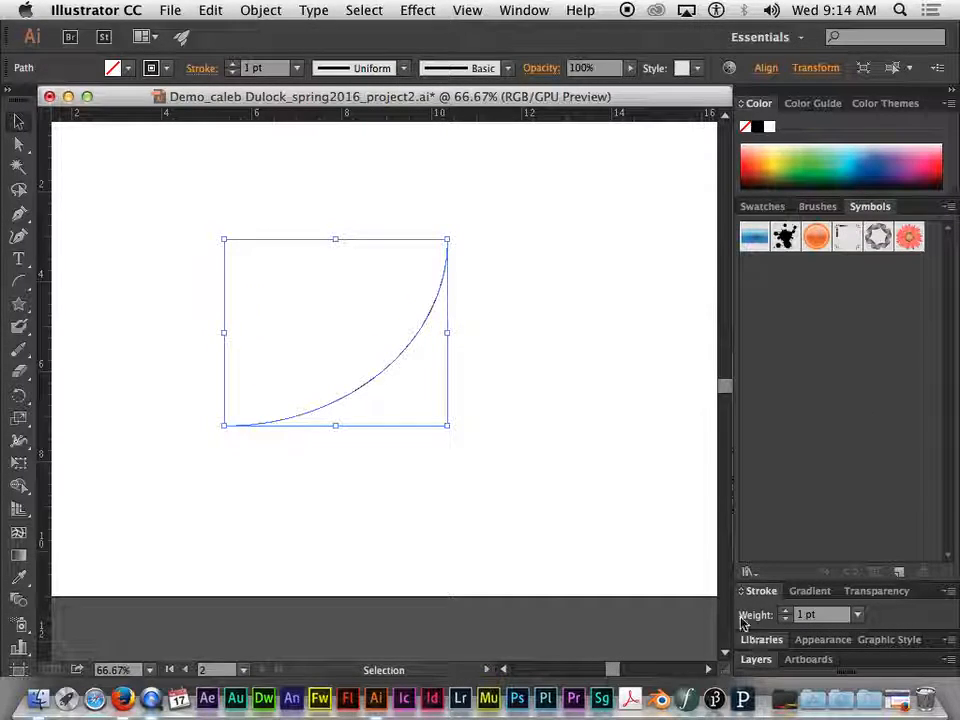
# Show the full stroke options again and set the arc's stroke weight to 40 pt
pyautogui.click(740, 594)
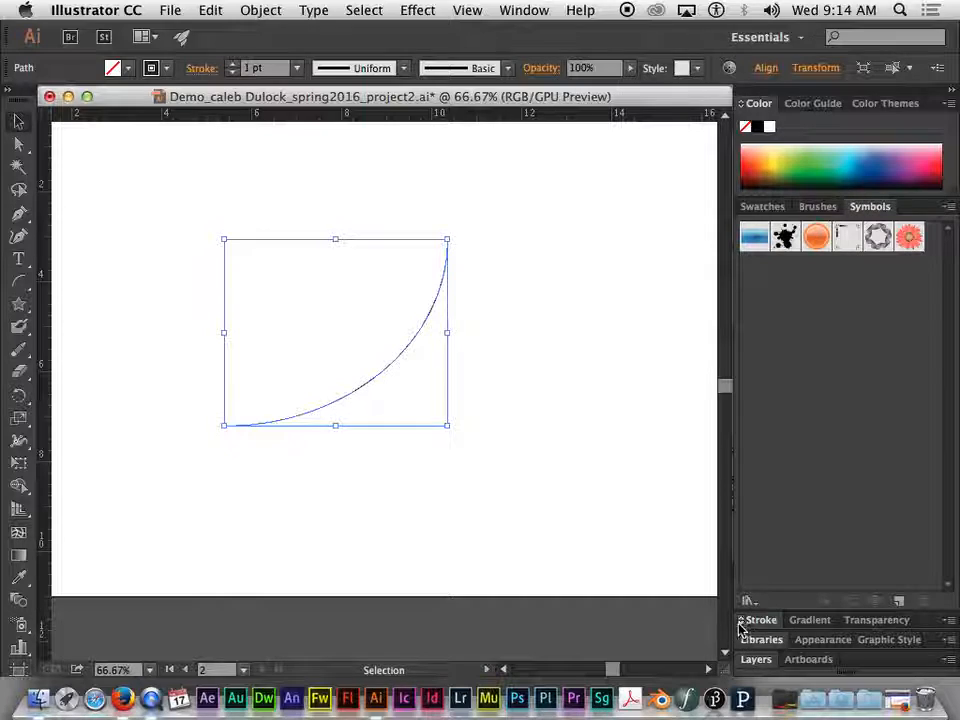
pyautogui.click(745, 622)
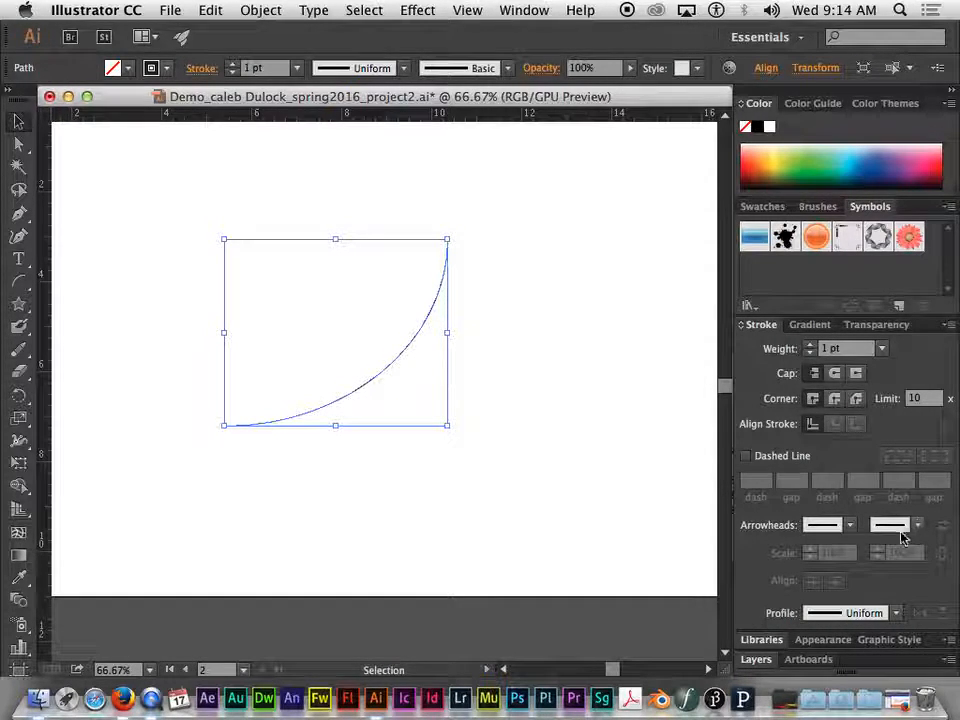
pyautogui.click(811, 345)
pyautogui.click(811, 345)
pyautogui.click(811, 345)
pyautogui.click(811, 345)
pyautogui.click(811, 345)
pyautogui.click(811, 345)
pyautogui.click(811, 345)
pyautogui.click(811, 345)
pyautogui.click(811, 345)
pyautogui.click(811, 345)
pyautogui.click(811, 345)
pyautogui.click(811, 345)
pyautogui.click(811, 345)
pyautogui.click(811, 345)
pyautogui.click(811, 345)
pyautogui.click(811, 345)
pyautogui.click(811, 345)
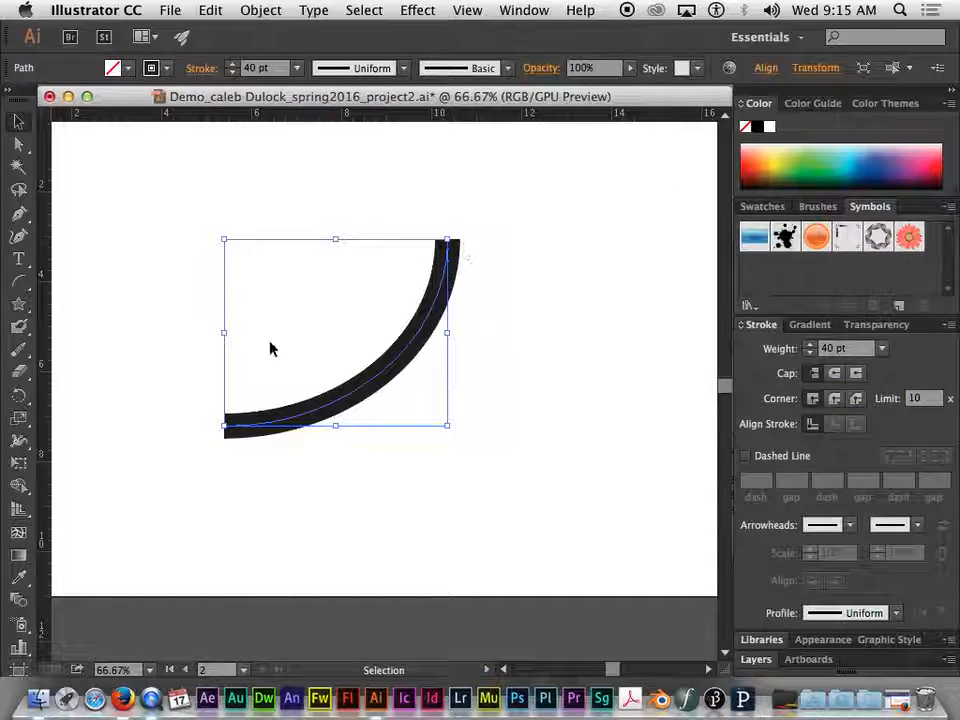
# Compare the round, projecting and butt caps on the arc's ends, finishing with the butt cap
pyautogui.click(836, 374)
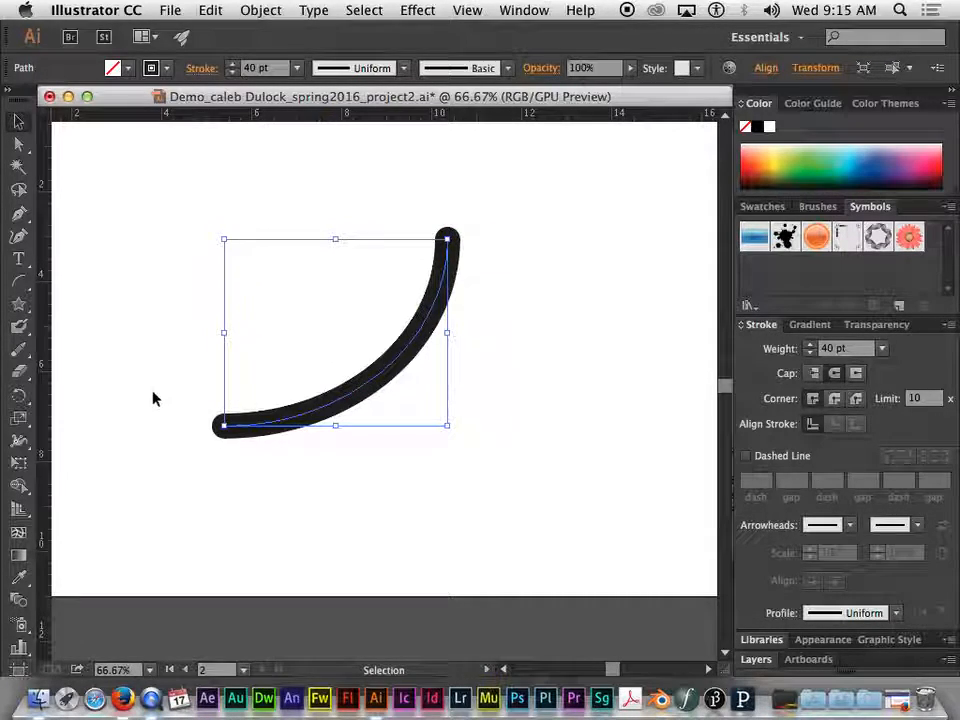
pyautogui.click(857, 375)
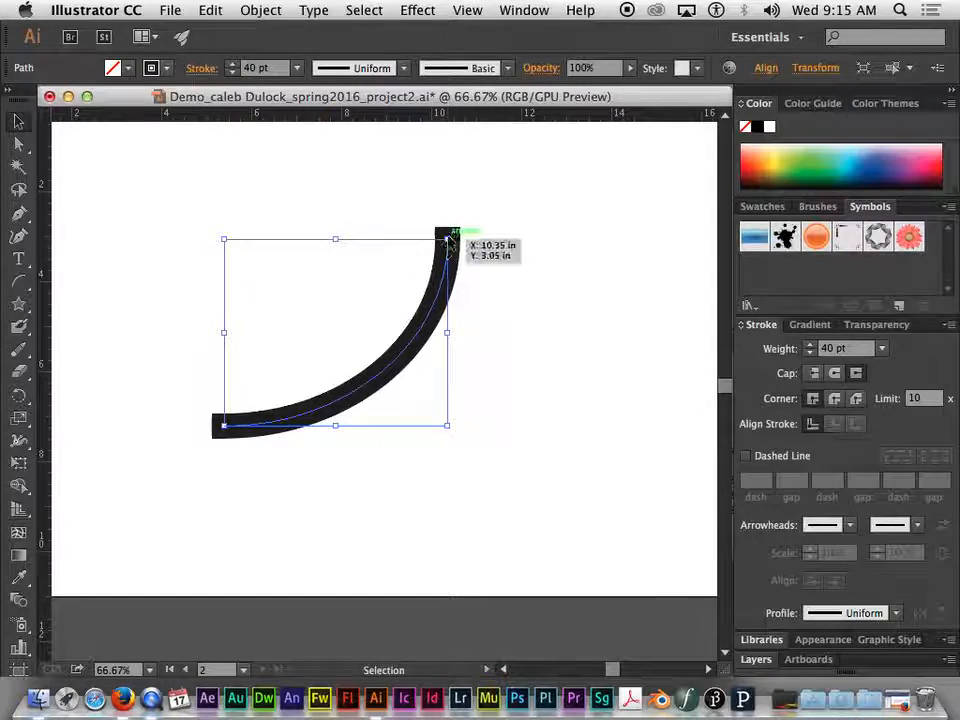
pyautogui.click(814, 373)
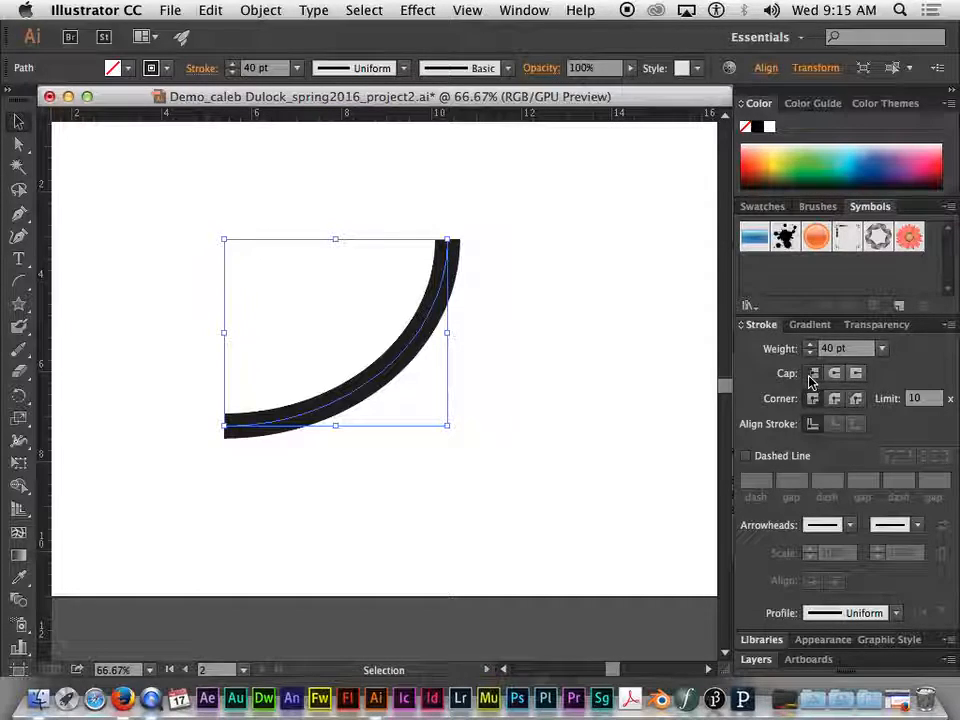
pyautogui.click(857, 374)
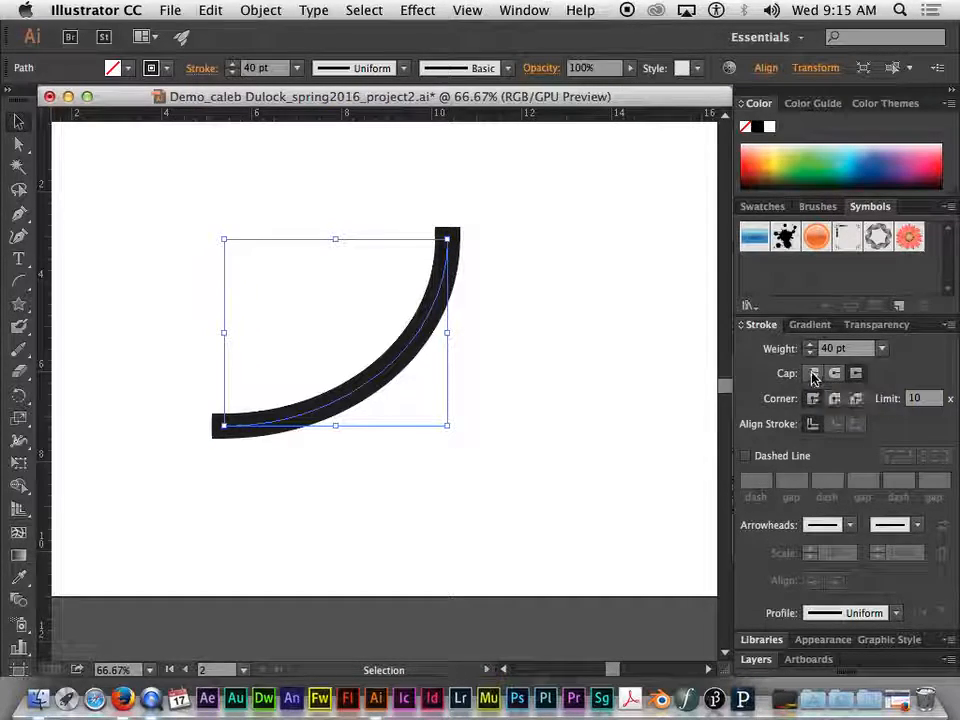
pyautogui.click(814, 373)
pyautogui.click(834, 373)
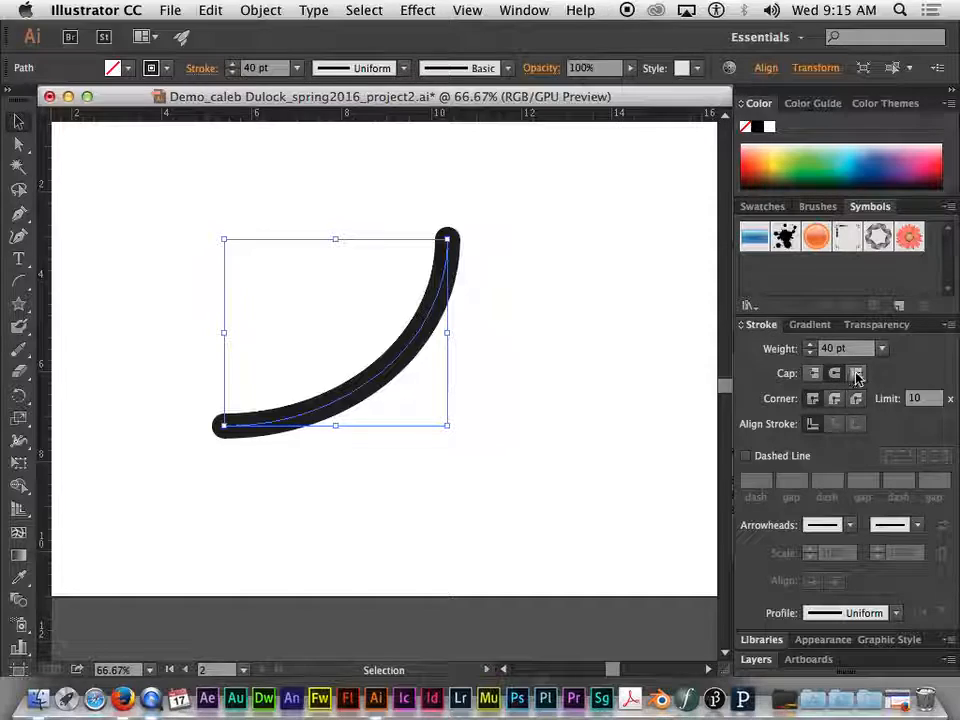
pyautogui.click(857, 373)
pyautogui.click(814, 373)
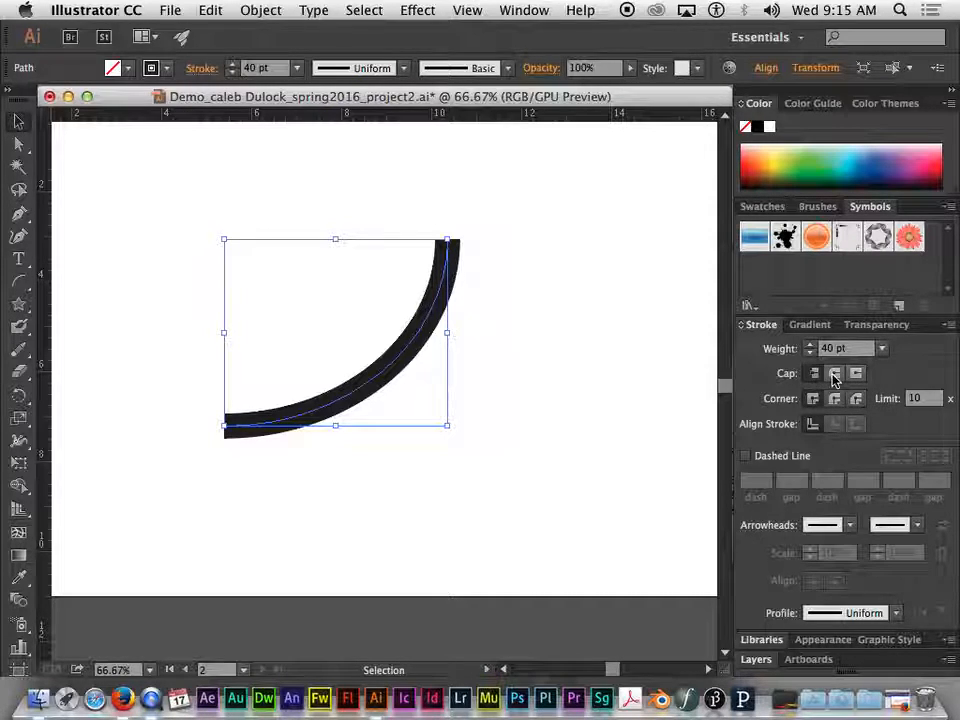
pyautogui.click(834, 373)
pyautogui.click(815, 375)
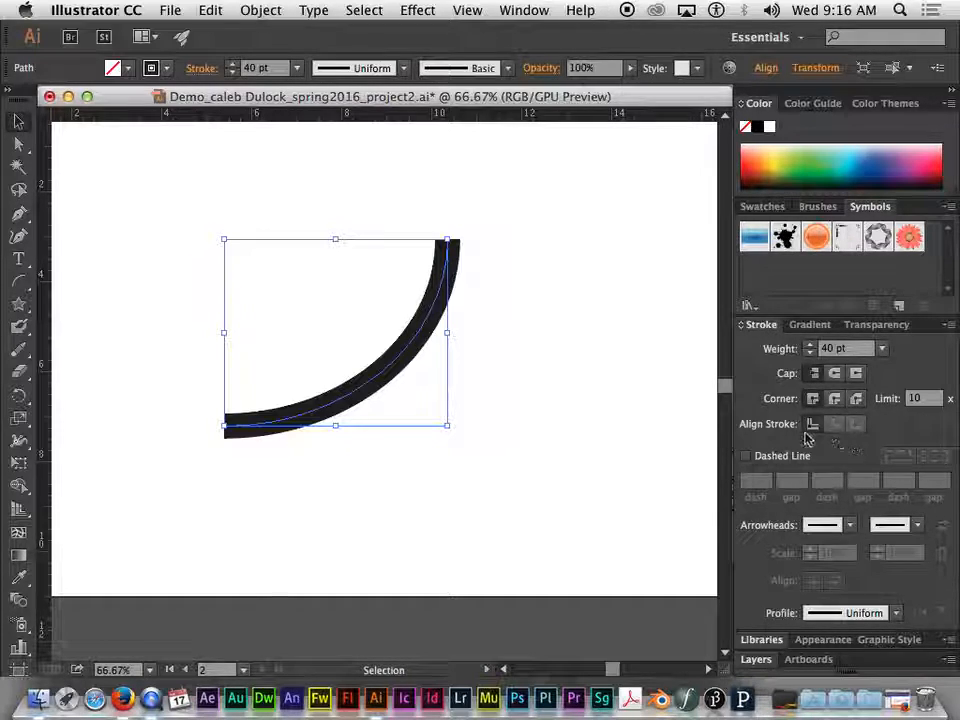
# Turn the arc's stroke into a dashed line and set its first dash to 20 pt
pyautogui.click(745, 457)
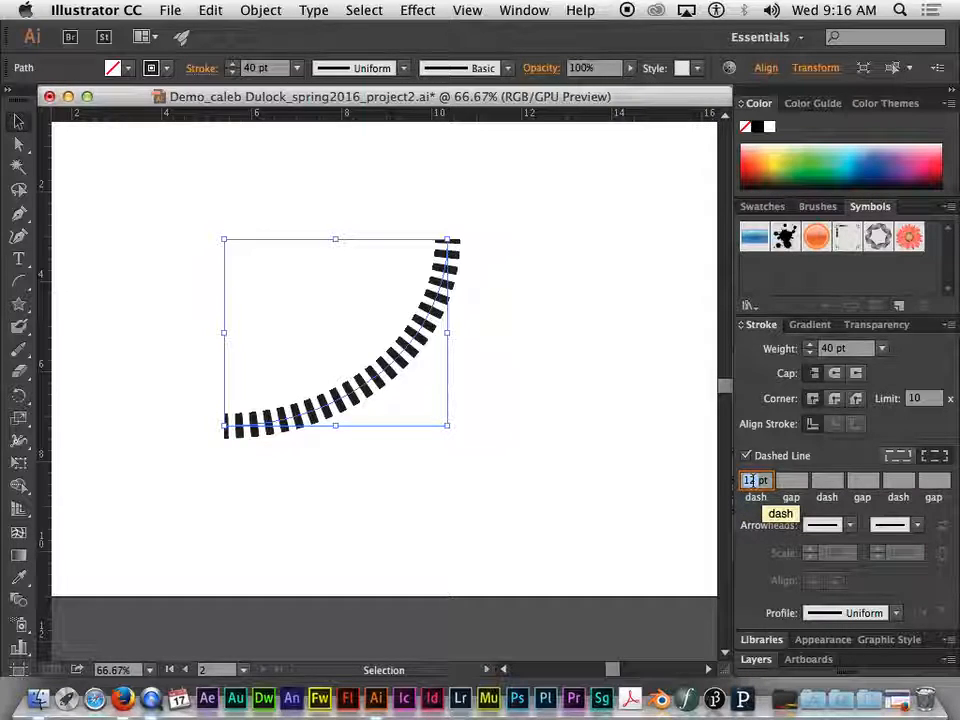
pyautogui.click(752, 482)
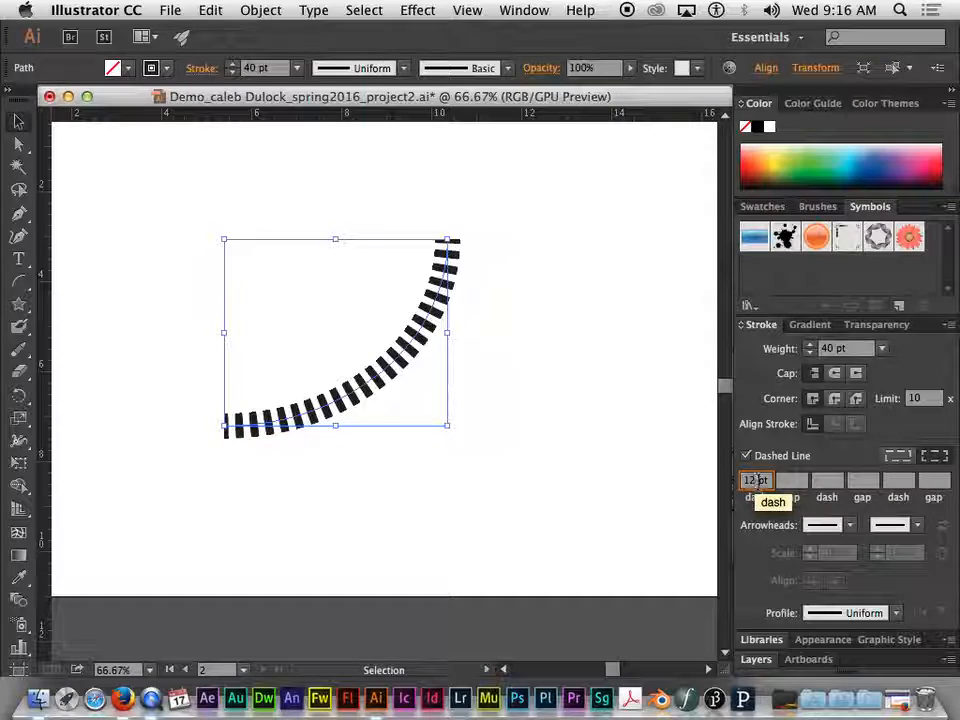
pyautogui.doubleClick(757, 481)
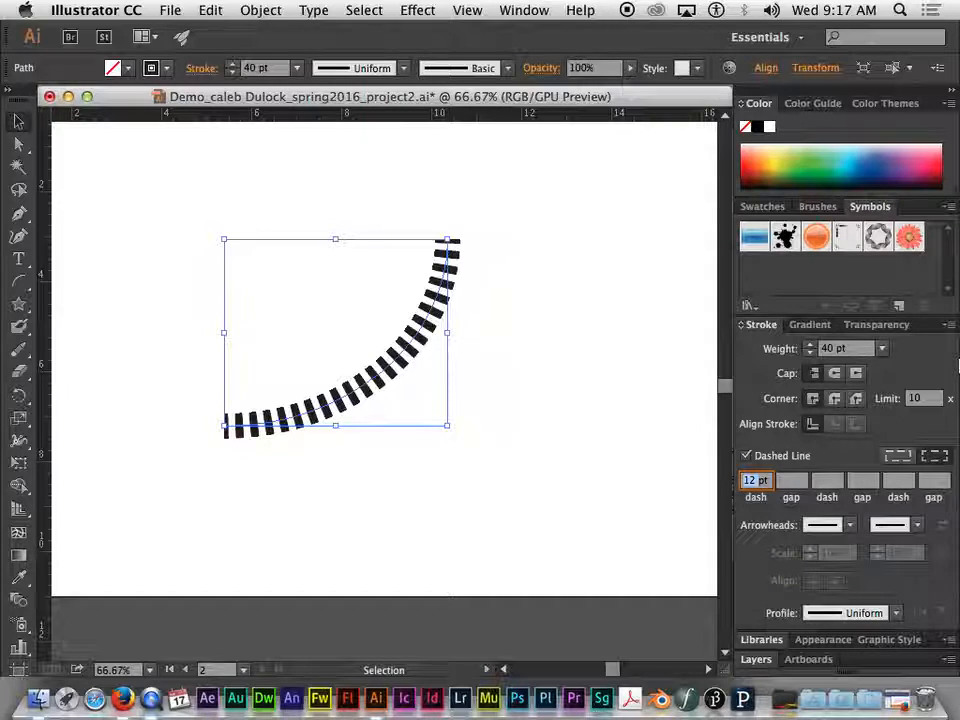
pyautogui.press('Return')
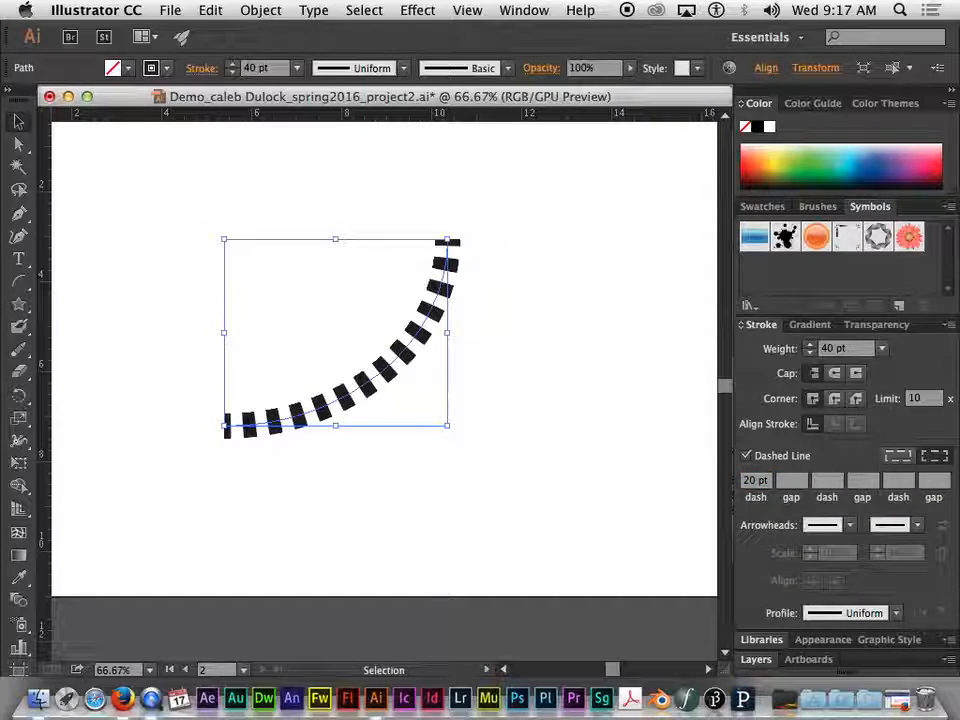
# Try first dash lengths of 40, 60 and 80 pt in turn on the arc
pyautogui.doubleClick(757, 481)
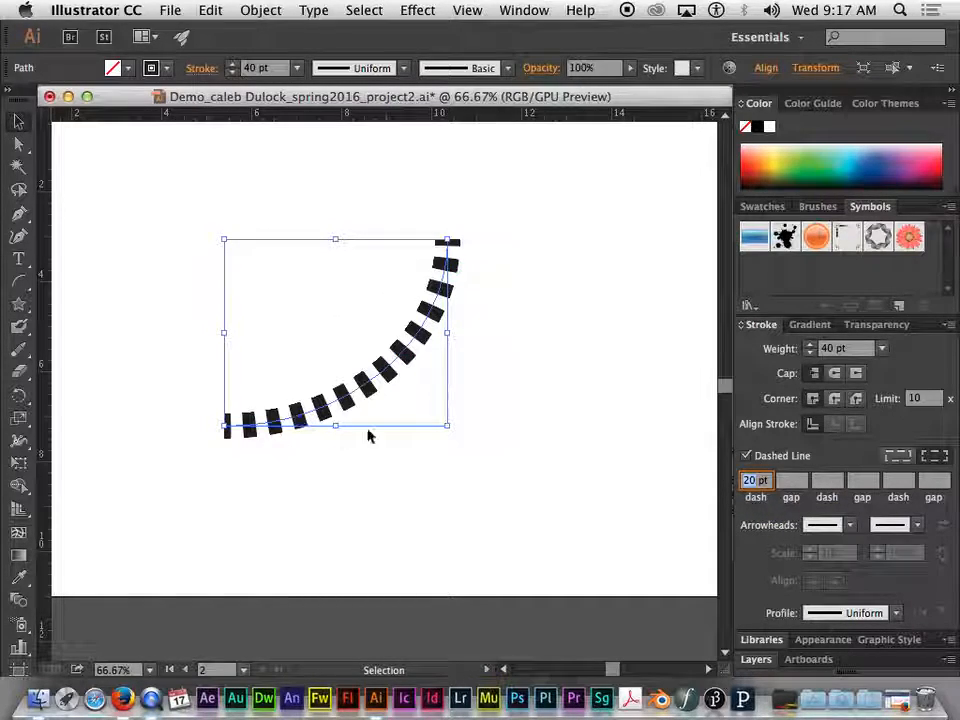
pyautogui.write('40')
pyautogui.press('Return')
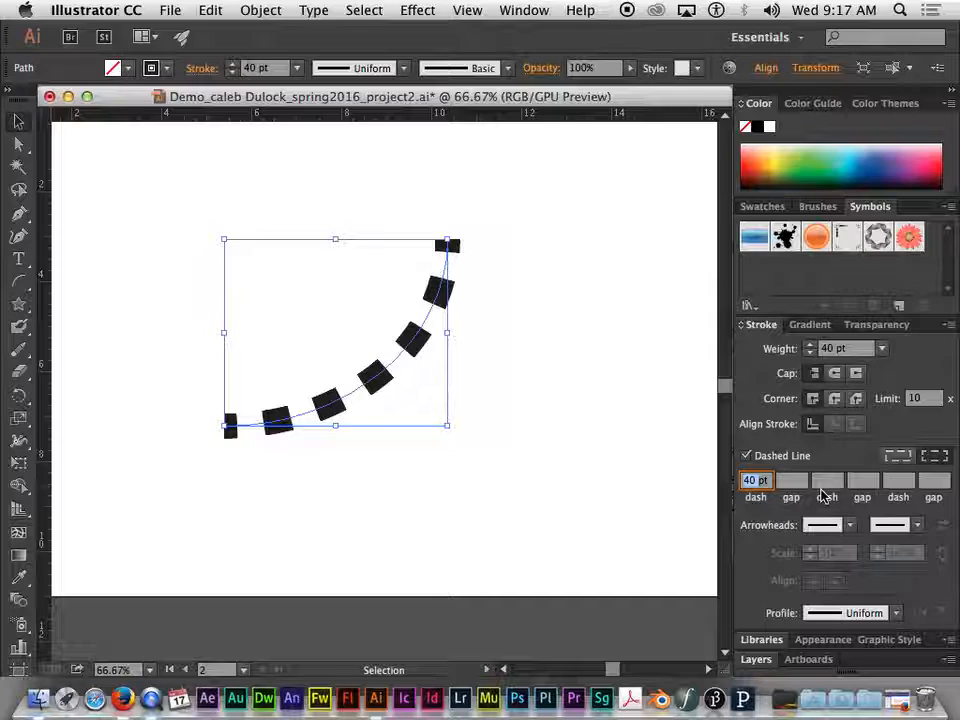
pyautogui.write('0')
pyautogui.press('Return')
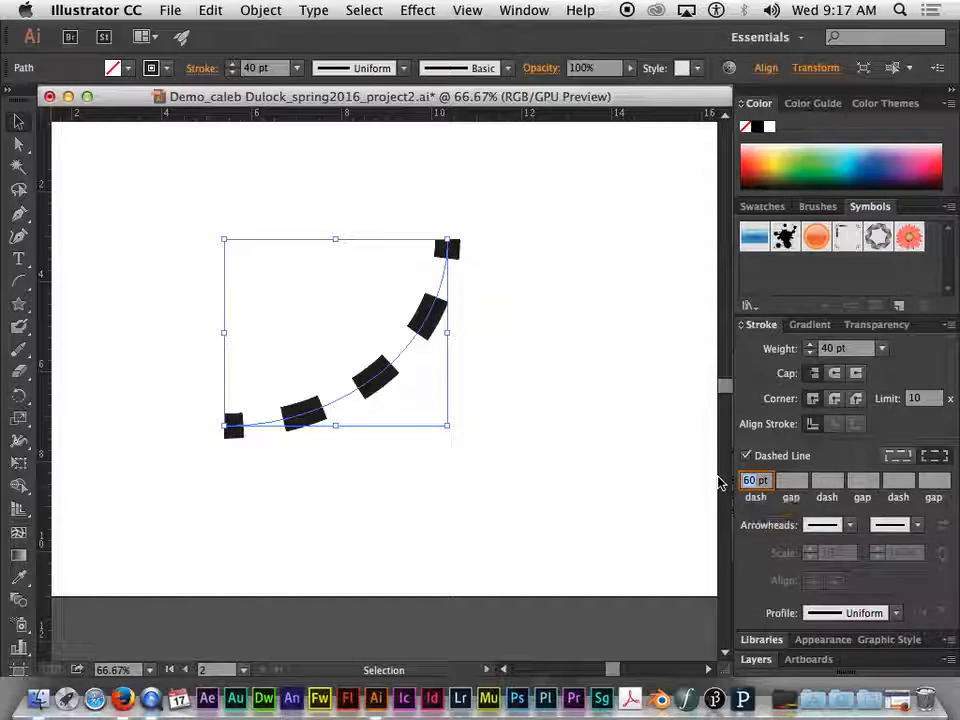
pyautogui.write('80')
pyautogui.press('Return')
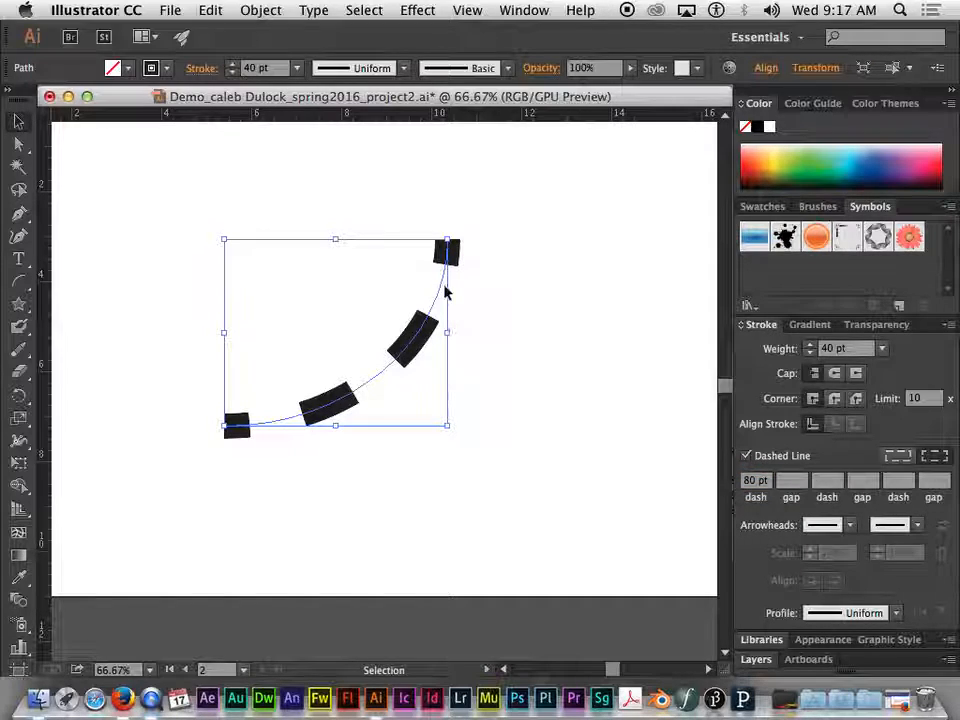
# Reduce the dashed arc's stroke weight to 8 pt
pyautogui.click(810, 353)
pyautogui.click(810, 353)
pyautogui.click(810, 353)
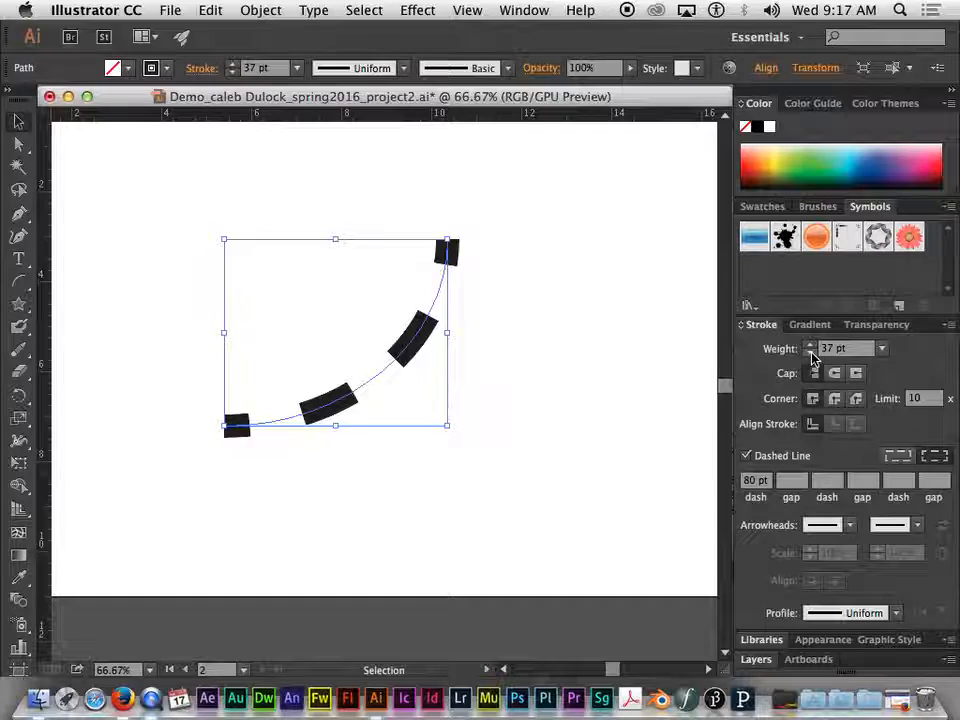
pyautogui.click(810, 353)
pyautogui.click(810, 353)
pyautogui.click(810, 353)
pyautogui.click(810, 353)
pyautogui.click(810, 353)
pyautogui.click(810, 353)
pyautogui.click(810, 353)
pyautogui.click(810, 353)
pyautogui.click(810, 353)
pyautogui.click(810, 353)
pyautogui.click(810, 353)
pyautogui.click(810, 353)
pyautogui.click(810, 353)
pyautogui.click(810, 353)
pyautogui.click(810, 353)
pyautogui.click(810, 353)
pyautogui.click(810, 353)
pyautogui.click(810, 353)
pyautogui.click(810, 353)
pyautogui.click(810, 353)
pyautogui.click(810, 353)
pyautogui.click(810, 353)
pyautogui.click(810, 353)
pyautogui.click(810, 353)
pyautogui.click(810, 353)
pyautogui.click(810, 353)
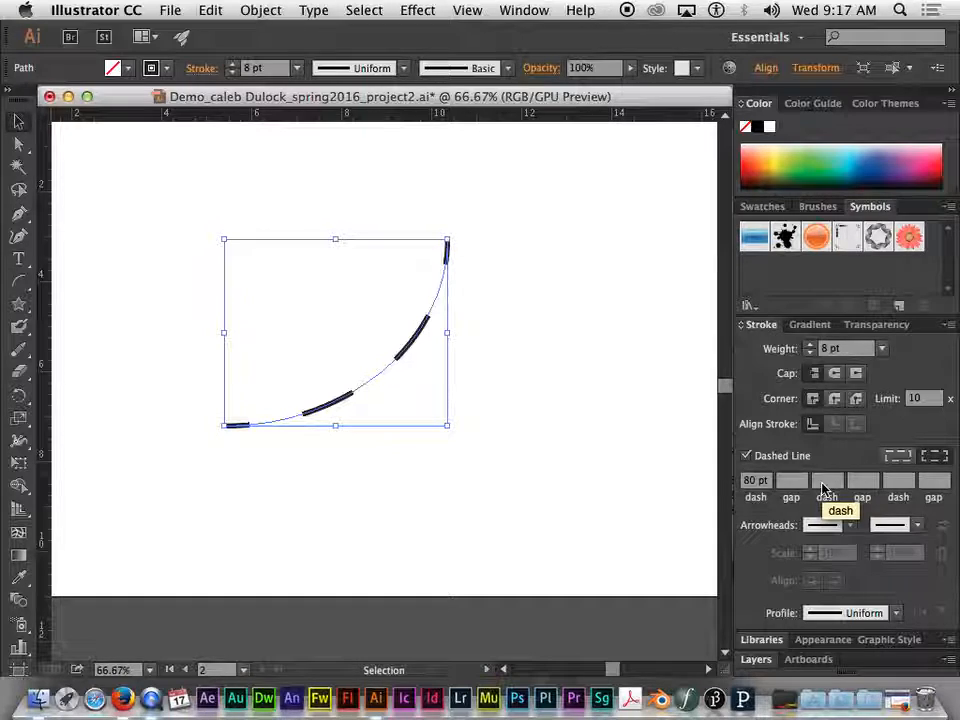
# Set the first dash length of the arc's dashed stroke to 12 pt
pyautogui.click(757, 480)
pyautogui.write('12')
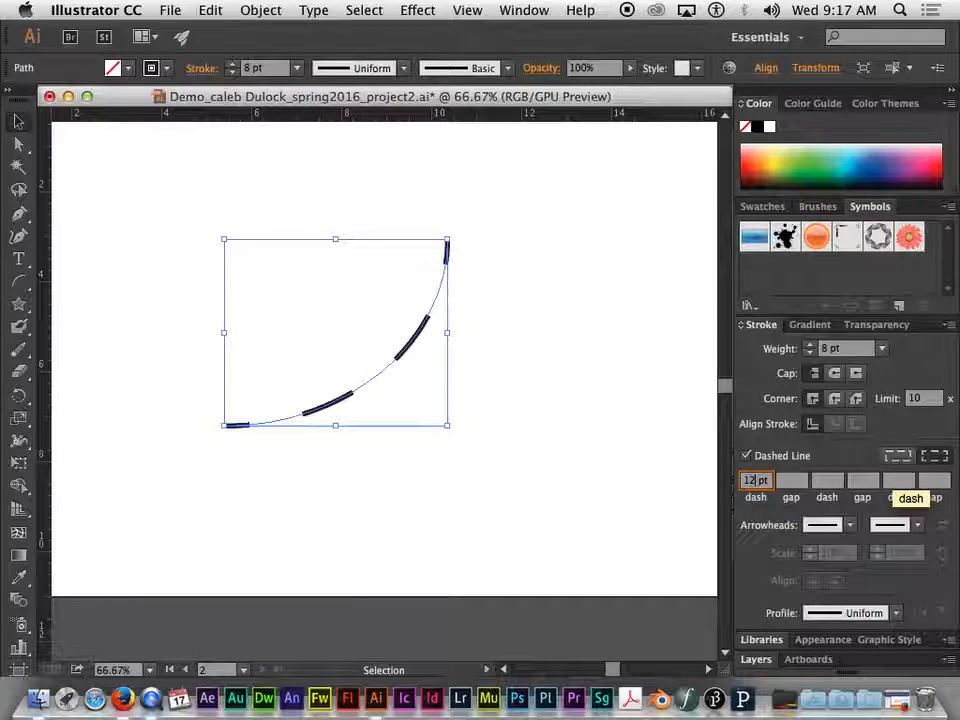
pyautogui.press('Return')
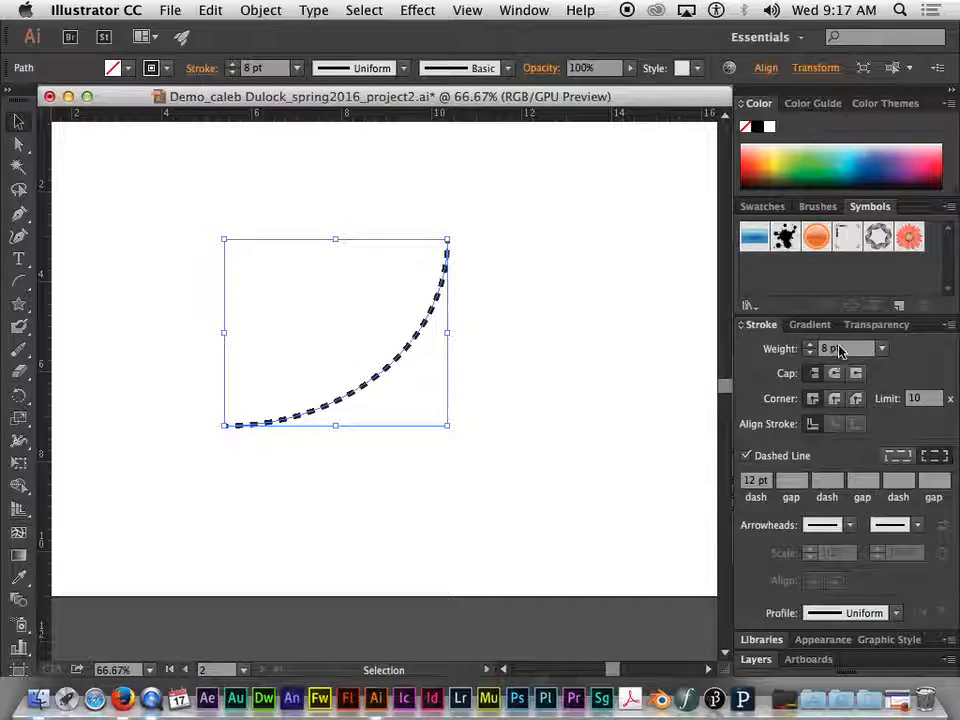
# Go through the alternating dash and gap values and add a second dash of 20 pt to the pattern
pyautogui.click(757, 482)
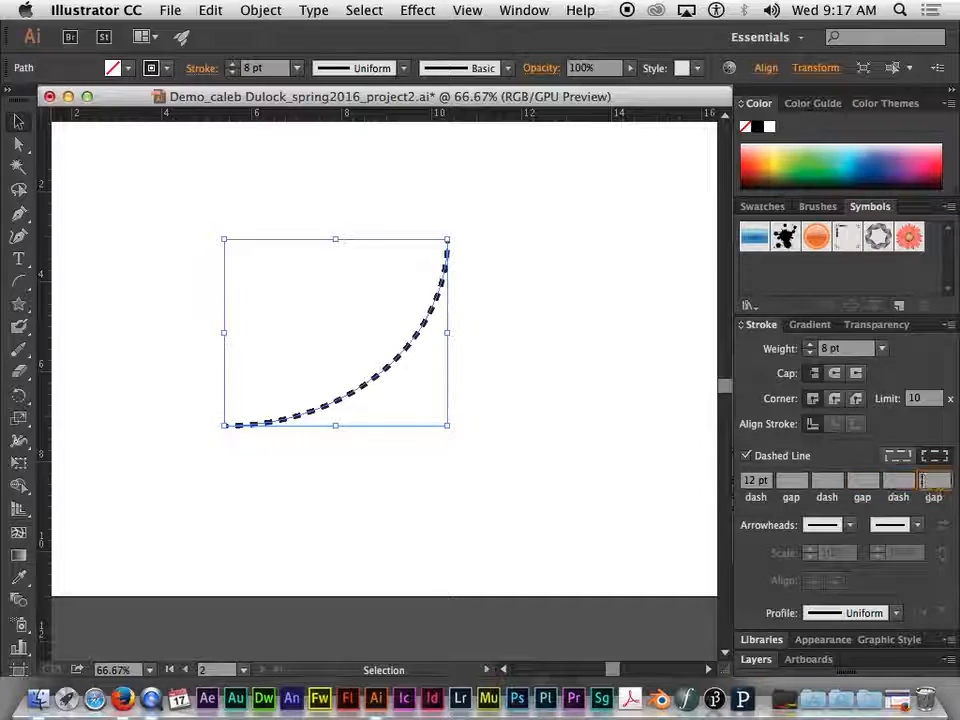
pyautogui.click(795, 481)
pyautogui.click(834, 486)
pyautogui.click(866, 486)
pyautogui.click(864, 484)
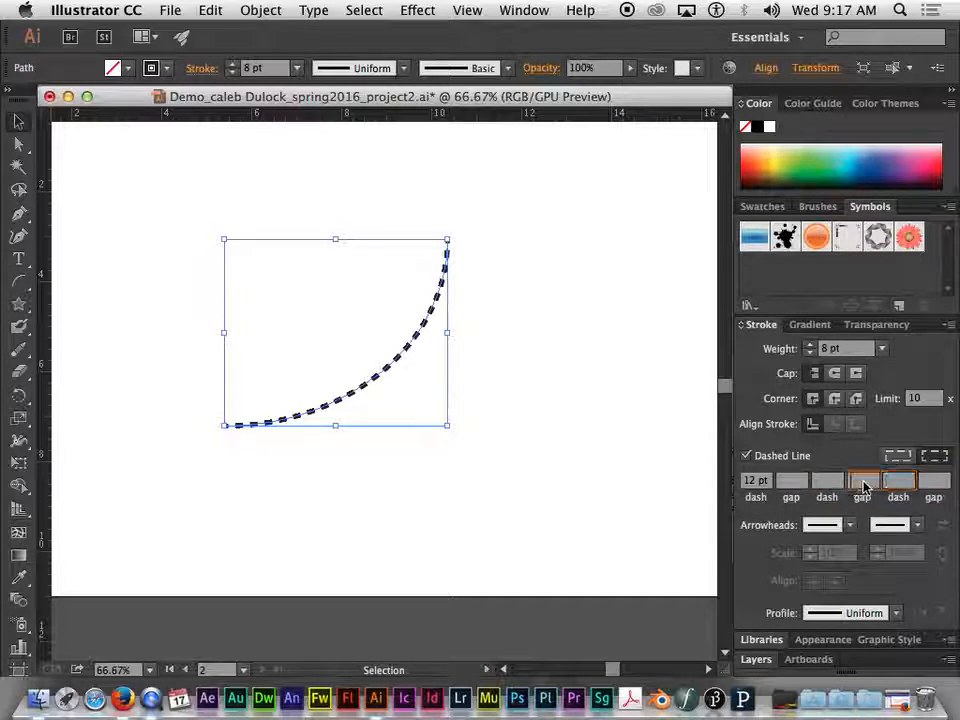
pyautogui.click(828, 484)
pyautogui.click(791, 484)
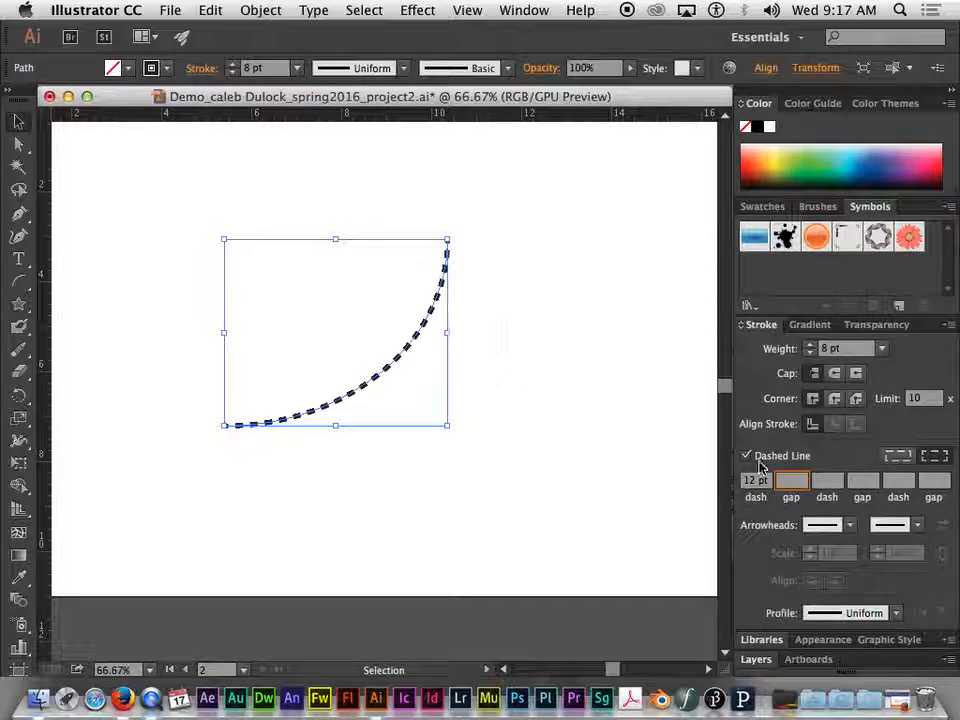
pyautogui.click(828, 483)
pyautogui.write('20')
pyautogui.press('Return')
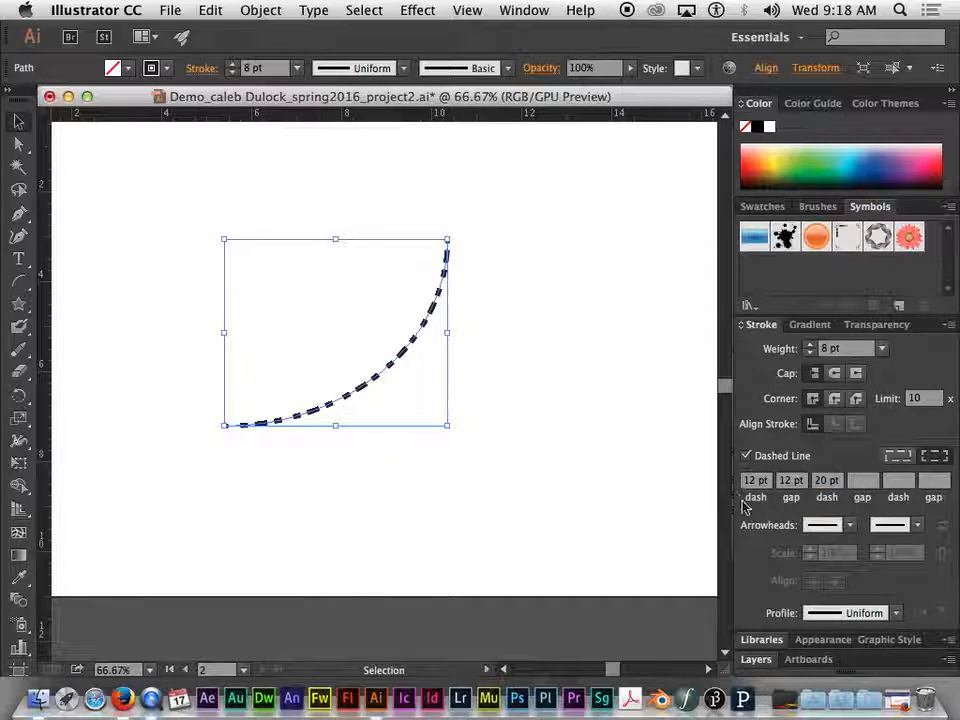
# Lengthen the second dash of the arc's dash pattern to 80 pt
pyautogui.click(826, 483)
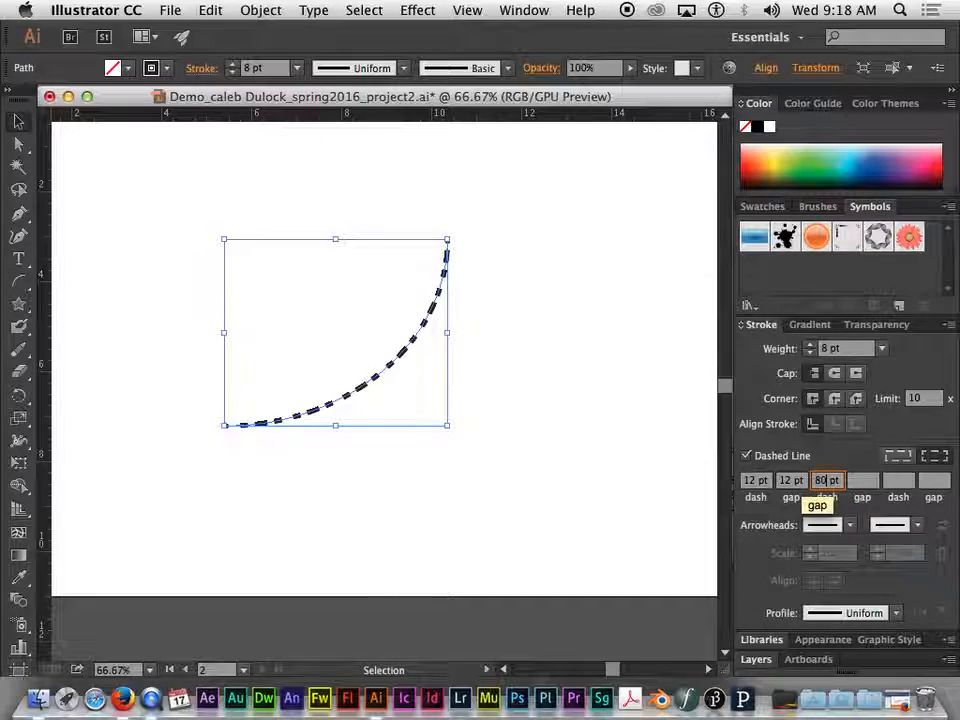
pyautogui.write('80')
pyautogui.press('Return')
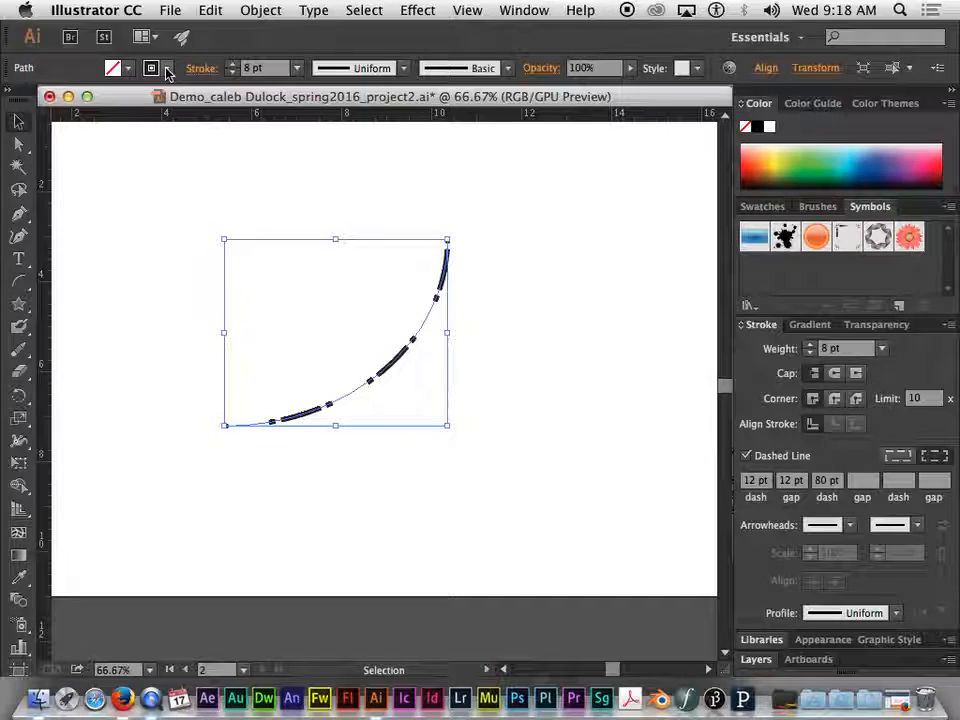
# Try the Arrow 7, Arrow 15, Arrow 19 and Arrow 26 arrowheads in turn on the arc's upper end
pyautogui.click(850, 526)
pyautogui.click(776, 476)
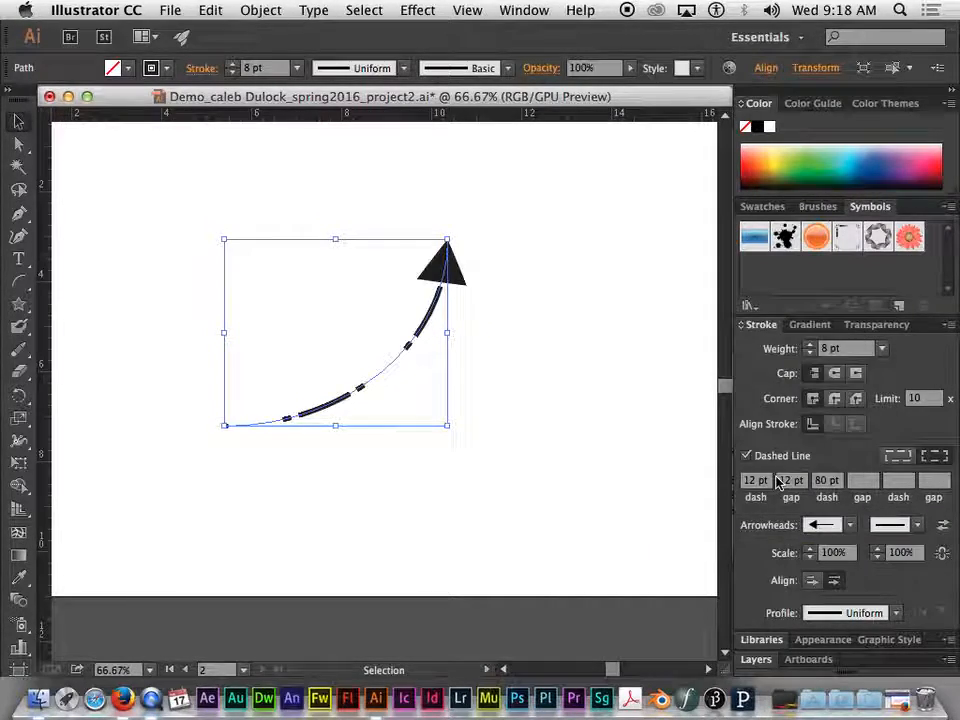
pyautogui.click(849, 525)
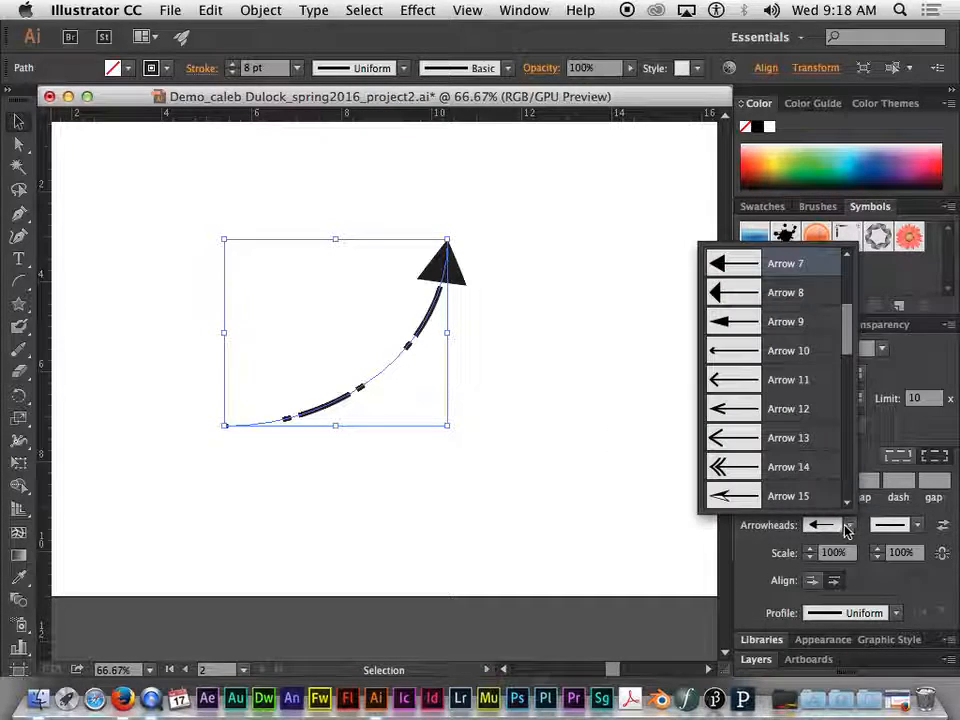
pyautogui.click(726, 494)
pyautogui.click(849, 525)
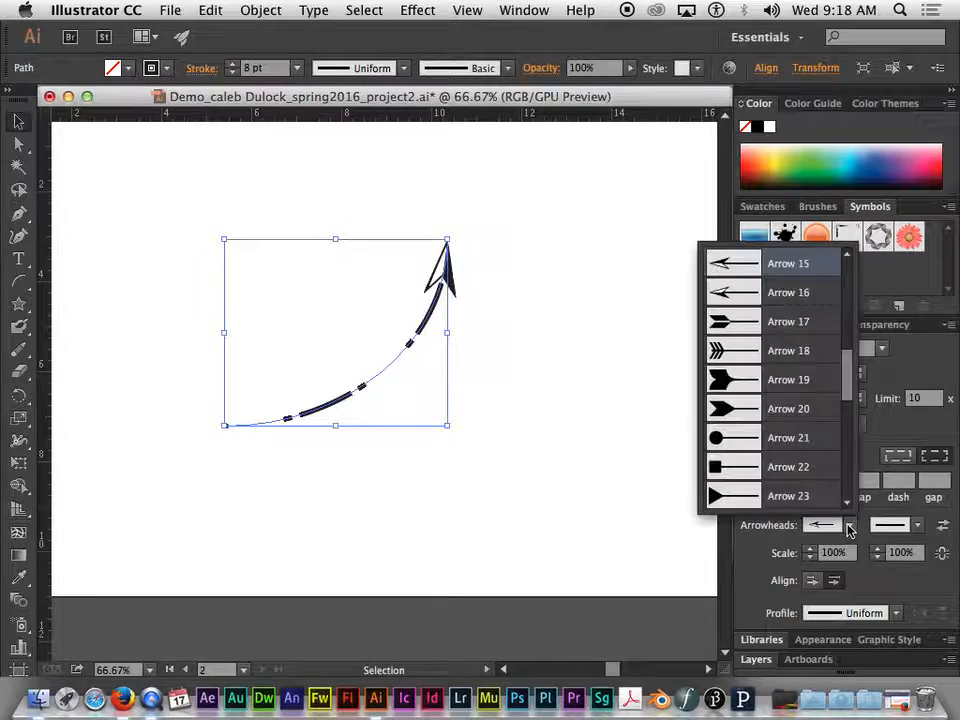
pyautogui.click(744, 380)
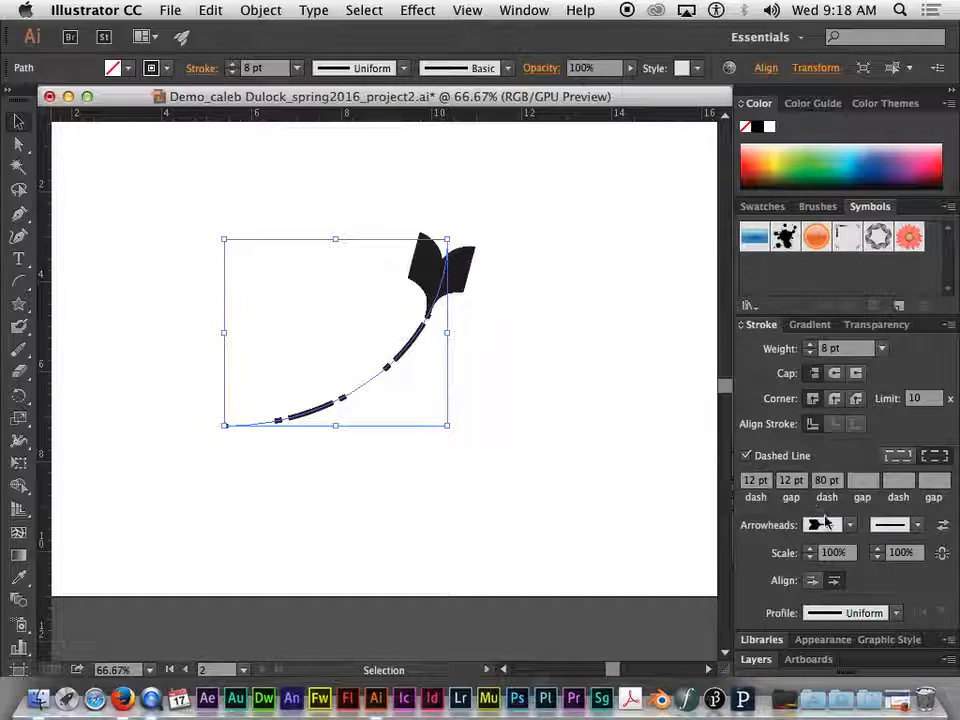
pyautogui.click(849, 525)
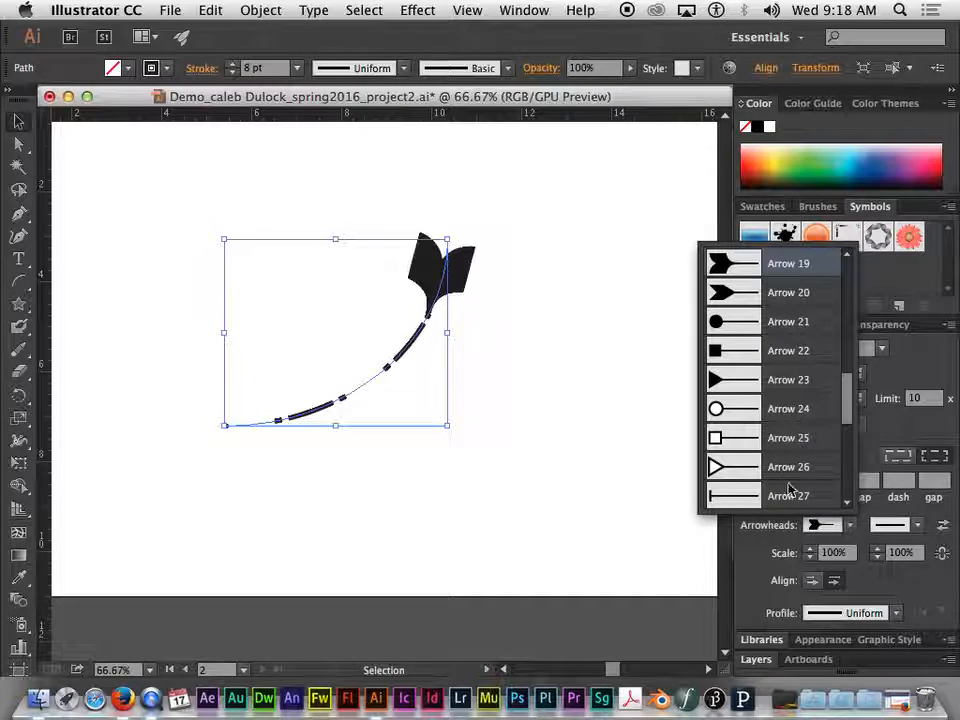
pyautogui.click(739, 466)
# Put the Arrow 33 scissors arrowhead on the arc's upper end
pyautogui.click(849, 525)
pyautogui.scroll(-1, 790, 467)
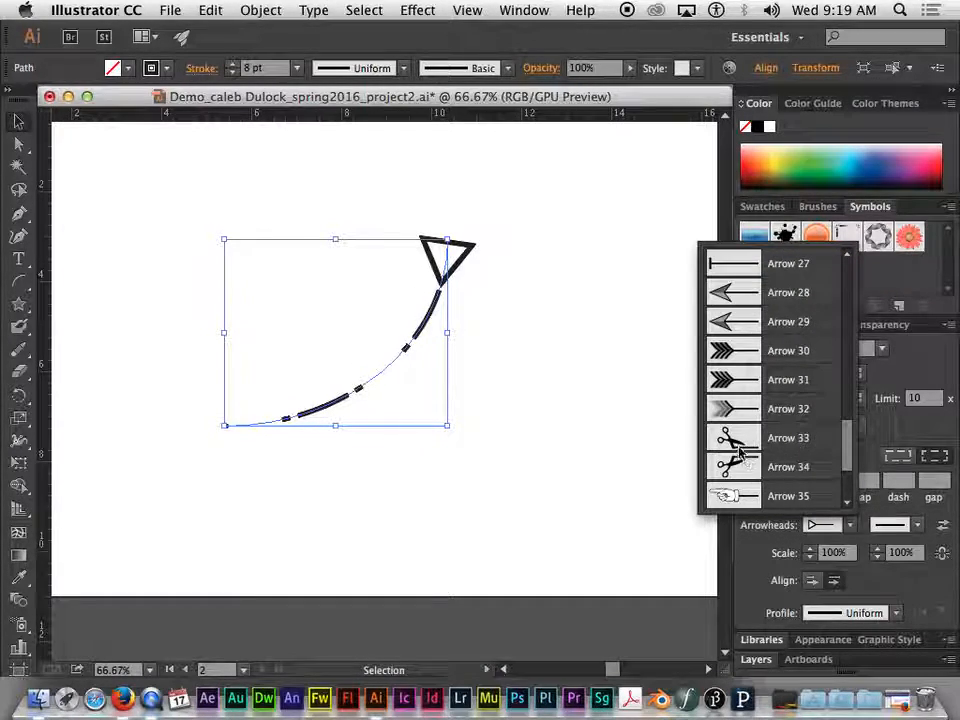
pyautogui.click(733, 438)
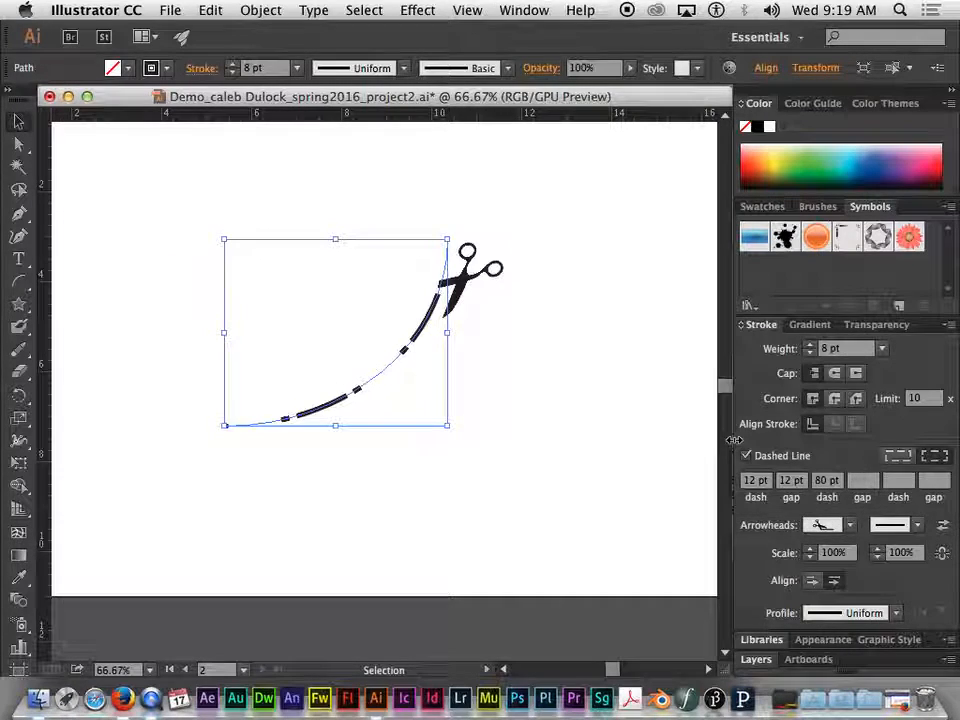
# Try the Arrow 36 and Arrow 38 pointing-hand arrowheads in turn on the arc's upper end
pyautogui.click(851, 525)
pyautogui.scroll(3, 778, 480)
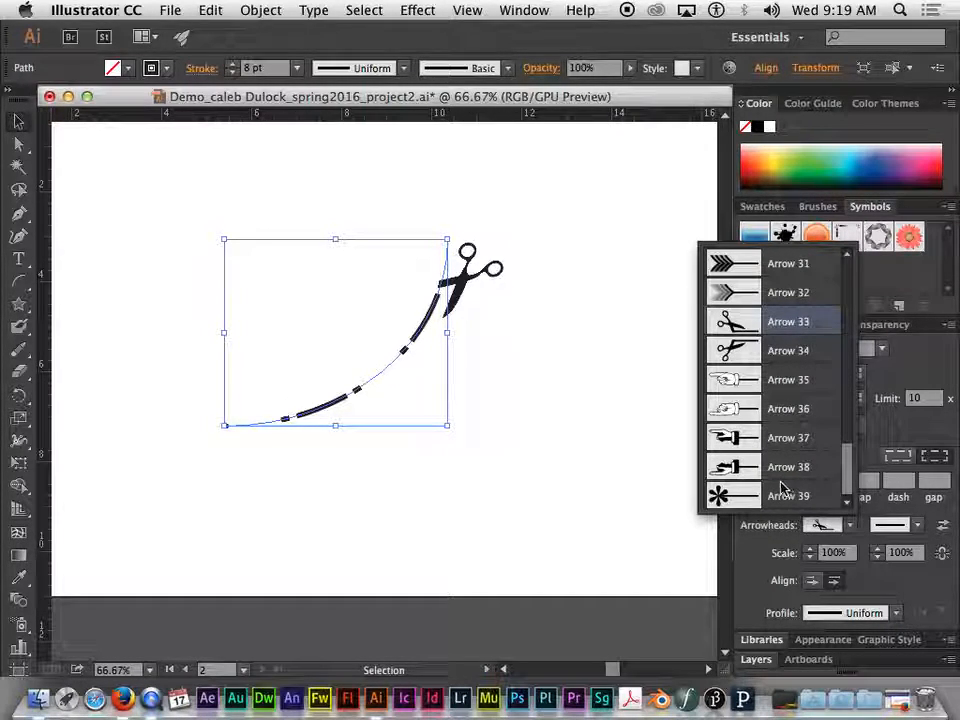
pyautogui.click(766, 468)
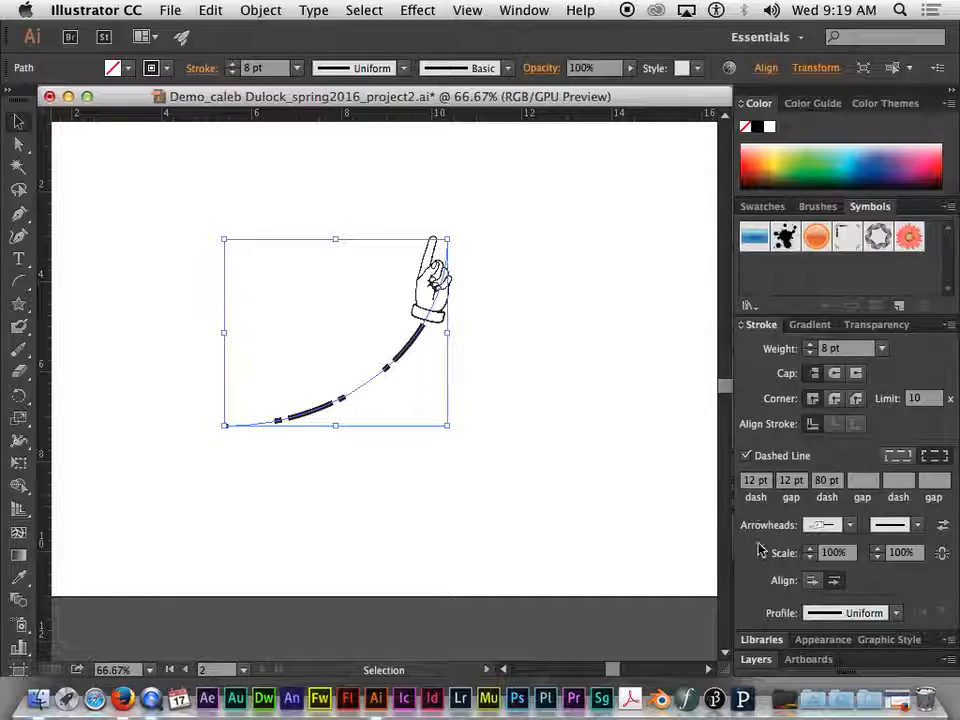
pyautogui.click(851, 525)
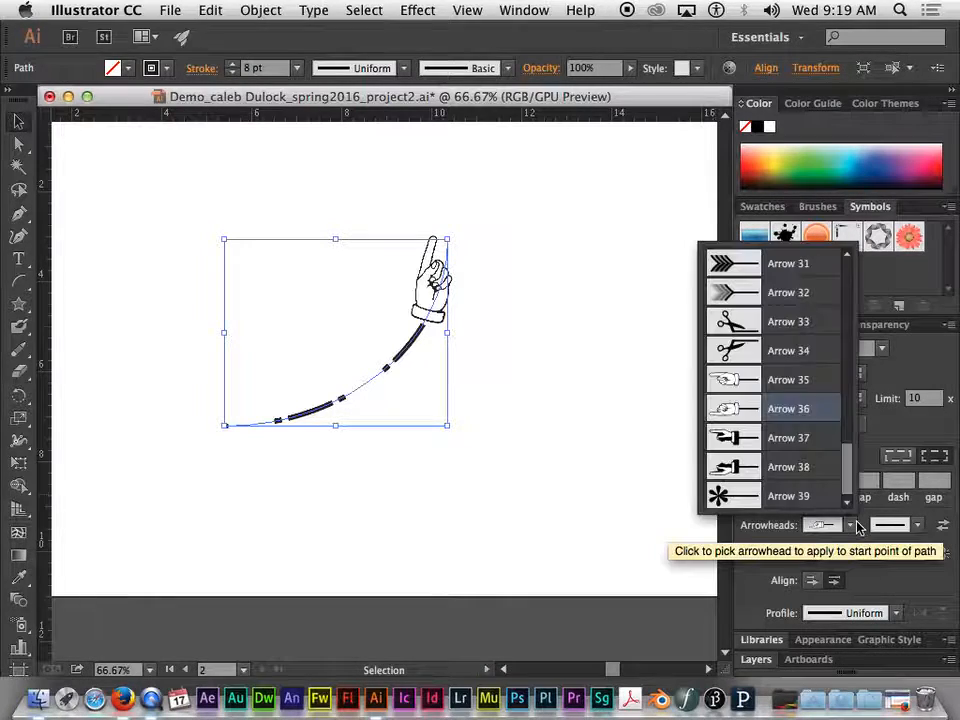
pyautogui.click(746, 468)
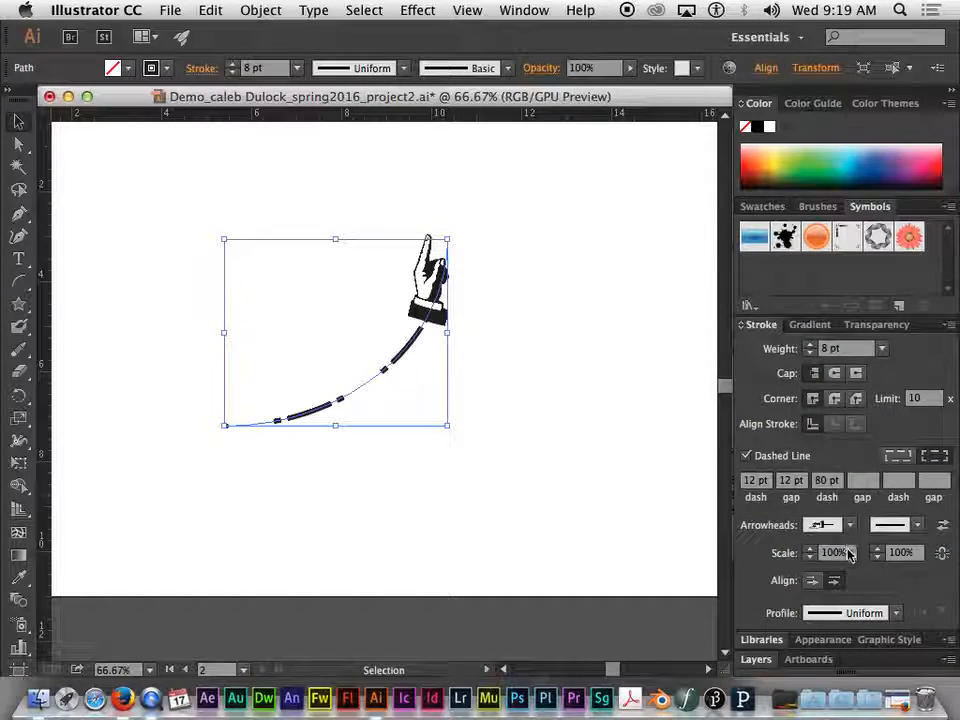
# Put the Arrow 32 feather arrowhead on the arc's upper end and the Arrow 7 arrowhead on its lower end
pyautogui.click(851, 525)
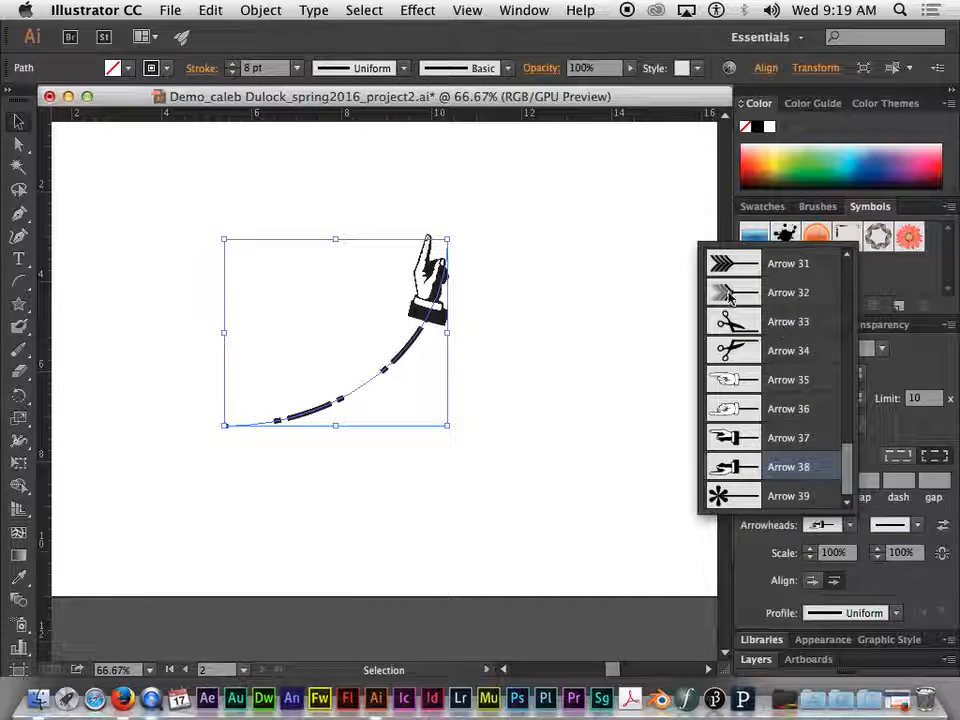
pyautogui.click(775, 466)
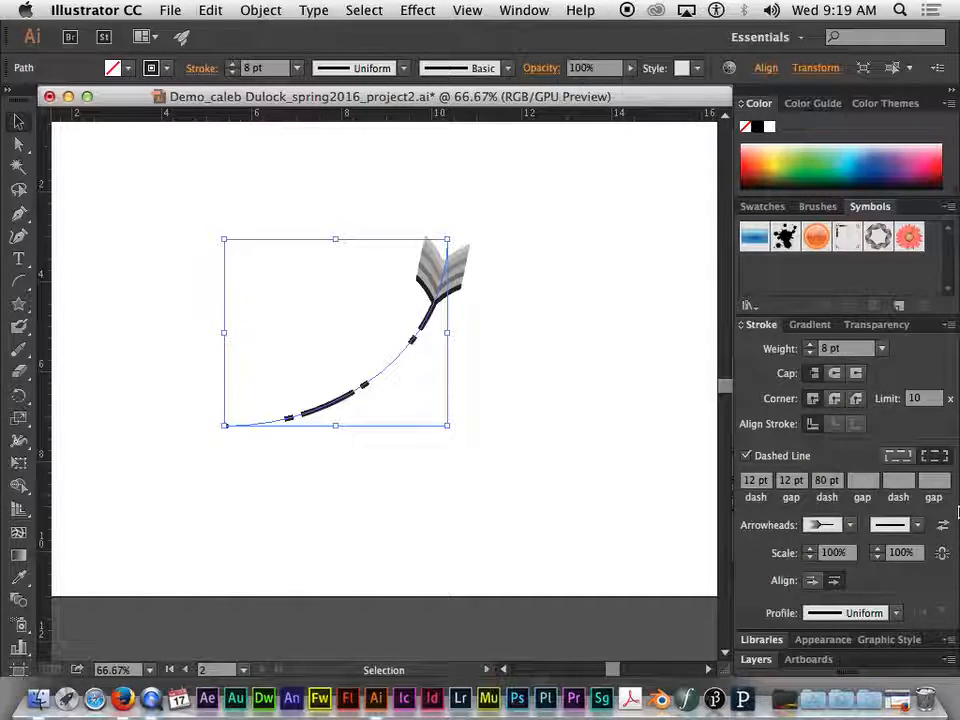
pyautogui.click(917, 526)
pyautogui.click(917, 525)
pyautogui.click(919, 527)
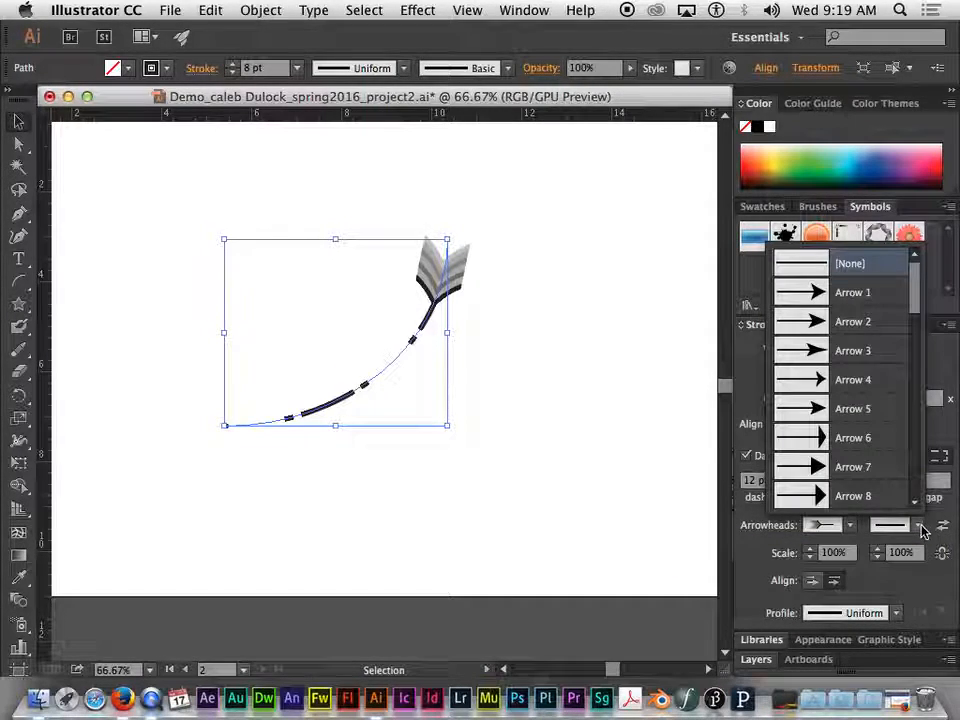
pyautogui.click(838, 468)
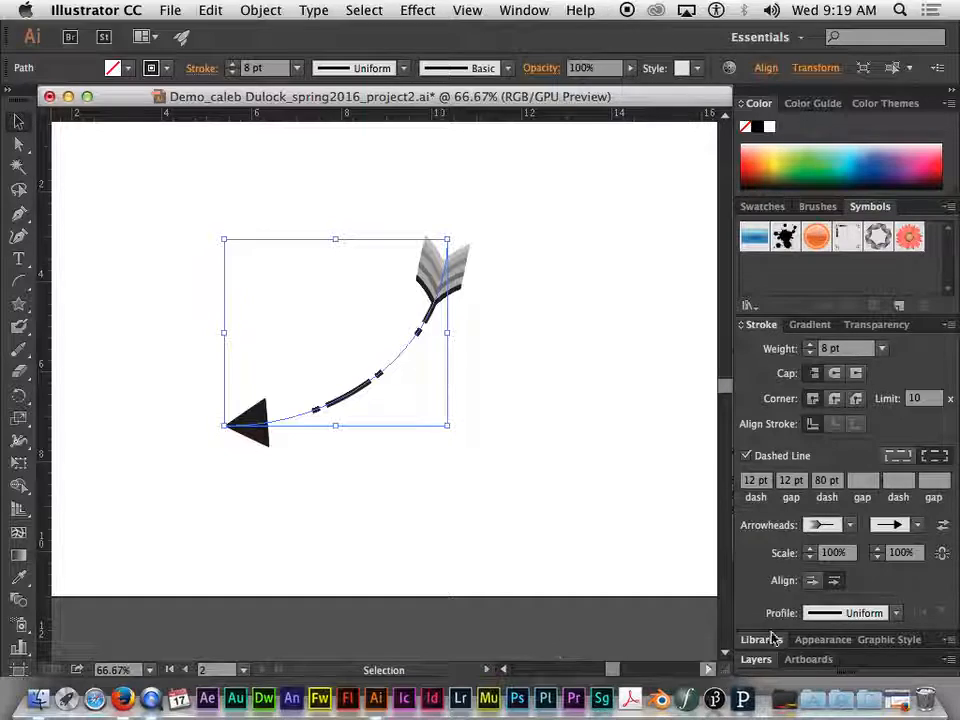
# Scale the arc's upper arrowhead to 94% and its lower arrowhead to 96%
pyautogui.click(811, 559)
pyautogui.click(811, 559)
pyautogui.click(811, 559)
pyautogui.click(811, 559)
pyautogui.click(811, 559)
pyautogui.click(811, 559)
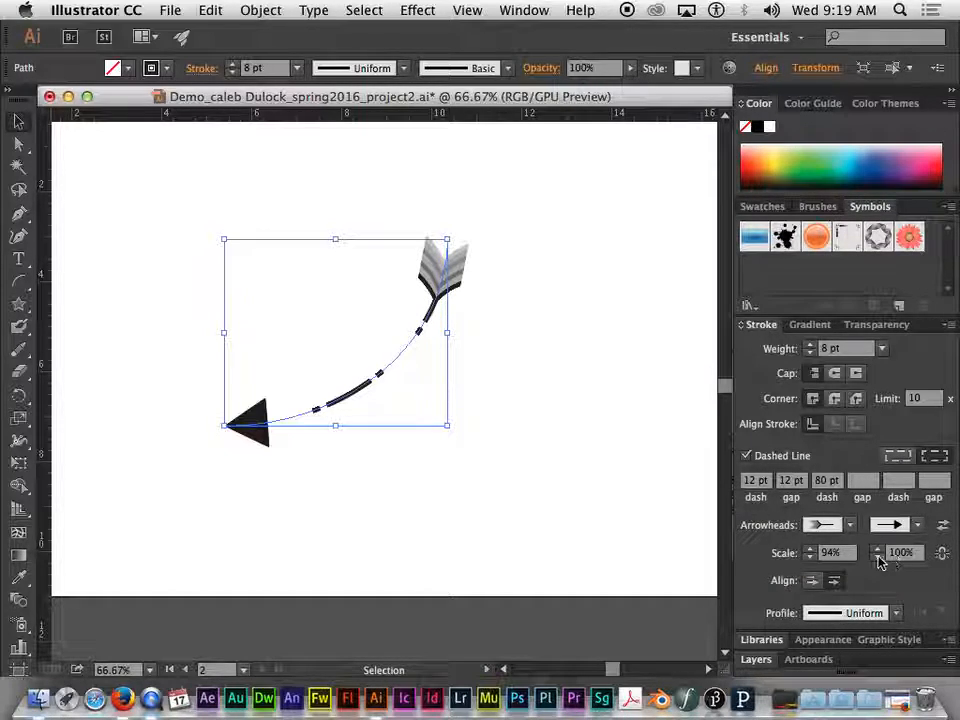
pyautogui.click(878, 559)
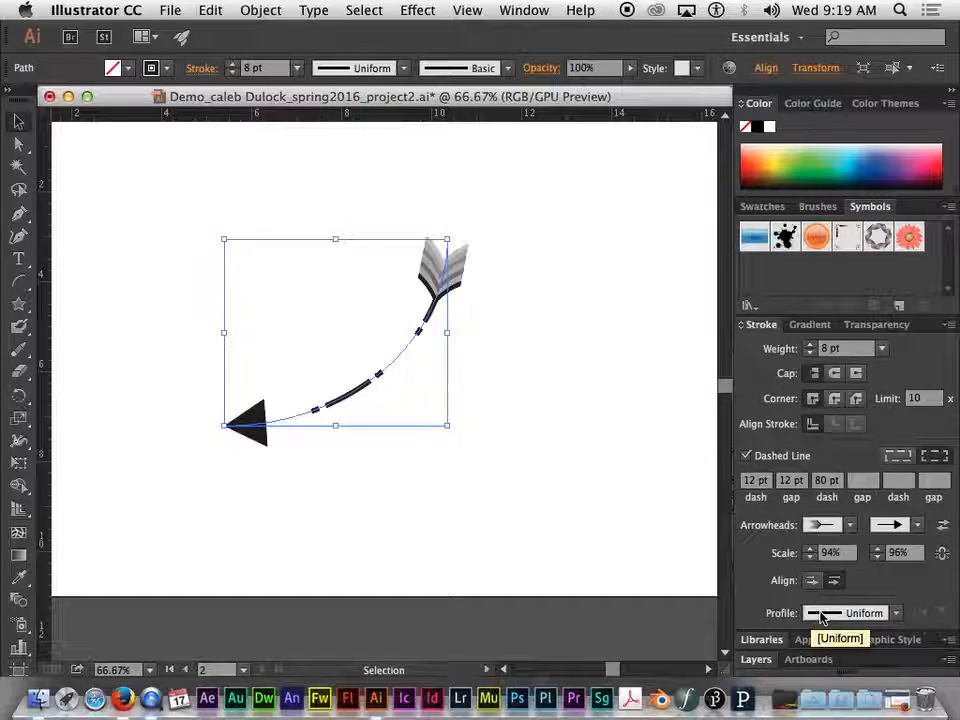
# Try the tapering Width Profile 4 and the half-round Width Profile 6 on the arc's stroke
pyautogui.click(866, 614)
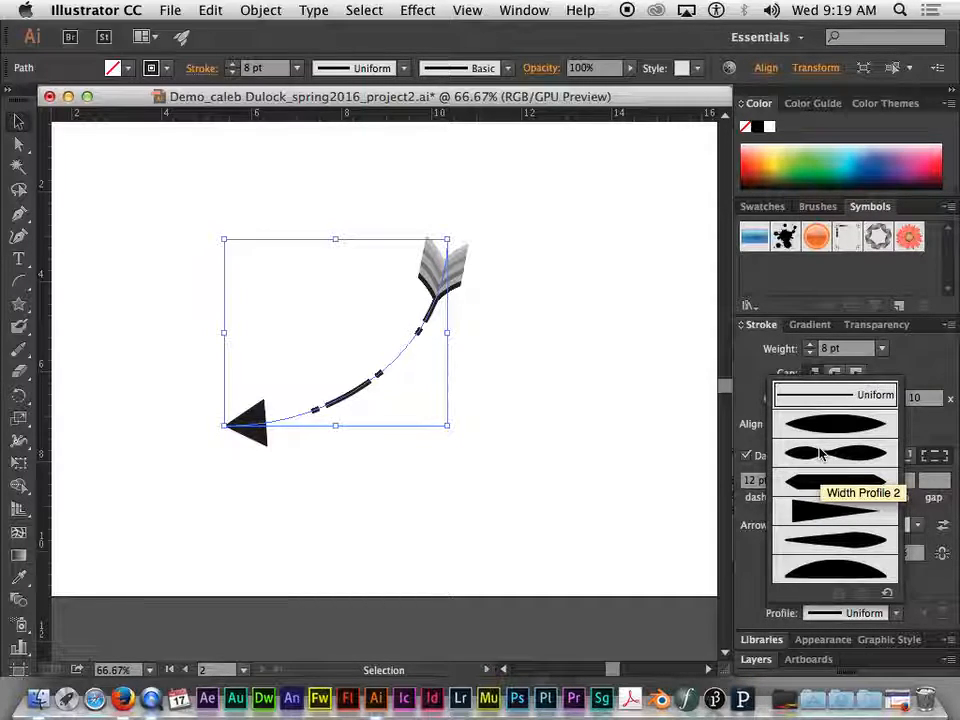
pyautogui.click(828, 515)
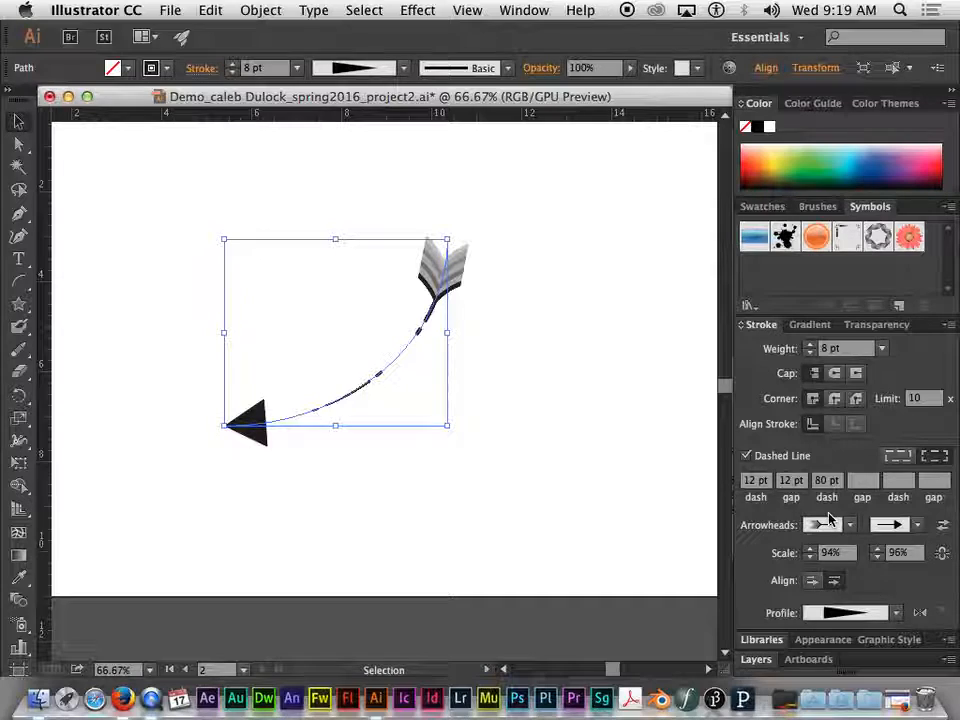
pyautogui.click(848, 613)
pyautogui.click(845, 577)
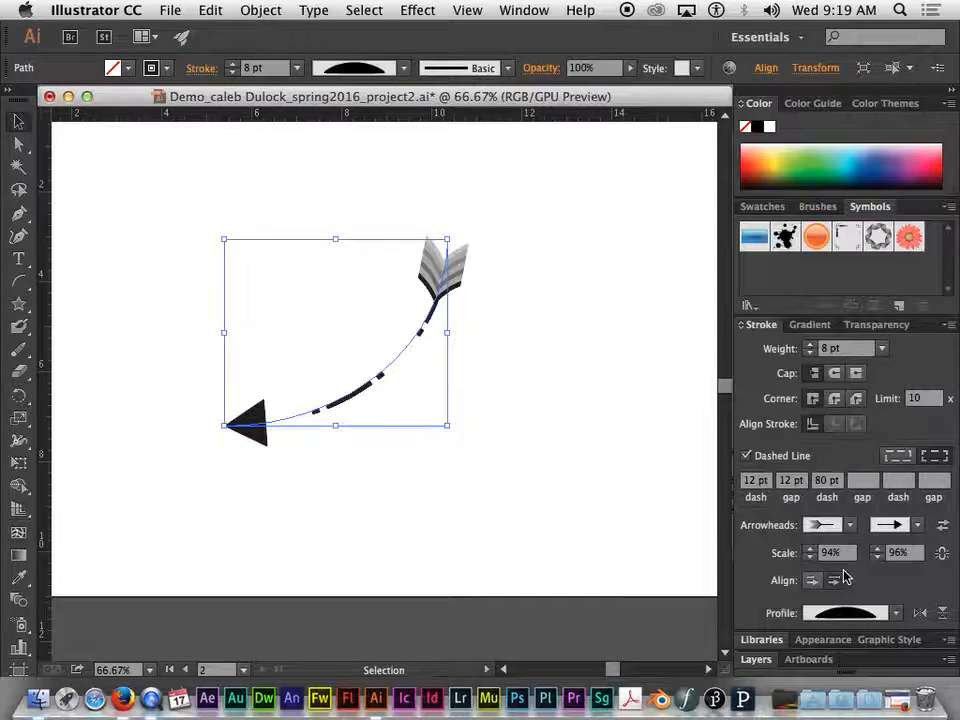
# Apply Width Profile 2 to the arc and raise its stroke weight to 14 pt
pyautogui.click(845, 615)
pyautogui.click(853, 455)
pyautogui.click(810, 344)
pyautogui.click(810, 344)
pyautogui.click(810, 344)
pyautogui.click(810, 344)
pyautogui.click(810, 344)
pyautogui.click(810, 344)
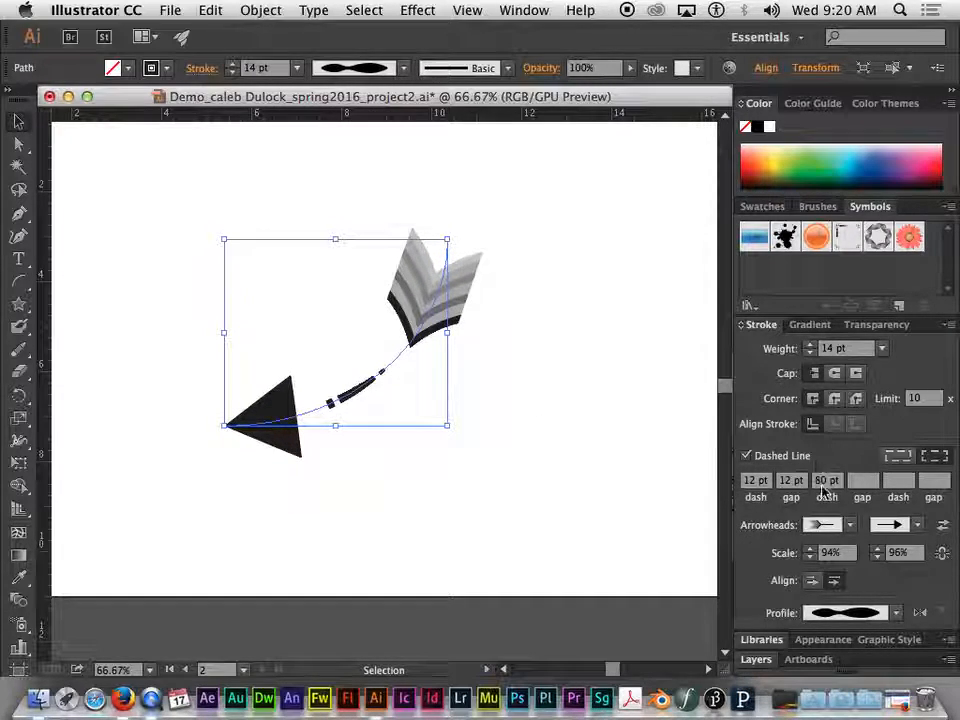
# Remove the arrowheads from both ends of the arc and turn off its dashed line
pyautogui.click(853, 528)
pyautogui.scroll(10, 782, 447)
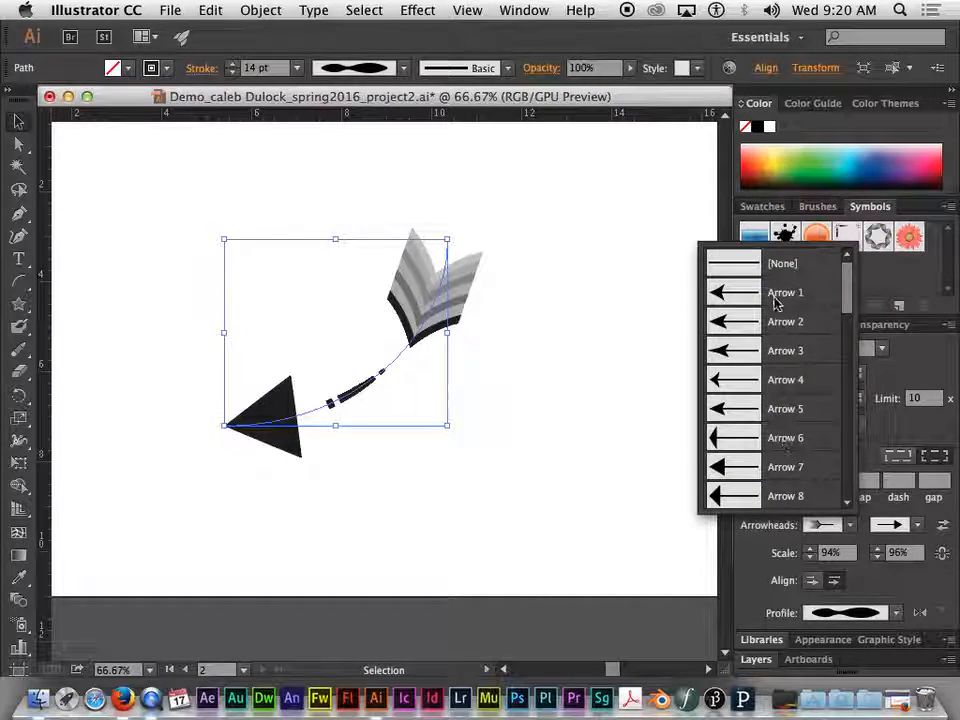
pyautogui.click(779, 268)
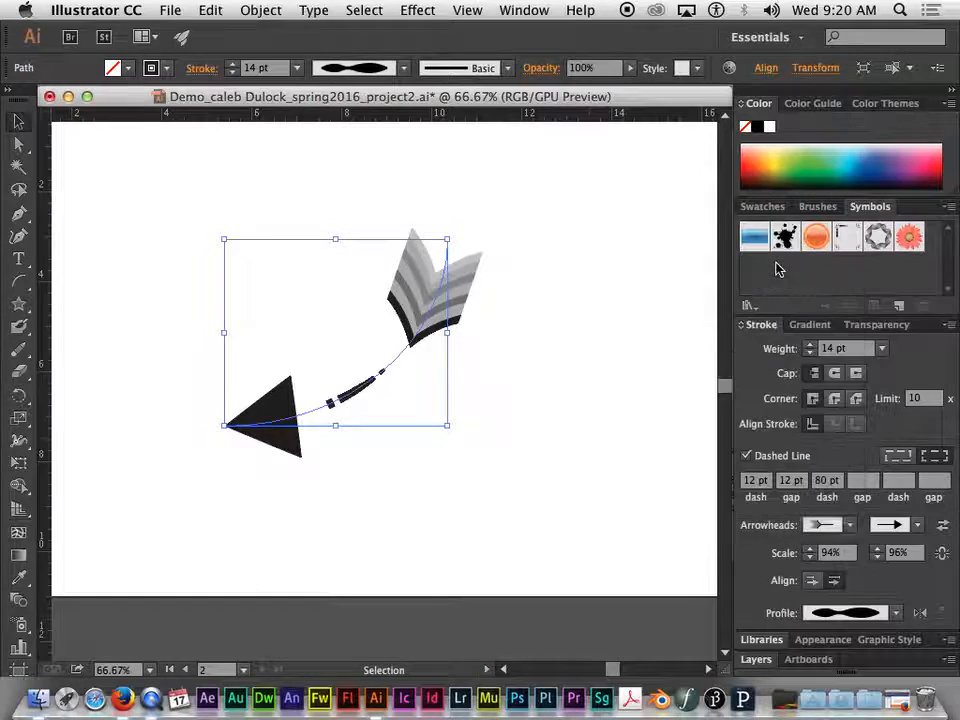
pyautogui.click(916, 524)
pyautogui.scroll(5, 838, 465)
pyautogui.click(815, 258)
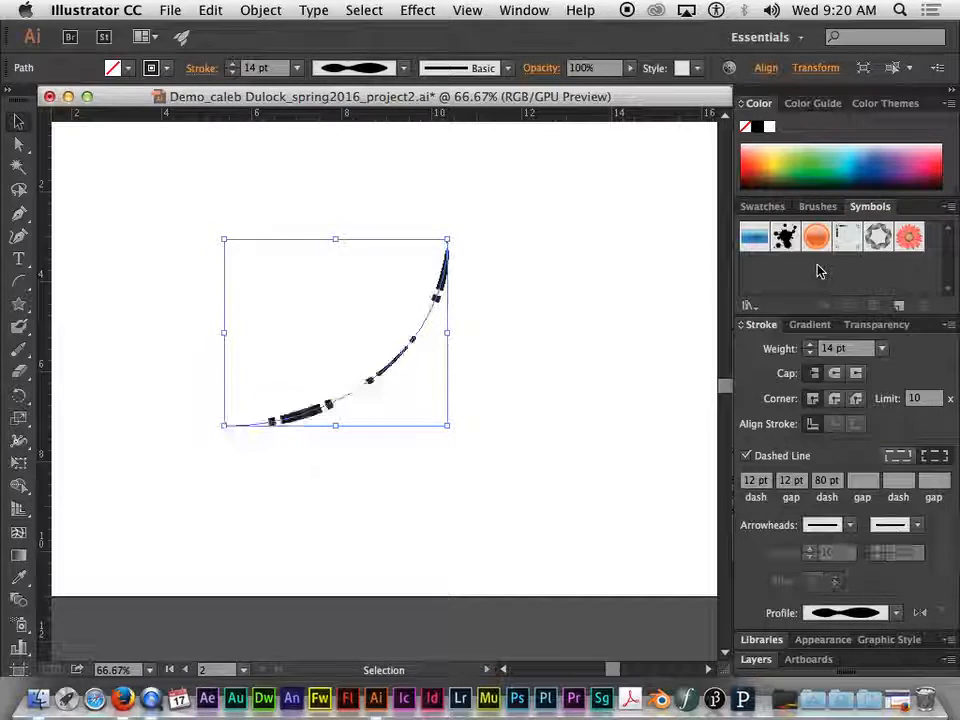
pyautogui.click(746, 455)
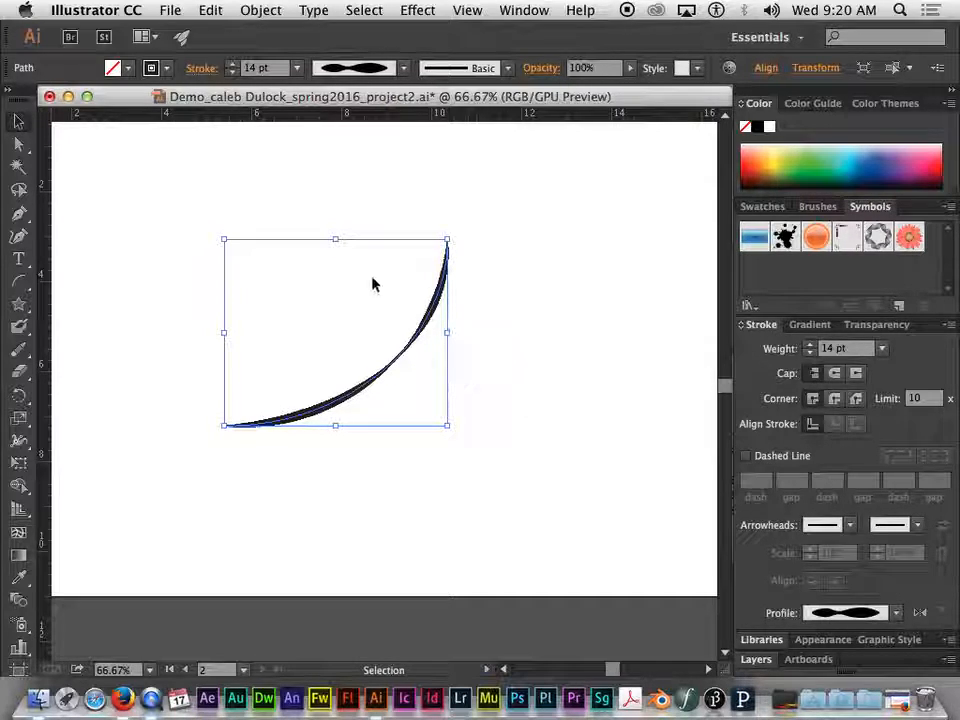
# Go through Width Profile 4, Width Profile 5 and Width Profile 1 on the solid arc
pyautogui.click(895, 613)
pyautogui.click(835, 511)
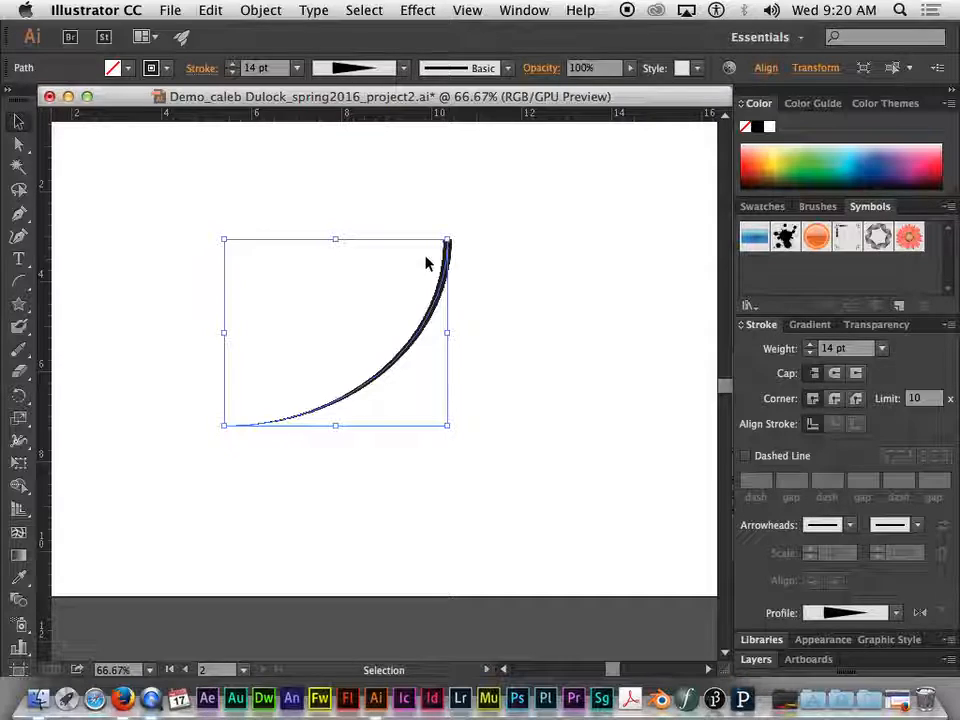
pyautogui.click(895, 613)
pyautogui.click(835, 540)
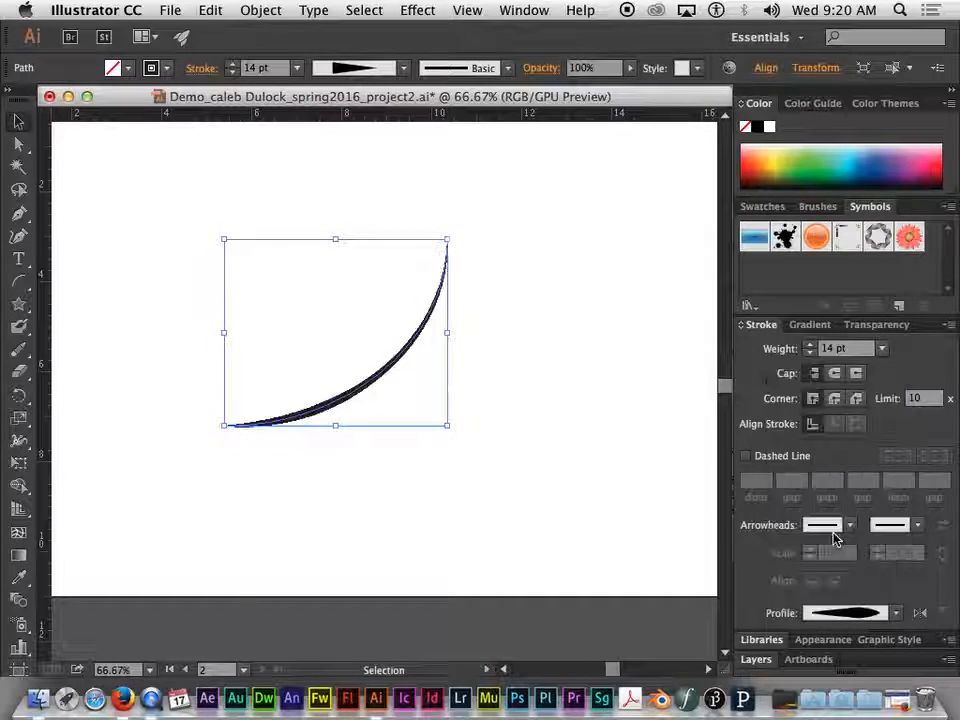
pyautogui.click(895, 615)
pyautogui.click(853, 423)
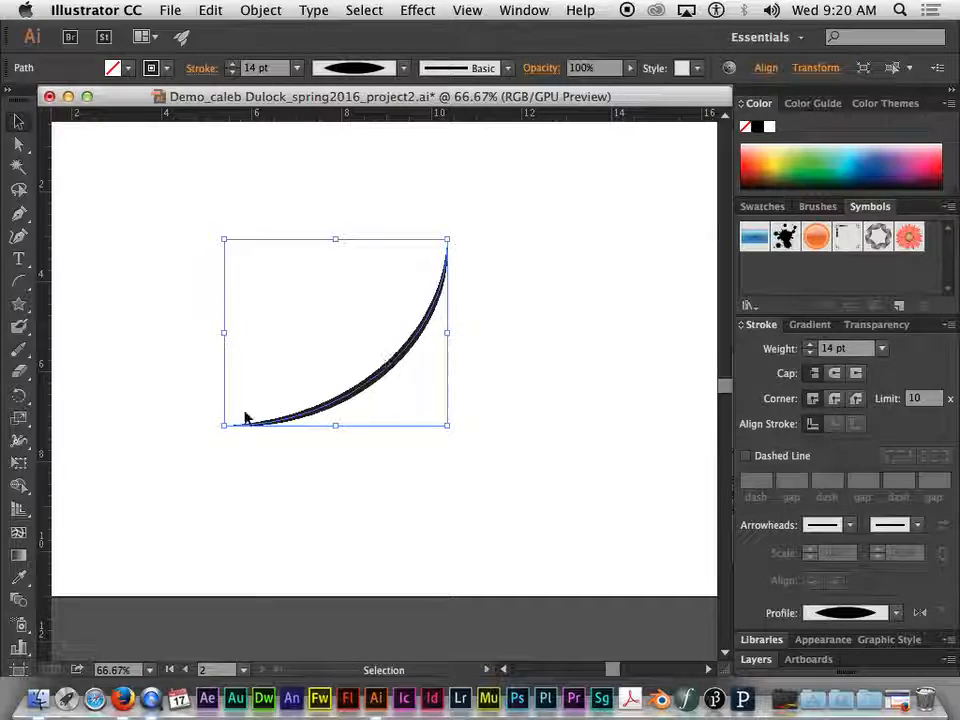
pyautogui.click(746, 455)
pyautogui.click(747, 456)
pyautogui.click(747, 456)
pyautogui.click(751, 458)
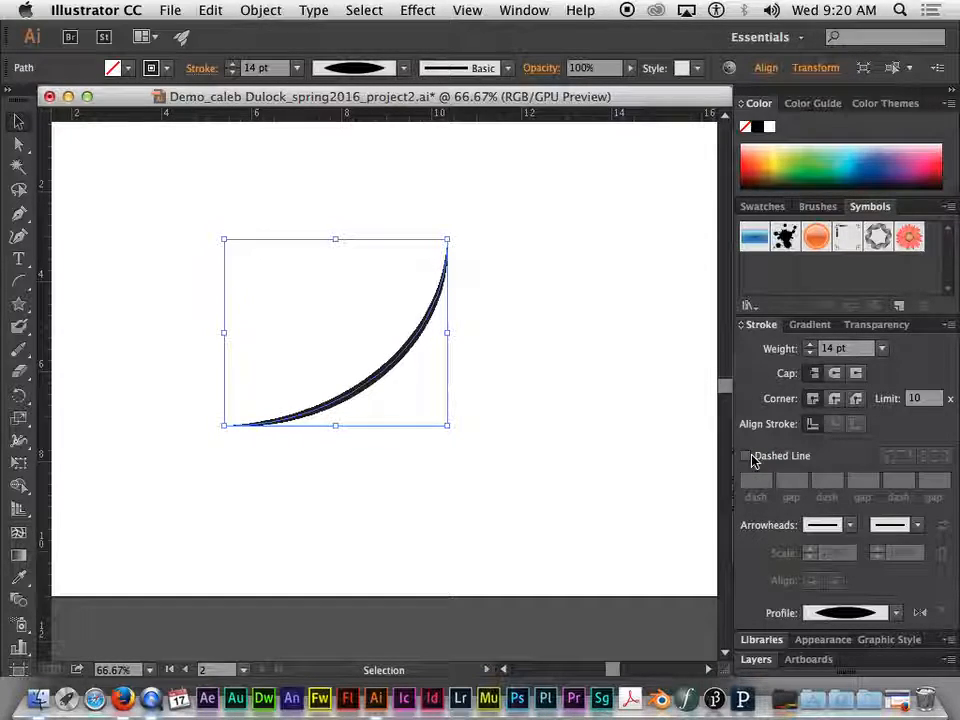
# Increase the arc's stroke weight to 54 pt and go through Width Profiles 6 and 5 before settling on Width Profile 2
pyautogui.moveTo(813, 345); pyautogui.dragTo(813, 347)
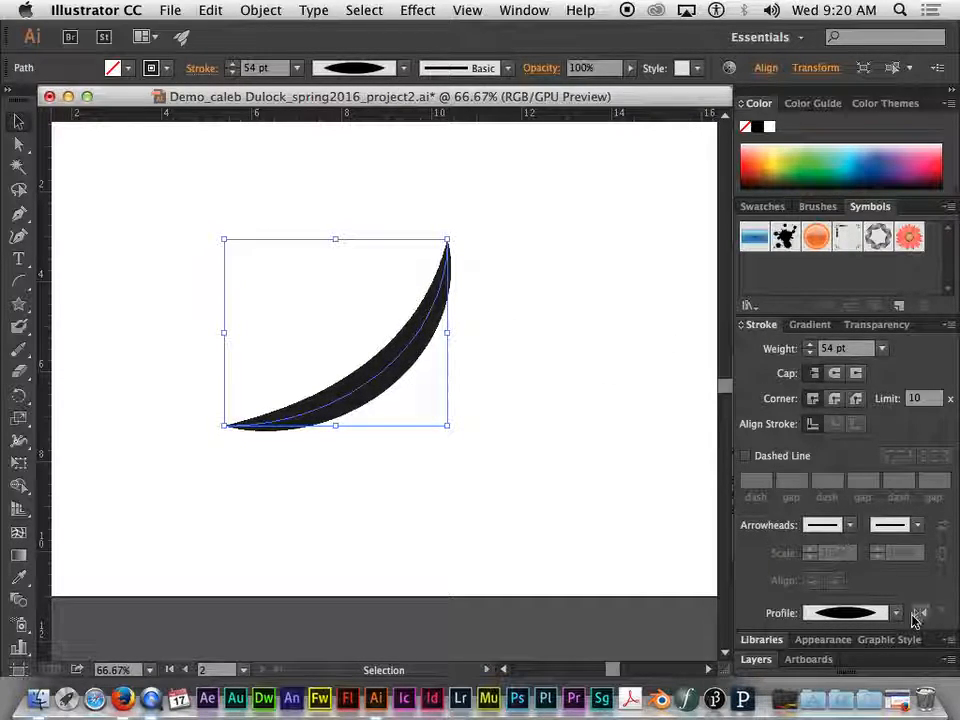
pyautogui.click(896, 613)
pyautogui.click(818, 568)
pyautogui.click(896, 613)
pyautogui.click(846, 541)
pyautogui.click(895, 612)
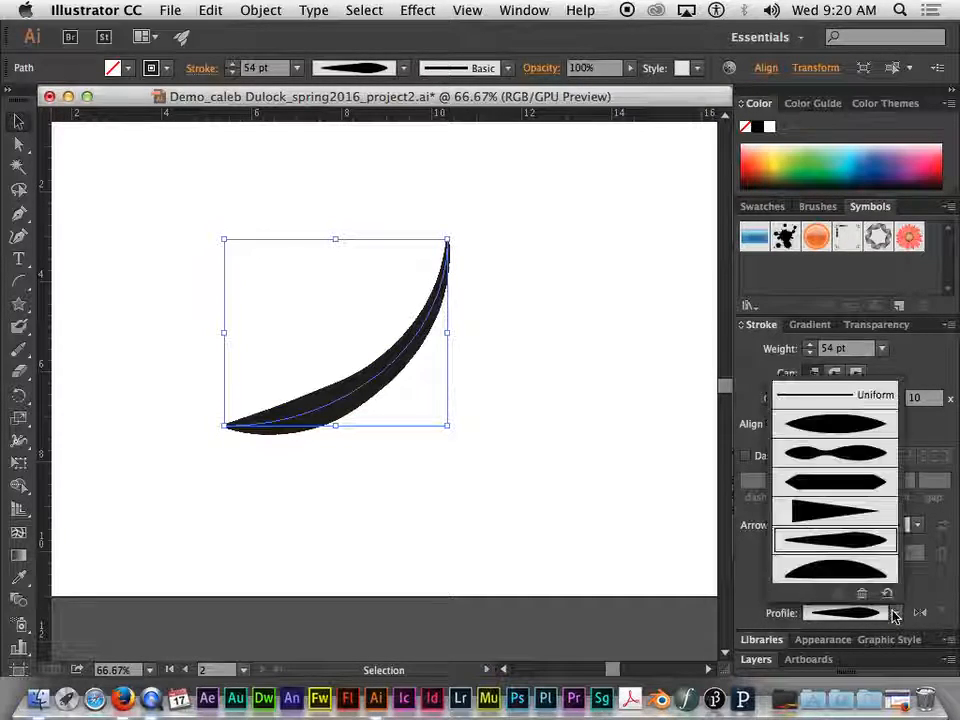
pyautogui.click(848, 457)
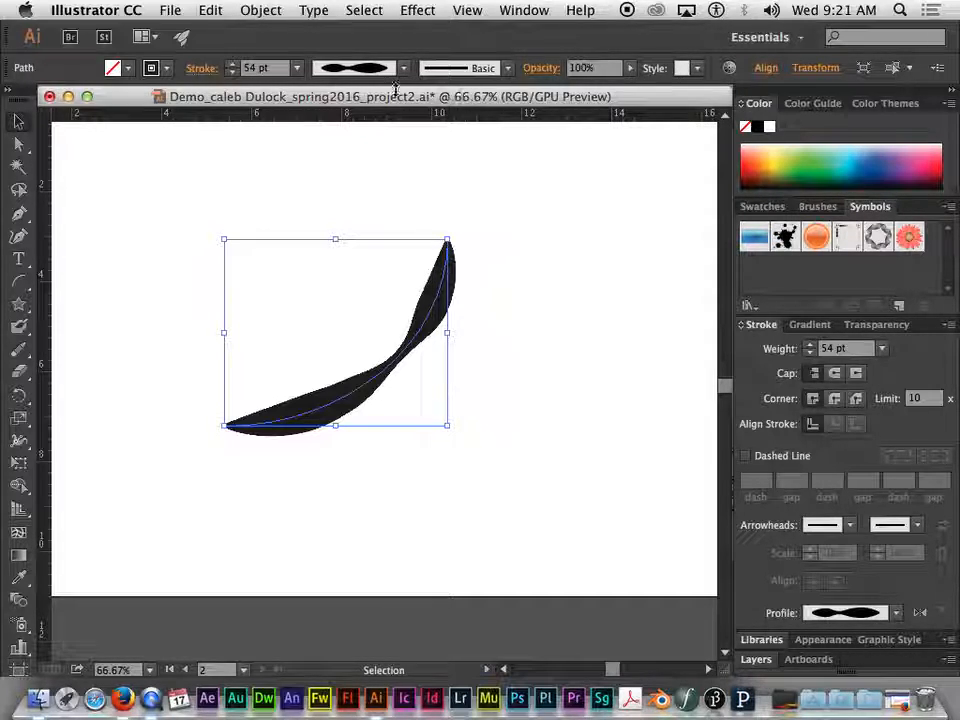
# Move the document window slightly down, away from the stroke settings above it
pyautogui.moveTo(321, 103); pyautogui.dragTo(337, 128)
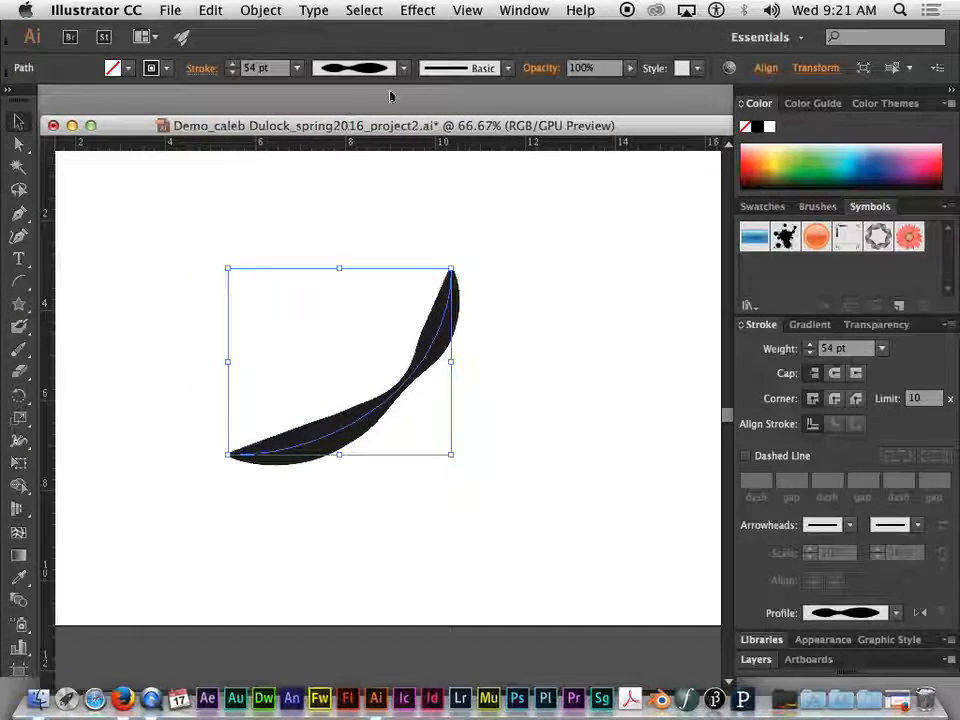